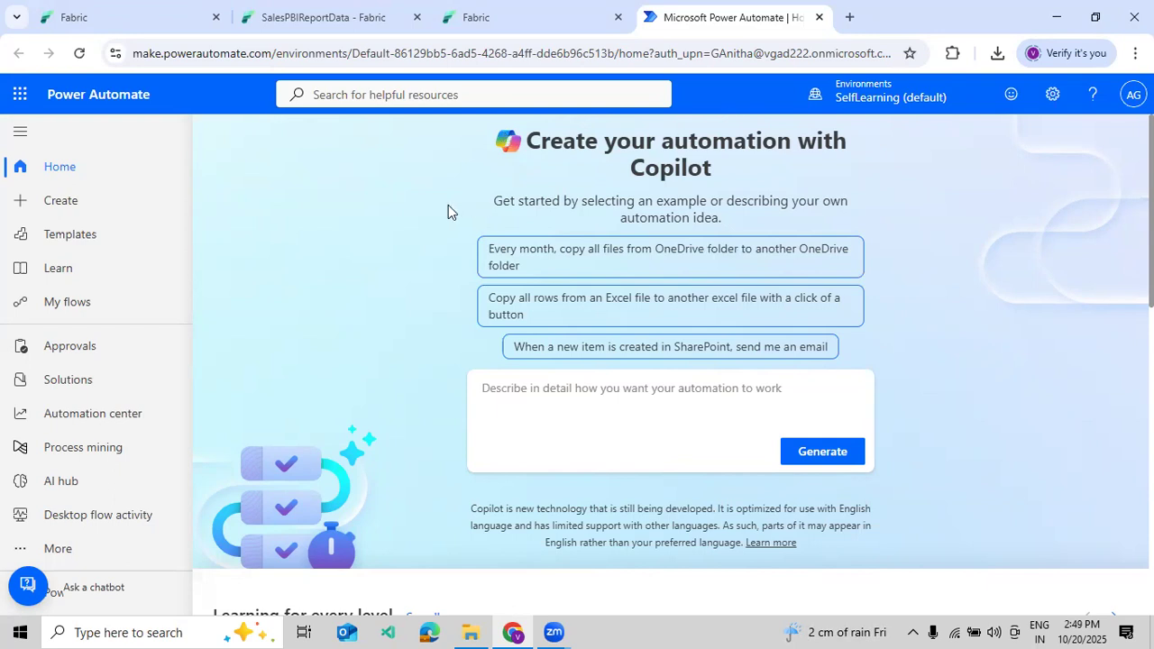
Switch to the SalesPBIReportData report and open it for editing.
click(347, 27)
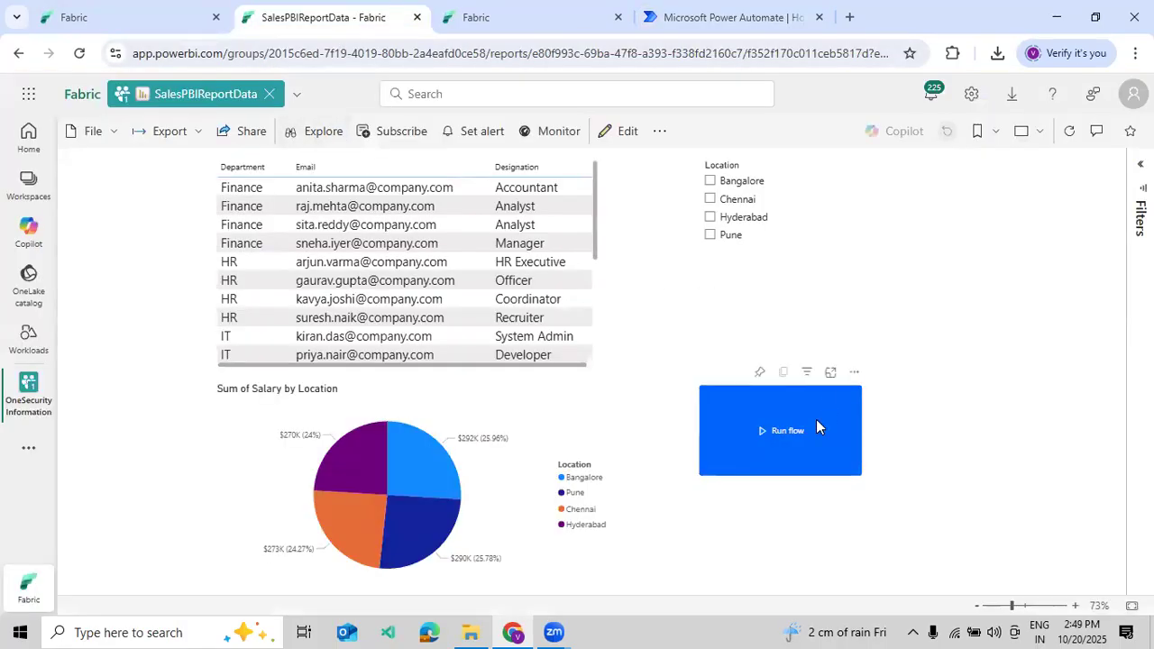
click(622, 131)
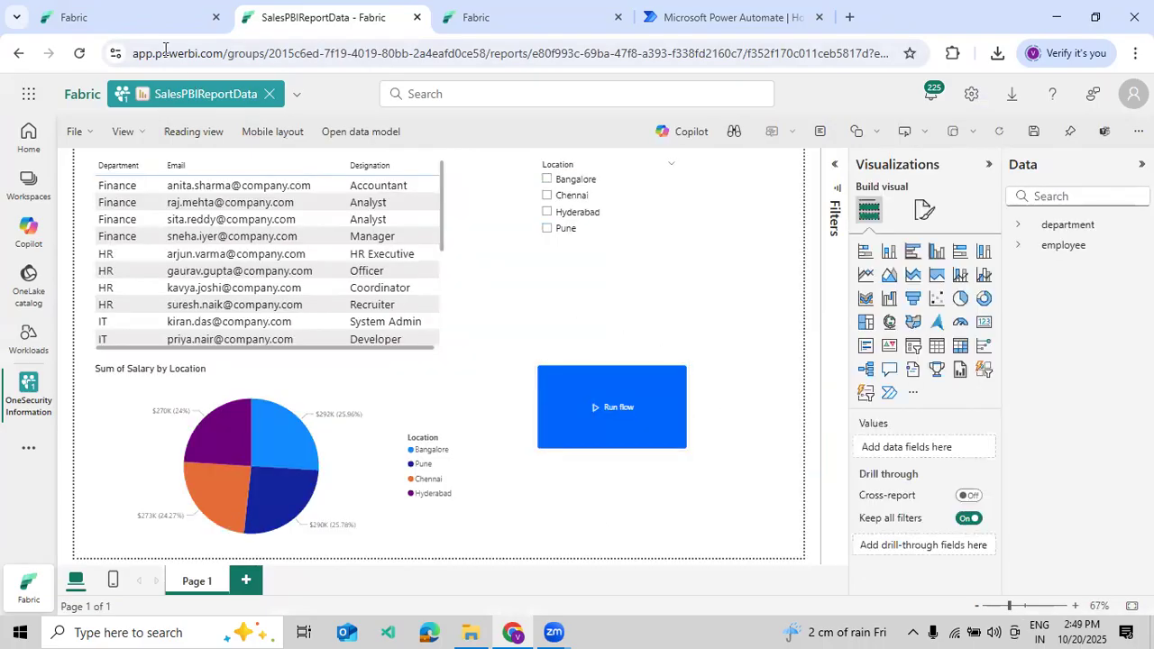
Go to the TestModelInformation semantic model, dismiss its notice and change it from viewing to editing mode.
click(144, 24)
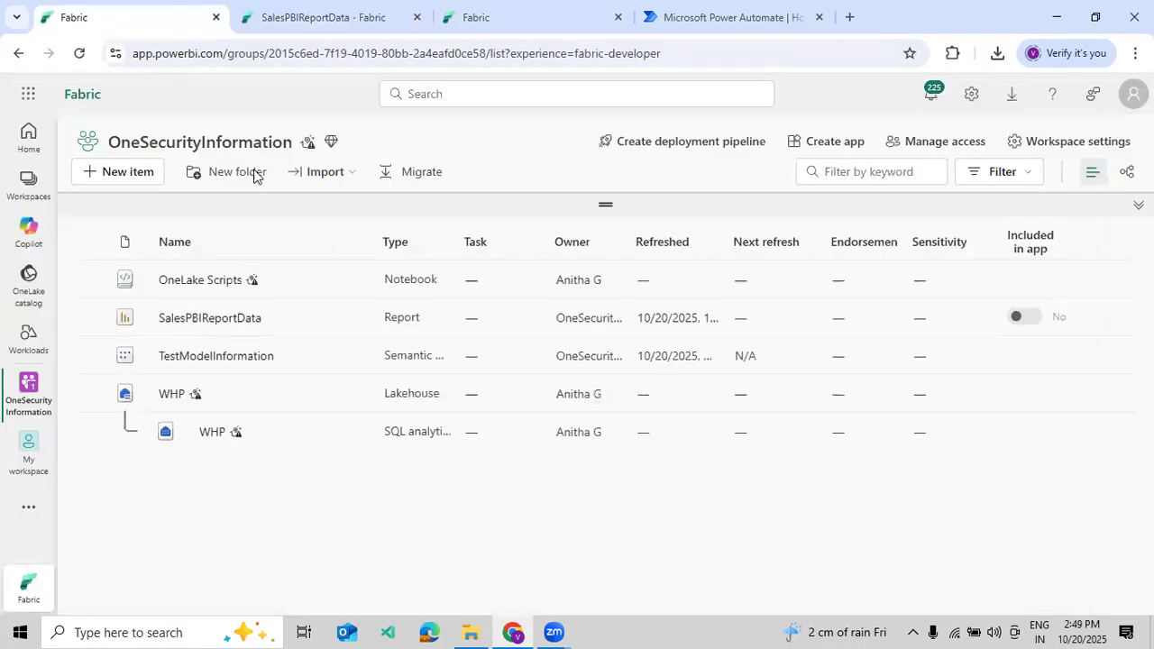
click(491, 26)
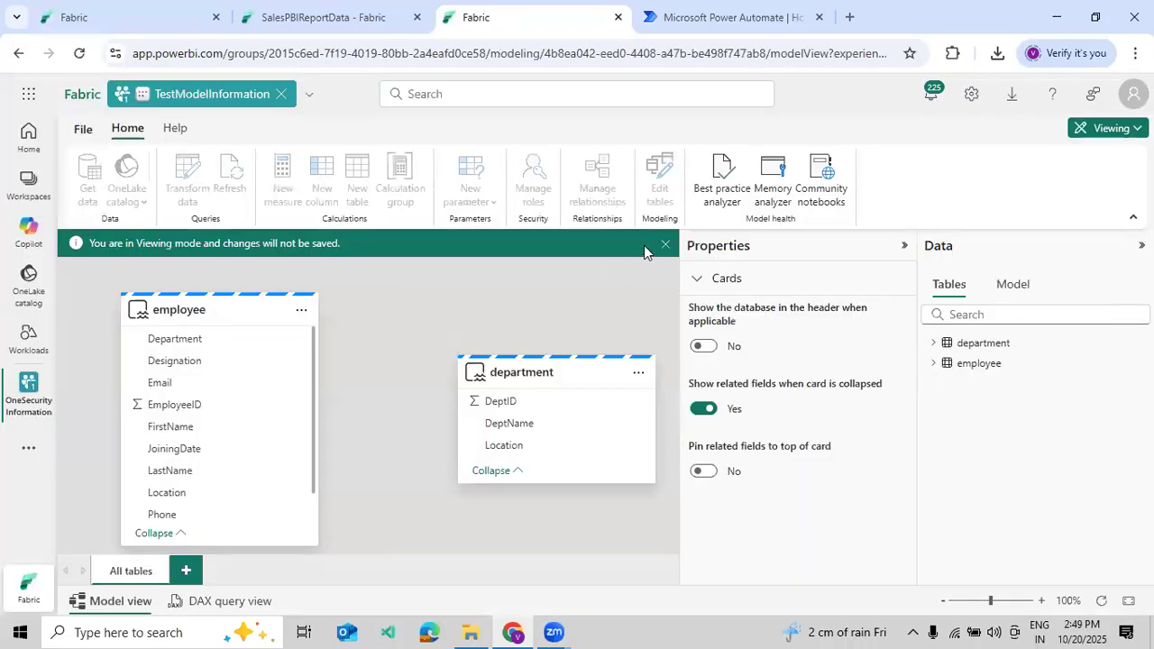
click(664, 244)
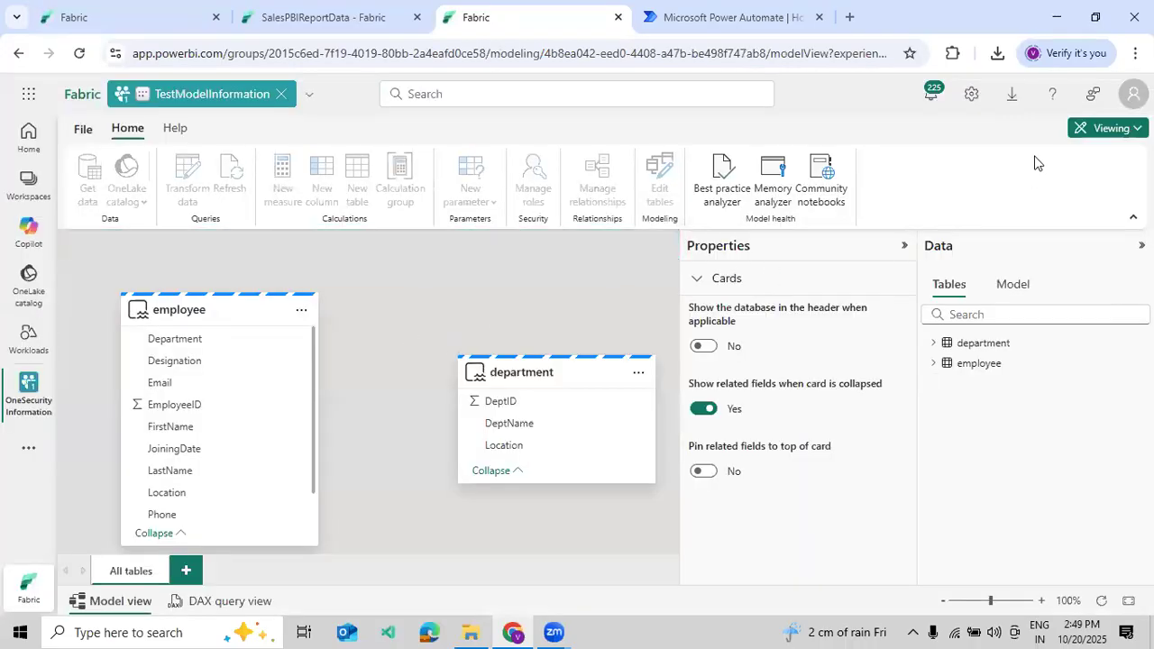
click(1096, 133)
click(992, 199)
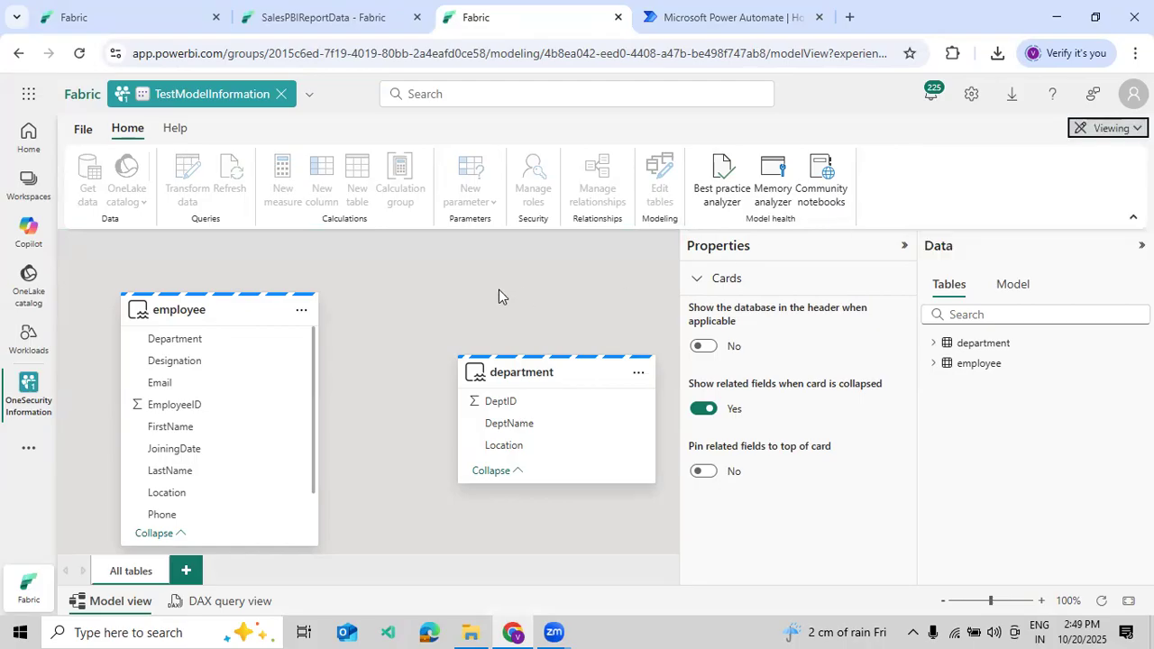
mouse_move(314, 316)
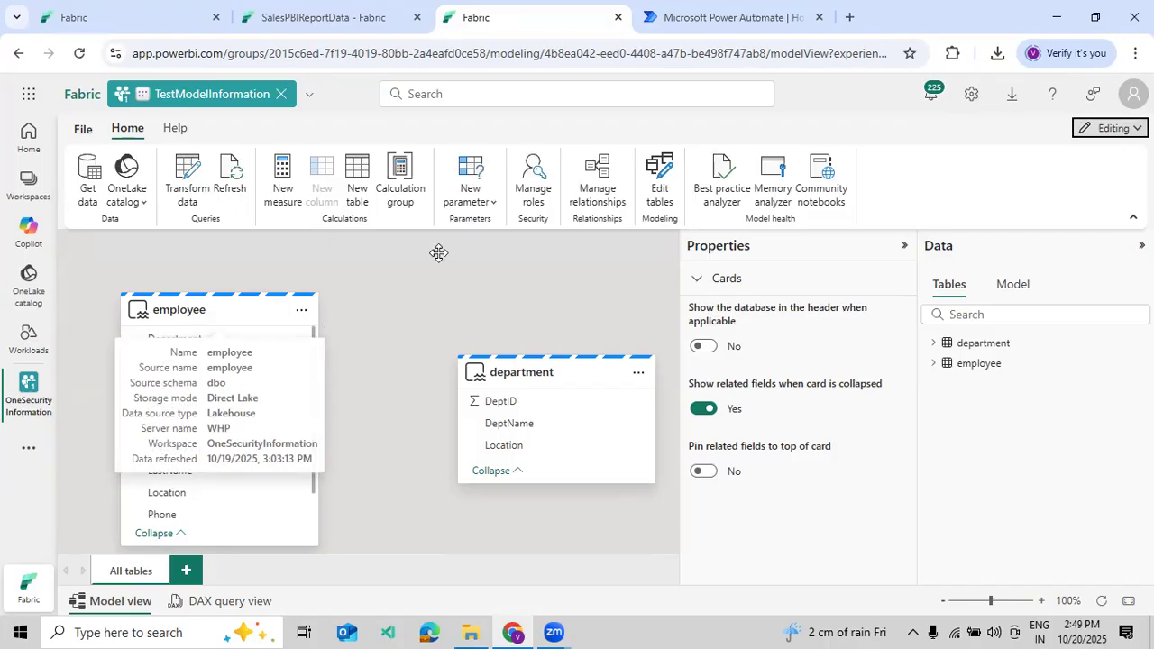
Open the model's DAX query view, dismiss its notice and enlarge the query editor area.
click(229, 600)
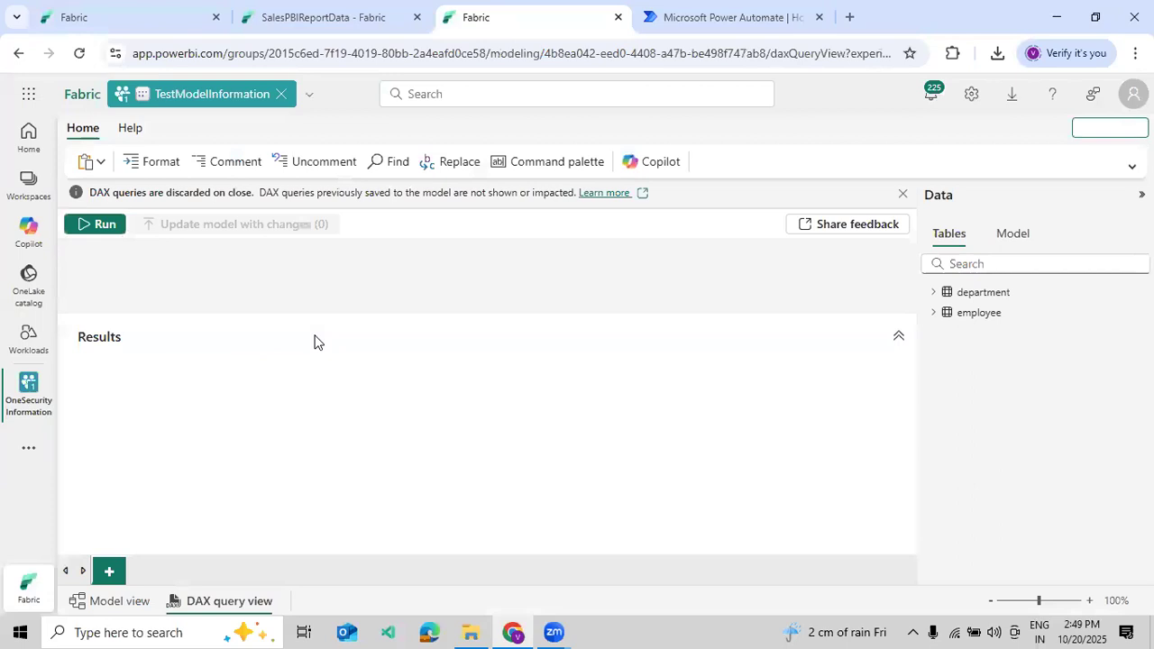
click(904, 194)
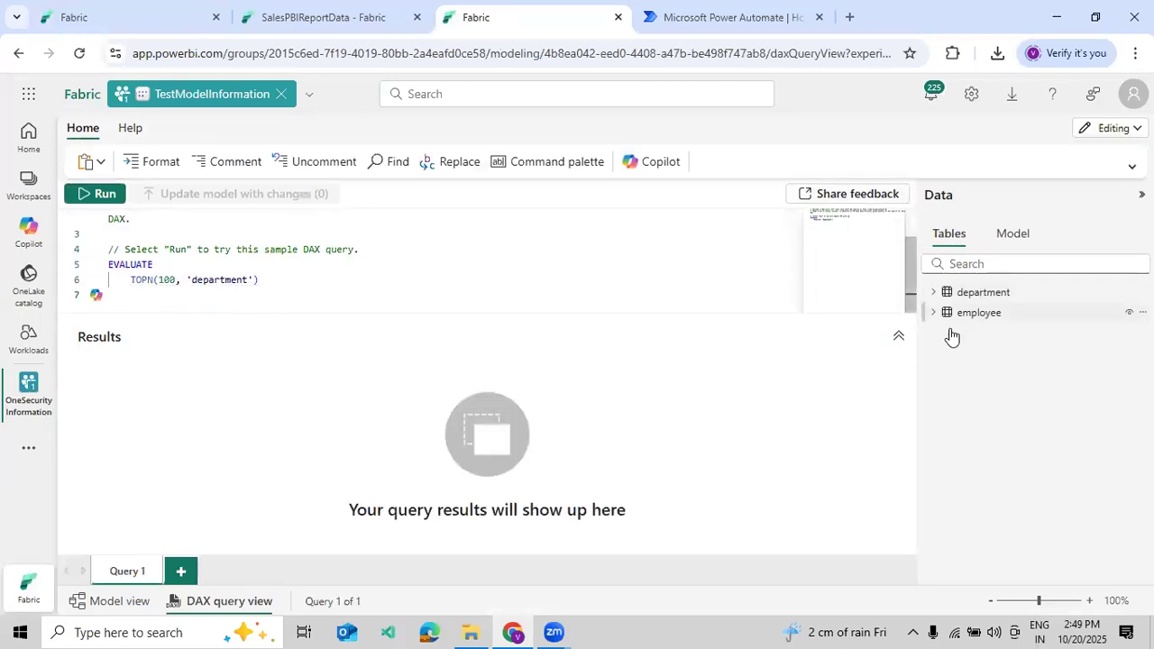
drag(870, 312, 856, 428)
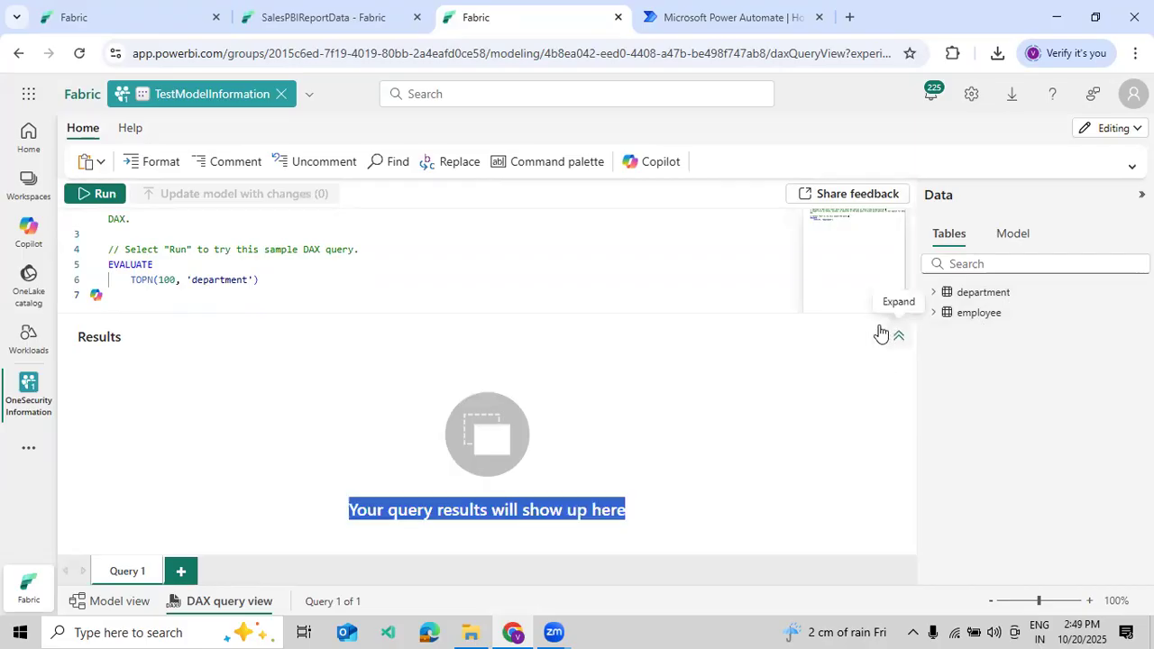
drag(799, 312, 798, 390)
Delete the whole sample query from Query 1 and enlarge the editor text to 110%.
click(376, 297)
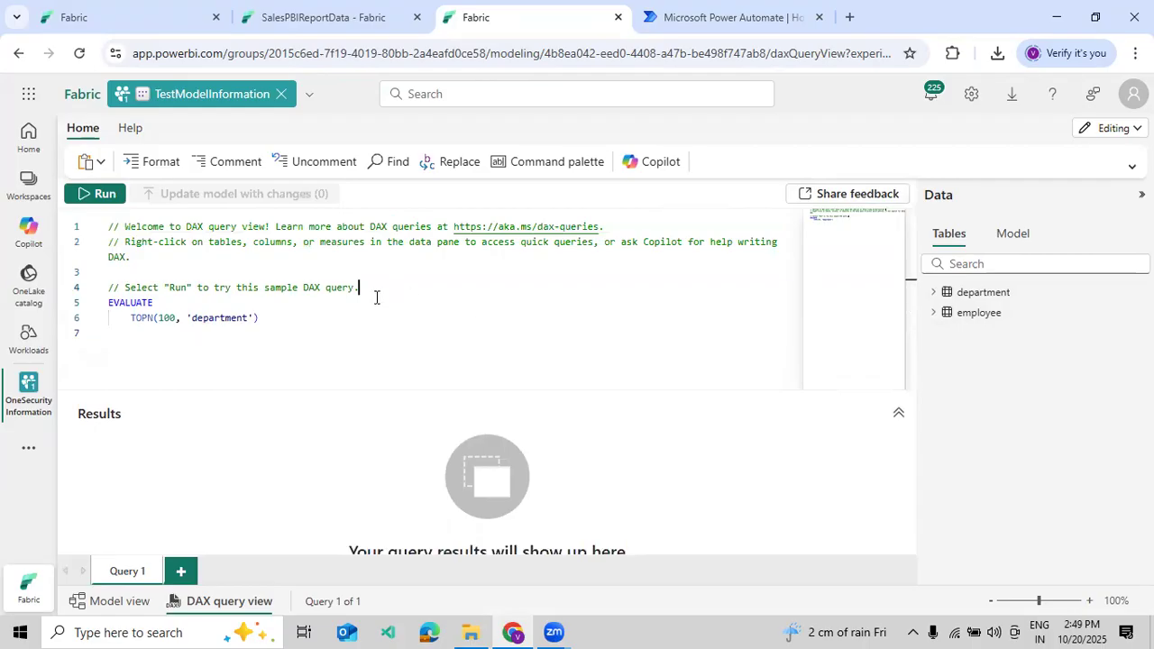
drag(262, 323, 90, 227)
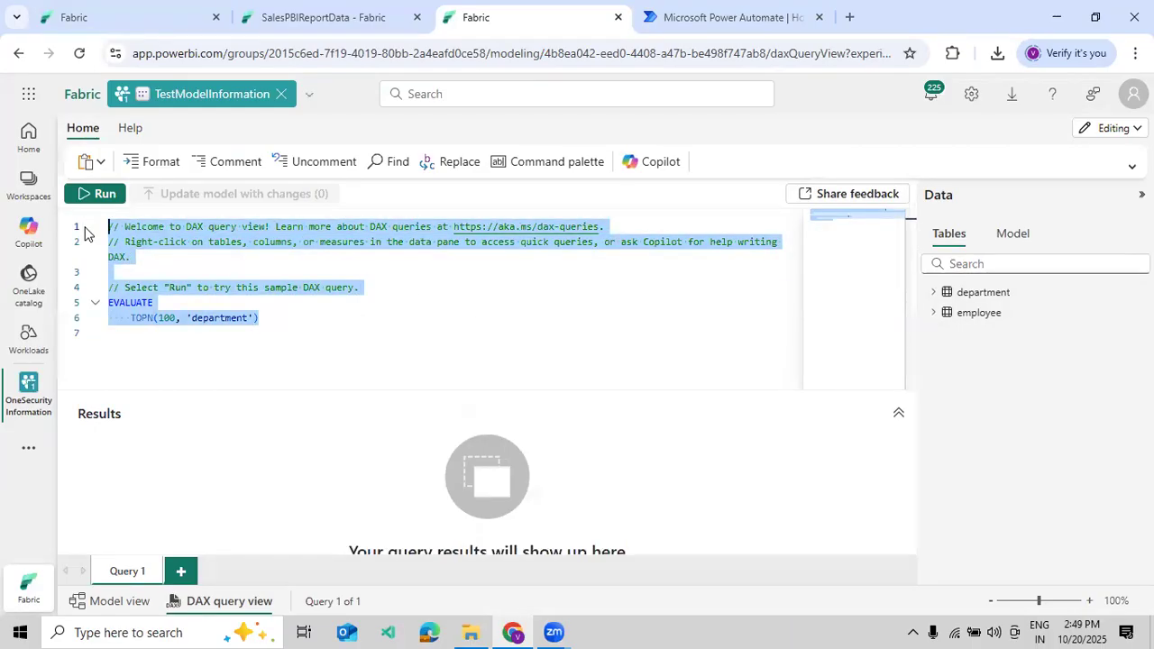
key(Delete)
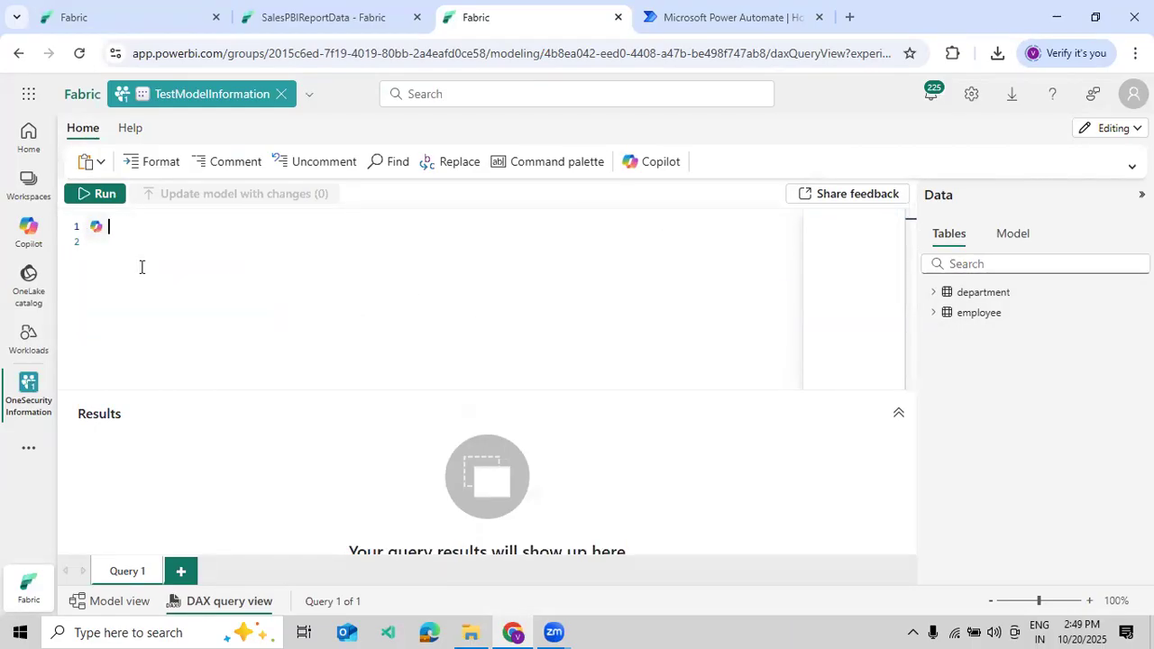
scroll(163, 267, up, 1)
Start a DAX query with EVALUATE and a SUMMARIZE function over the employee table.
text(eve)
key(Return)
key(Return)
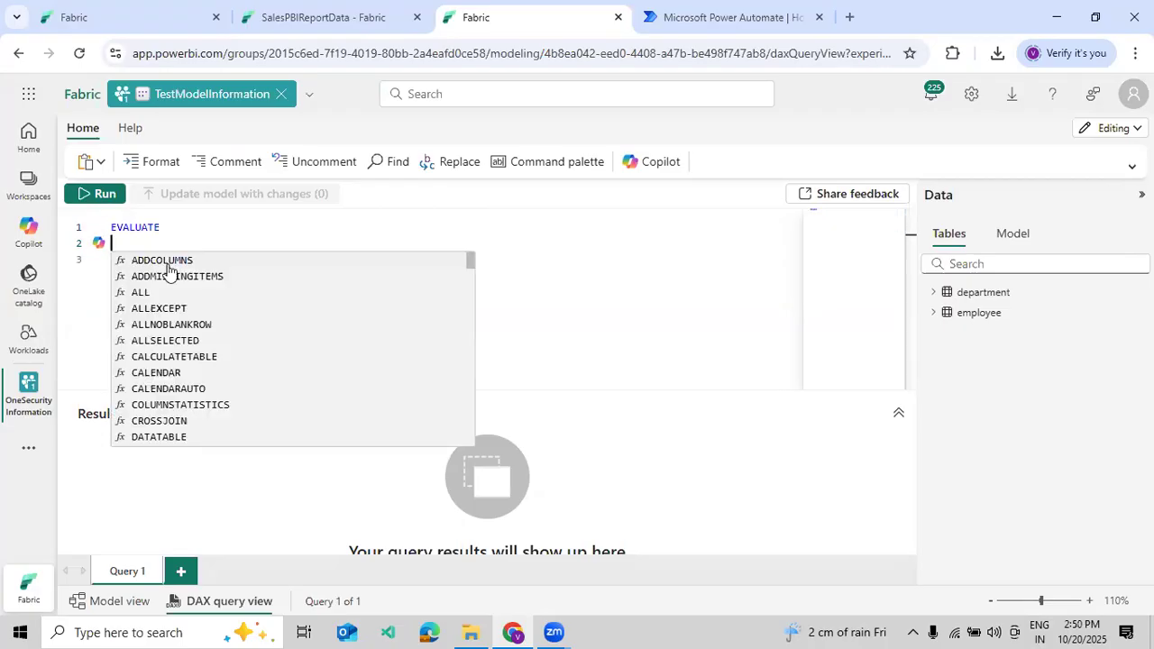
text(sum)
key(Return)
key(Return)
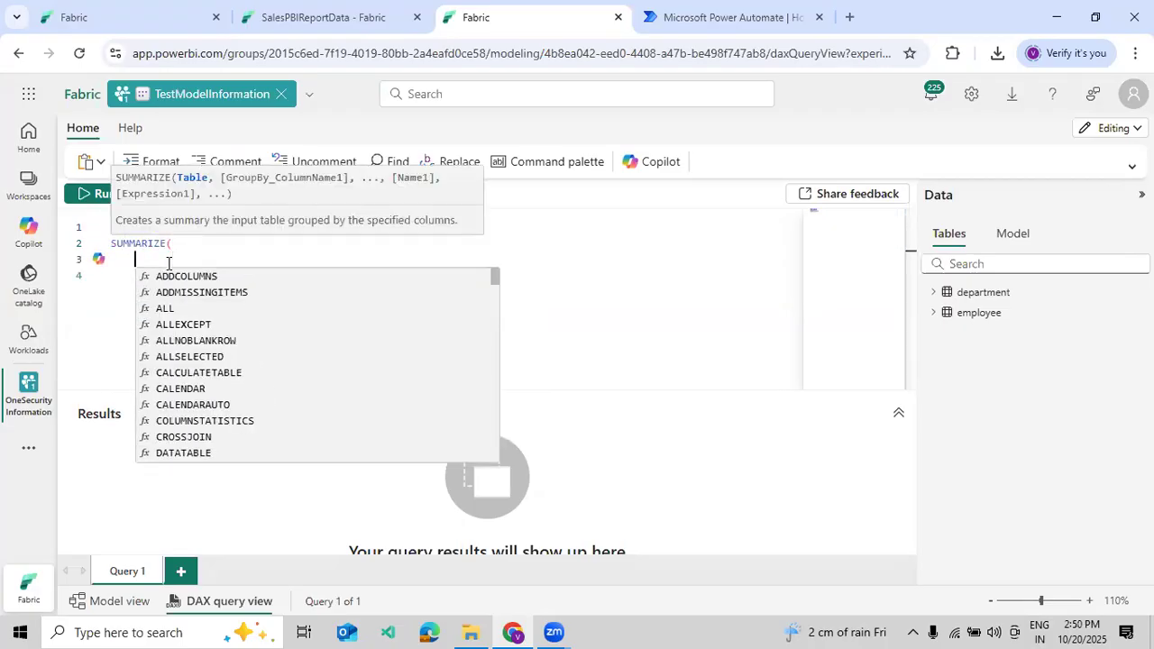
text(e)
key(Return)
text(,)
Add employee[Department] as a group-by column on two consecutive lines of the SUMMARIZE function.
key(Return)
text(de)
key(Return)
text(,)
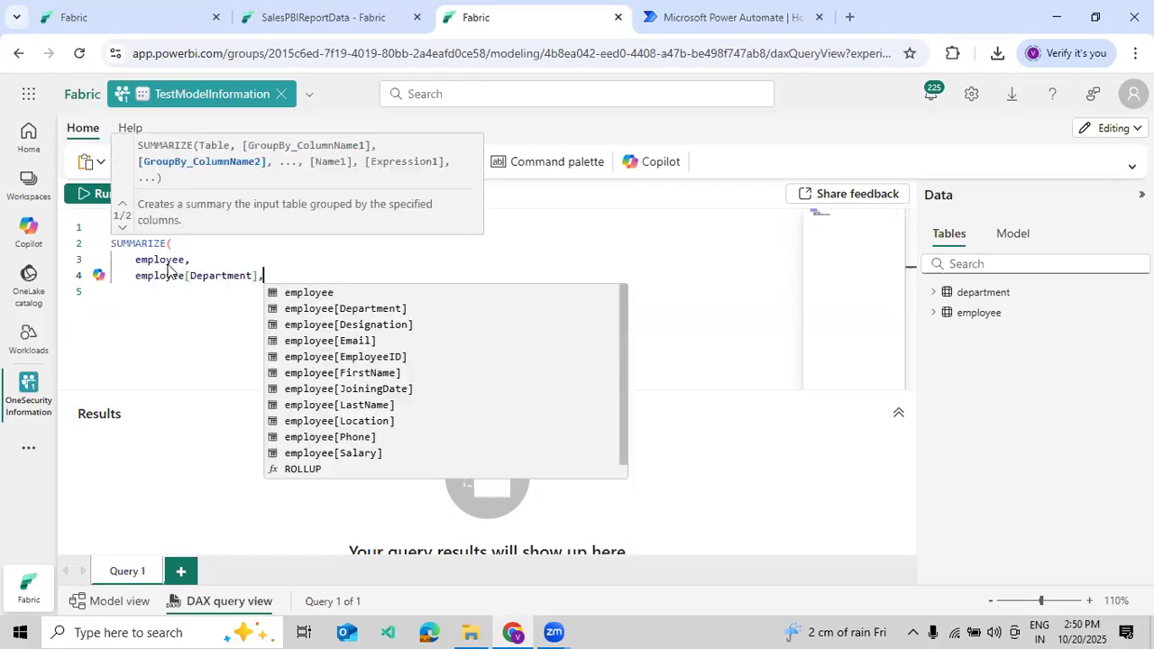
key(Return)
text(de)
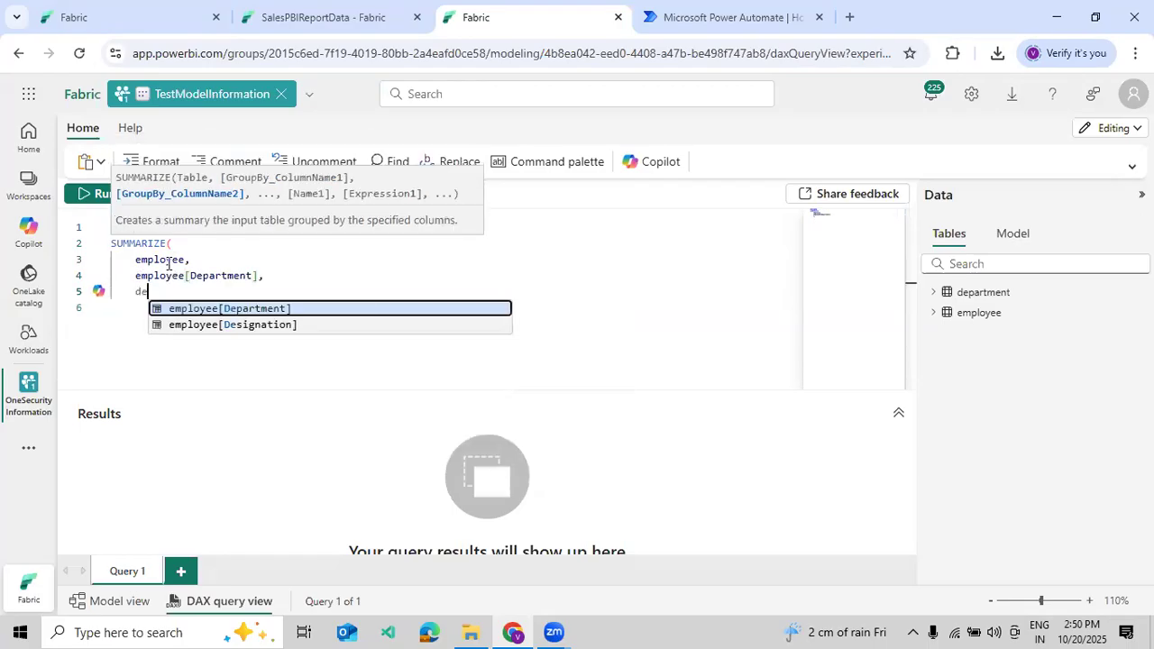
key(Return)
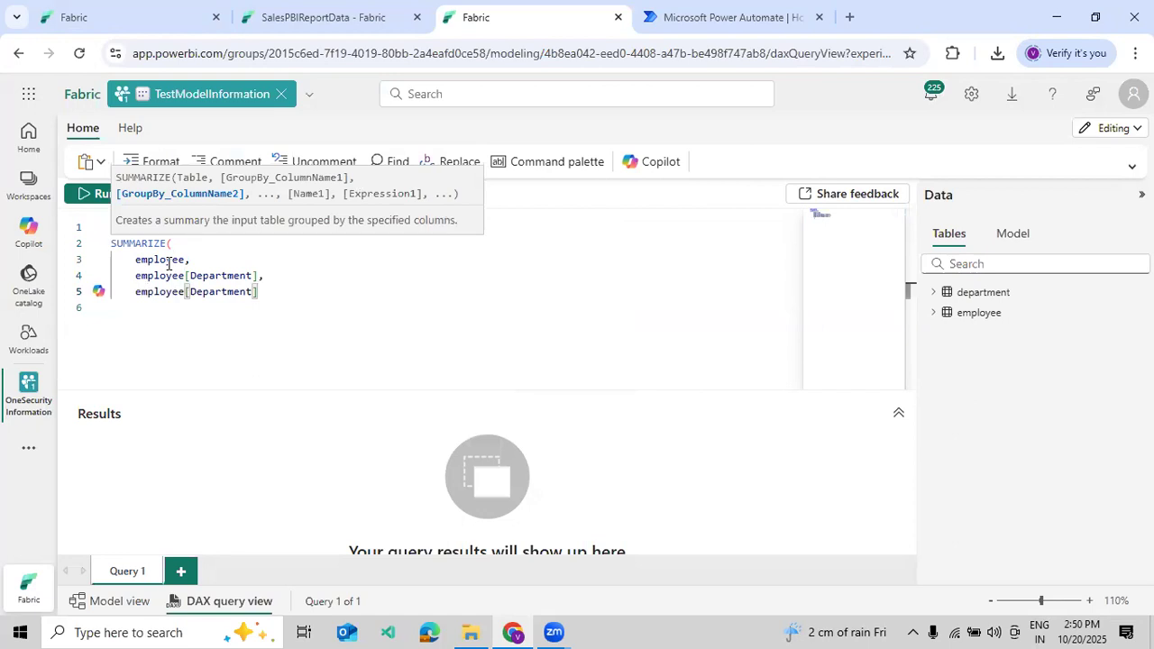
text(,)
key(Return)
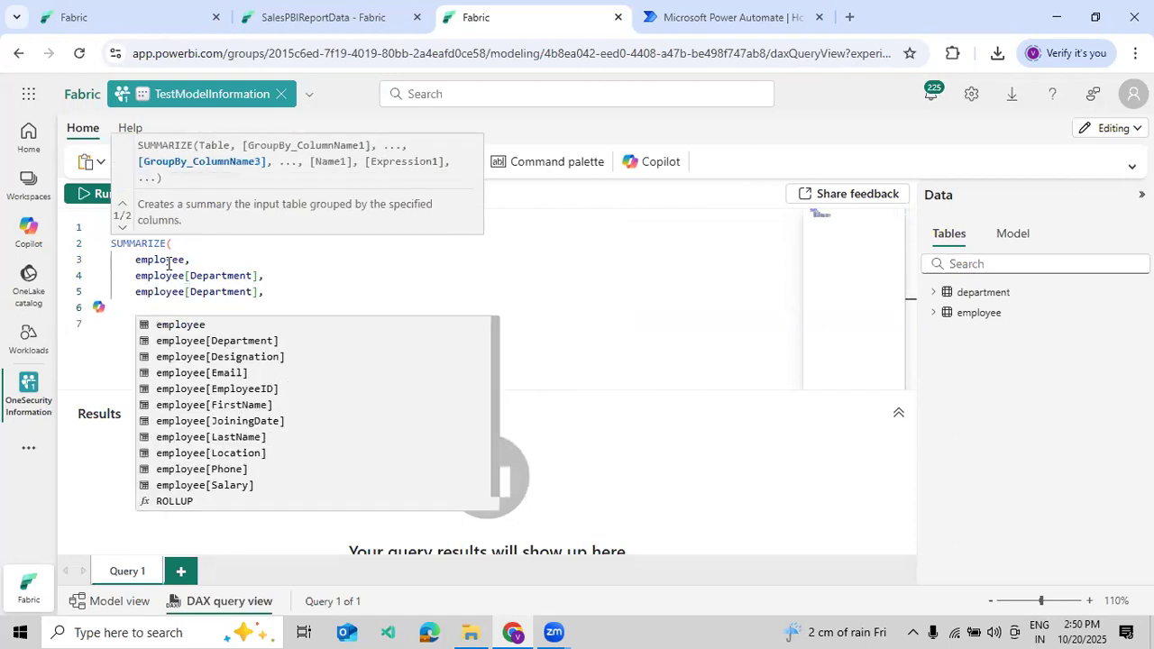
Add employee[Phone] and employee[FirstName] as further group-by columns.
text(ph)
key(Return)
text(,)
key(Return)
text(fi)
key(Return)
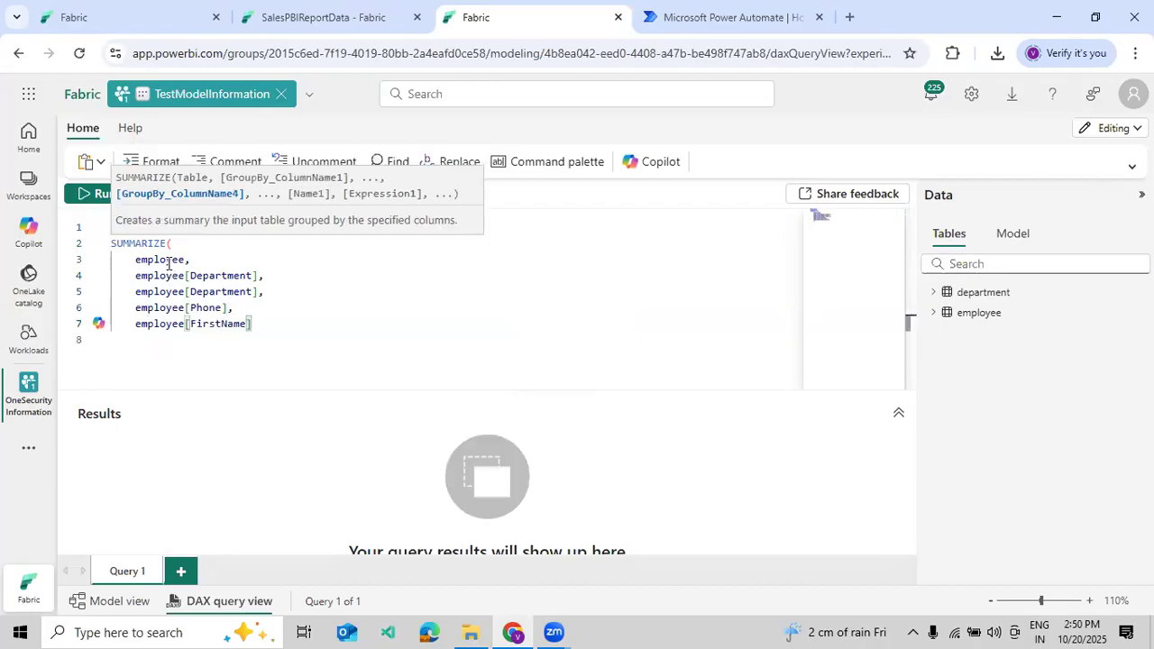
Add a "TotalSalary" column defined as CALCULATE(SUM(employee[Salary])) and close the SUMMARIZE function.
text(,)
key(Return)
text("TotalSalary)
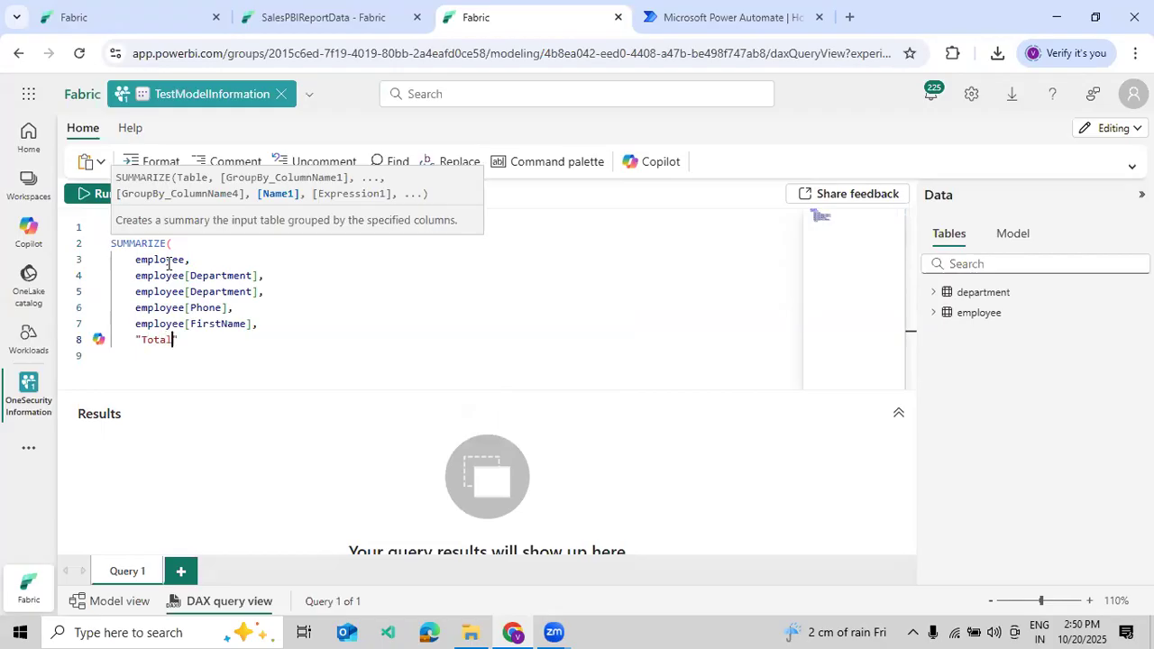
text(",CALCULATE()
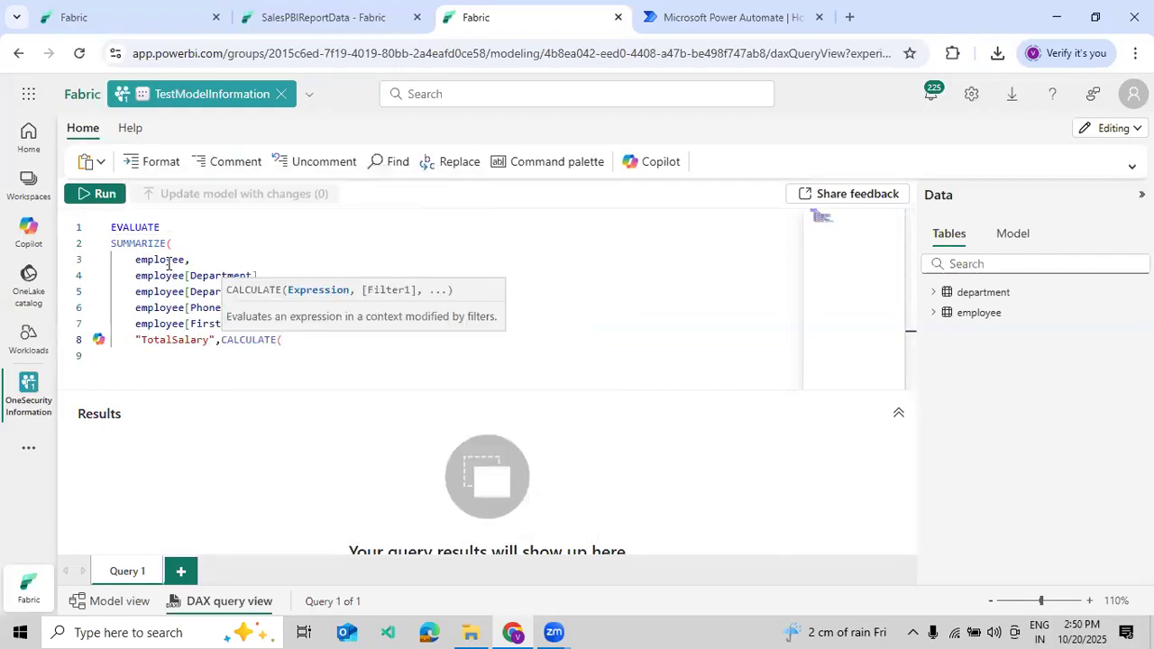
text(SUM()
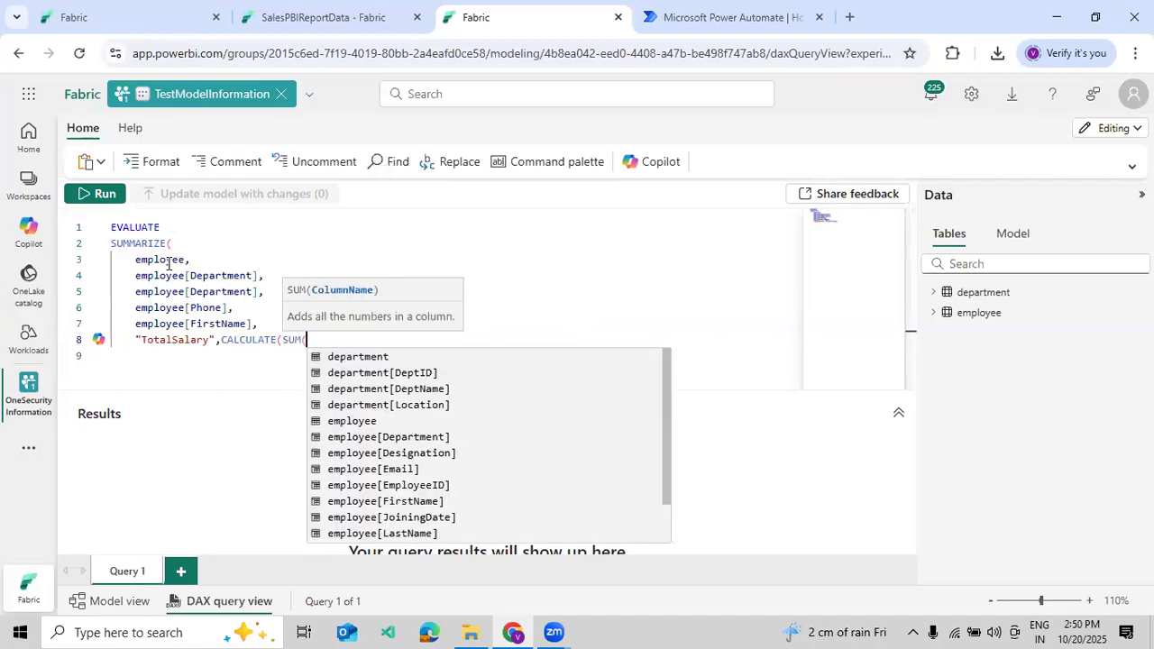
text(employee[Salary])))
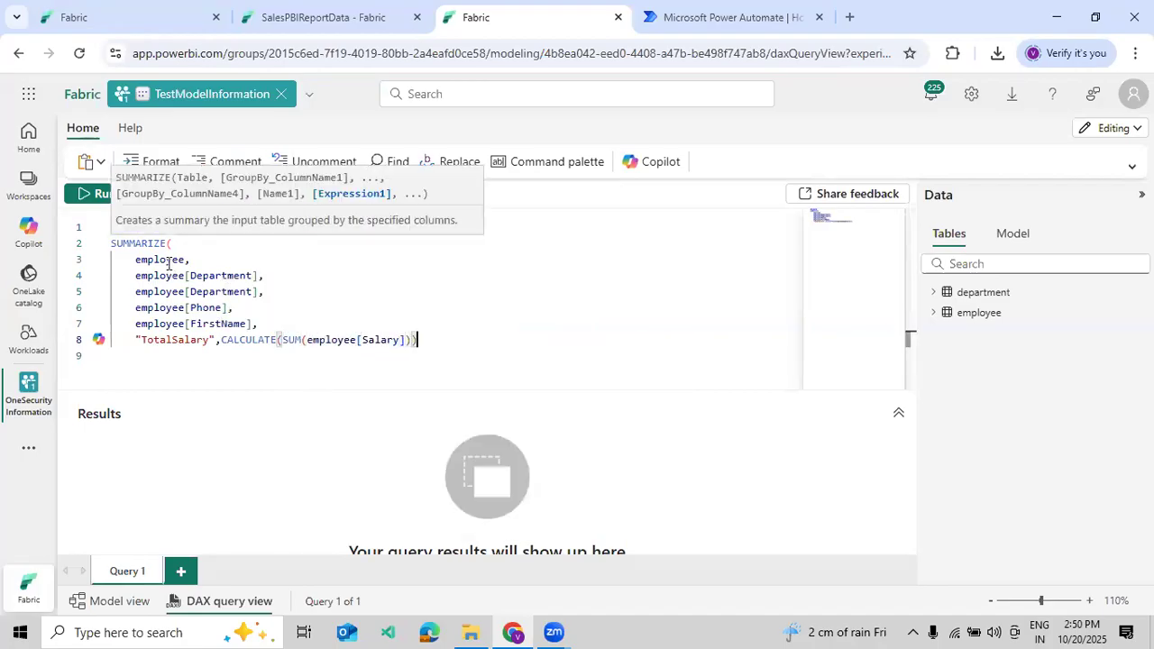
key(Return)
text())
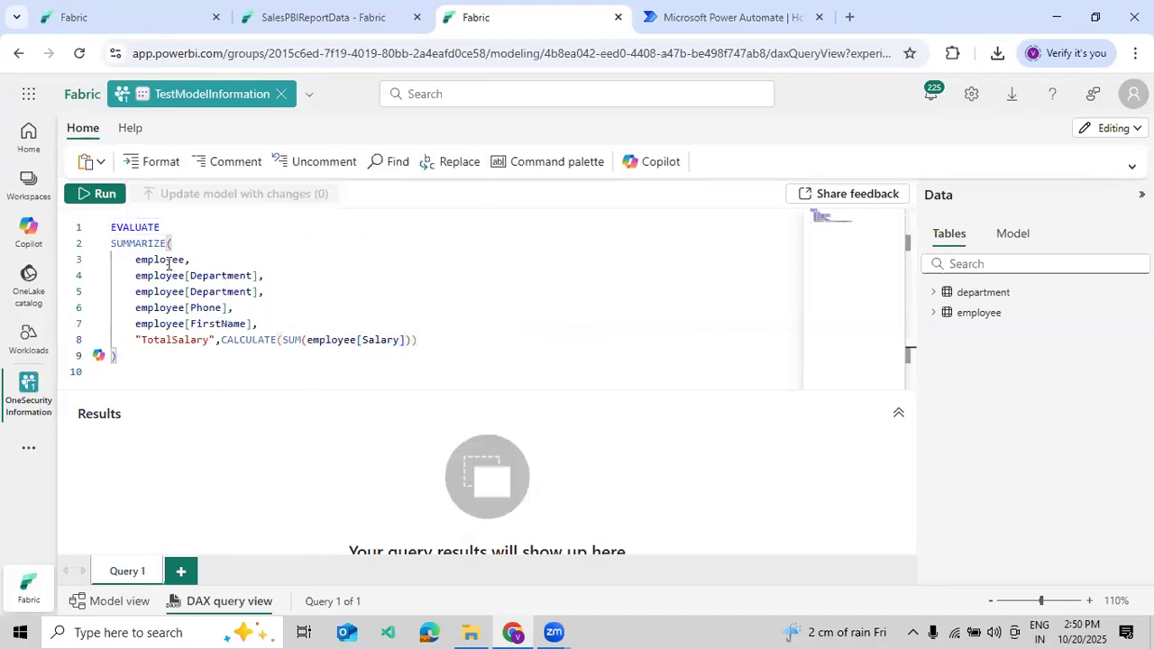
Run the DAX query, review its lines against the result, and run it again.
click(85, 193)
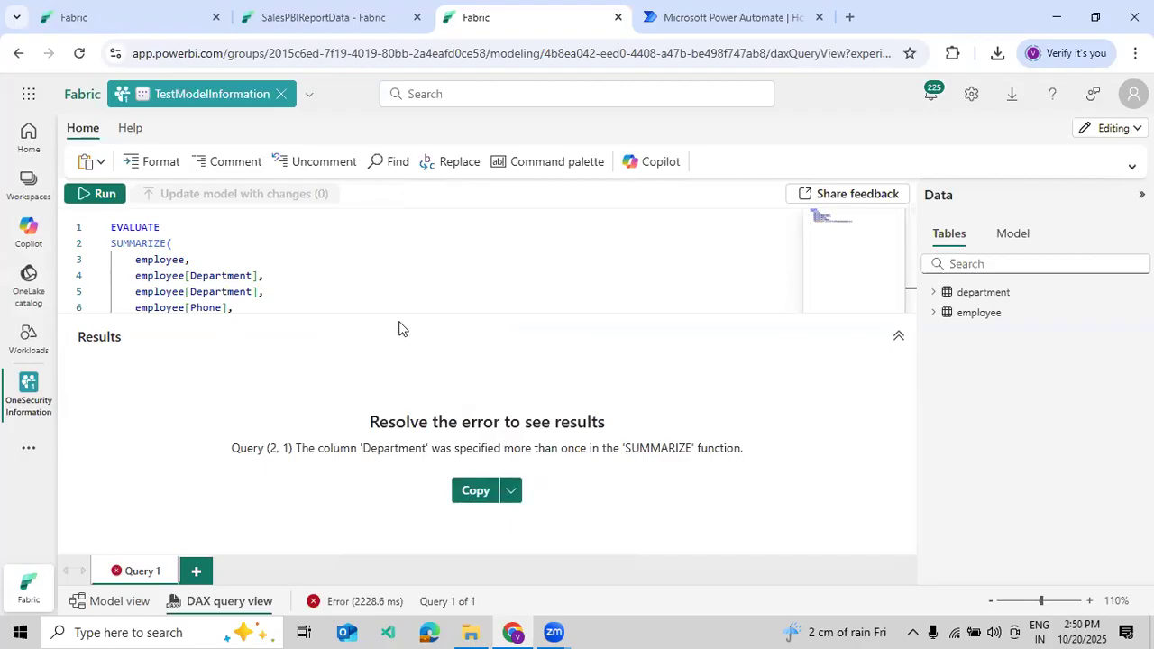
scroll(318, 290, down, 2)
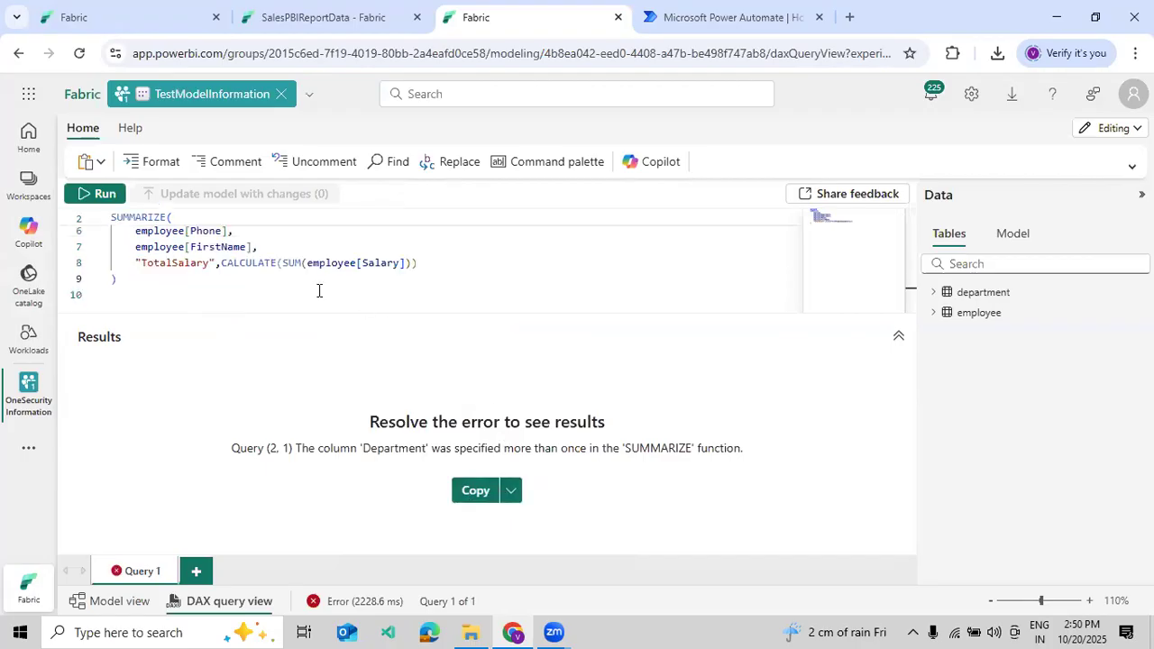
scroll(318, 290, up, 3)
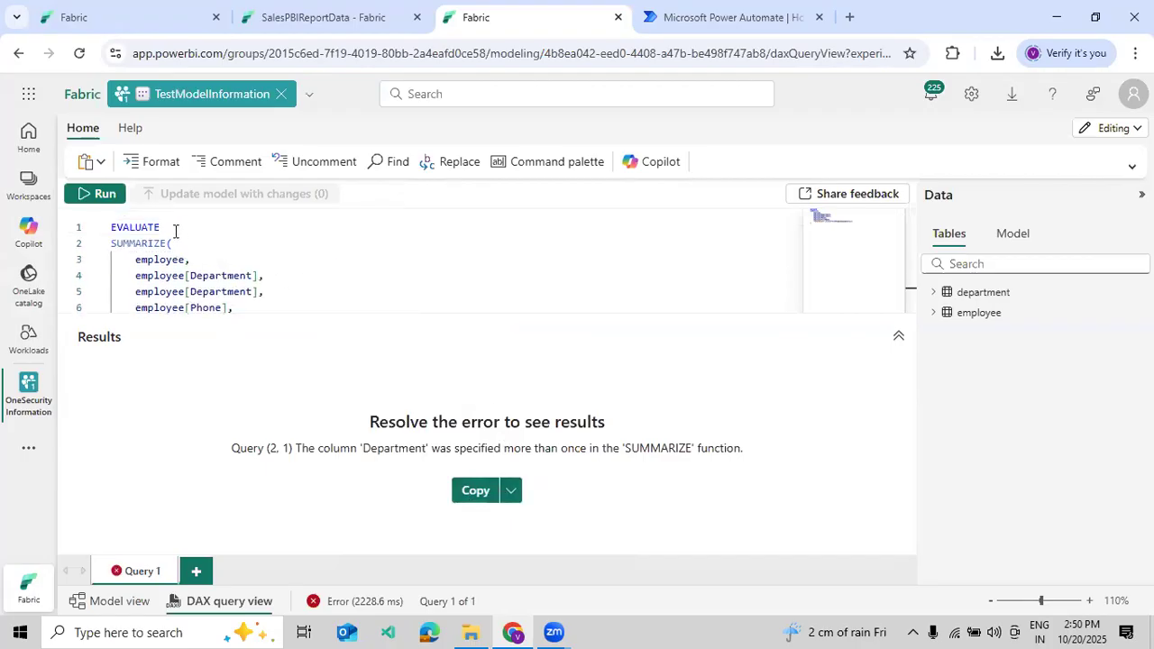
click(80, 199)
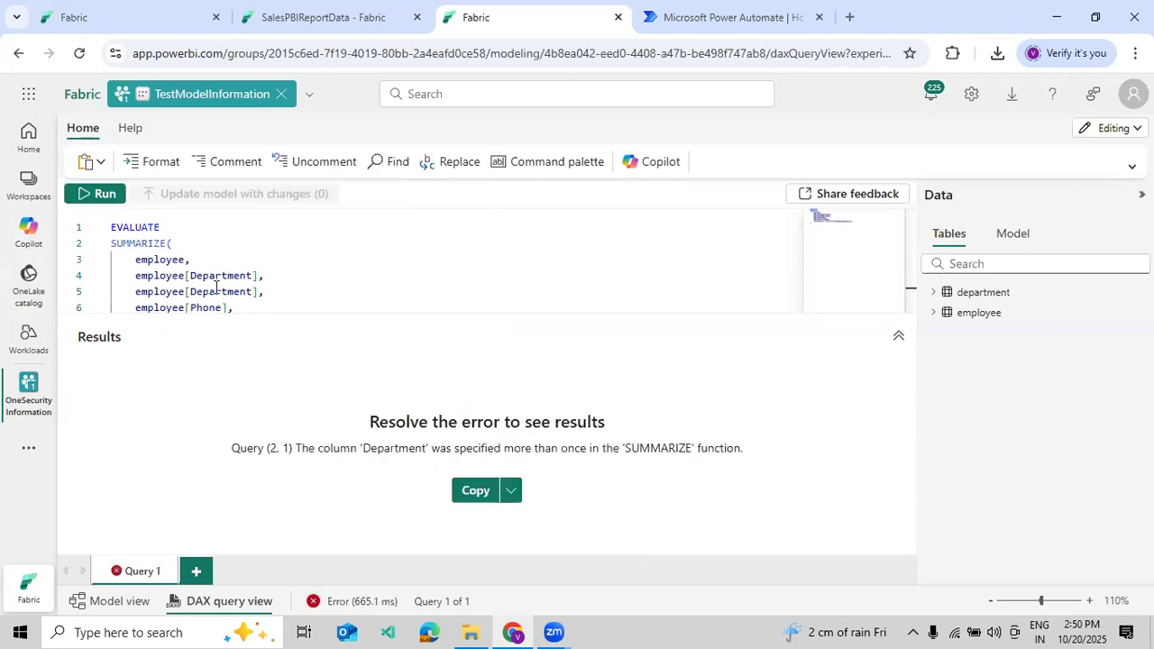
Replace the second employee[Department] column with employee[Designation], rerun the query and look through the result rows.
double_click(216, 292)
text(de)
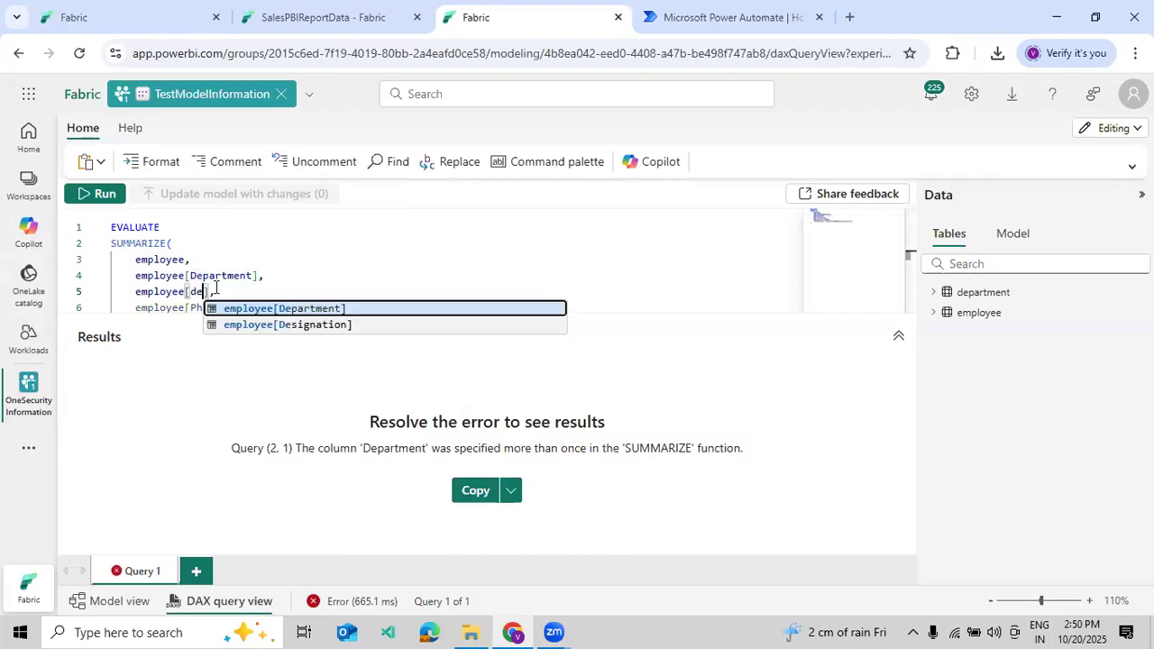
click(268, 324)
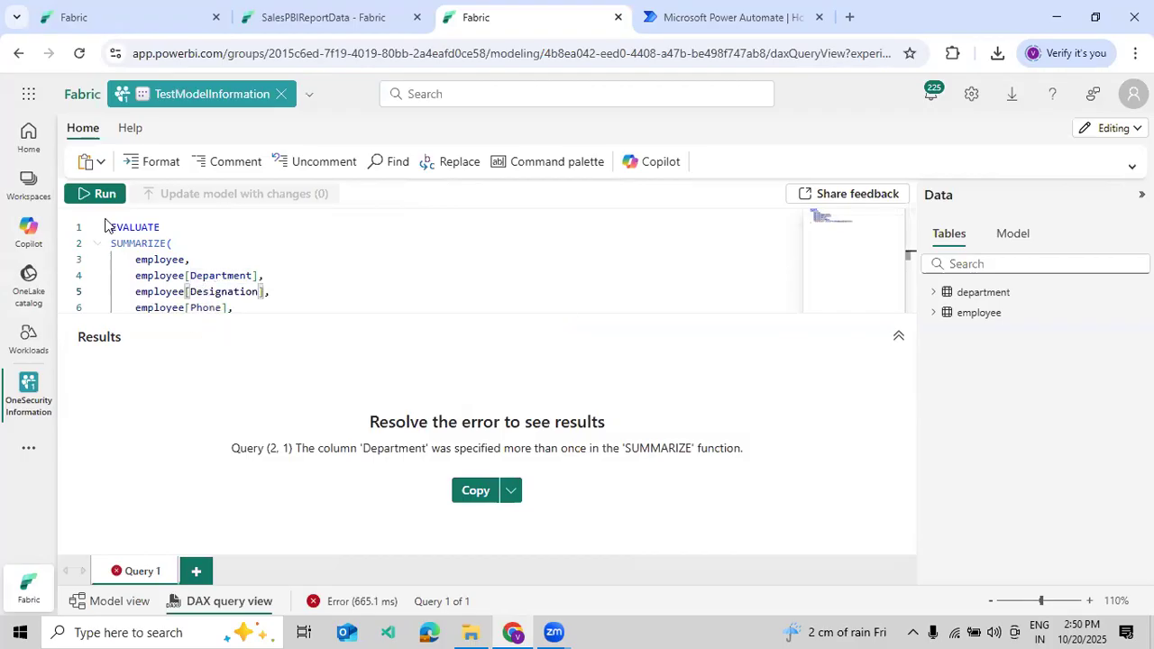
click(104, 195)
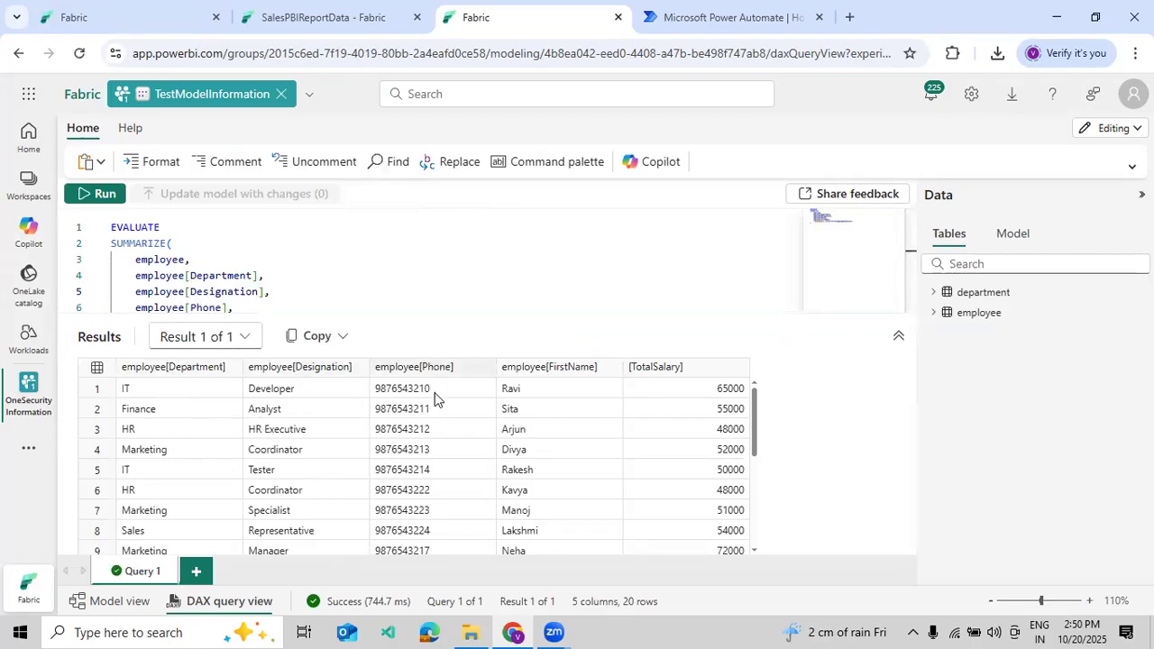
scroll(638, 475, down, 3)
scroll(636, 473, up, 3)
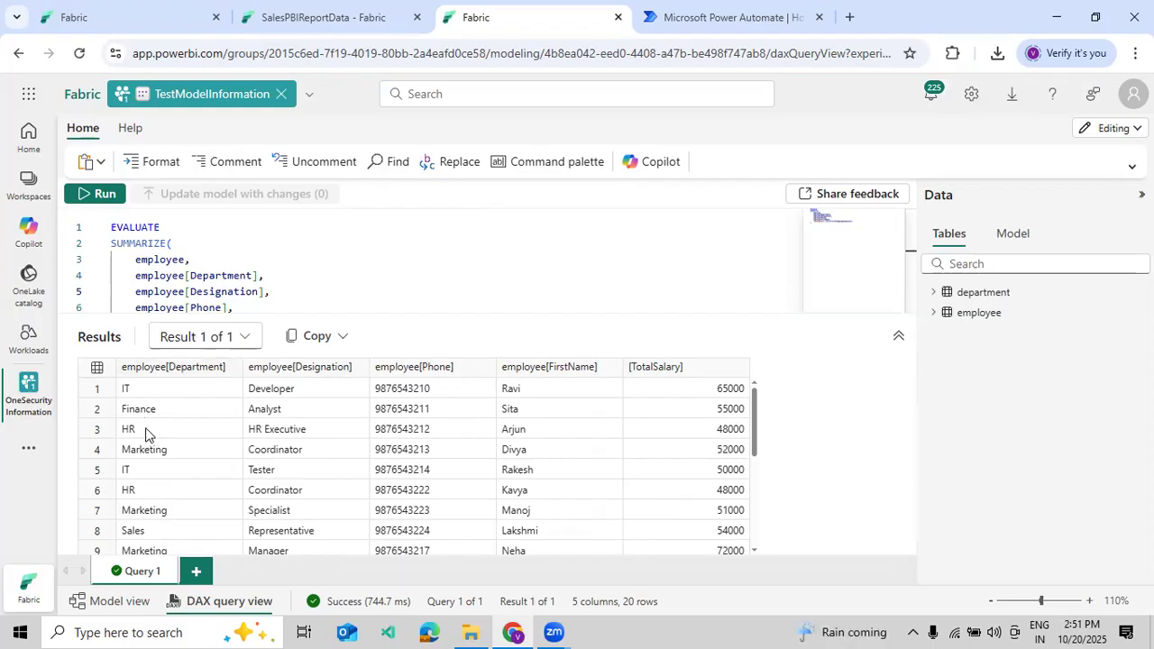
click(317, 270)
drag(111, 227, 221, 290)
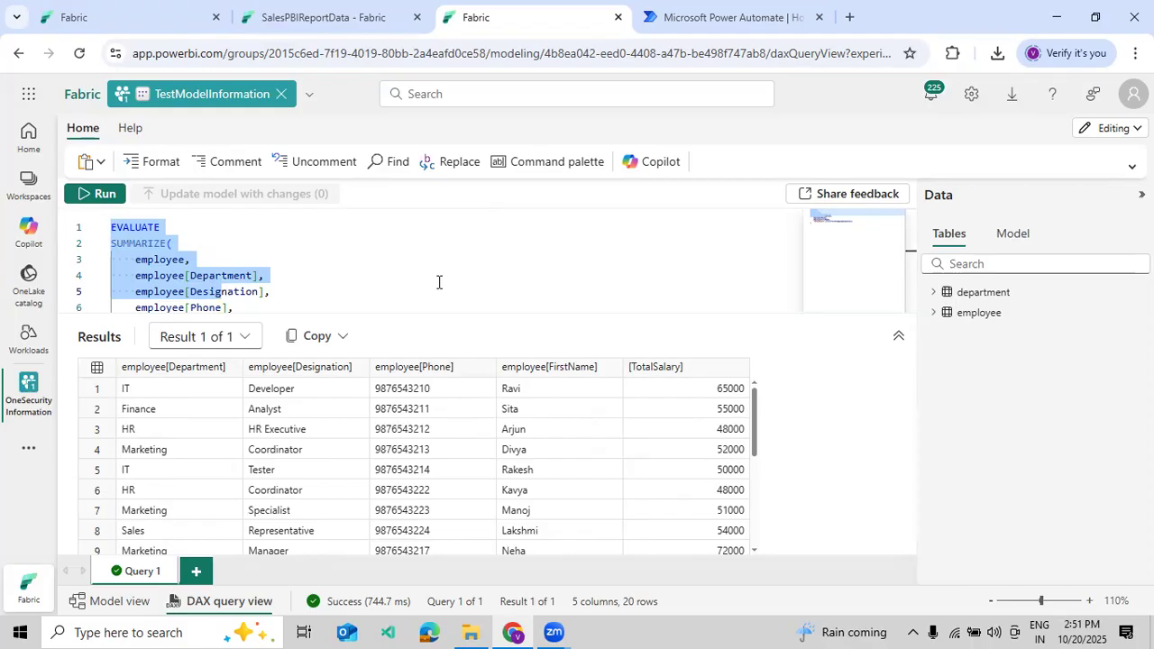
Return to the SalesPBIReportData report.
click(313, 18)
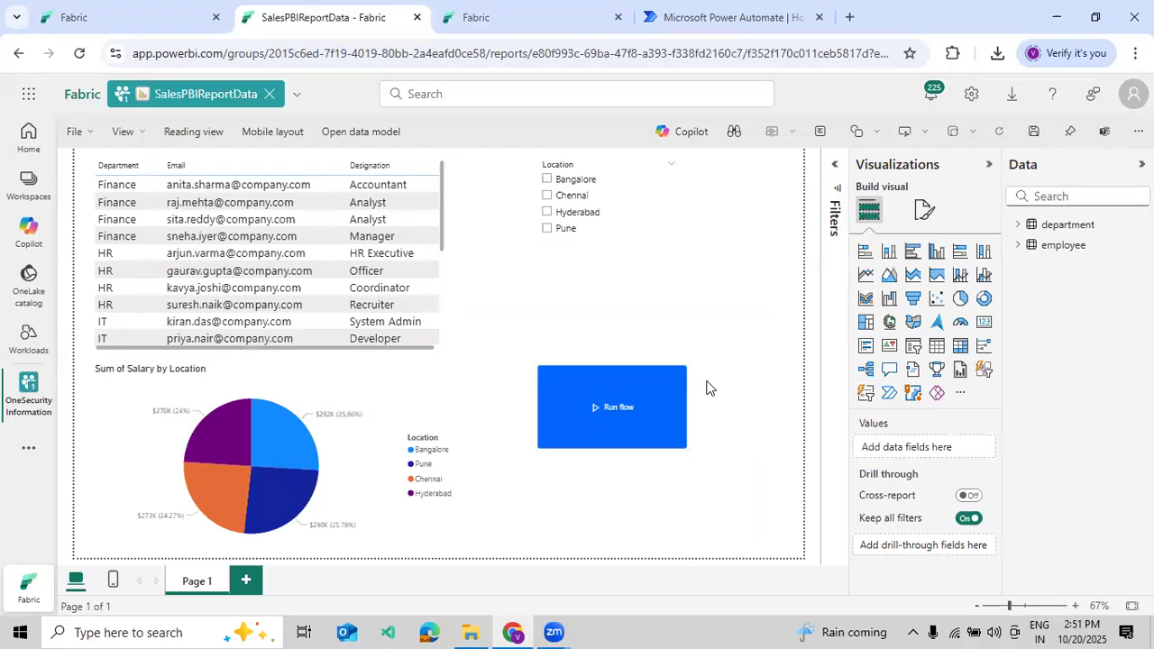
Open the report's Run flow visual for editing and create a new instant cloud flow.
click(681, 353)
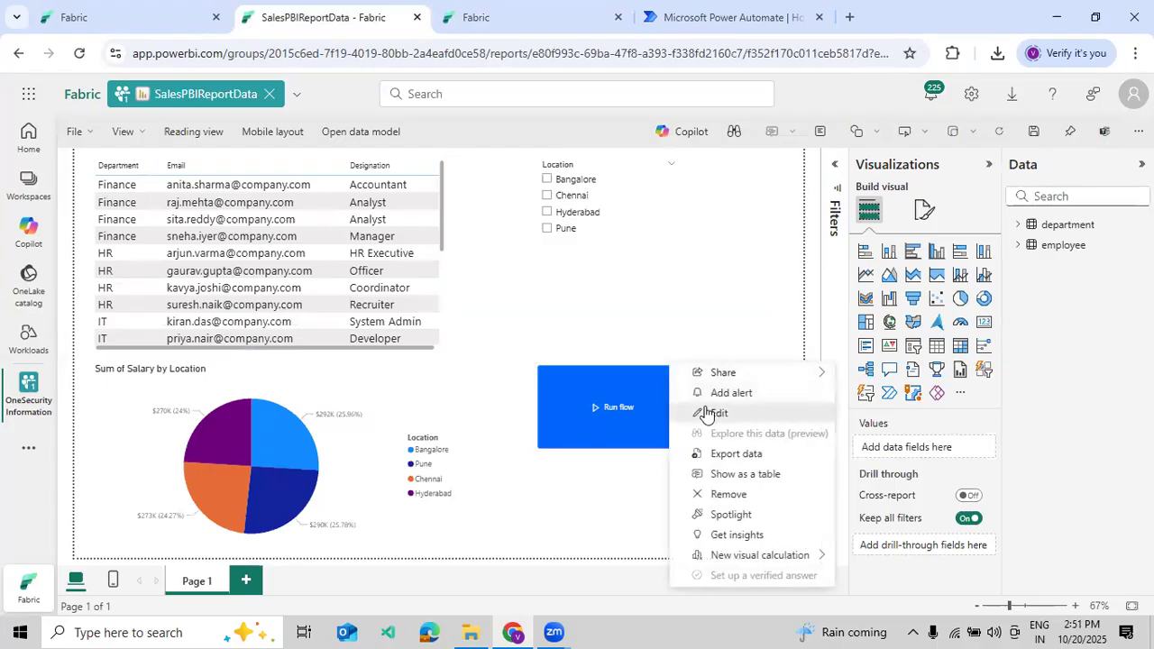
click(714, 413)
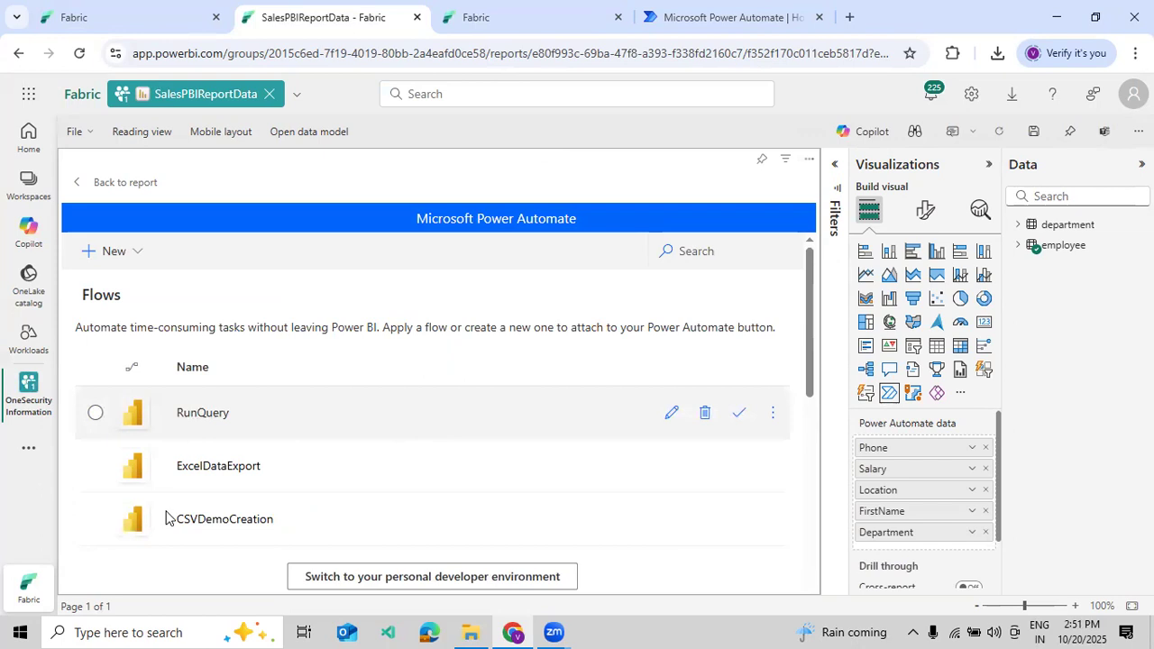
click(140, 255)
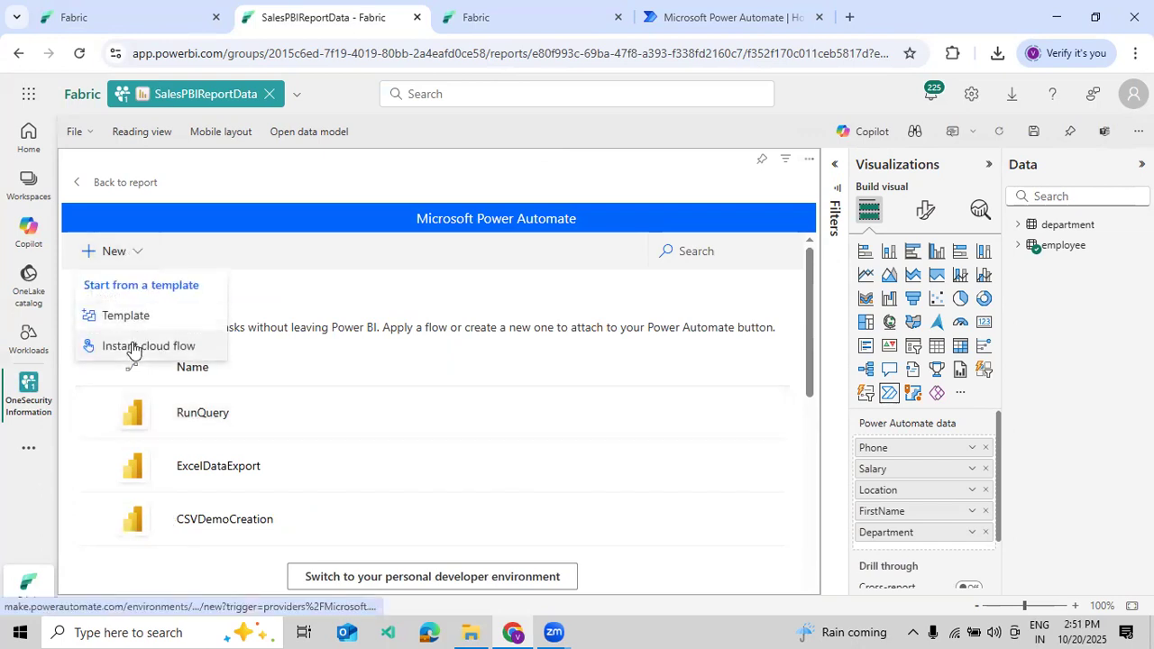
click(132, 347)
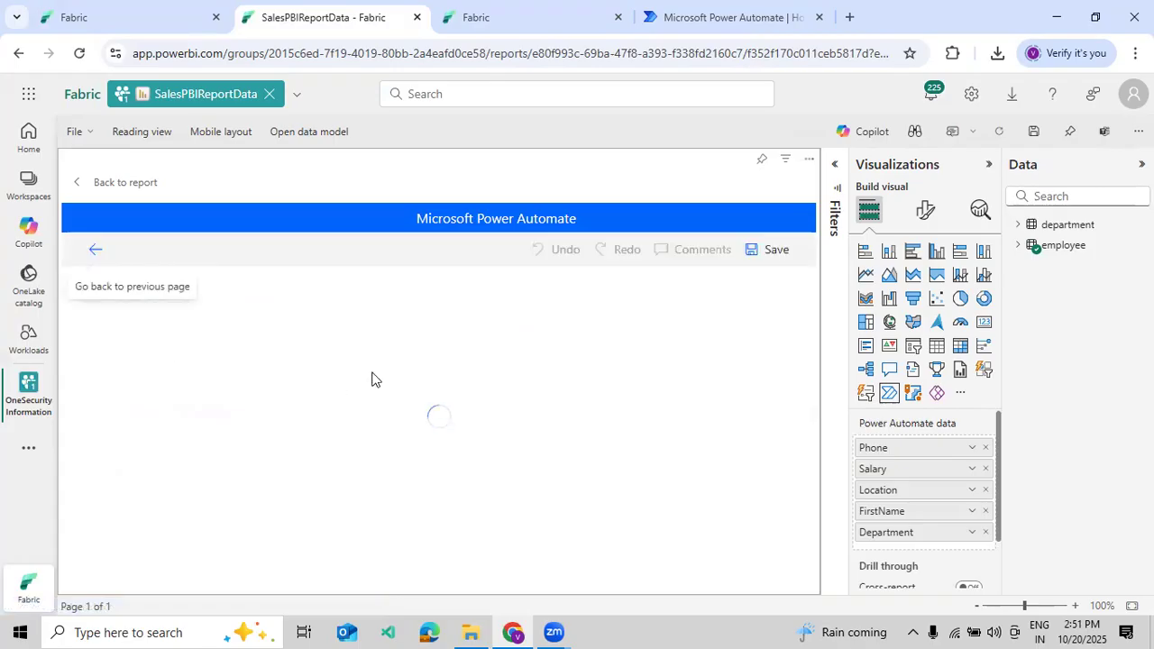
Remove the Phone, Salary, Location, FirstName and Department fields from the Power Automate visual's data.
click(986, 448)
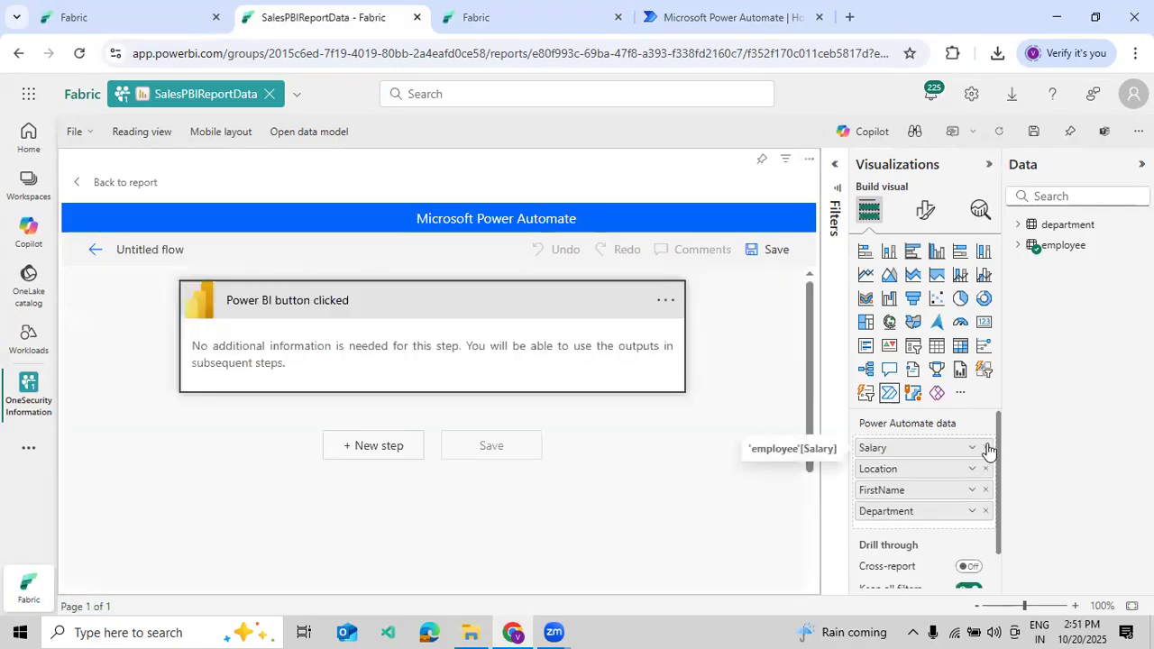
click(985, 449)
click(986, 448)
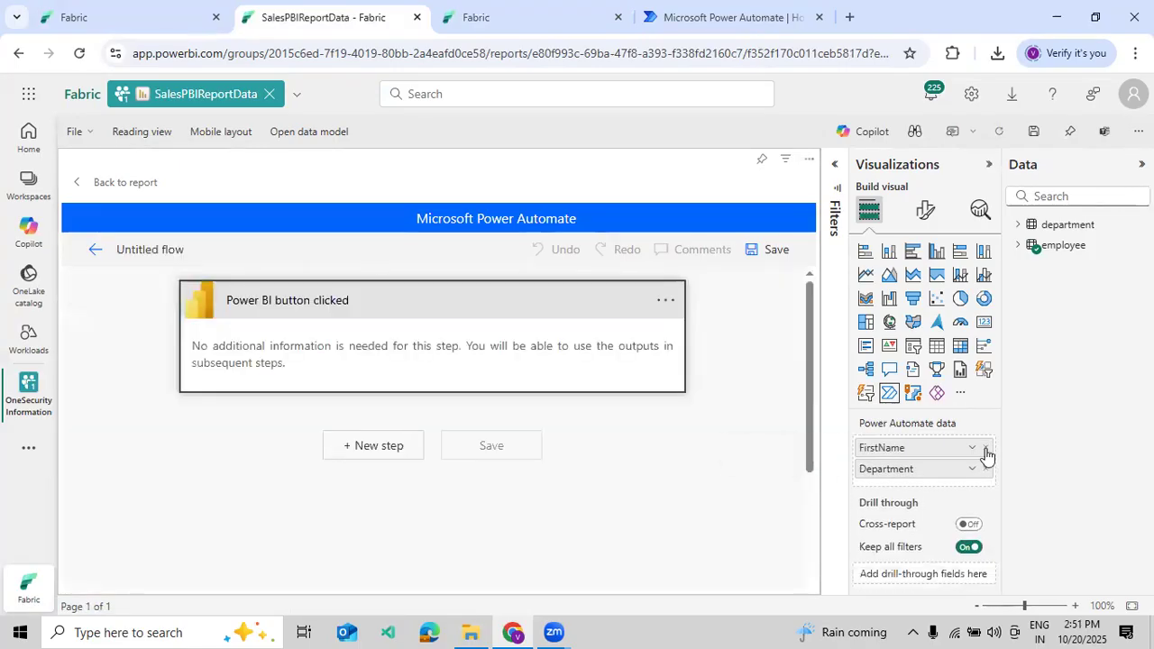
click(985, 449)
click(986, 448)
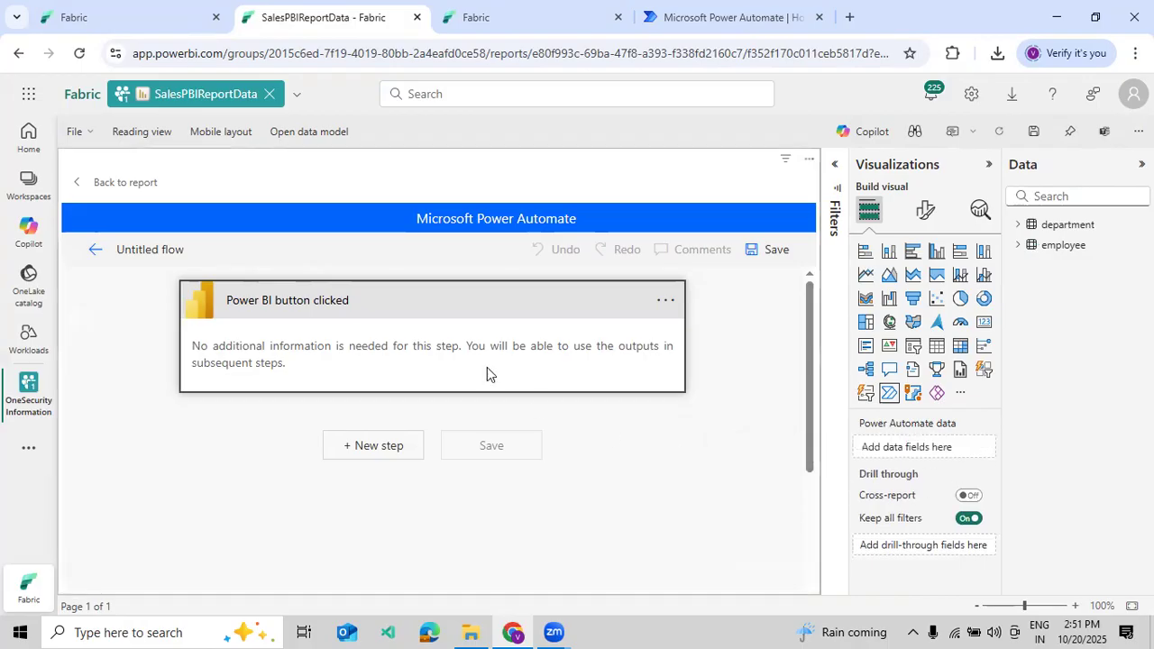
Add the Power BI action "Run a query against a dataset" after the Power BI button clicked trigger.
click(429, 311)
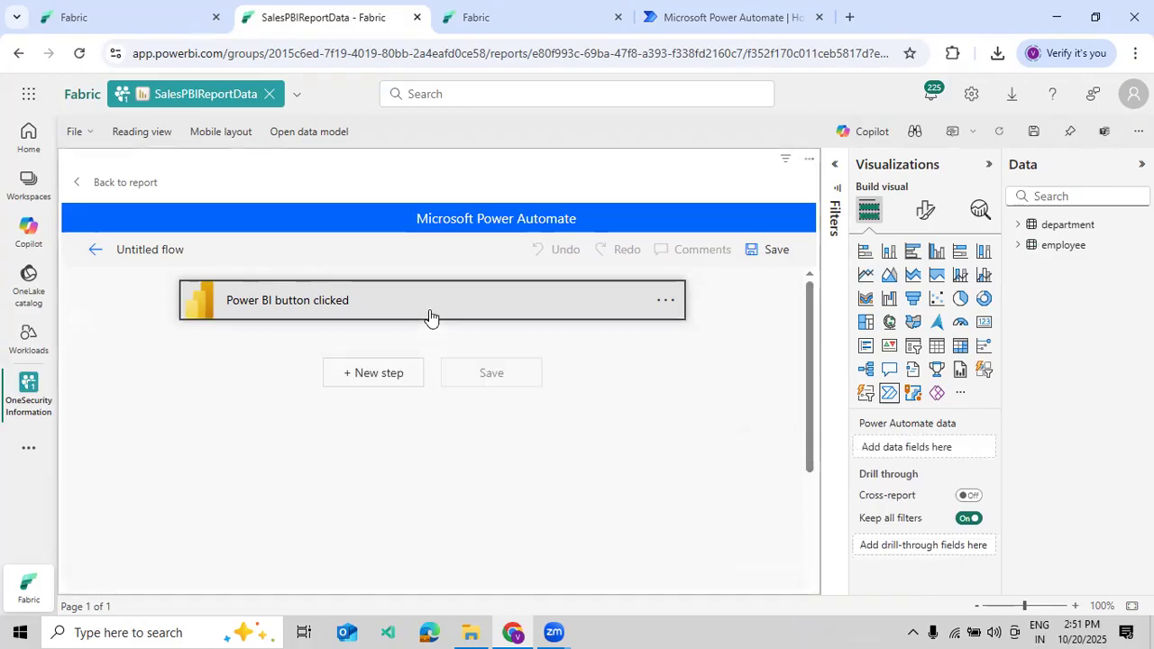
click(376, 371)
text(Power BI)
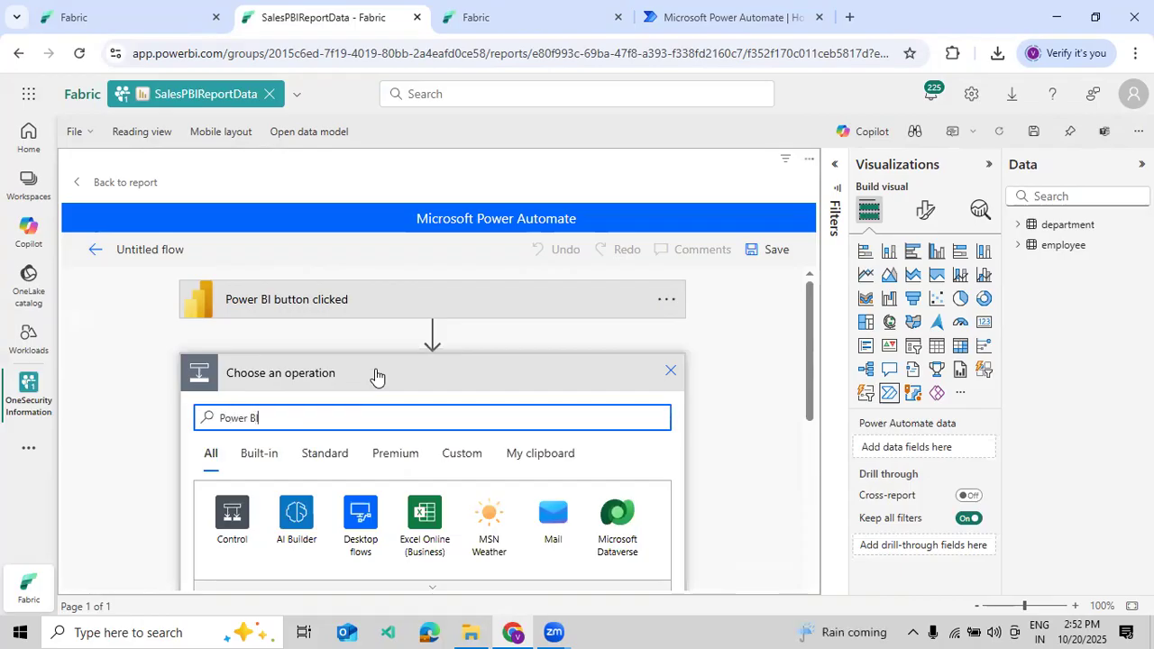
click(364, 431)
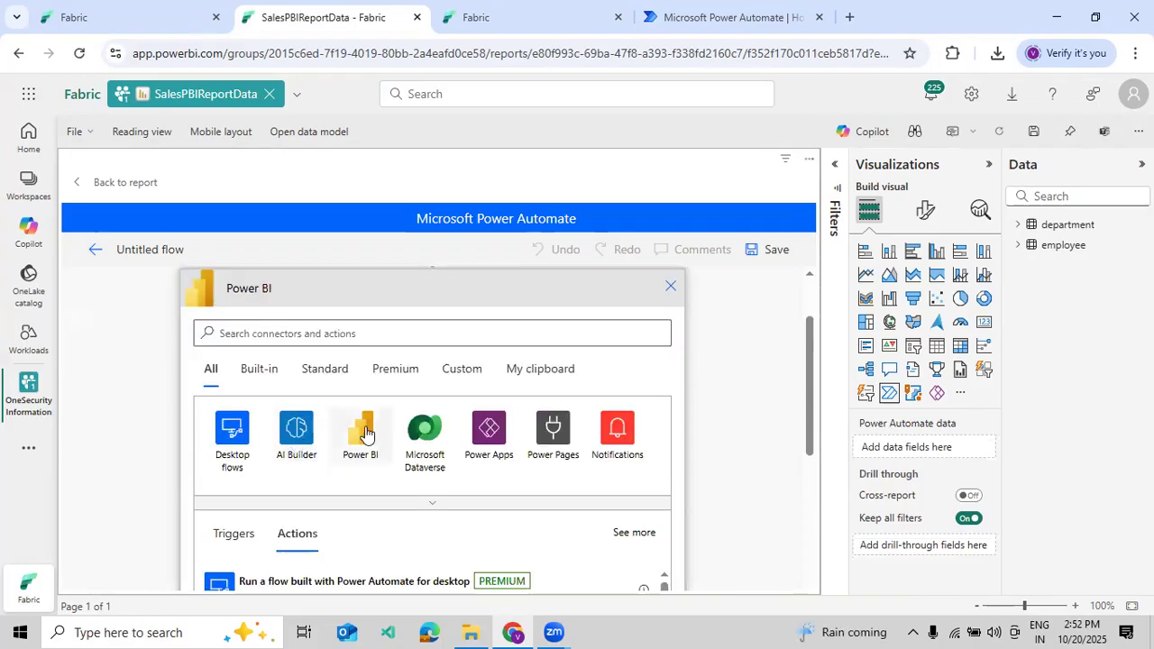
scroll(280, 363, up, 2)
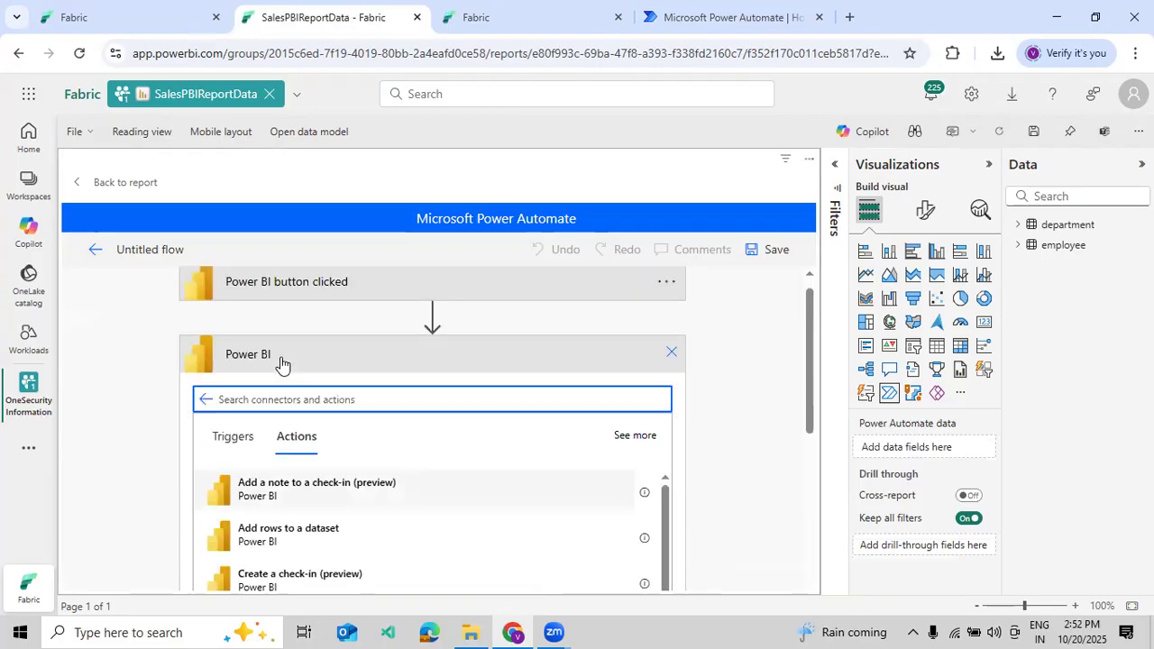
text(run query)
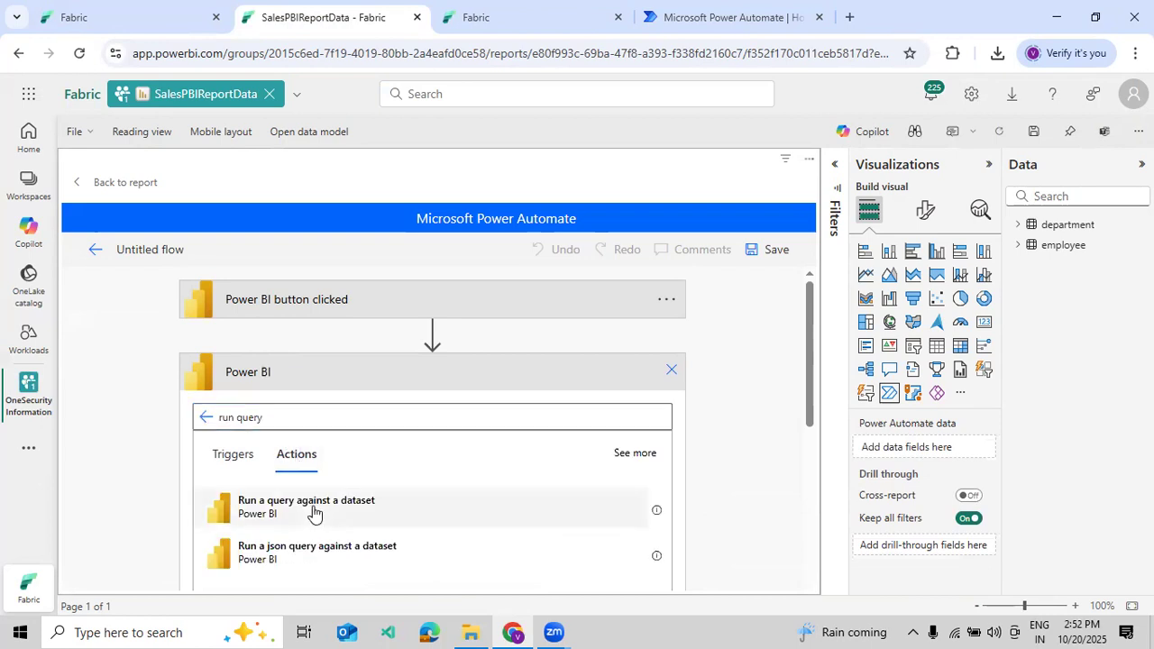
click(313, 510)
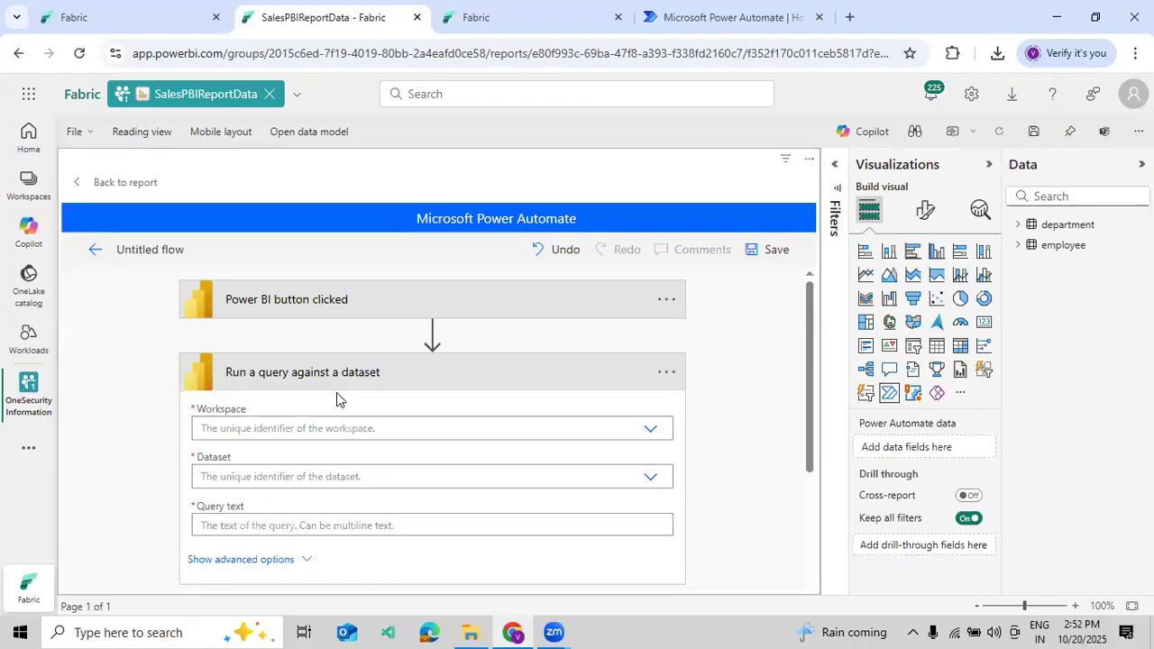
Set the query action's workspace to OneSecurityInformation and its dataset to TestModelInformation.
click(652, 436)
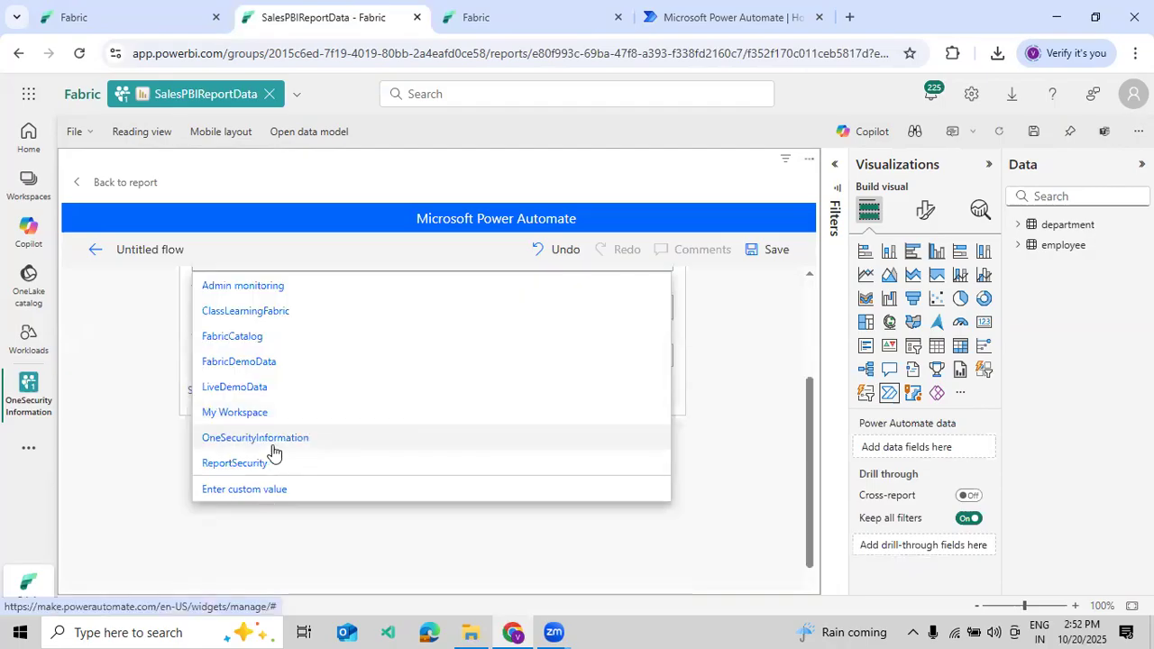
click(309, 442)
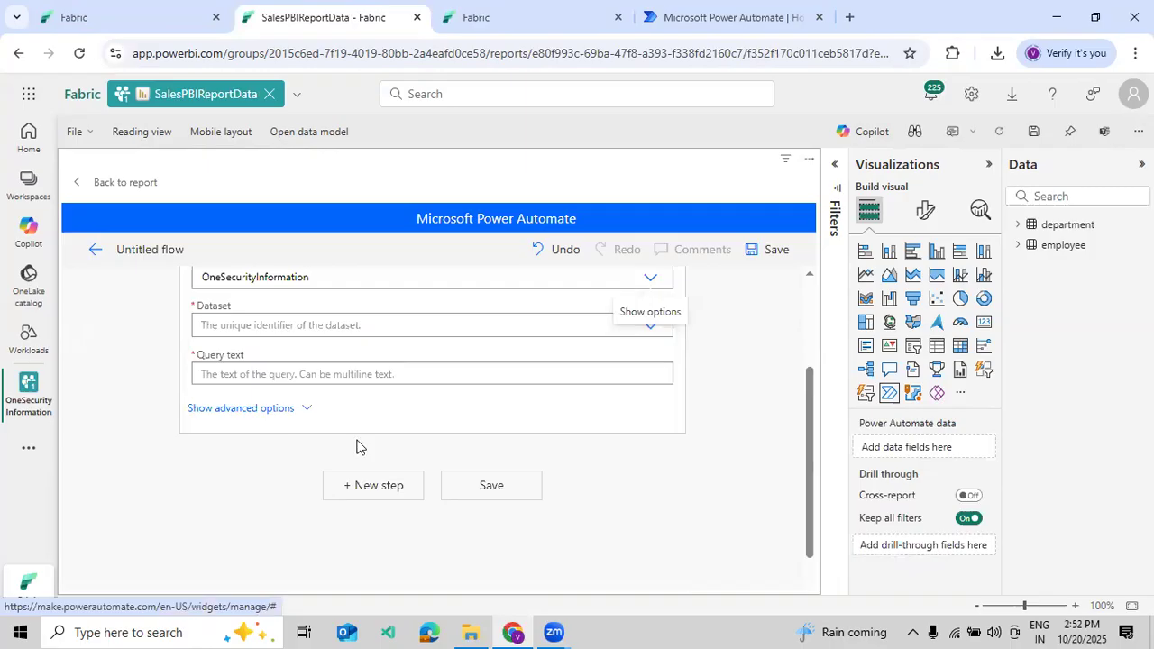
click(645, 332)
click(333, 351)
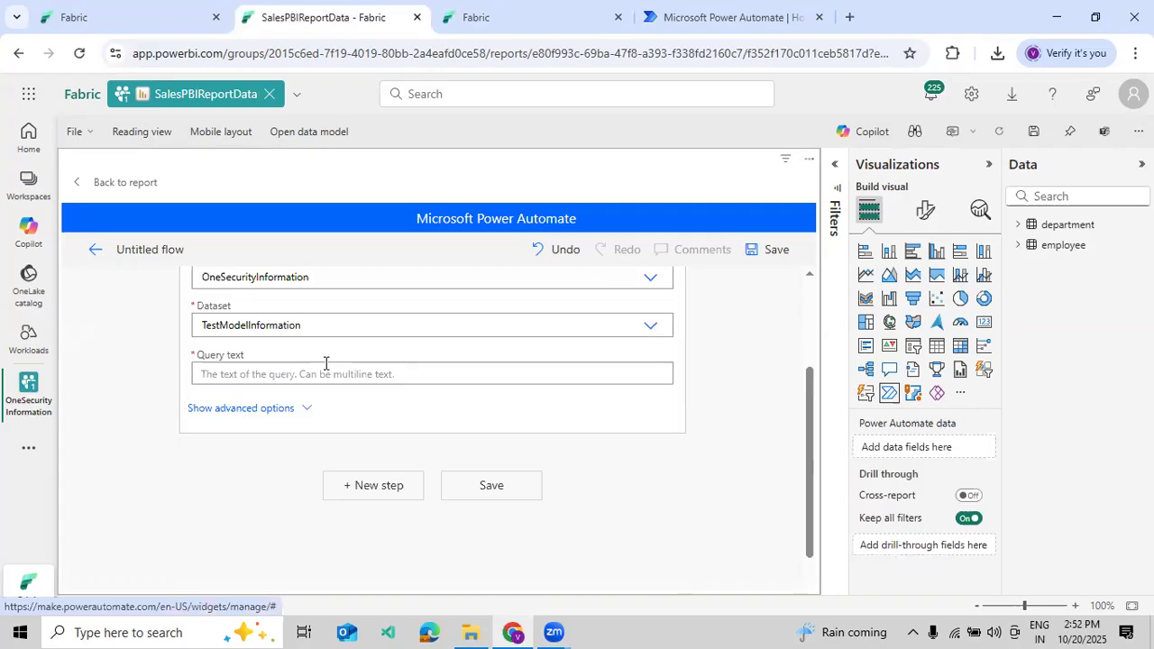
Copy the complete DAX query from the TestModelInformation query view into the action's query text.
click(307, 372)
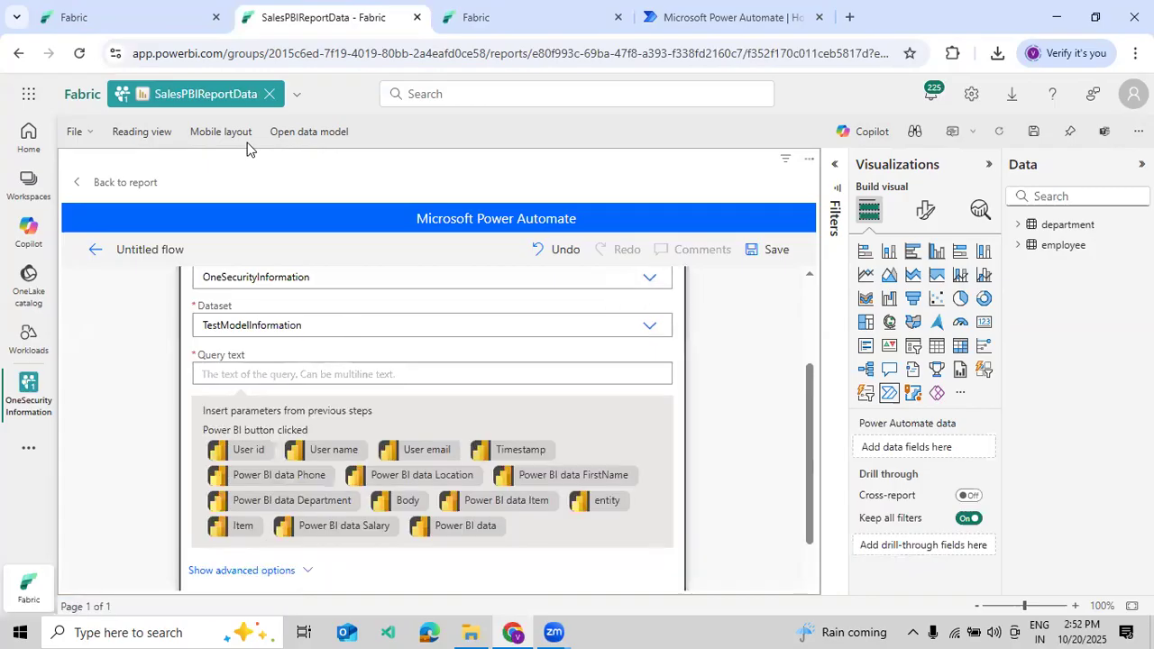
click(124, 12)
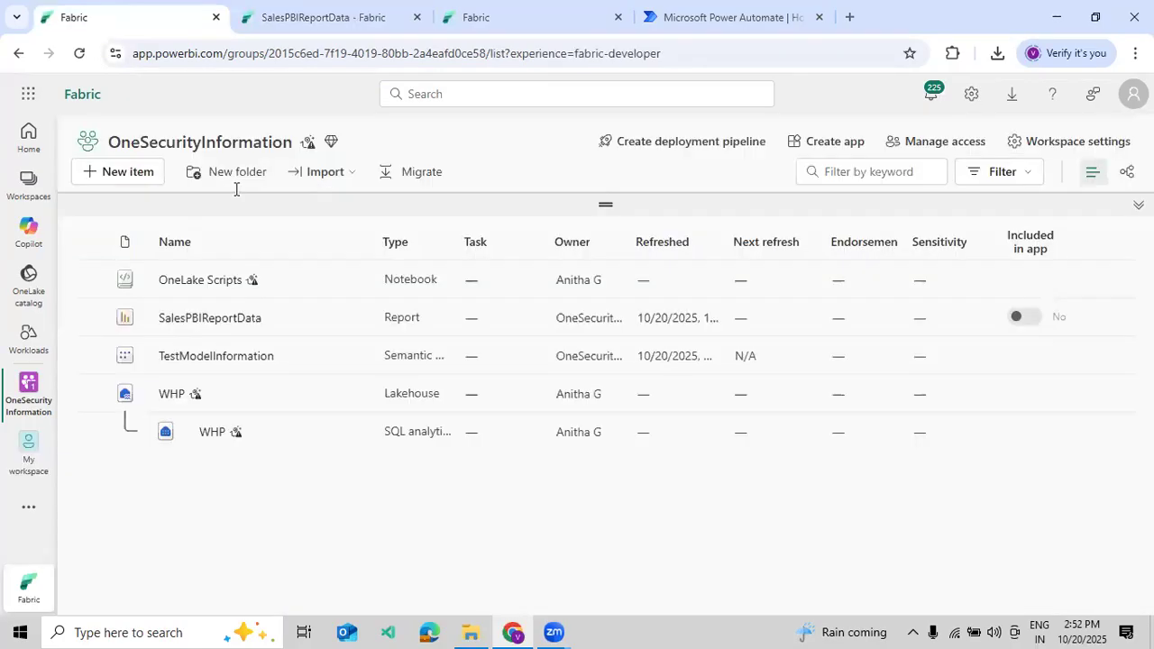
click(489, 22)
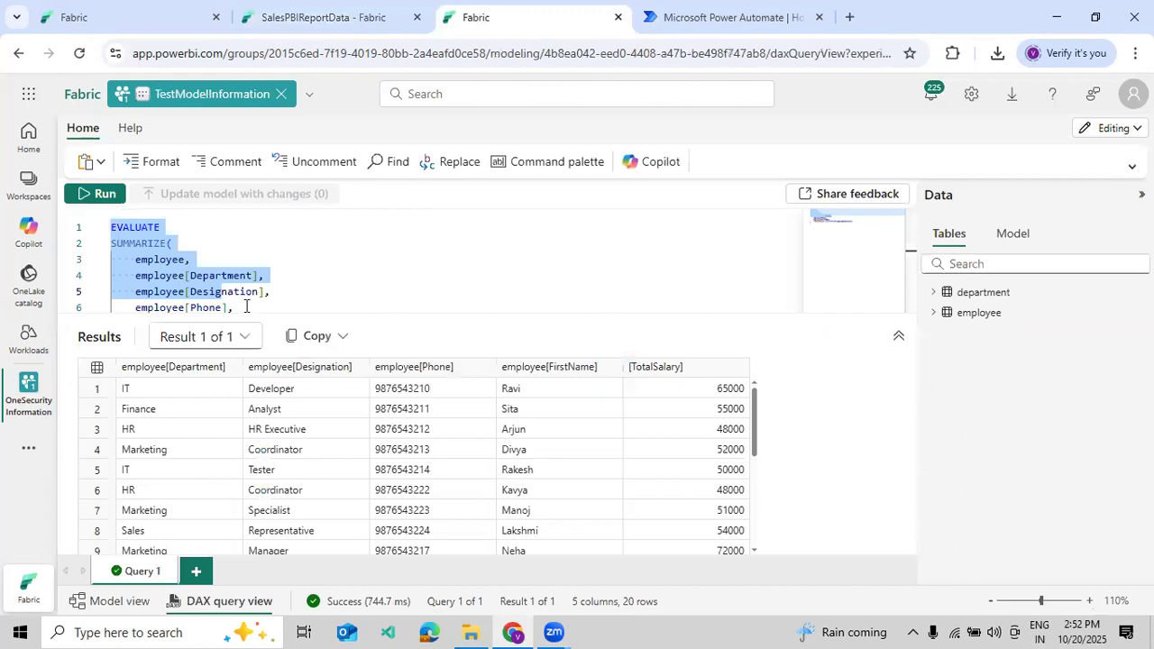
scroll(412, 282, down, 1)
drag(337, 280, 94, 231)
key(ctrl+c)
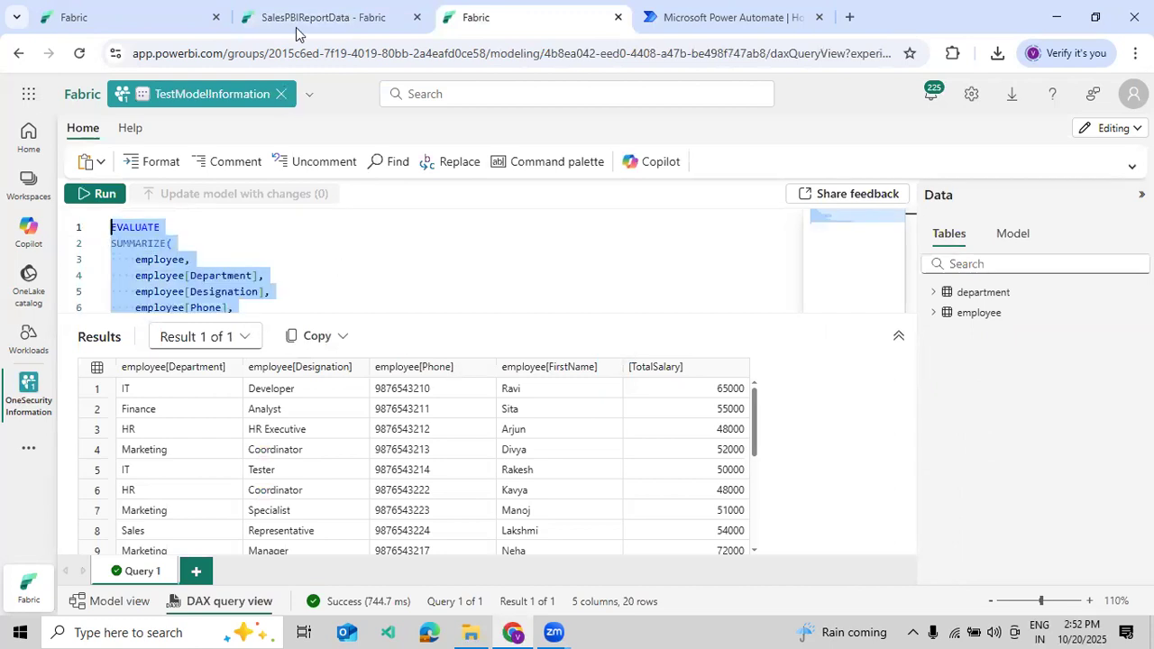
key(ctrl+shift+Tab)
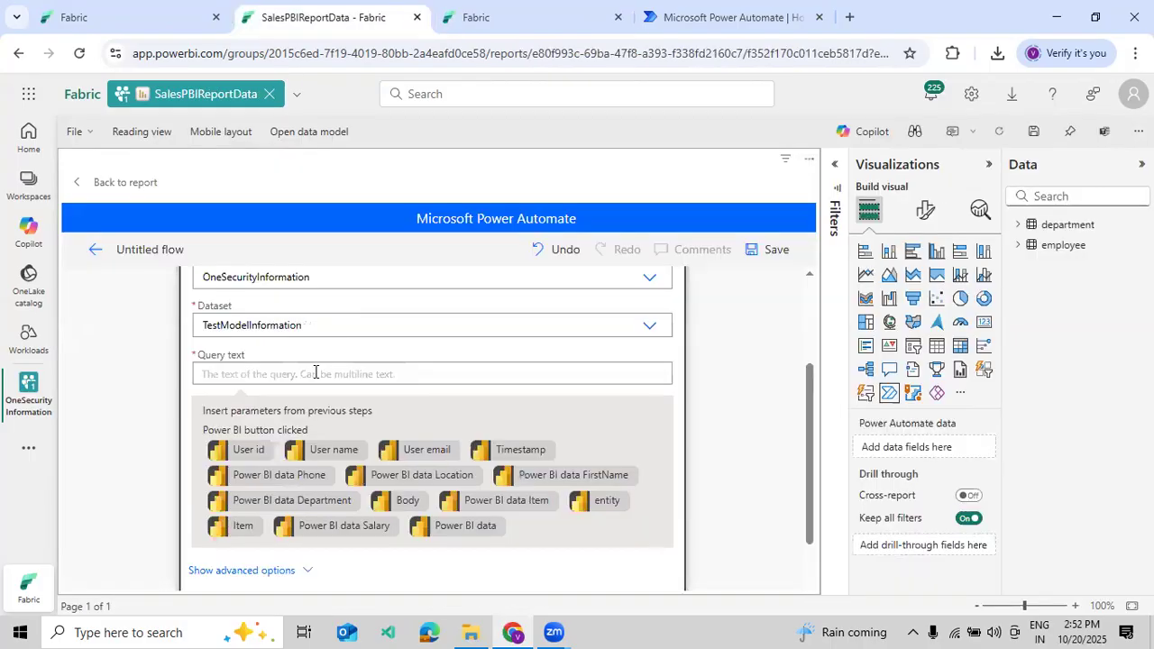
key(ctrl+v)
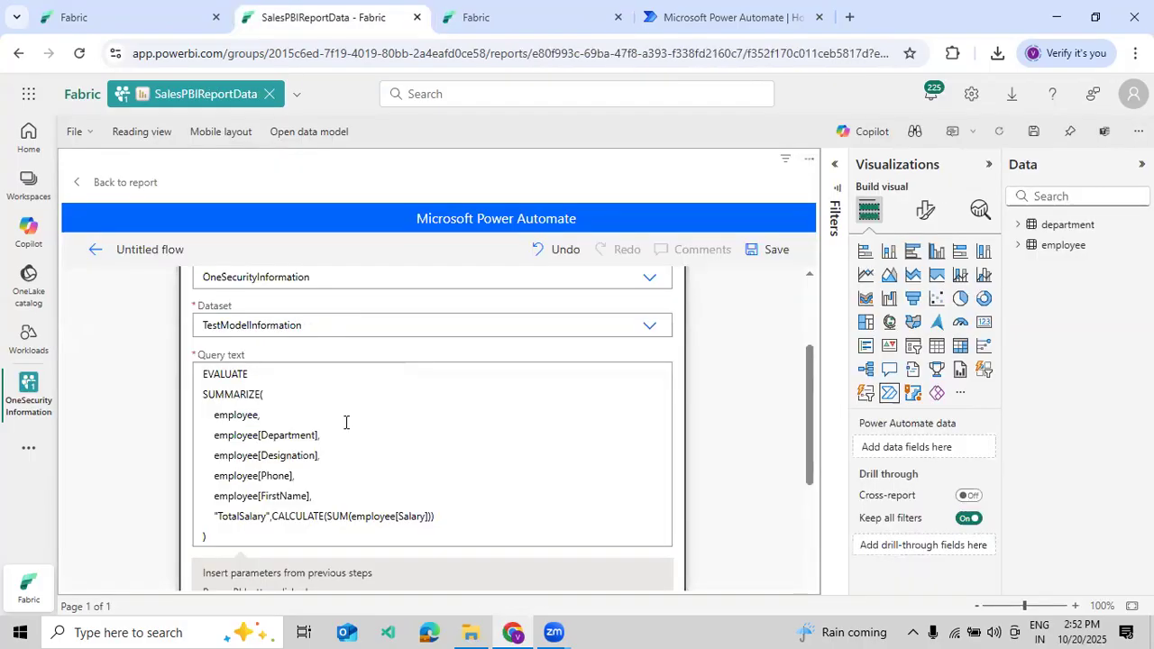
Review the action's workspace, dataset and query text, and save the flow.
scroll(345, 422, up, 2)
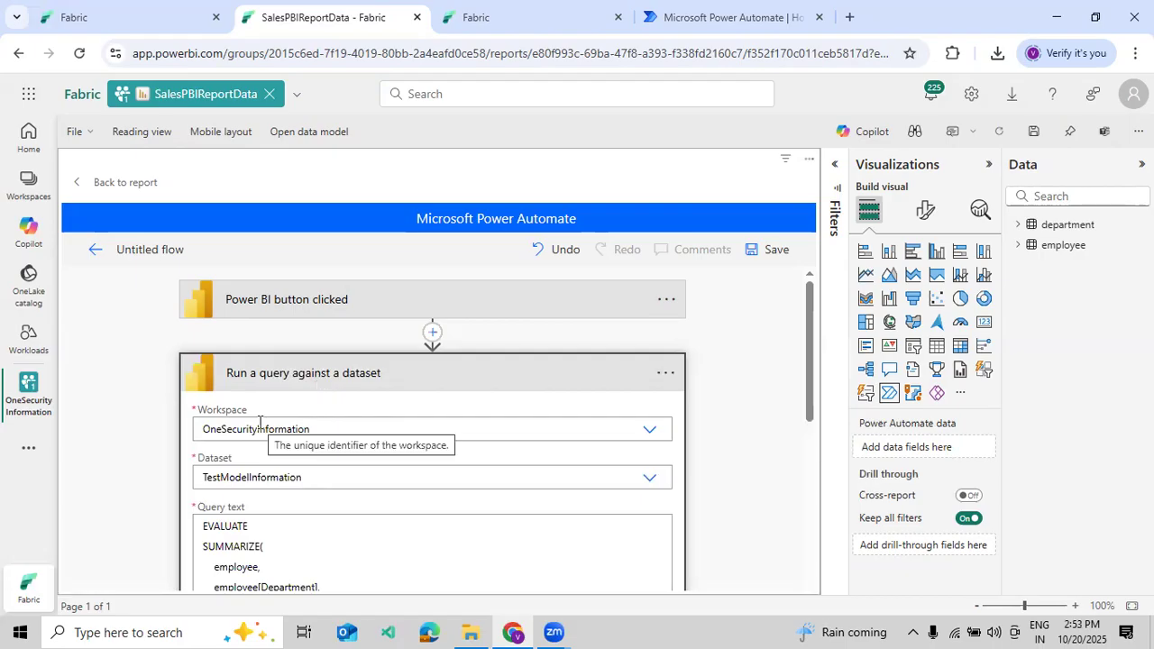
scroll(253, 406, down, 1)
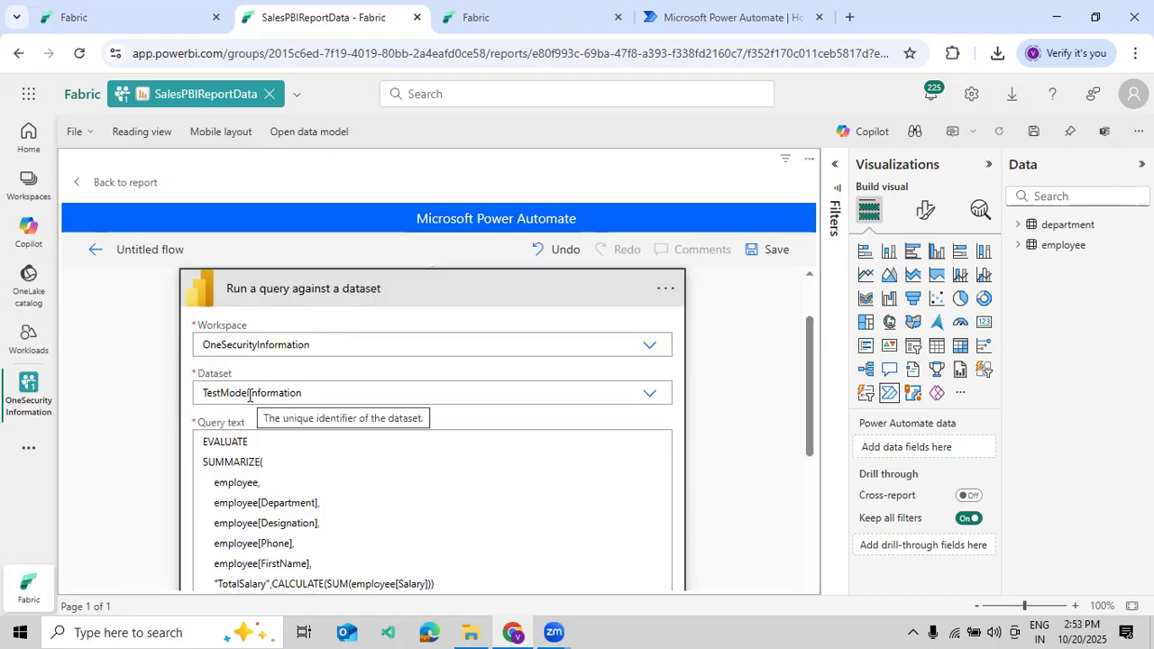
scroll(247, 401, down, 1)
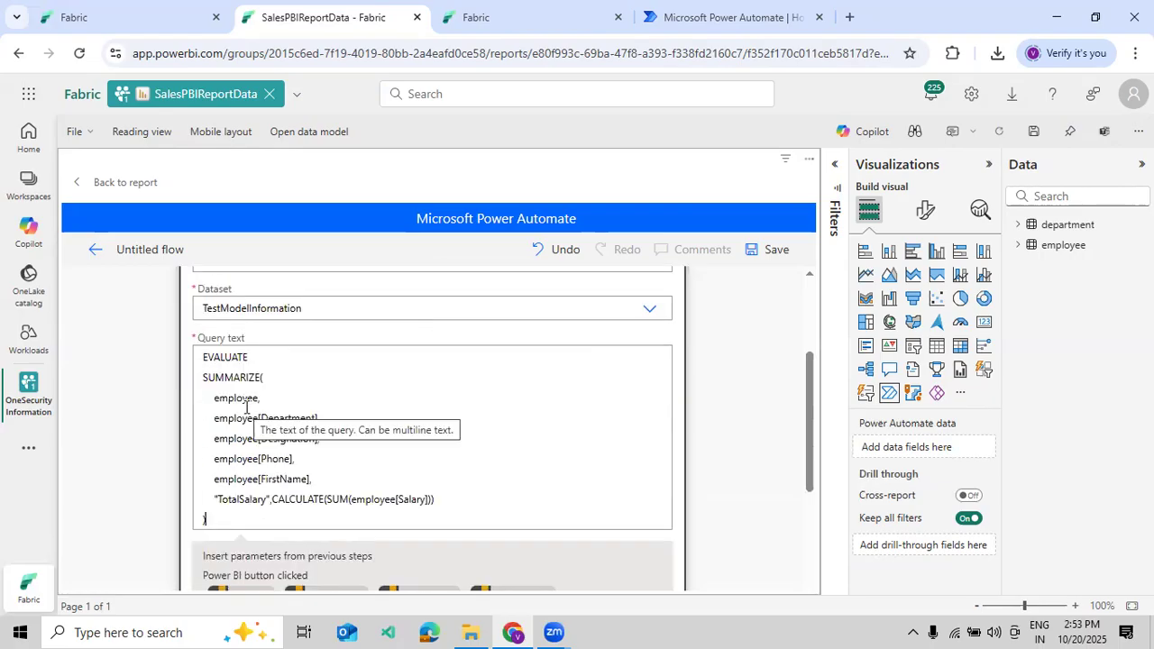
scroll(619, 315, up, 2)
click(755, 255)
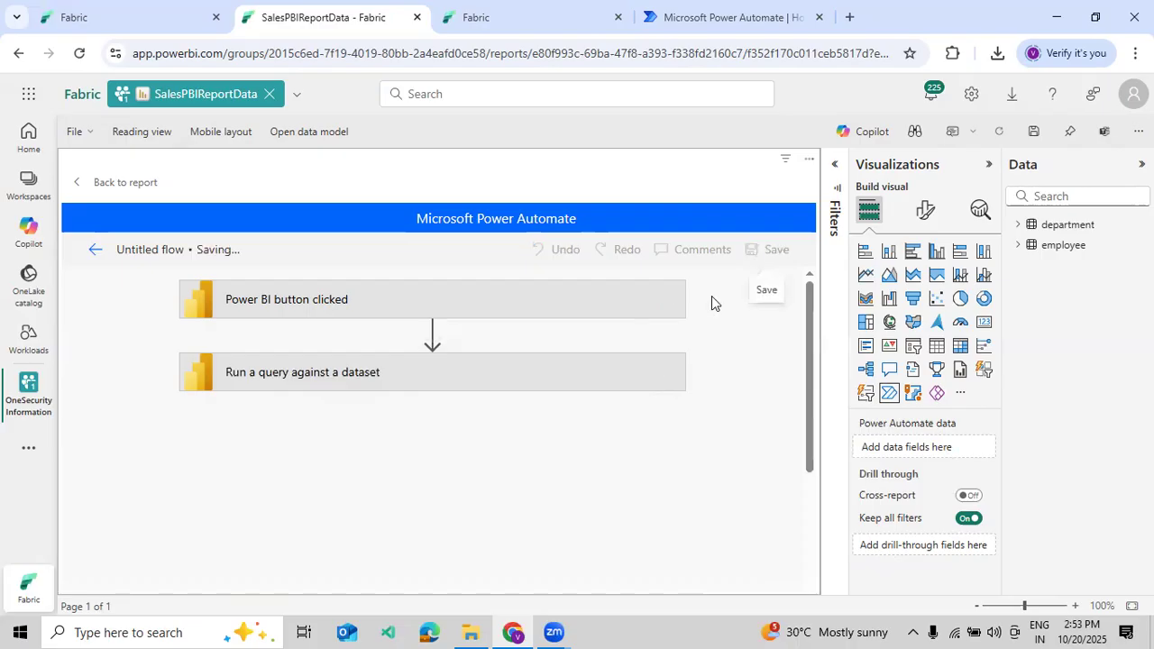
Rename the saved flow as FinalQueryRunData.
click(178, 252)
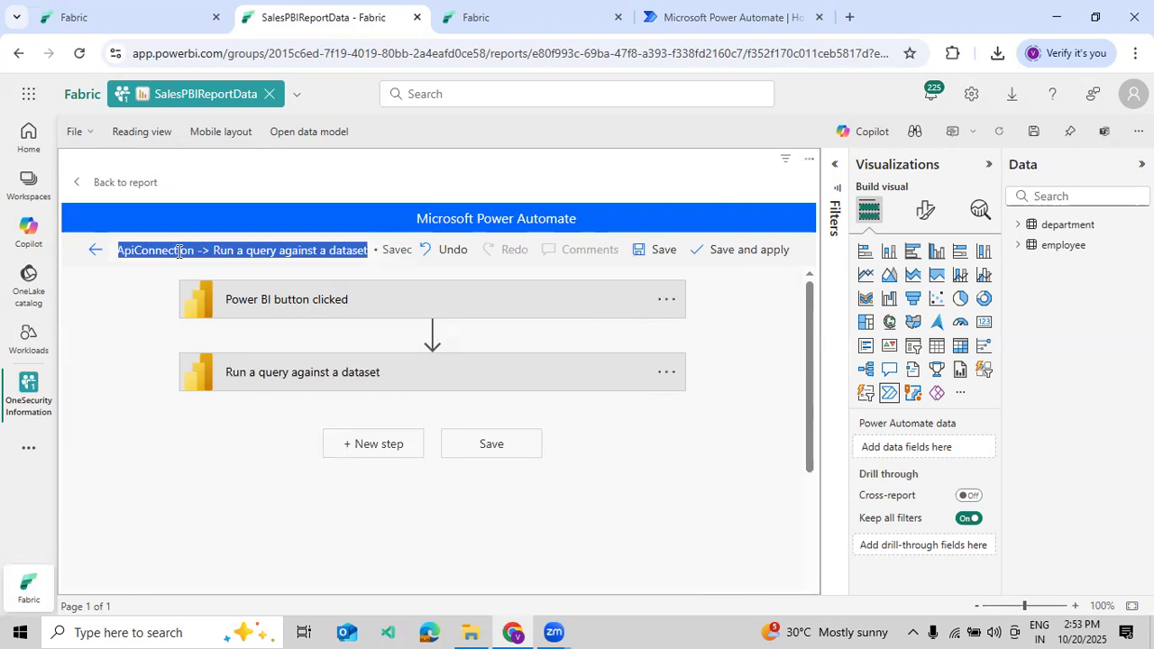
text(Fina)
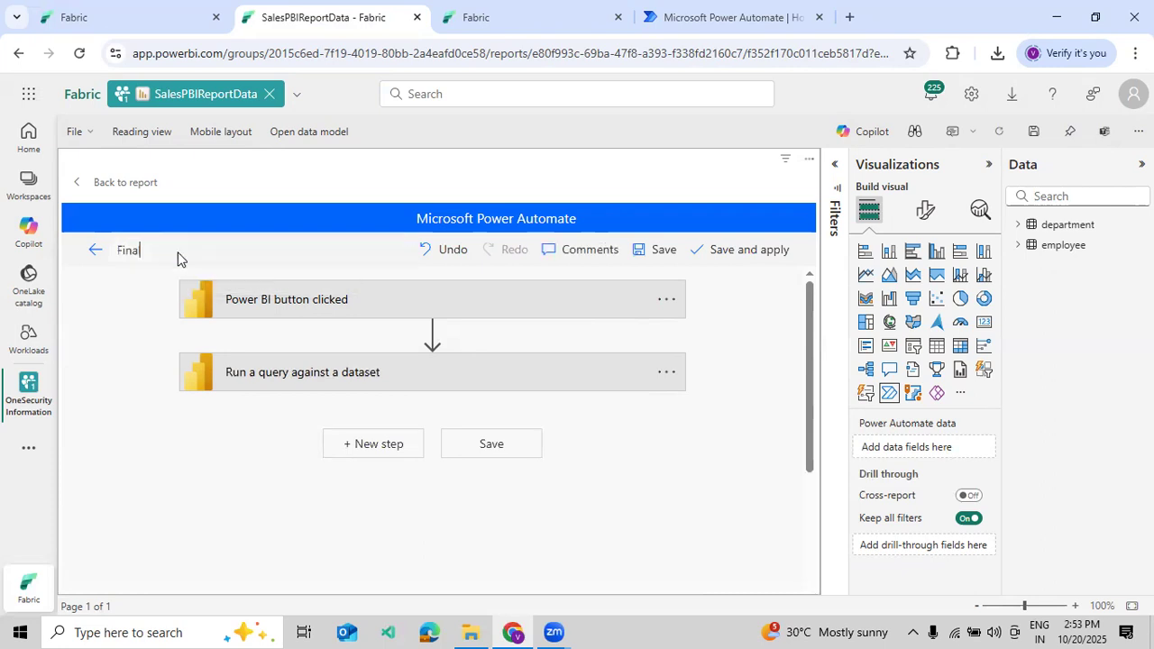
text(lQueryRunD)
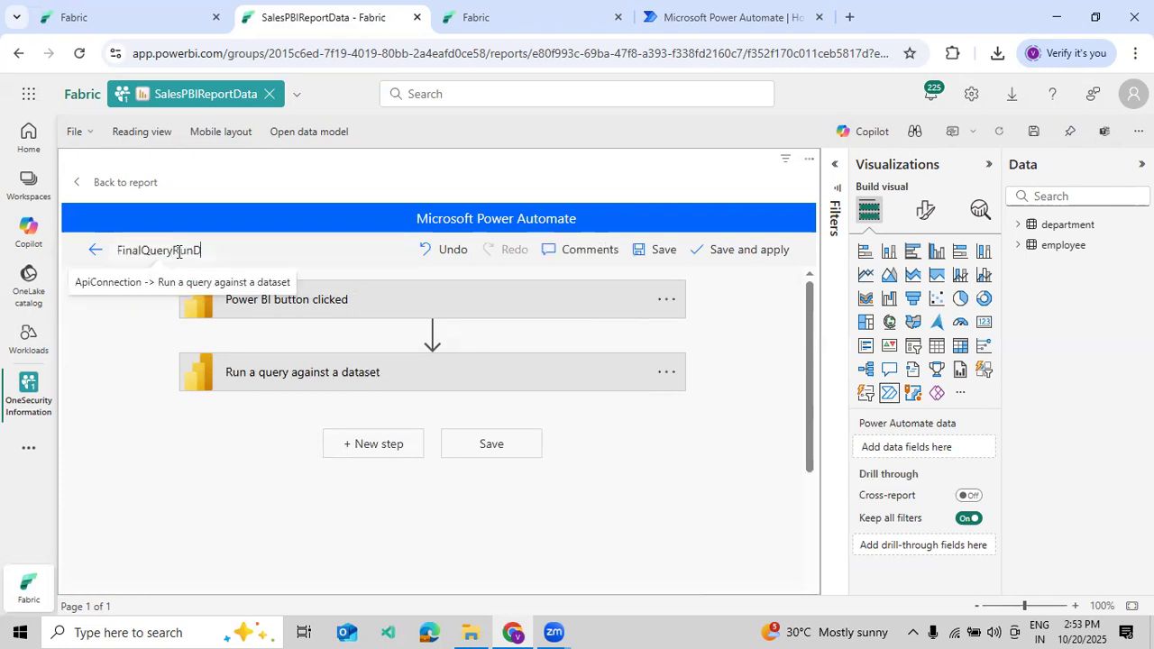
text(ata)
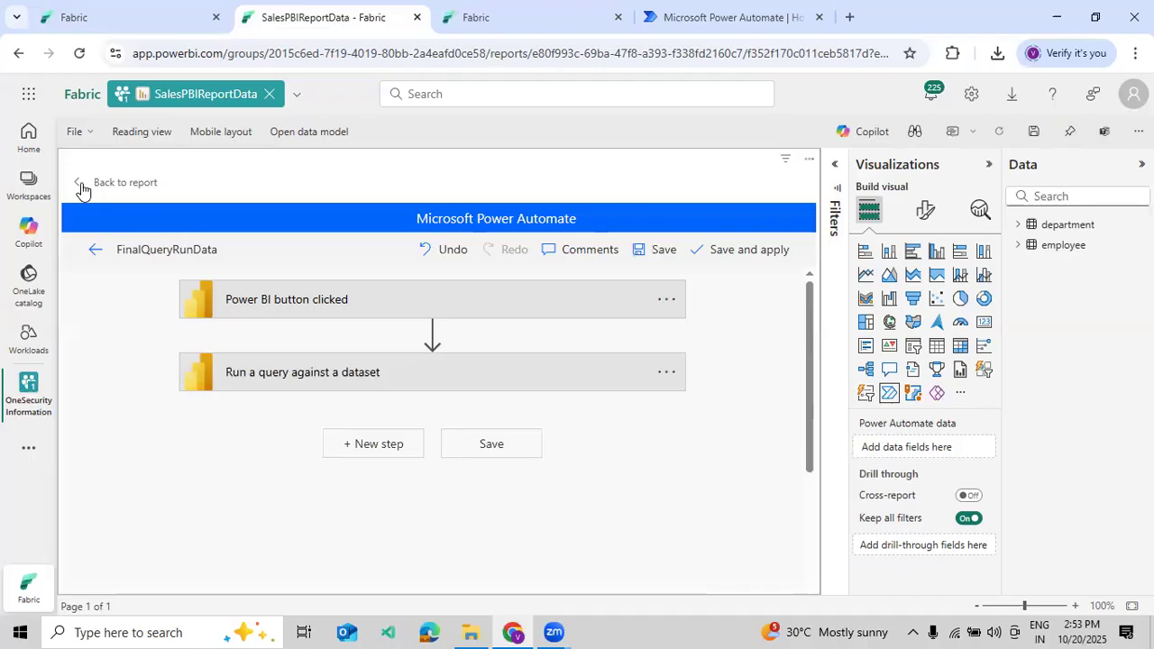
Return to the report and trigger the flow from its Run flow visual.
click(82, 185)
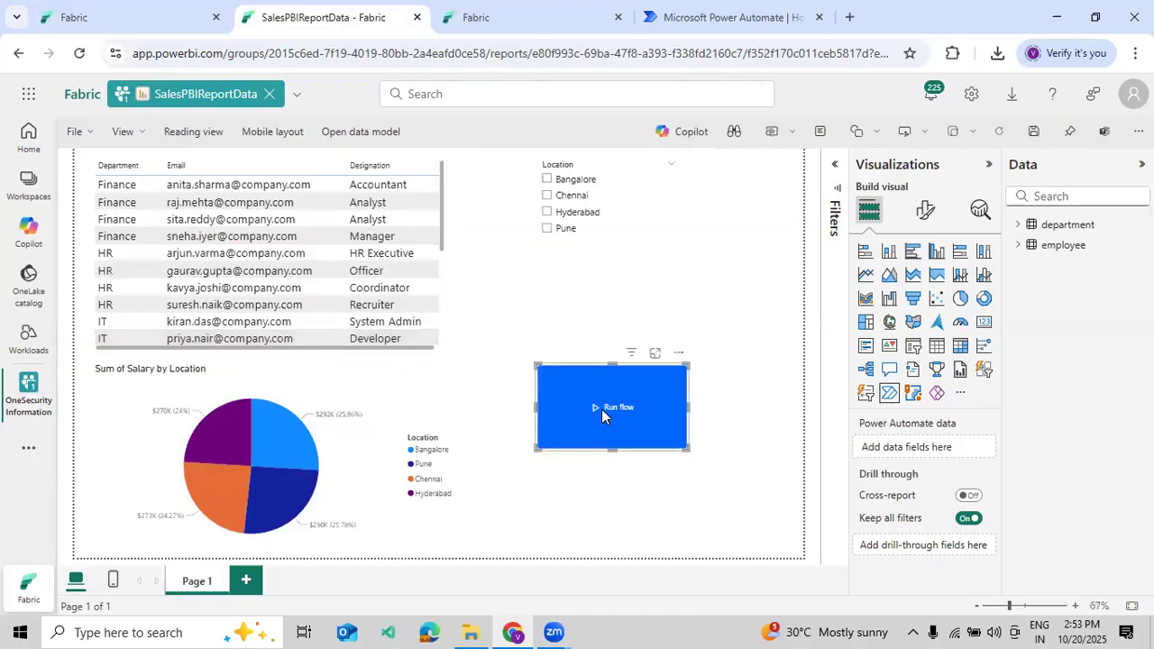
click(602, 413)
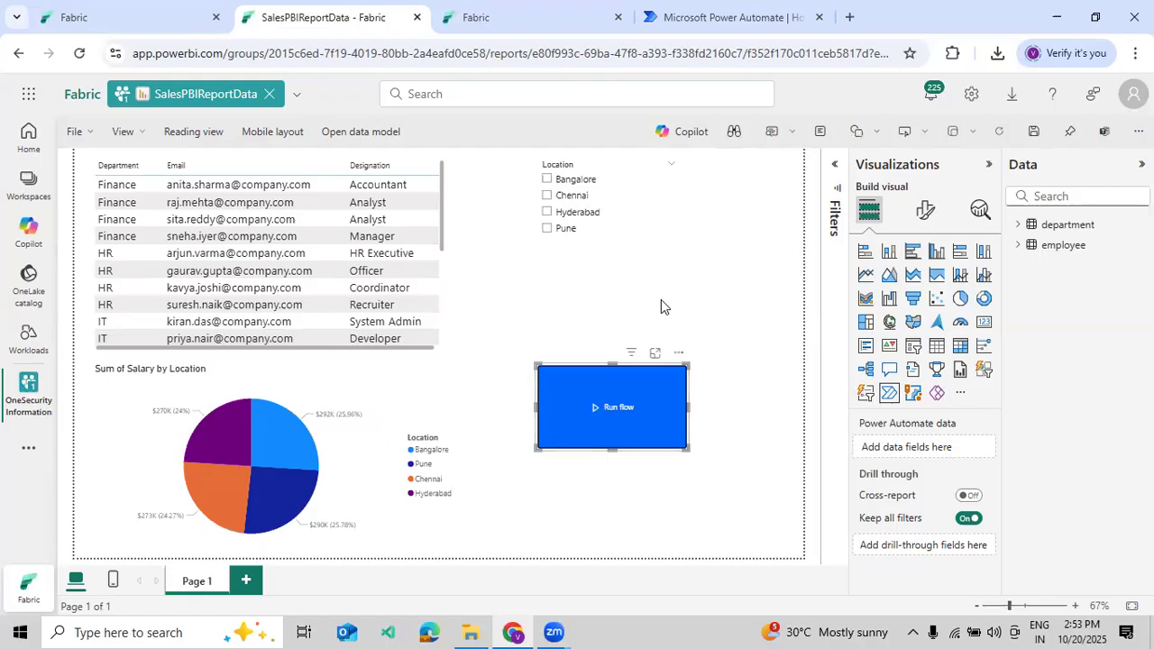
Switch to the Power Automate home page and move its browser tab ahead of the Fabric tabs.
click(135, 20)
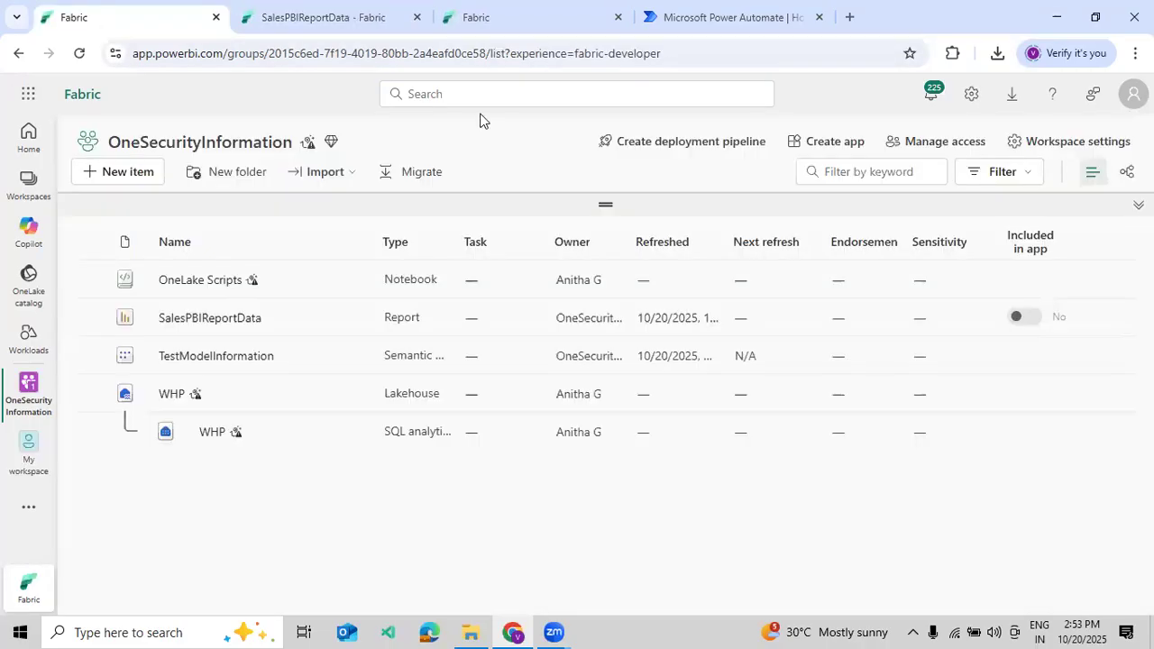
click(639, 30)
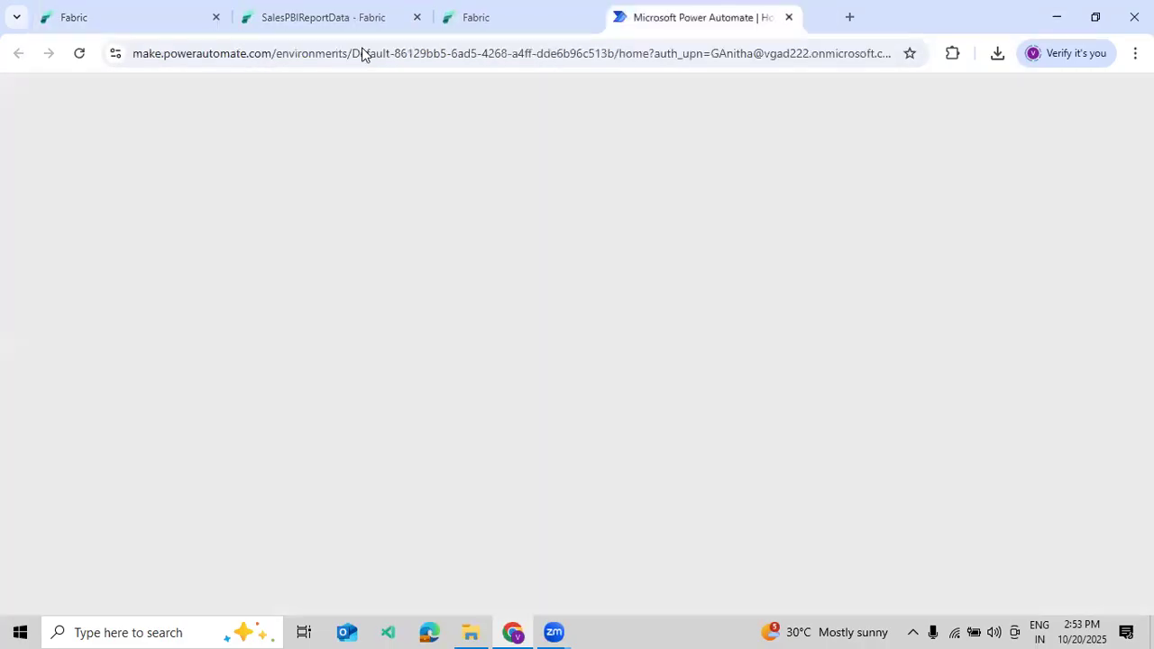
drag(165, 33, 108, 25)
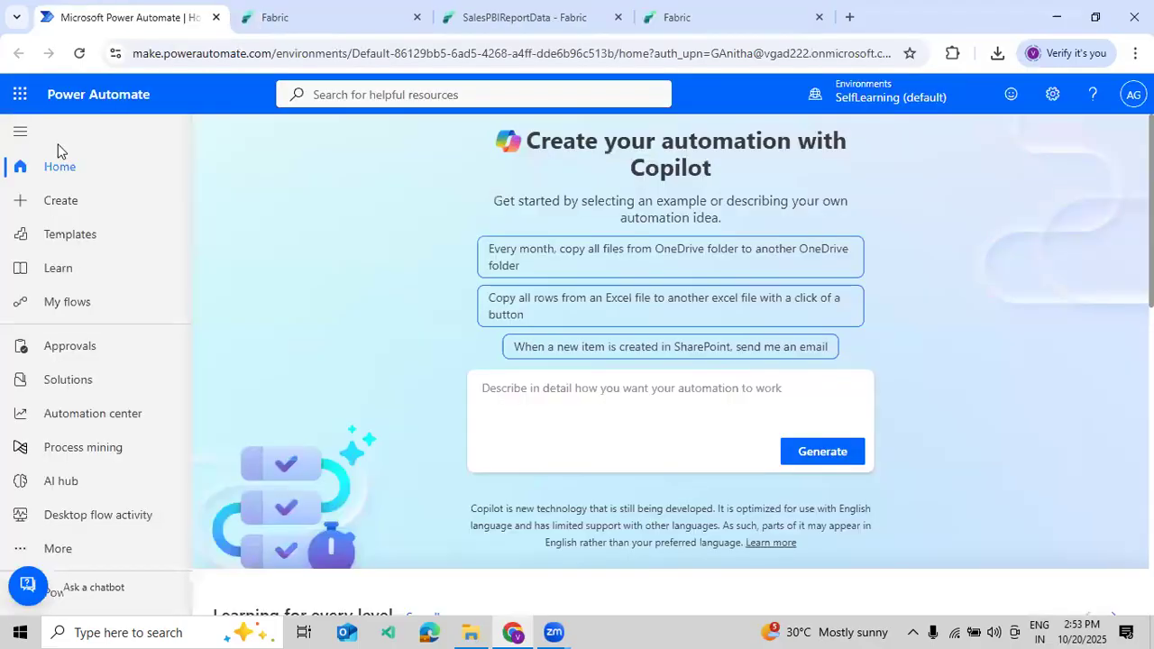
Open the FinalQueryRunData flow for editing from the list of cloud flows and turn off the new designer.
click(54, 308)
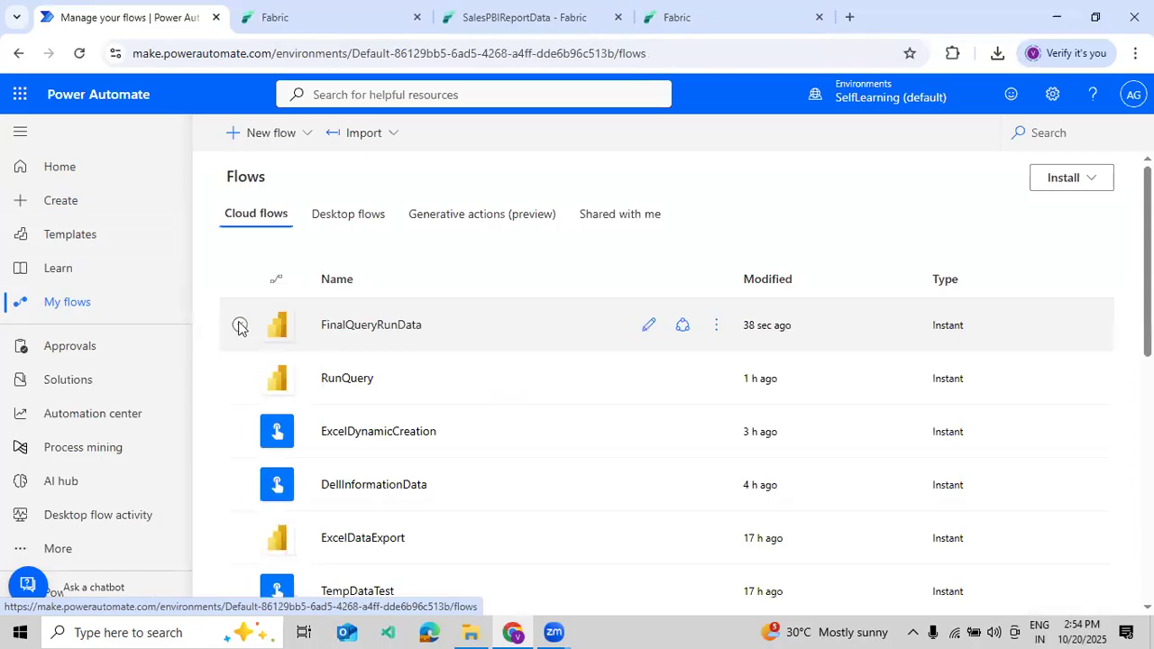
click(239, 325)
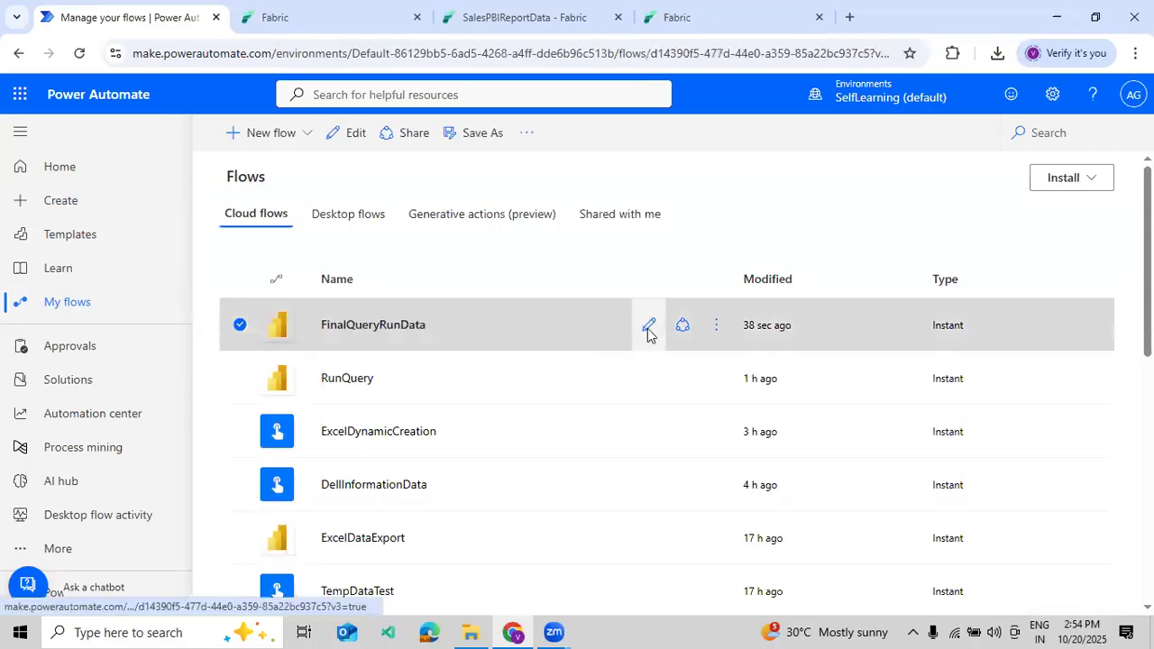
click(649, 329)
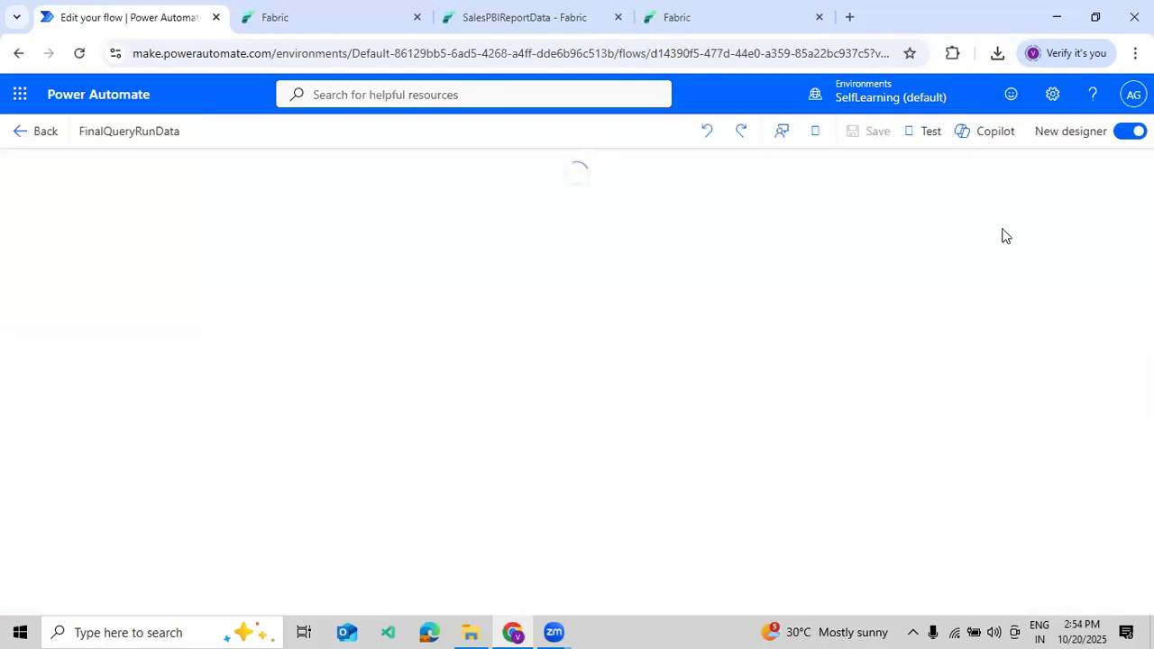
click(1126, 133)
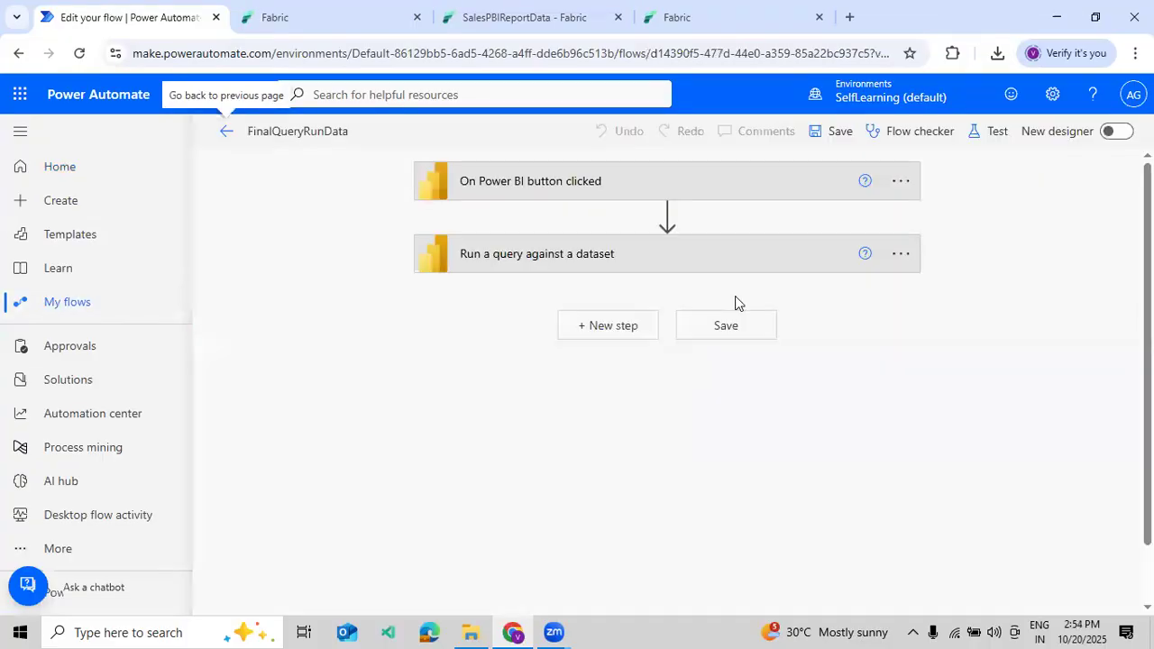
Save and test the flow automatically, reusing the trigger data of its recent succeeded run.
click(997, 133)
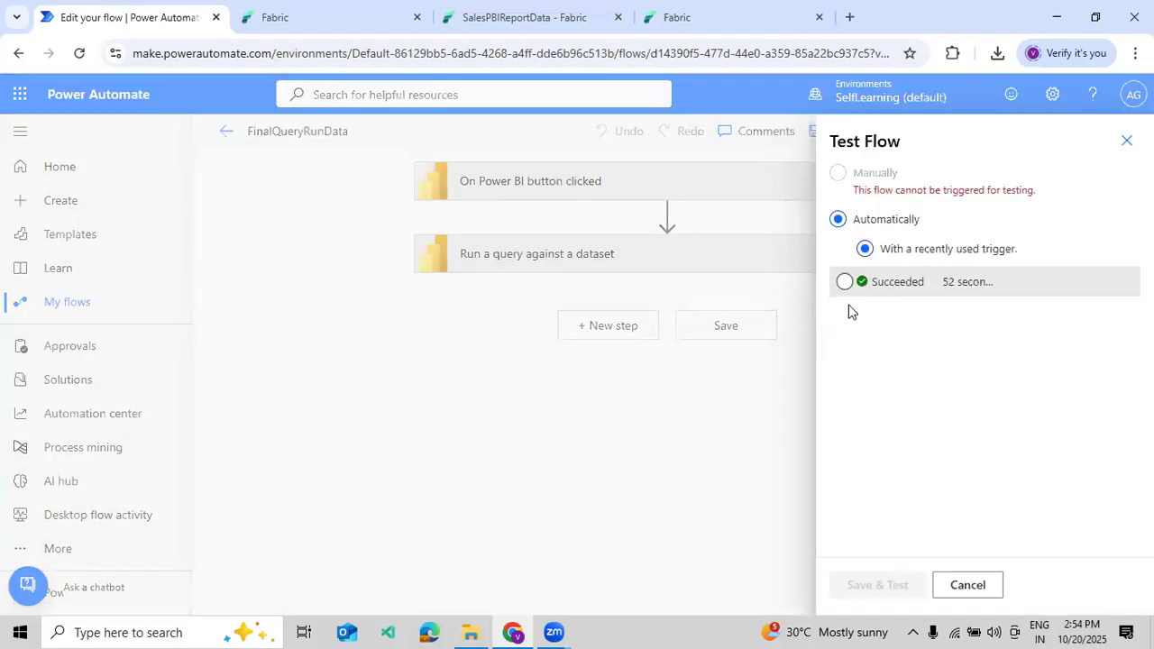
click(844, 281)
click(859, 585)
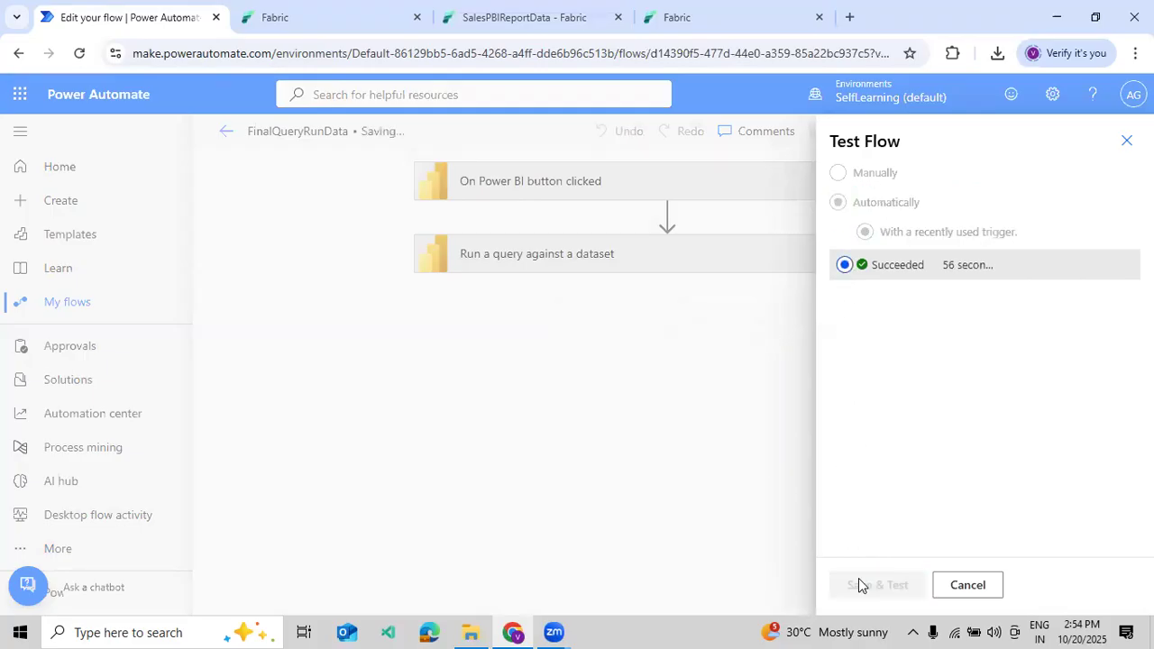
click(859, 585)
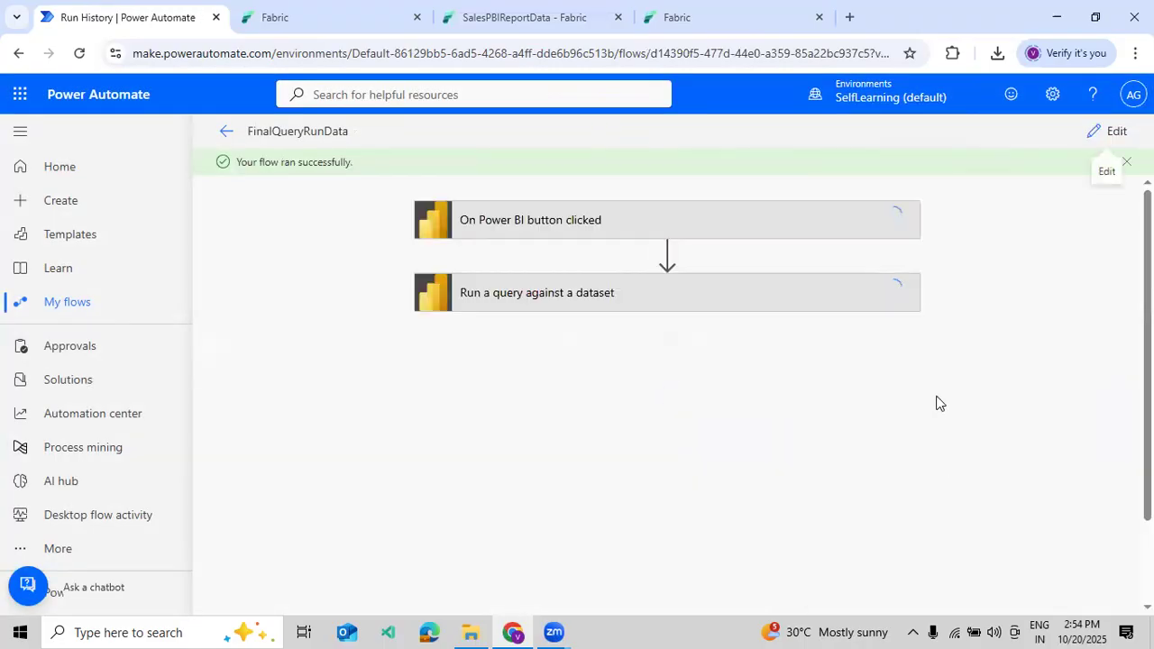
Expand the Run a query against a dataset action in the test run and display its raw outputs.
click(795, 305)
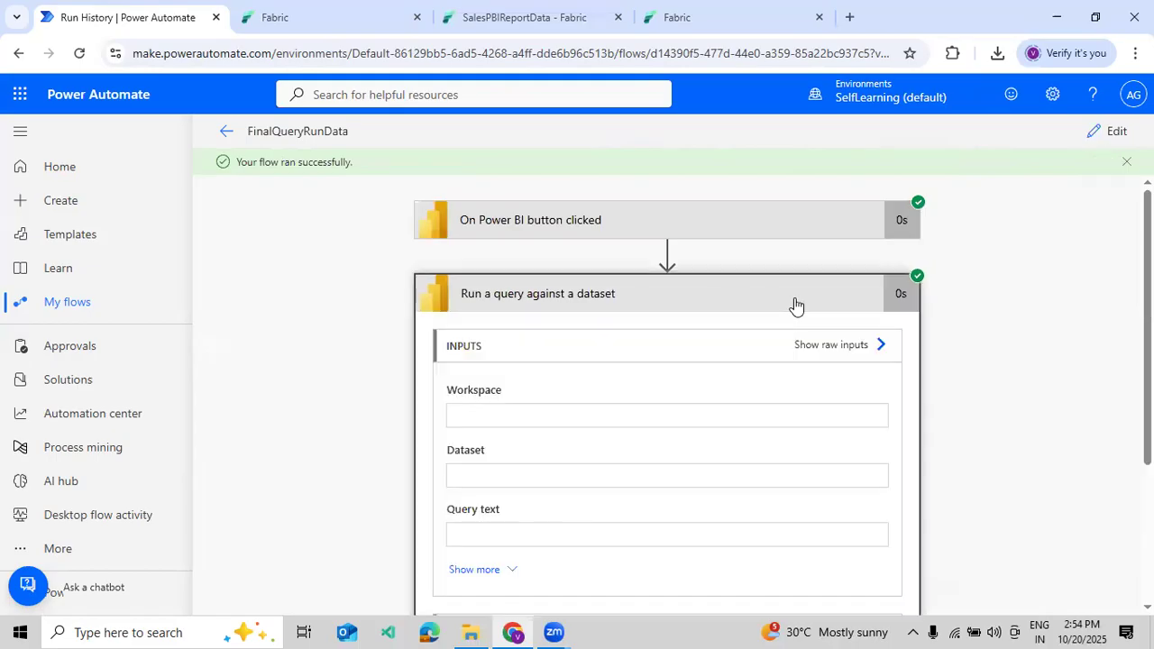
scroll(793, 334, down, 3)
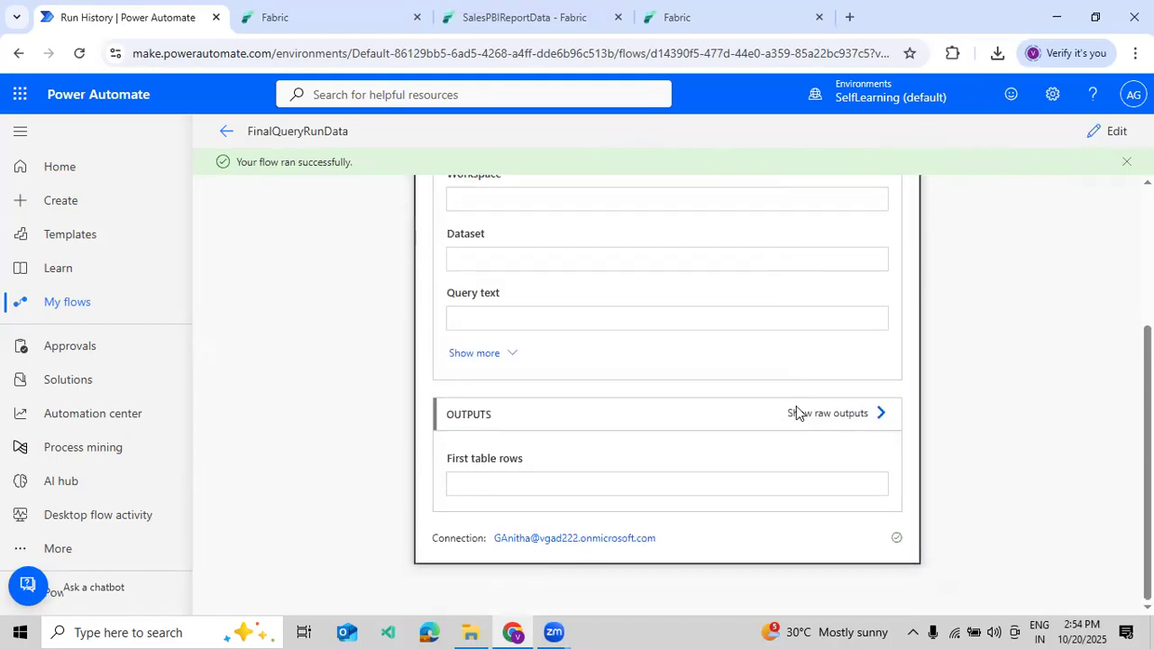
scroll(807, 455, down, 1)
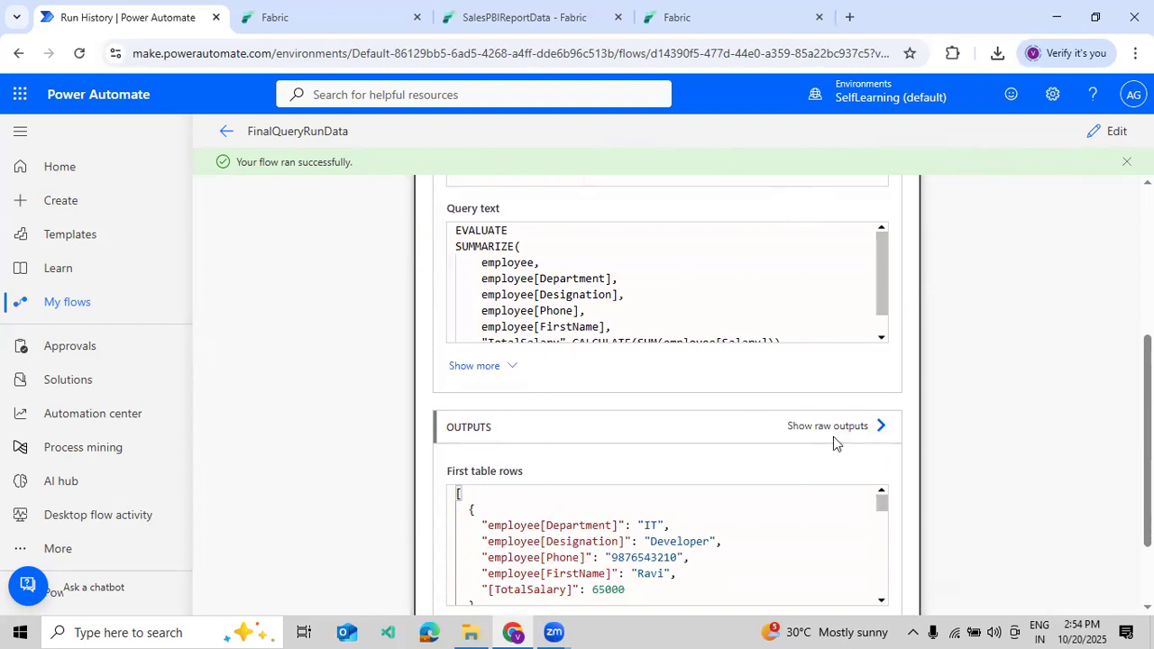
click(839, 428)
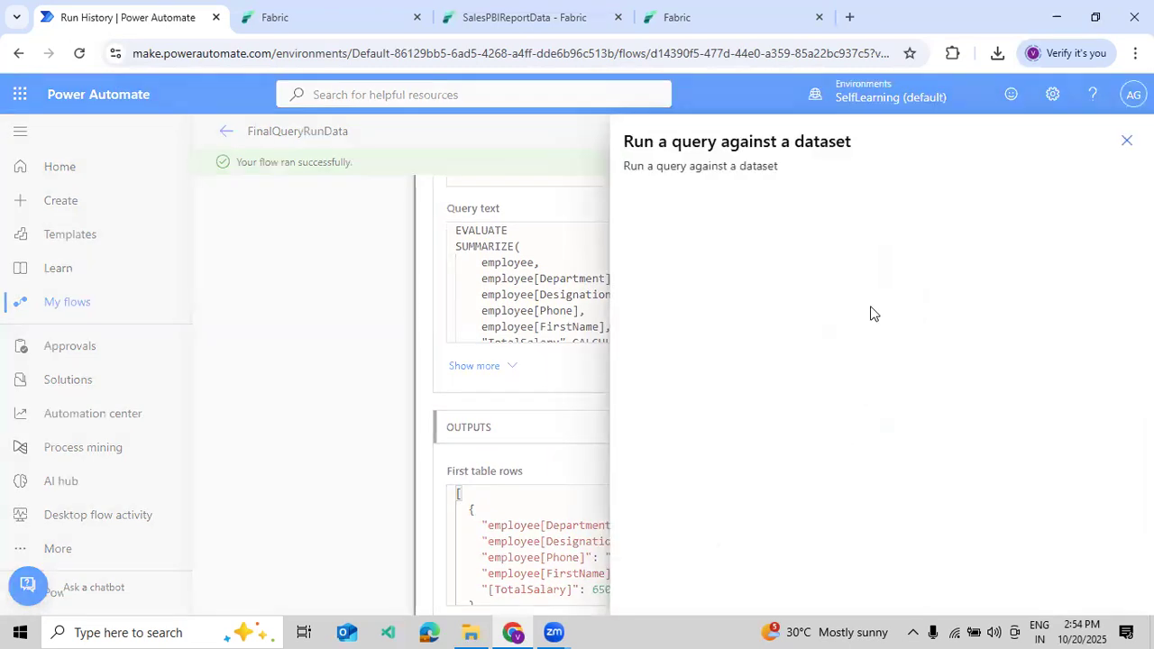
scroll(867, 324, down, 3)
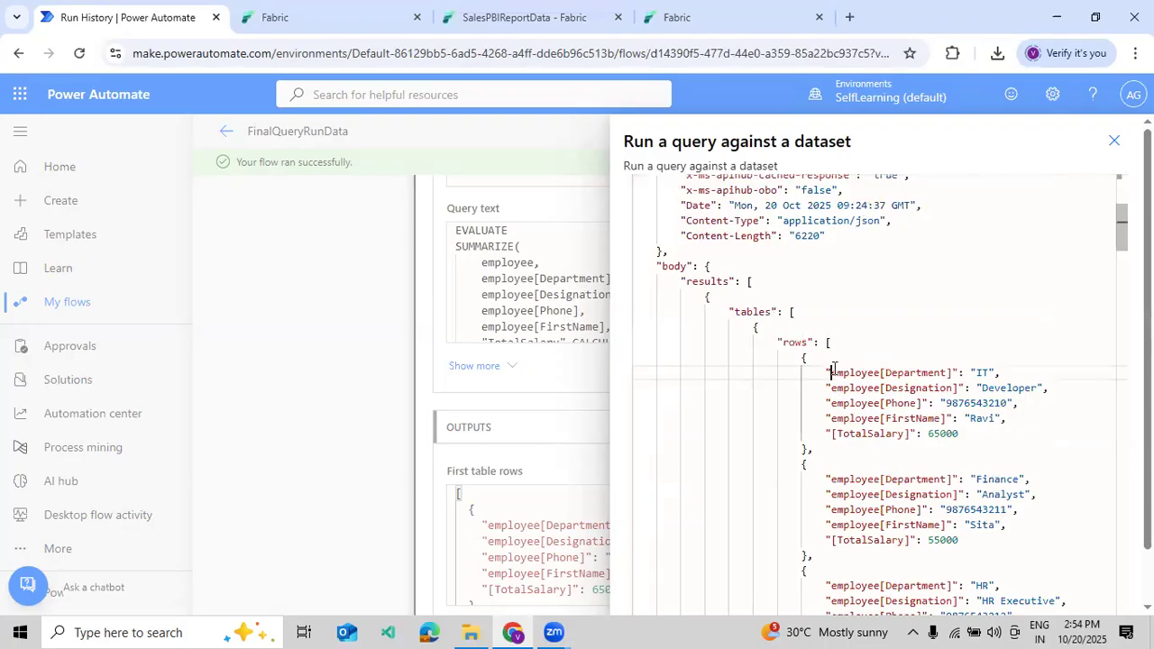
Examine the department, designation, phone, first name and TotalSalary fields of the returned rows in the raw outputs.
drag(830, 372, 917, 374)
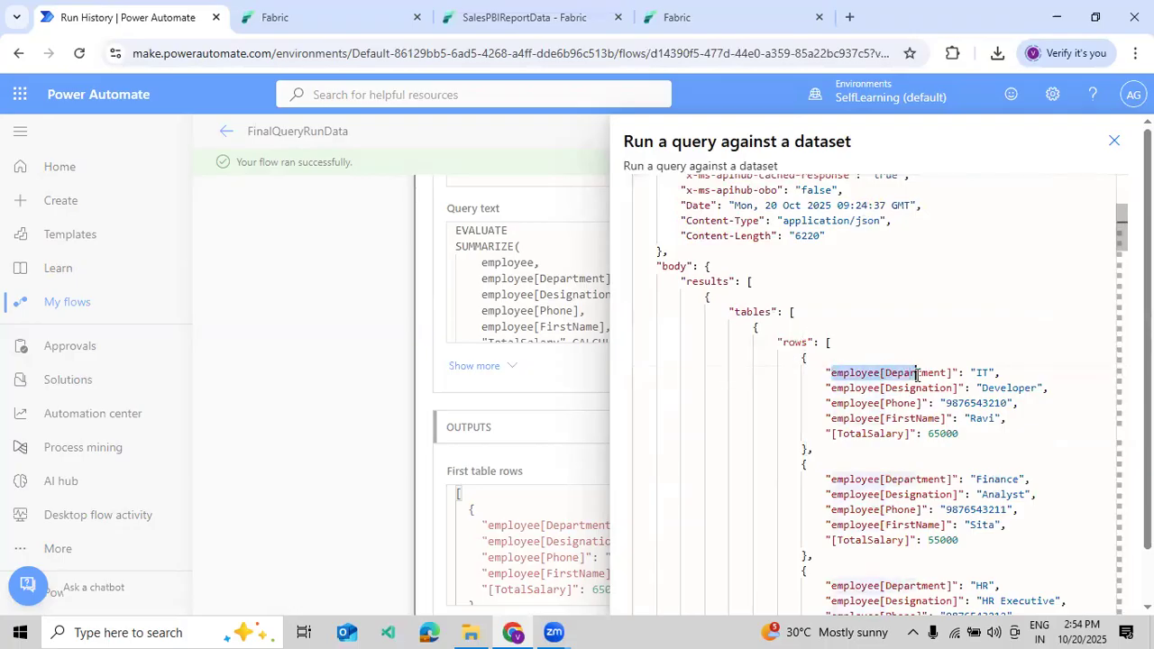
click(984, 403)
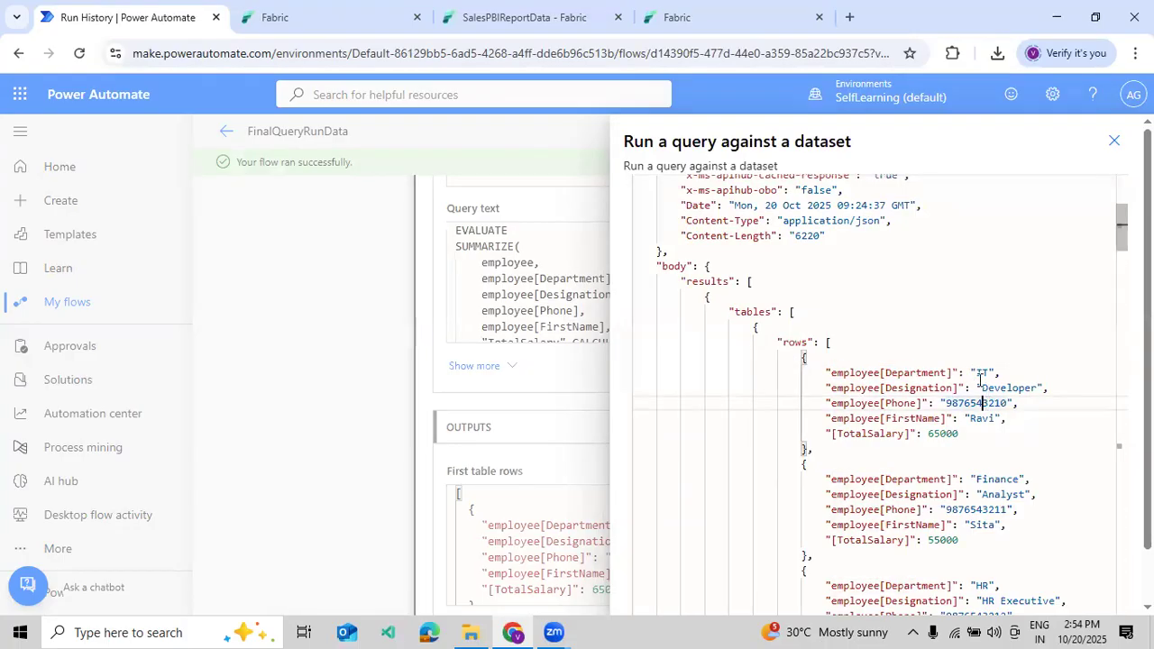
double_click(886, 370)
click(902, 403)
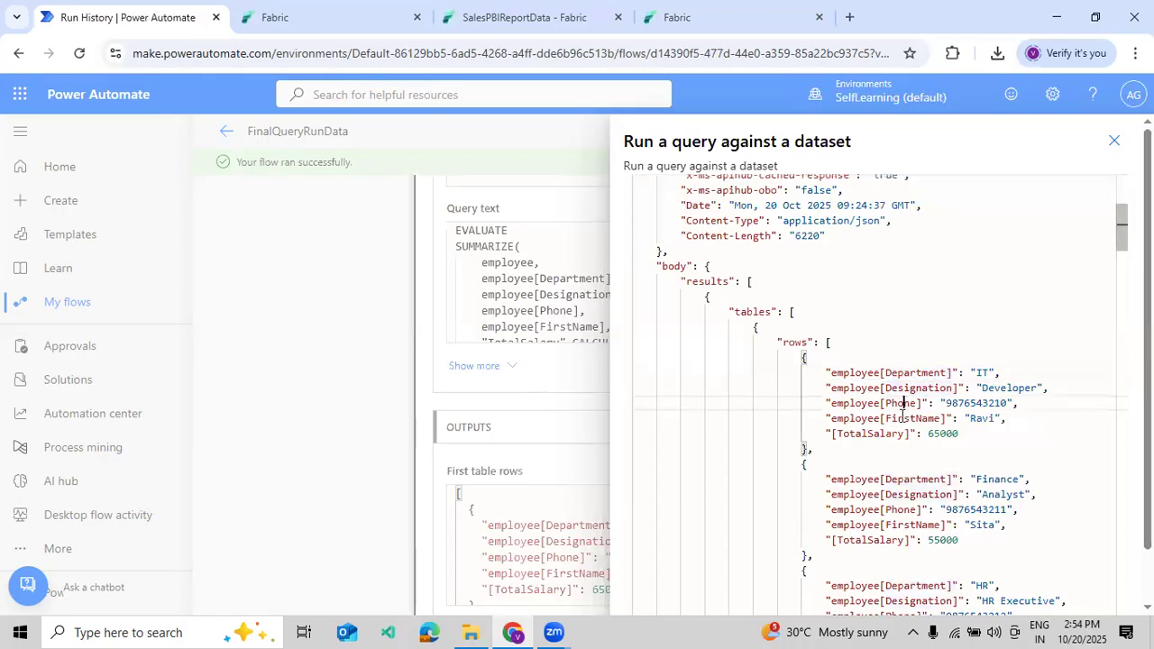
click(886, 434)
scroll(932, 398, down, 3)
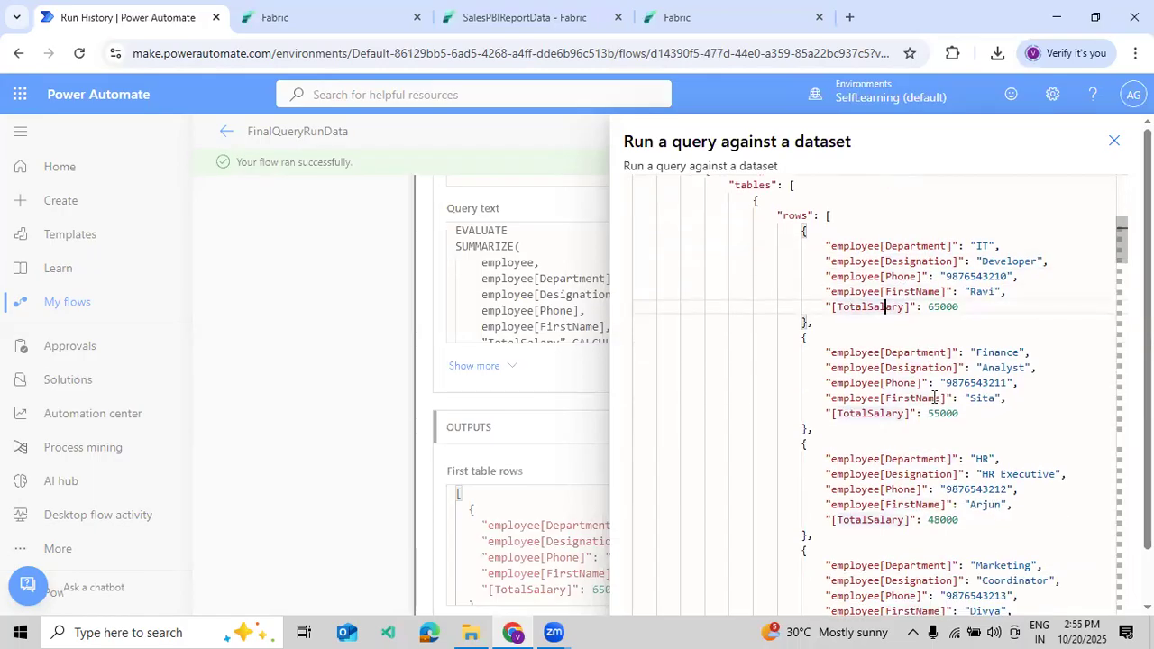
scroll(986, 348, down, 12)
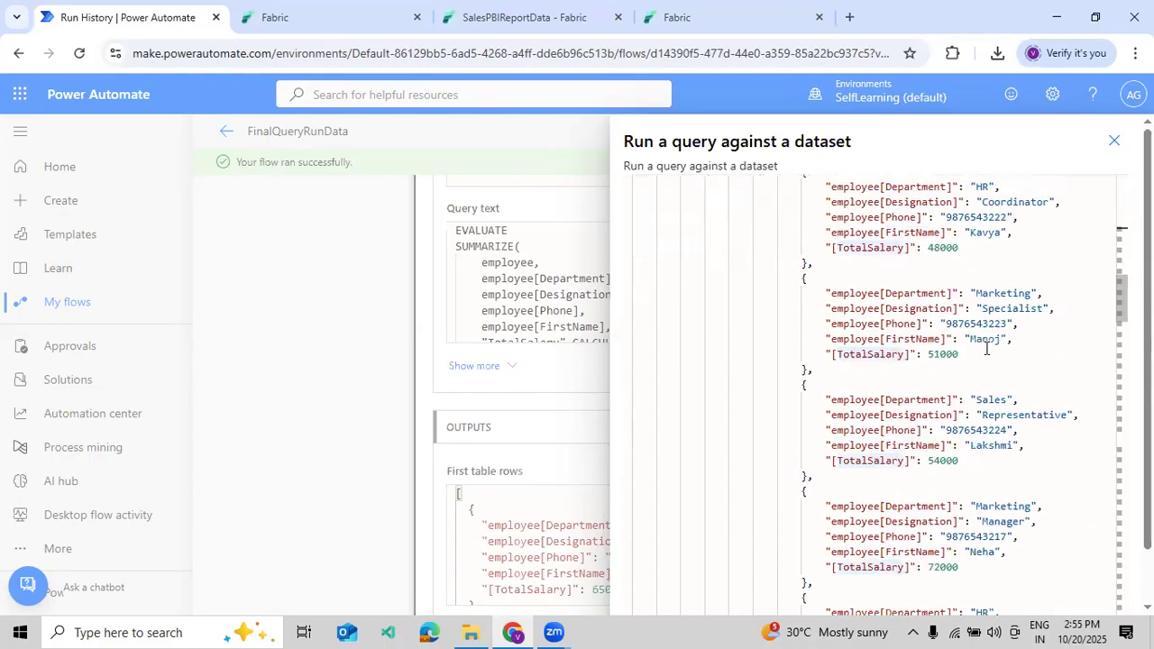
Compare the raw outputs with the results in the TestModelInformation DAX query view, and close the raw outputs.
click(330, 18)
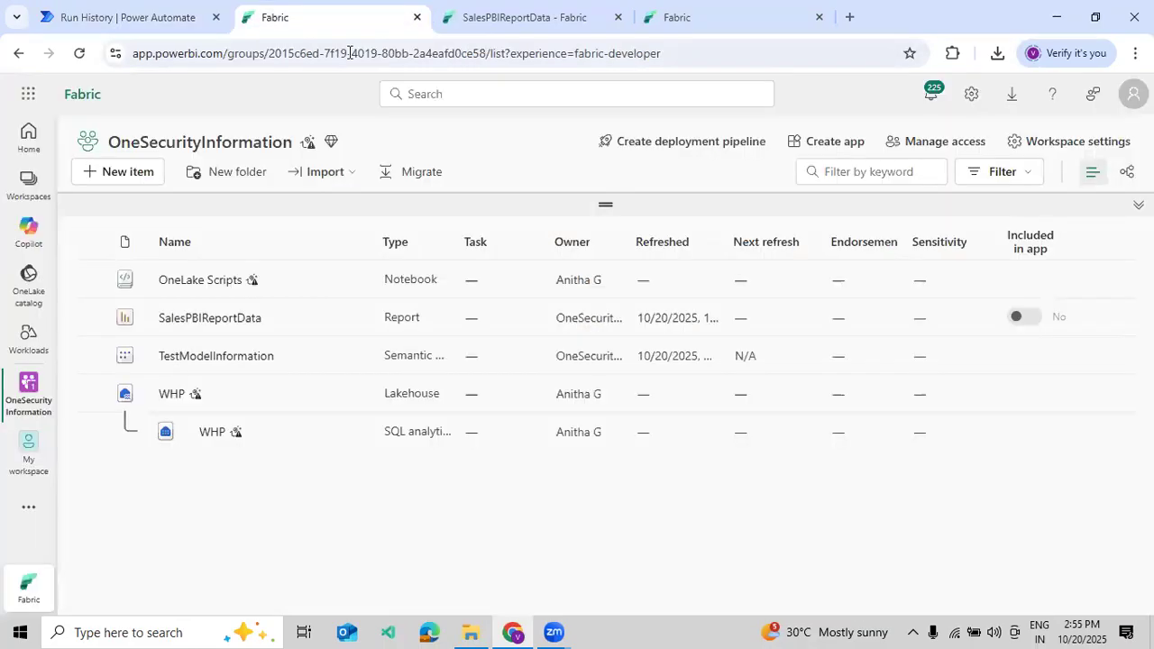
click(487, 20)
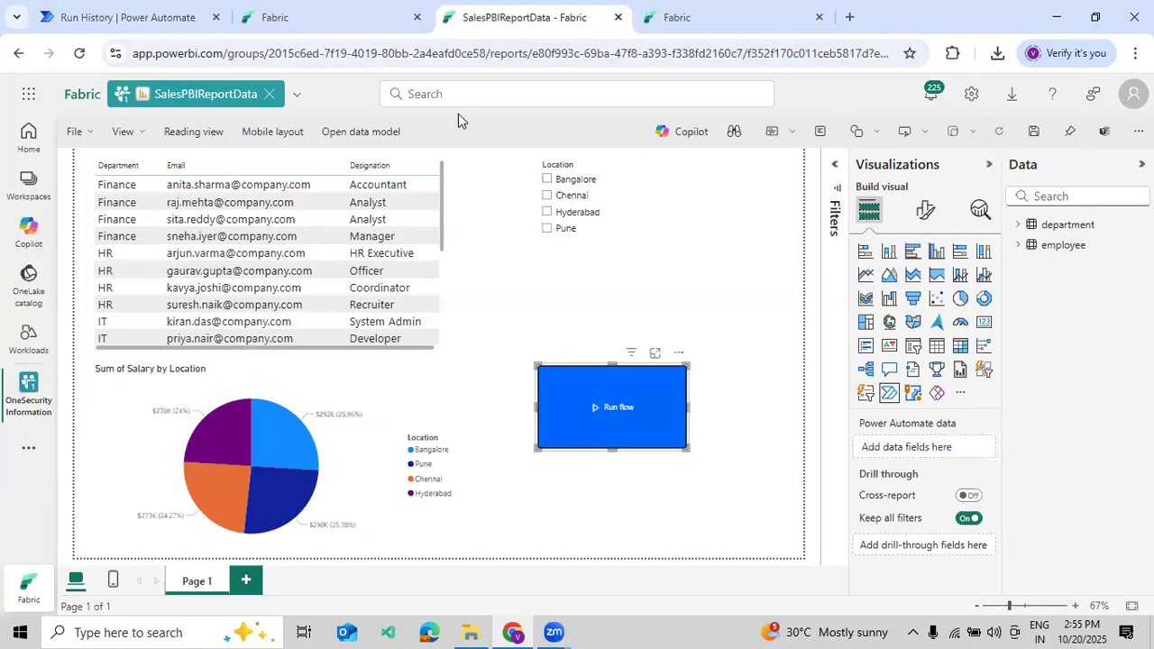
click(690, 21)
scroll(460, 406, down, 5)
scroll(454, 417, up, 5)
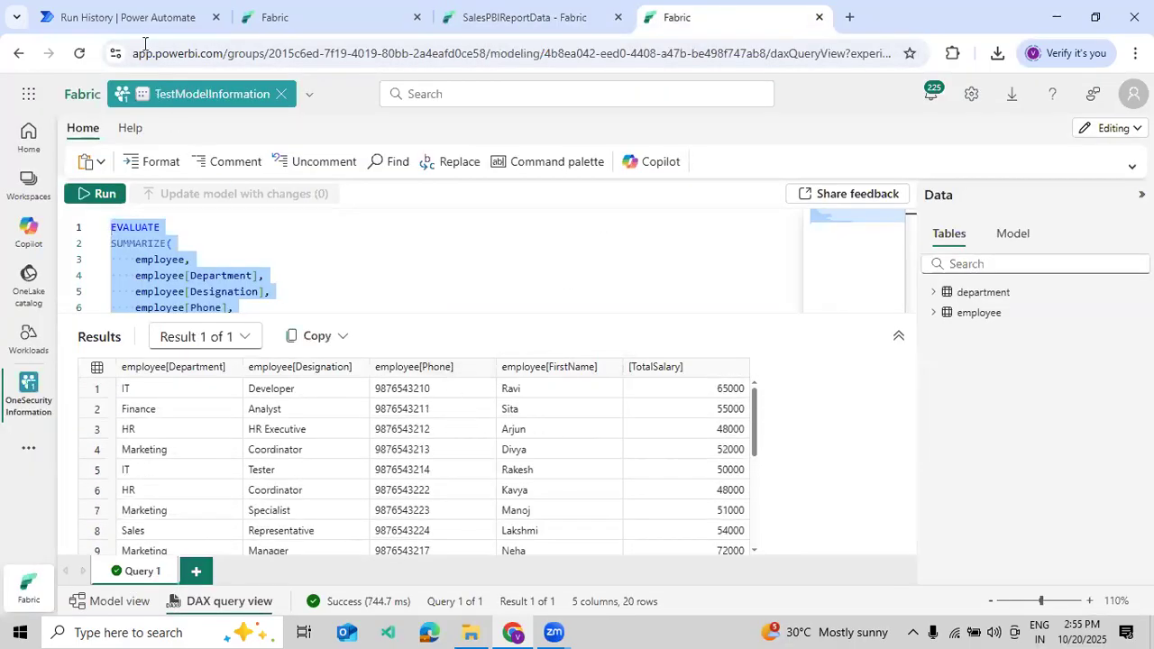
click(136, 18)
scroll(921, 368, down, 3)
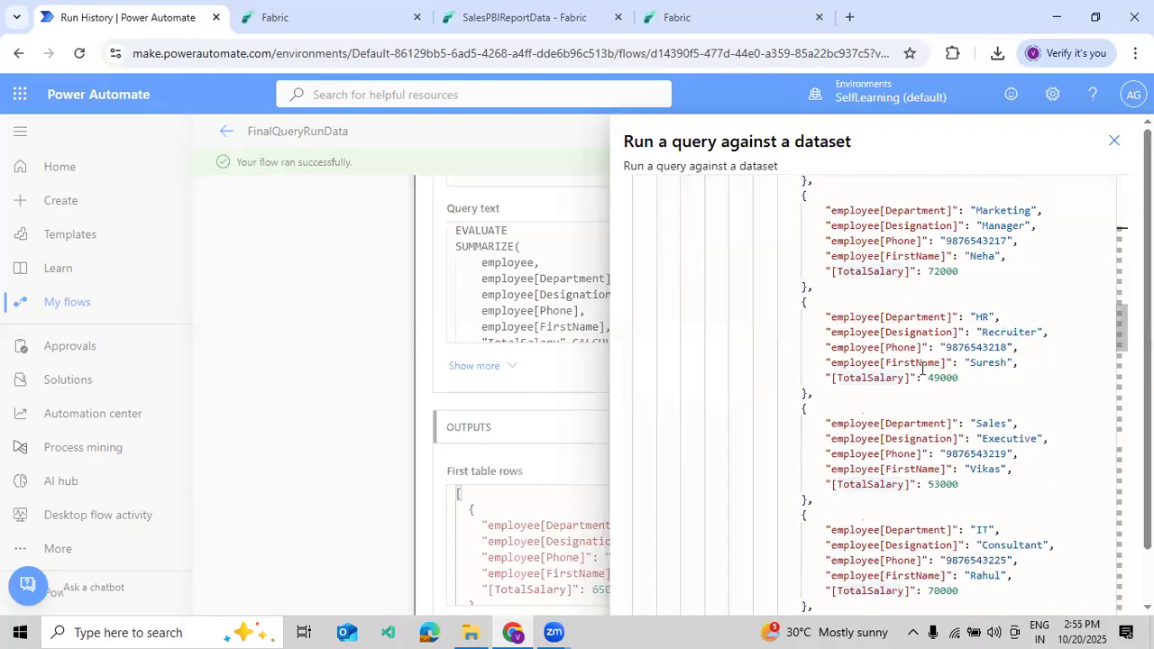
click(1114, 141)
Return to editing the flow and add a Data Operation Compose action after the dataset query.
click(1095, 135)
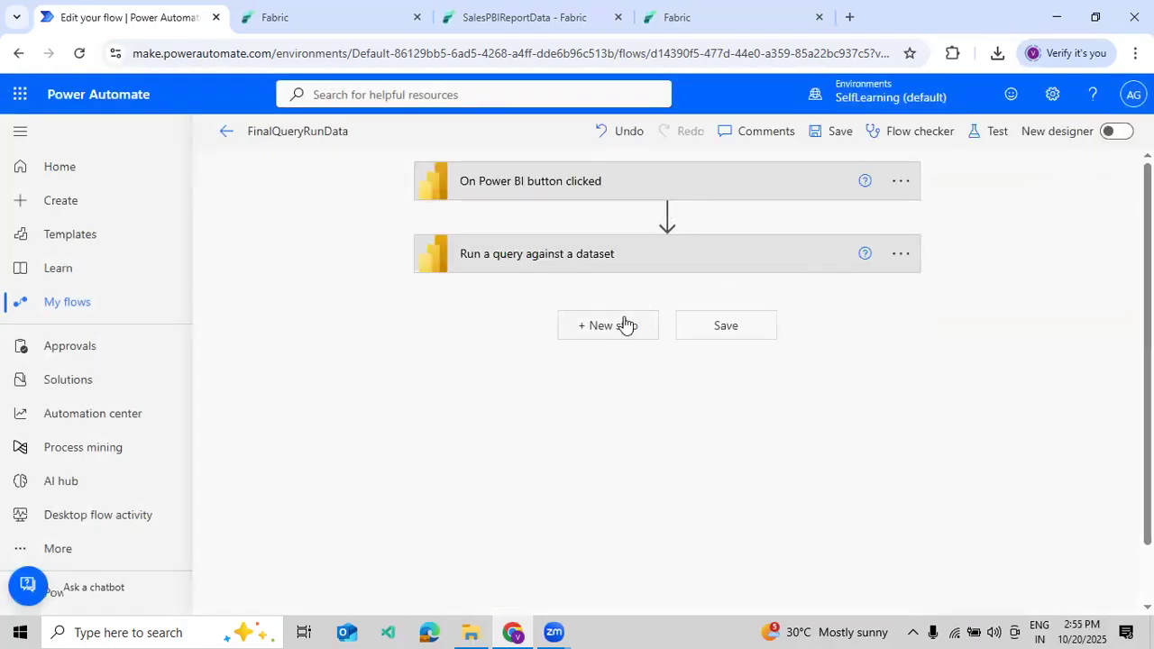
click(622, 325)
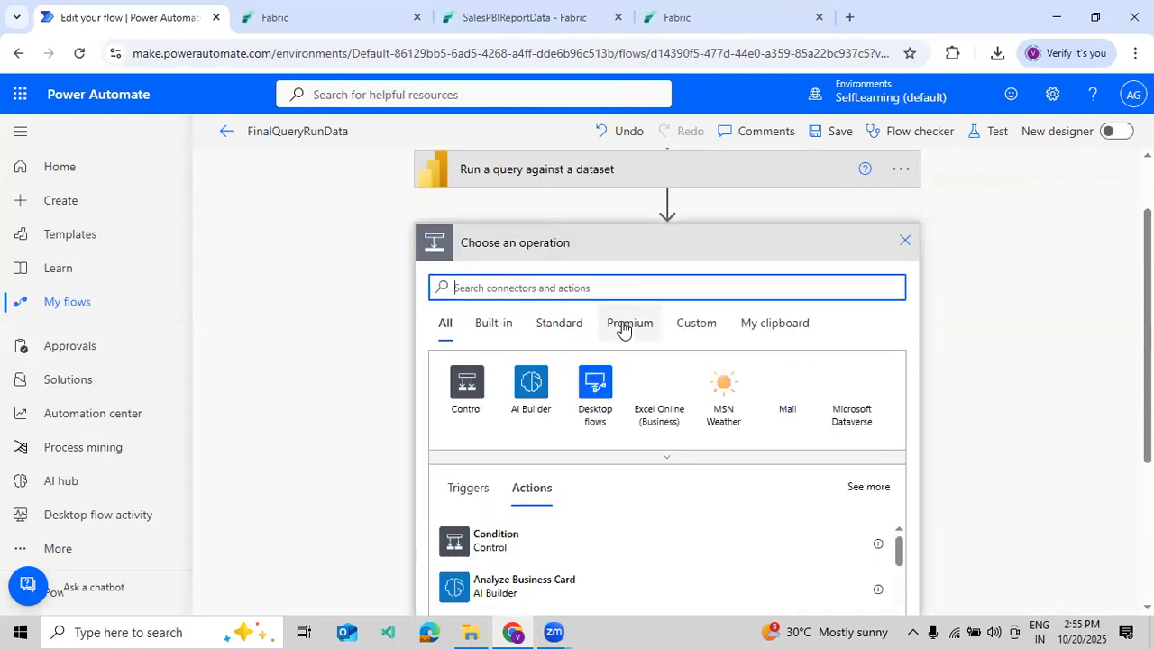
text(data)
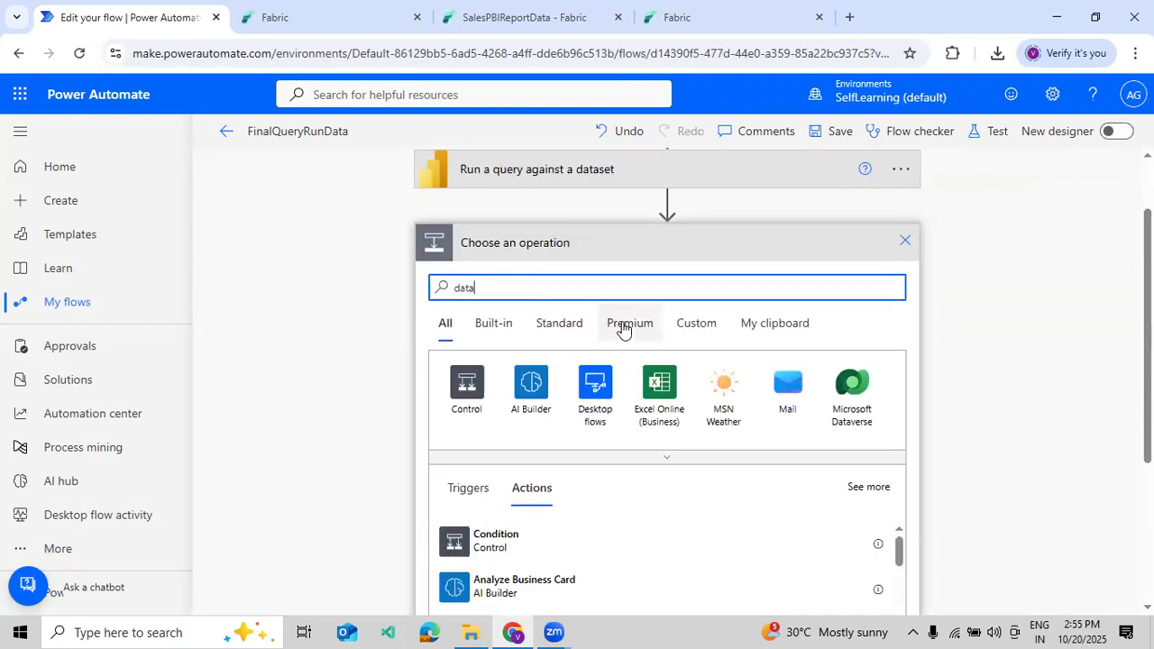
text( Opear)
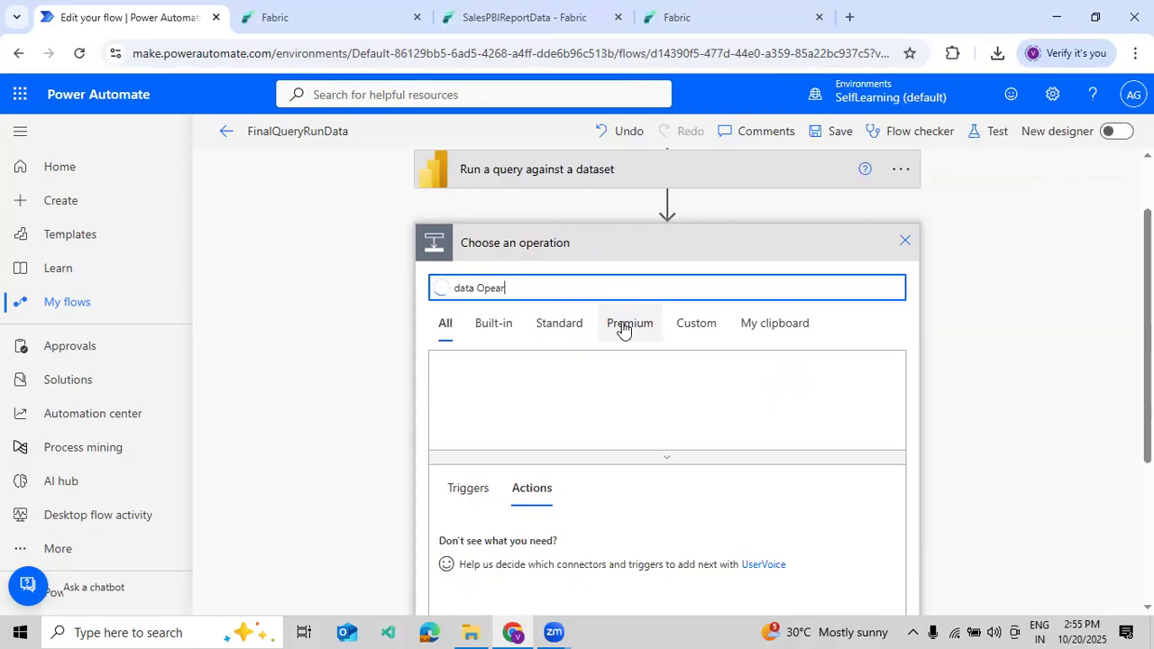
text(tion)
click(533, 387)
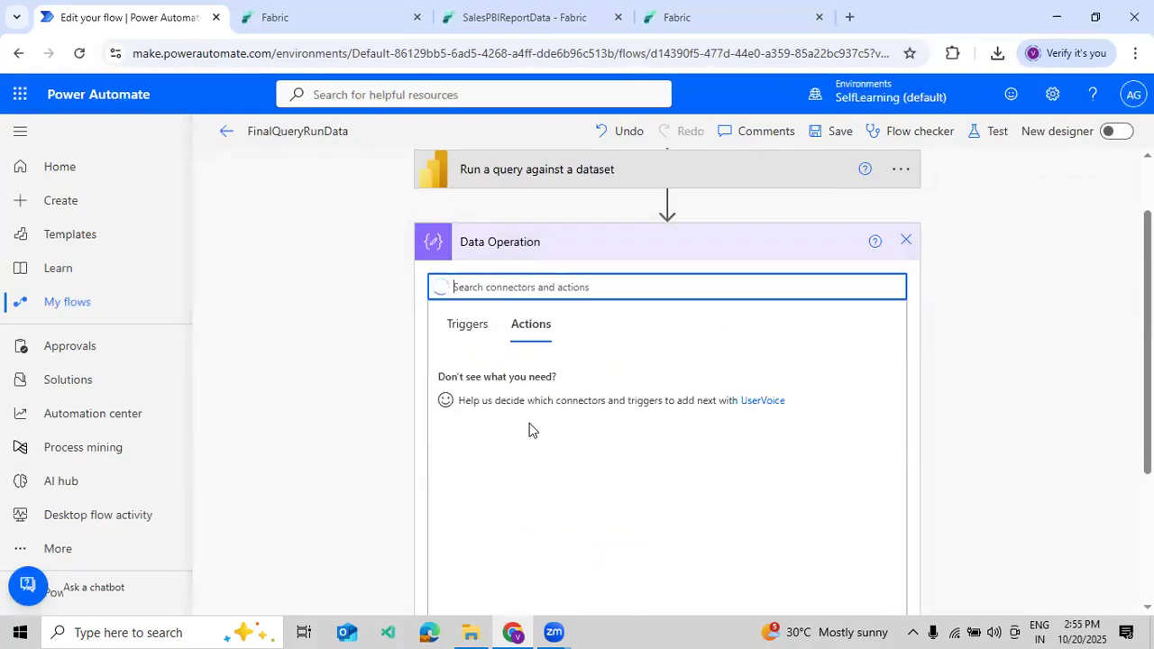
click(544, 390)
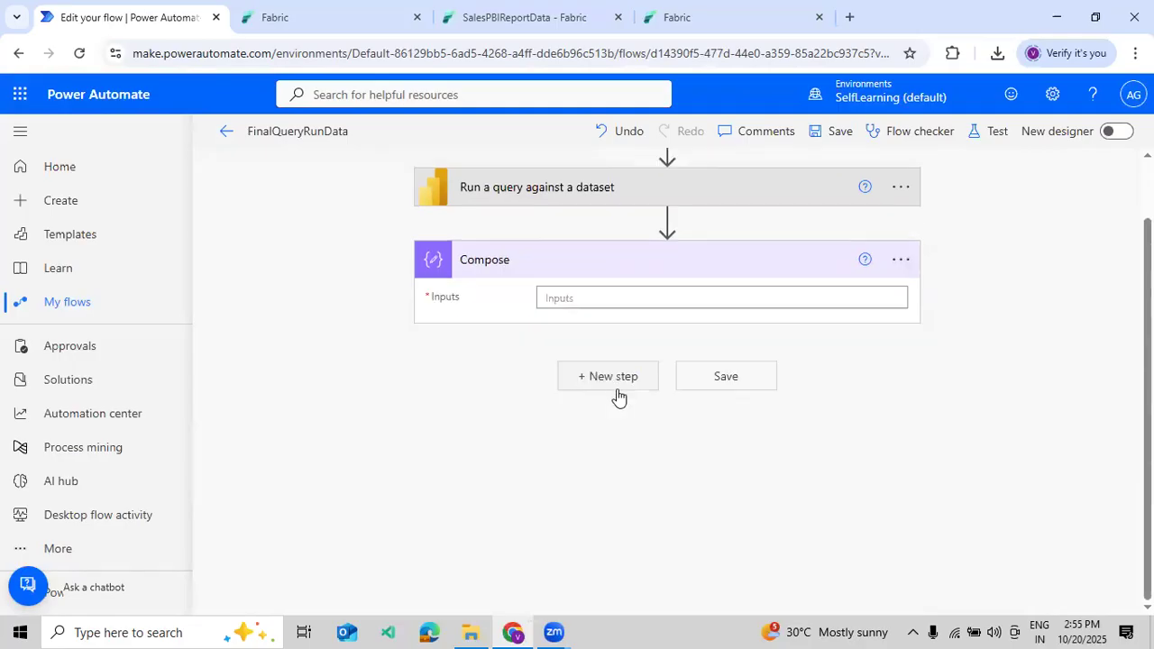
Set the Compose action's inputs to the First table rows dynamic content and collapse the action.
click(701, 298)
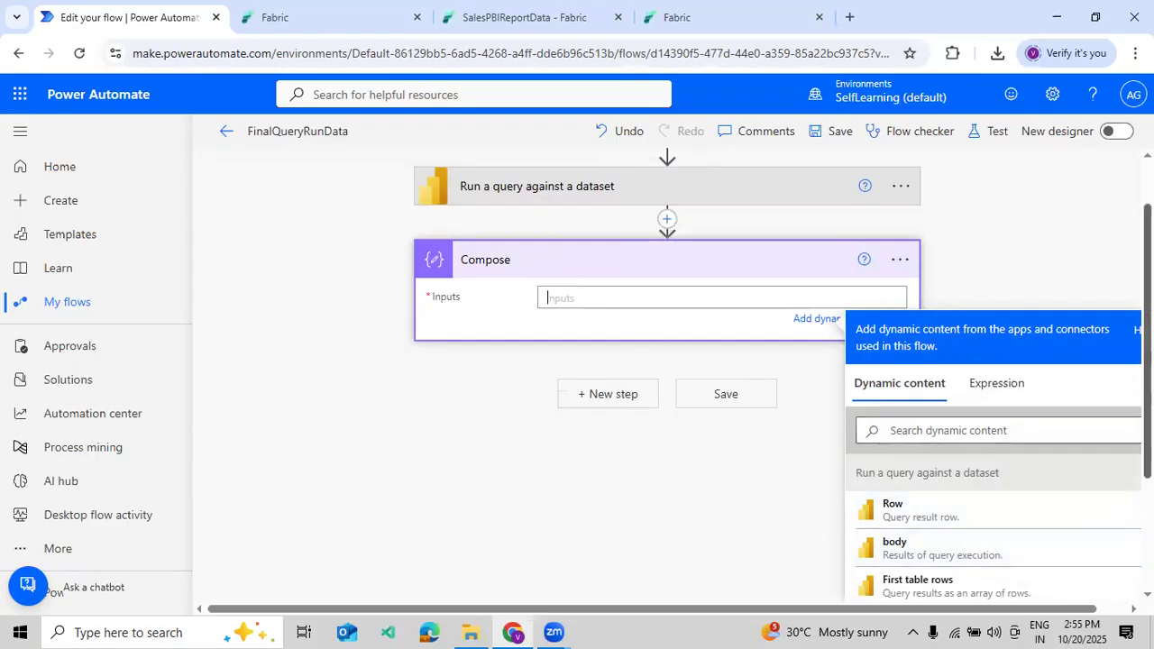
scroll(1054, 515, down, 1)
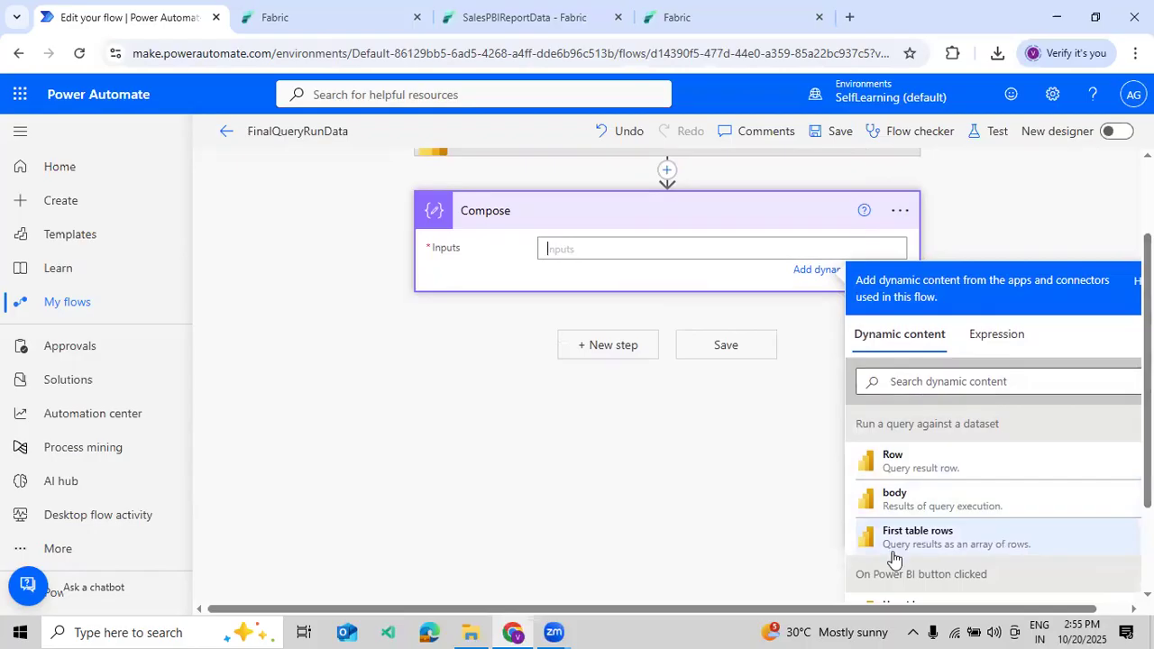
click(1002, 538)
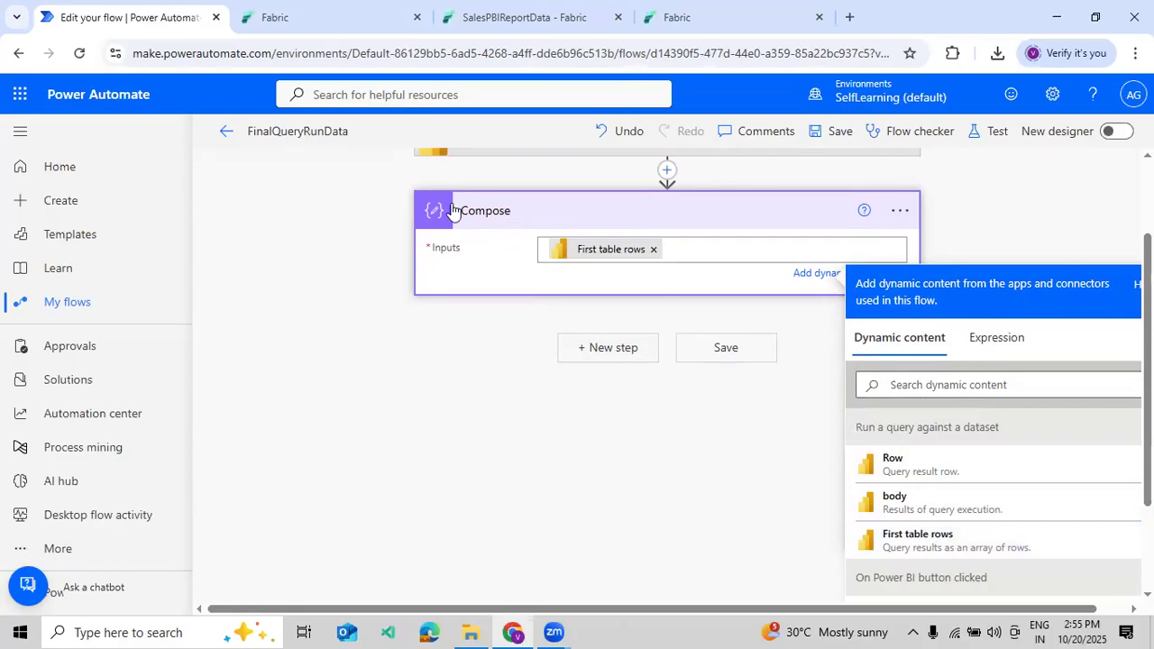
click(503, 216)
scroll(602, 361, up, 1)
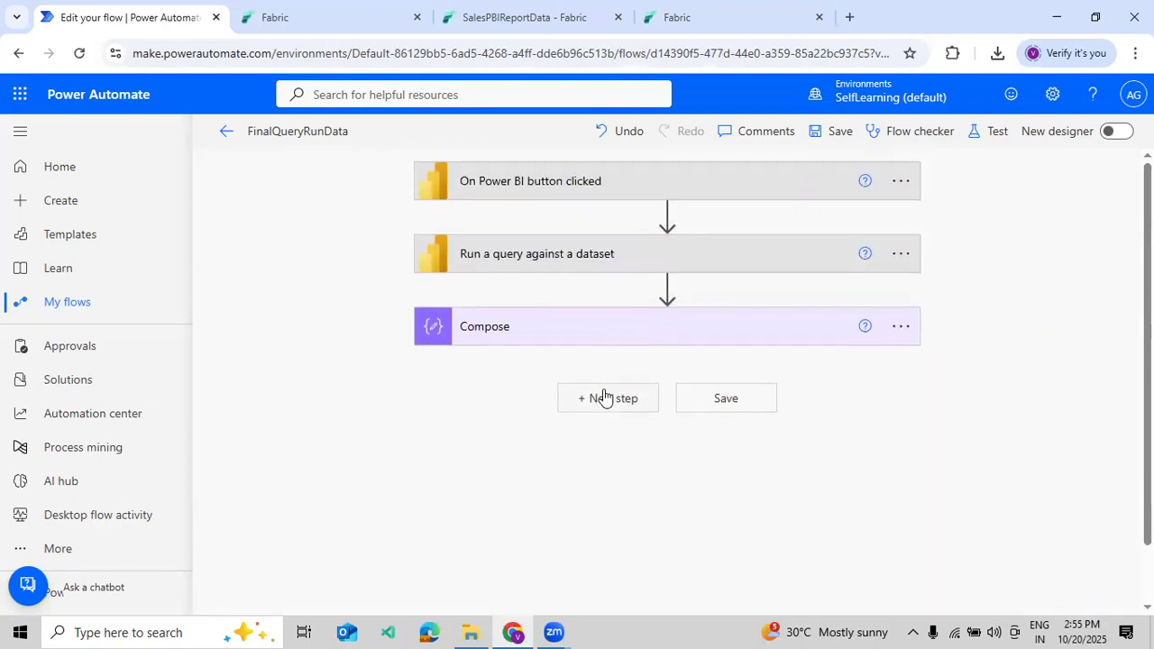
Add a Data Operation Select action after the Compose action.
click(605, 398)
text(D)
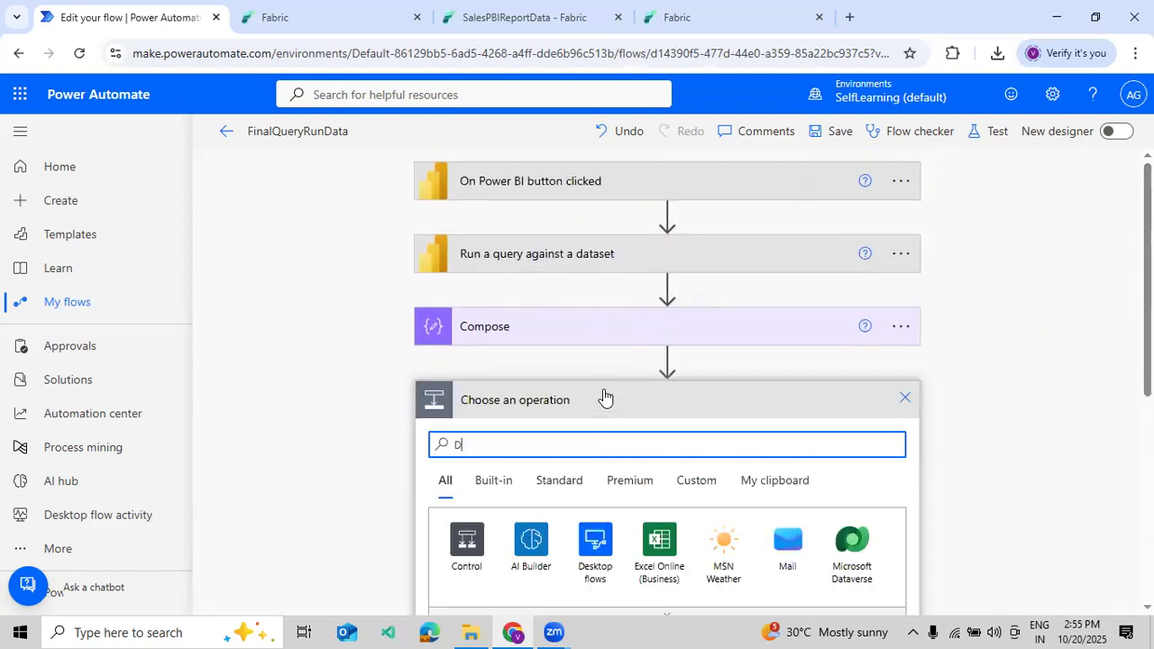
text(ata Operartion)
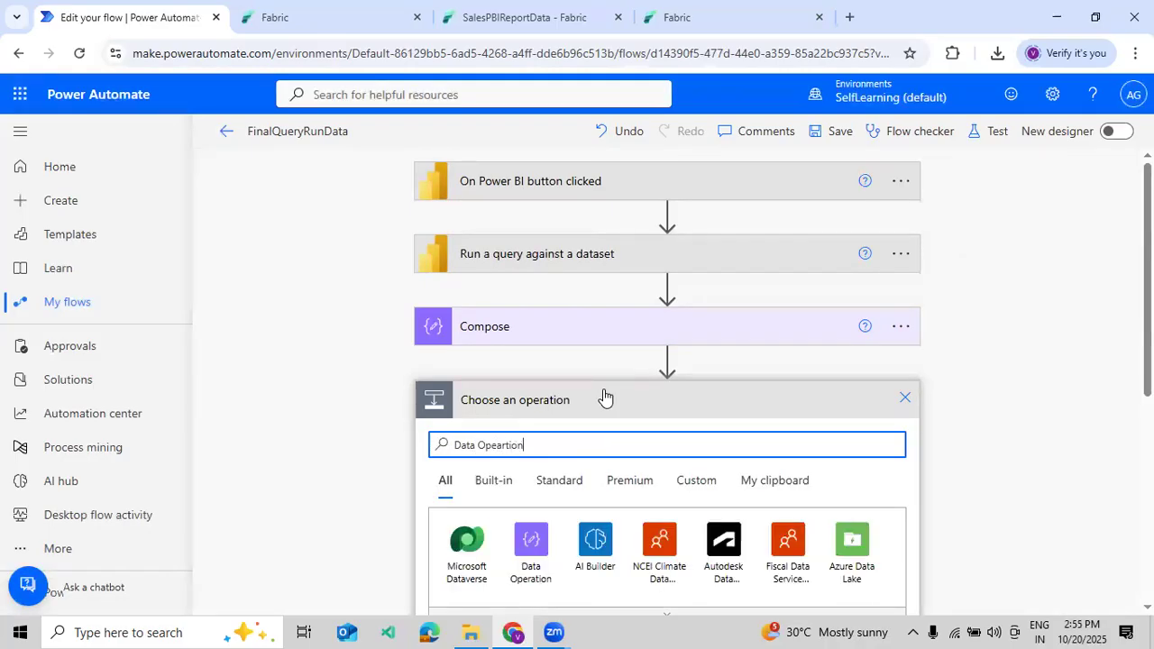
scroll(600, 397, down, 2)
scroll(528, 492, down, 1)
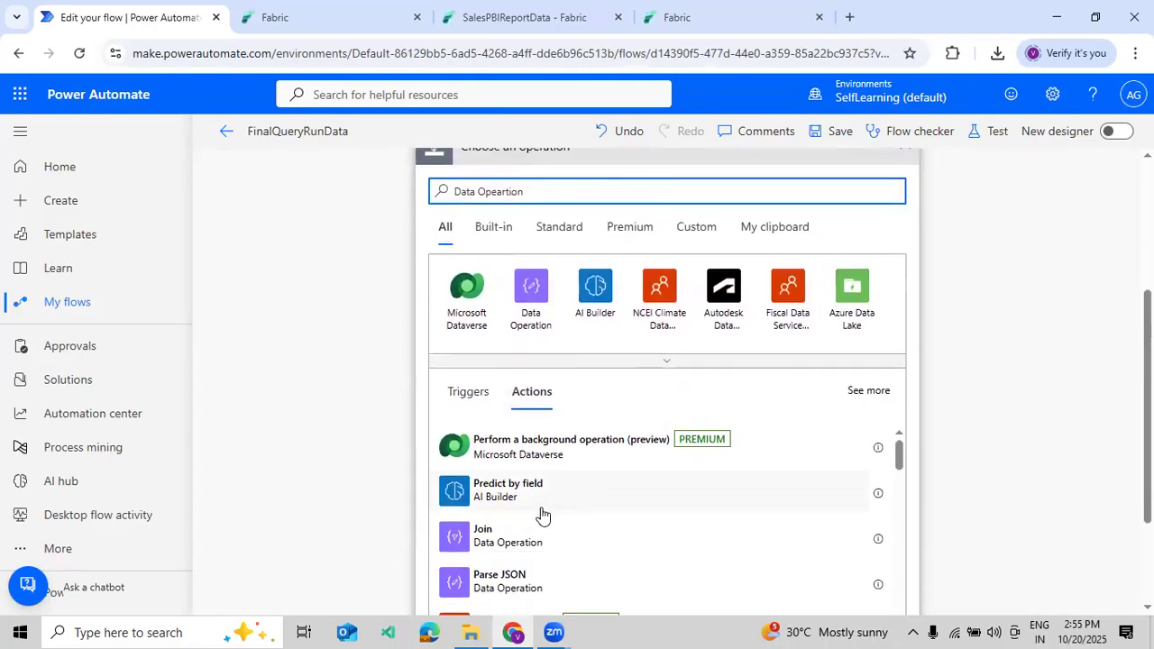
click(540, 300)
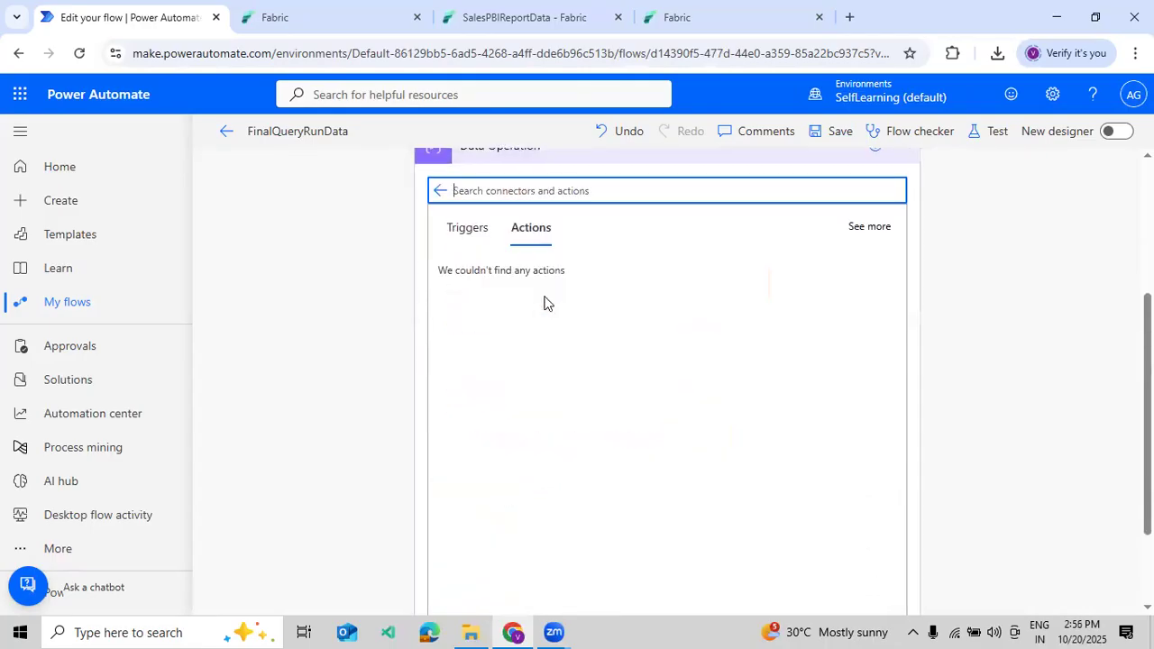
scroll(532, 390, down, 1)
click(510, 474)
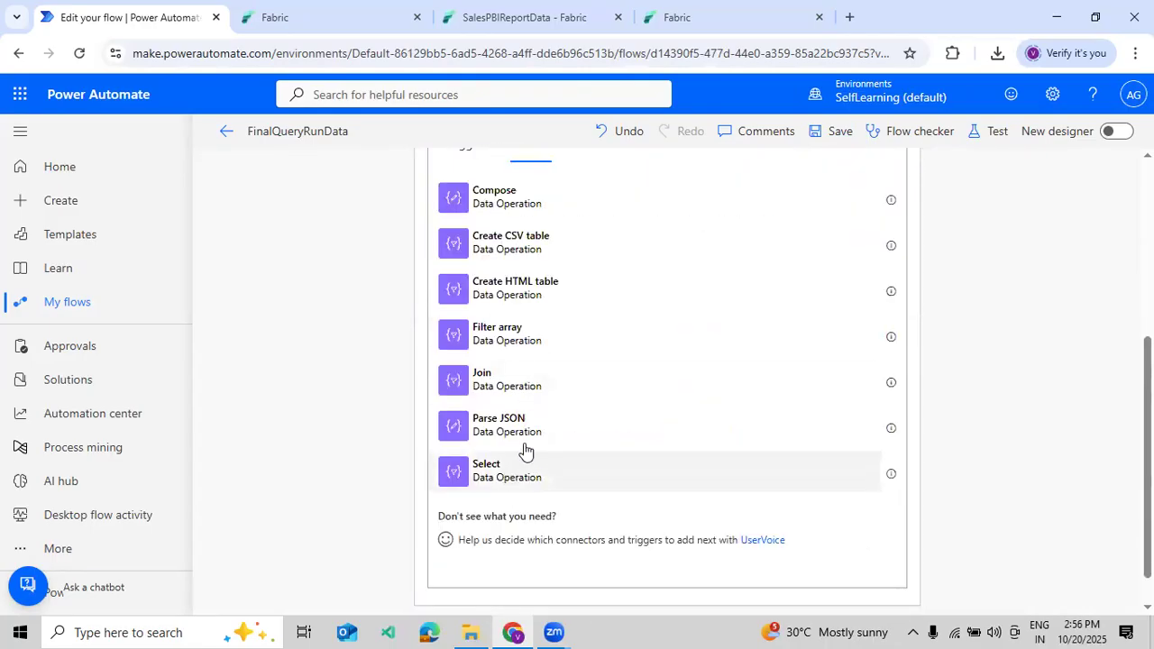
Set the Select action's From input to the Compose Outputs dynamic content.
click(694, 437)
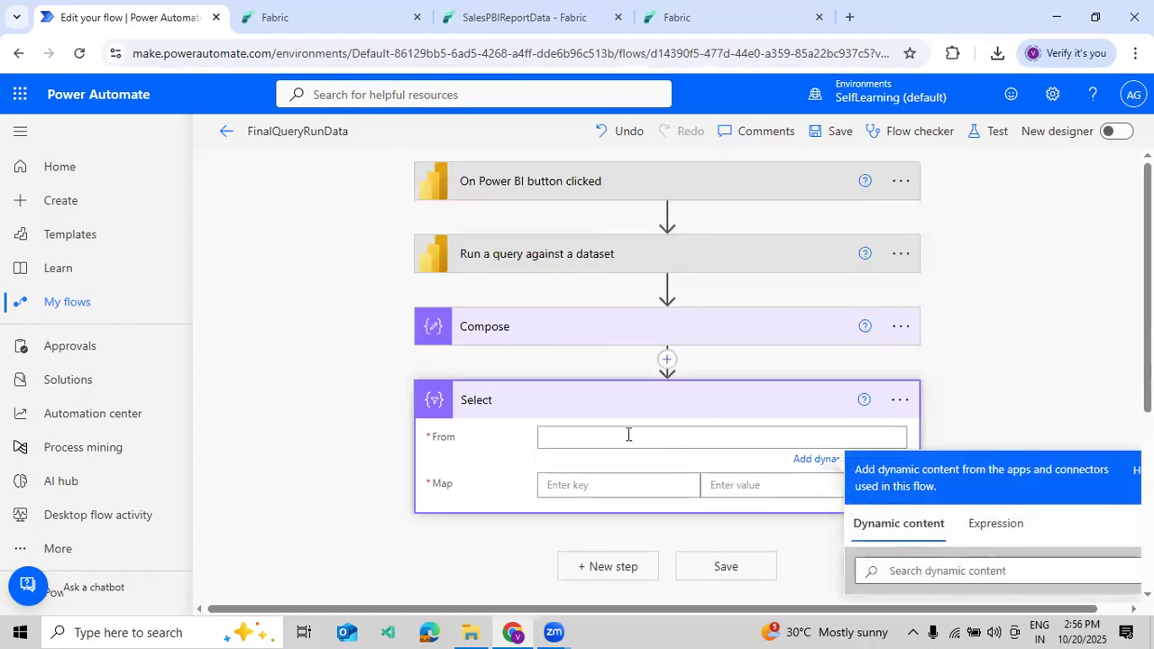
scroll(956, 423, down, 1)
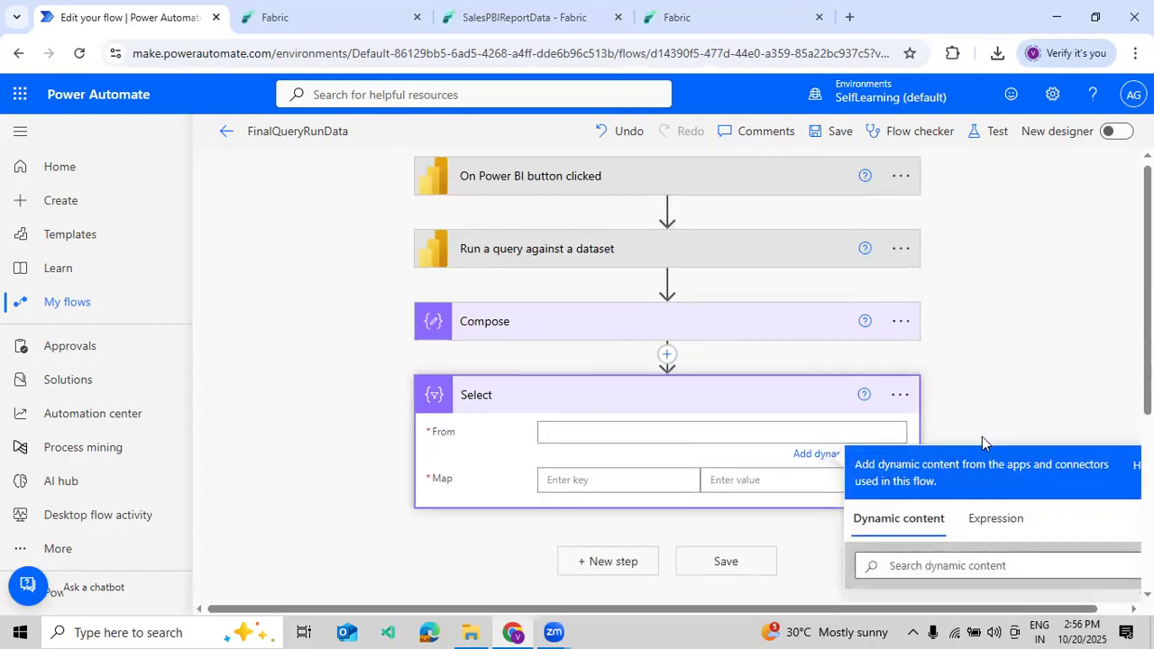
click(917, 563)
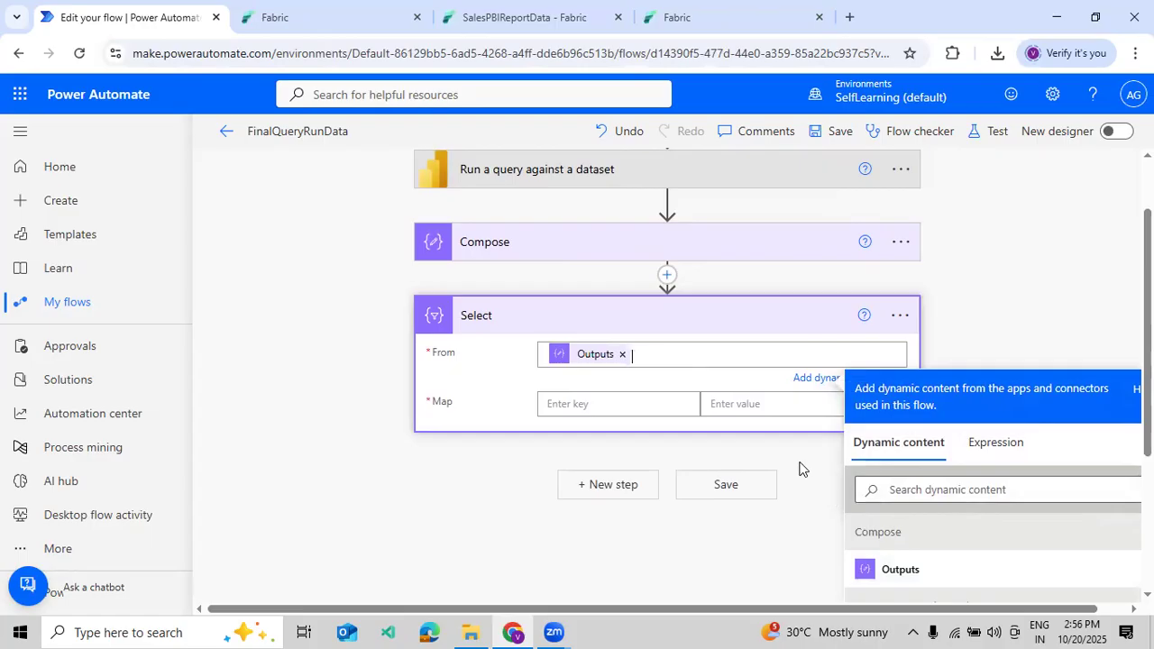
Check the column names in the TestModelInformation DAX query results and enter Department and Designation as the first map keys.
click(624, 401)
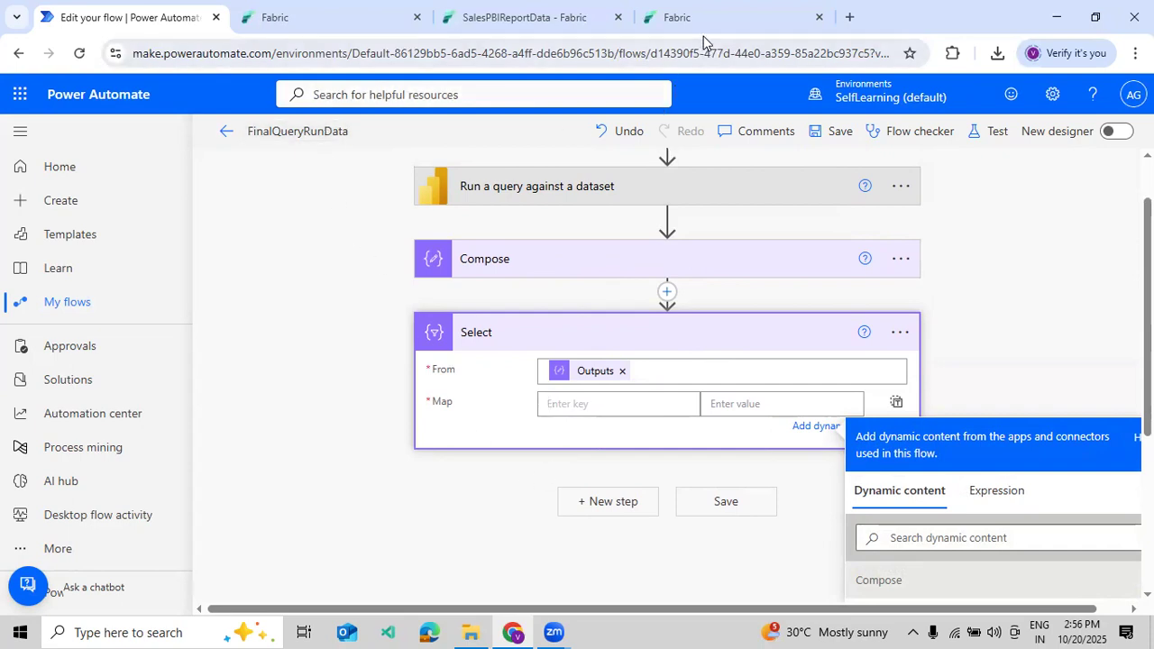
drag(709, 31, 311, 28)
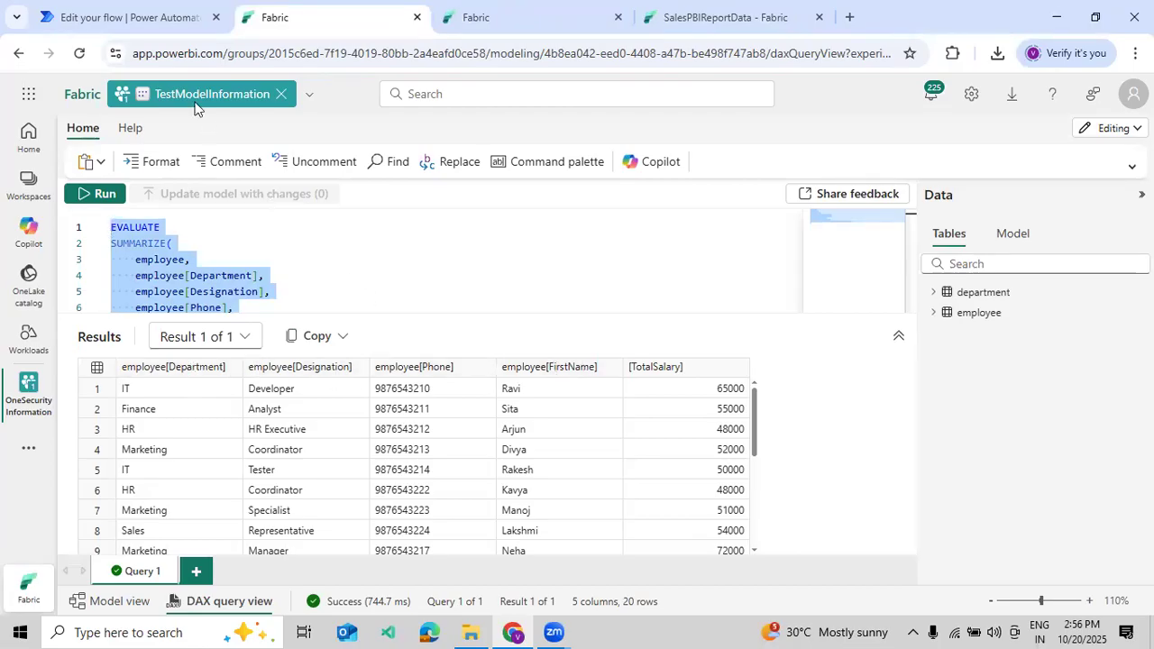
click(137, 18)
text(Department)
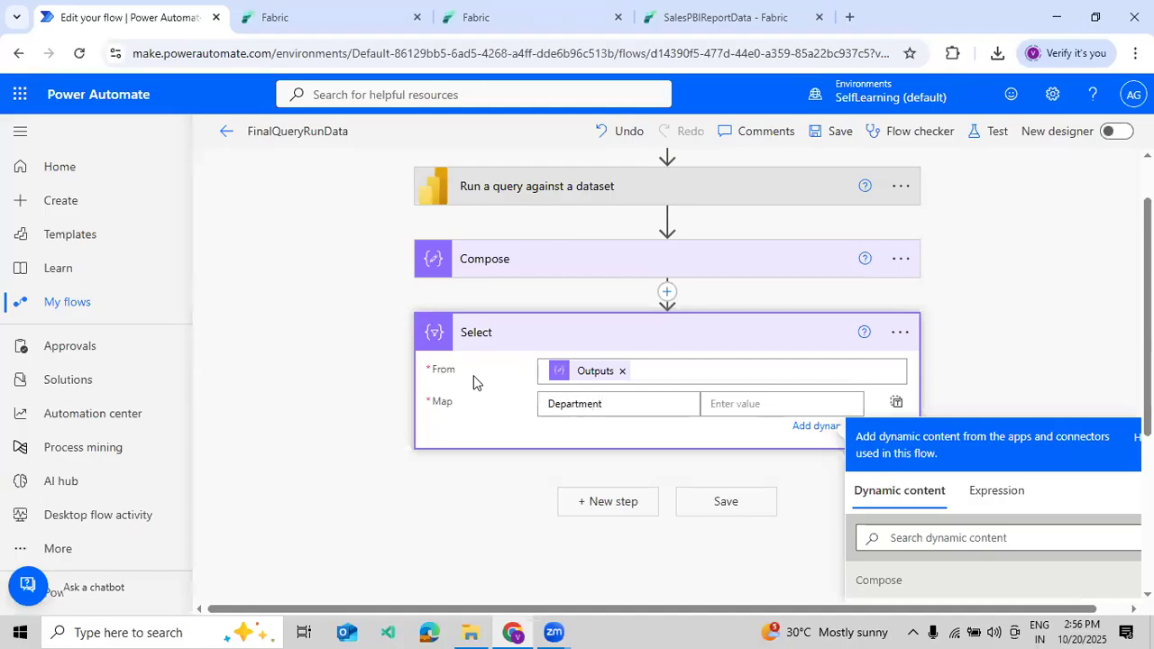
click(739, 403)
click(645, 429)
text(Designation)
click(740, 431)
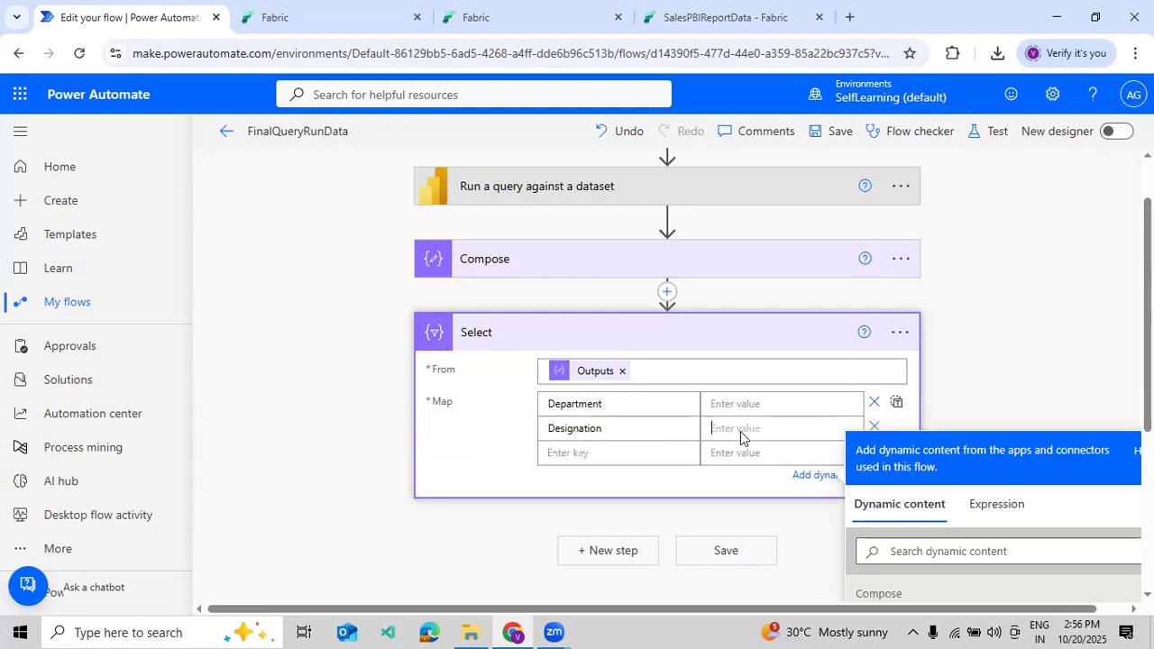
Add the map keys Phone, FirstName and TotalSalary to the Select action.
click(682, 458)
text(Phone)
click(725, 455)
click(677, 475)
text(Fi)
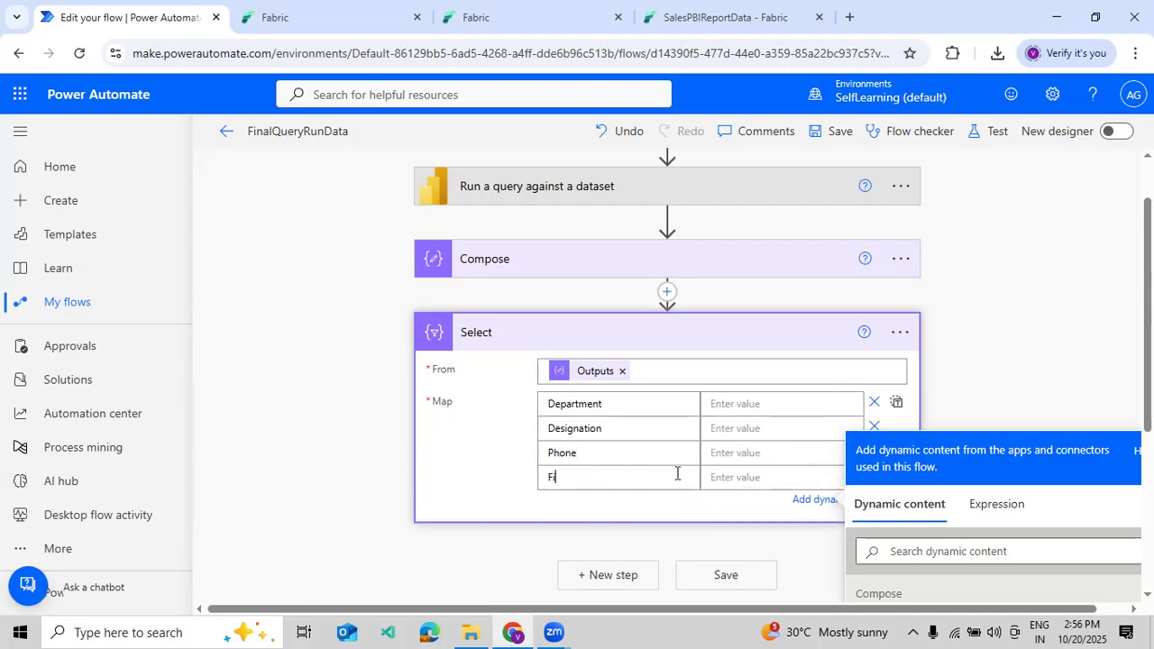
text(rstName)
click(746, 468)
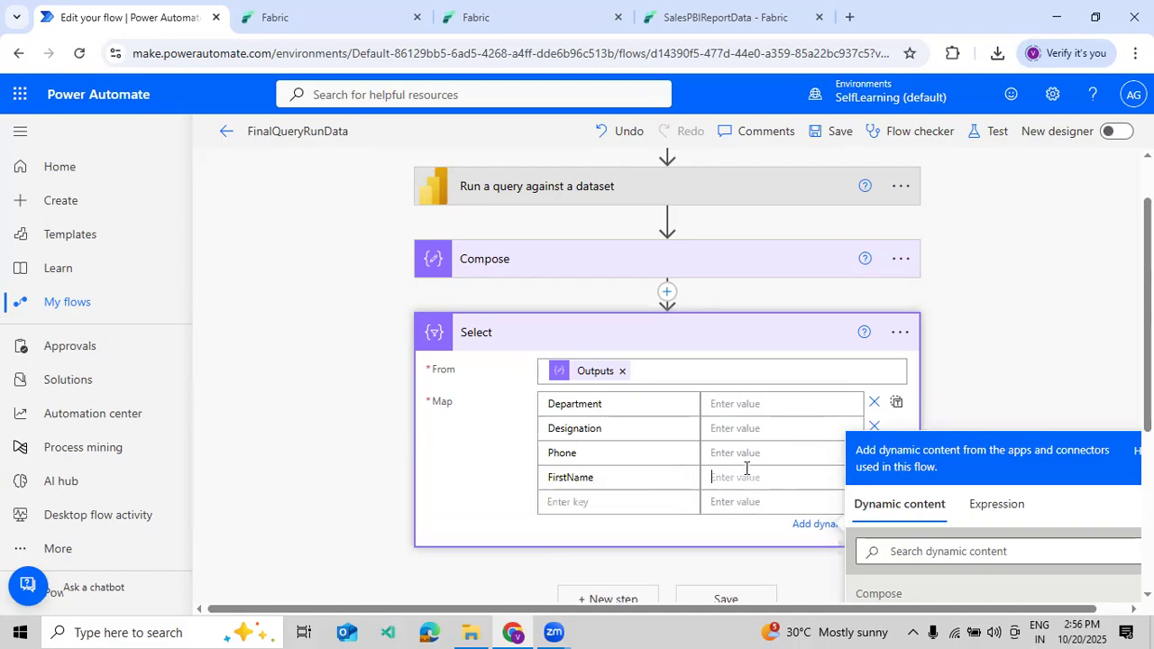
click(646, 499)
text(TotalSalary)
Enter the expression item()?['employee[Department]'] as the Department value, copying the column reference from the DAX query.
click(977, 503)
scroll(974, 503, down, 1)
text(item()?[)
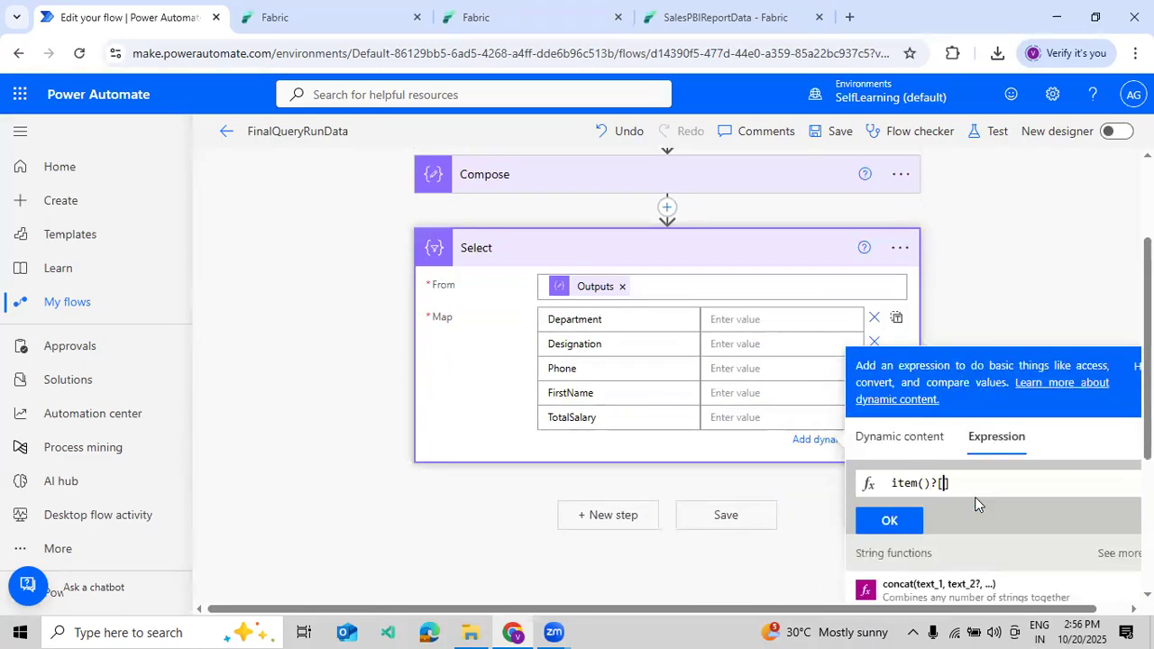
text('')
click(245, 33)
drag(258, 275, 138, 278)
key(ctrl+c)
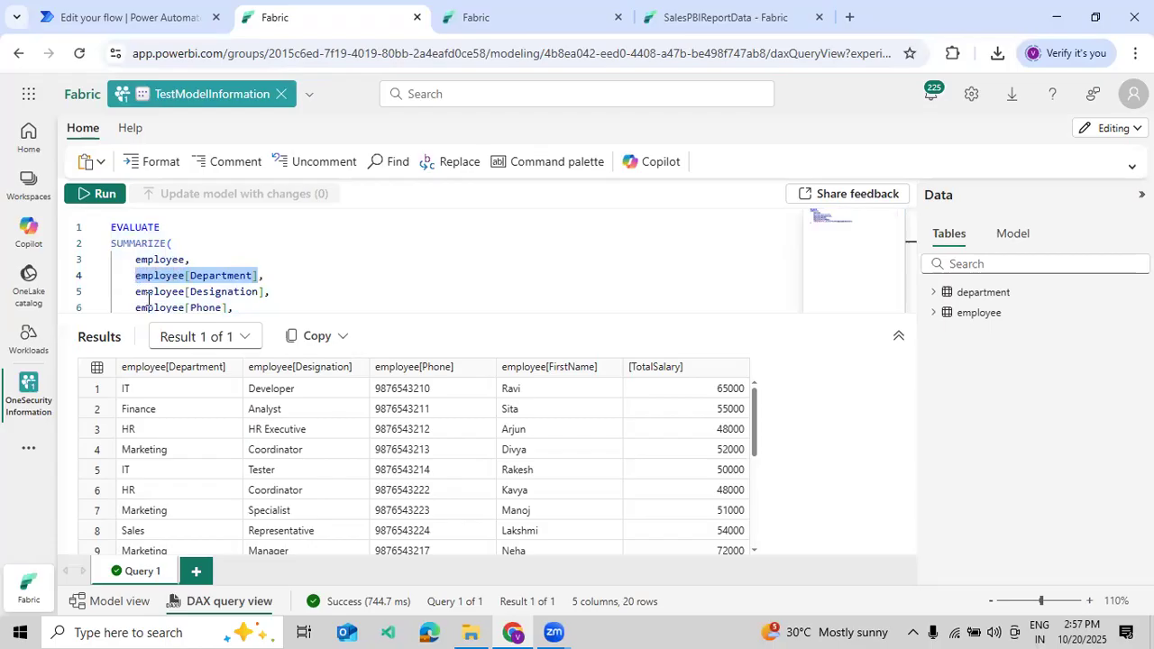
click(141, 19)
key(ctrl+v)
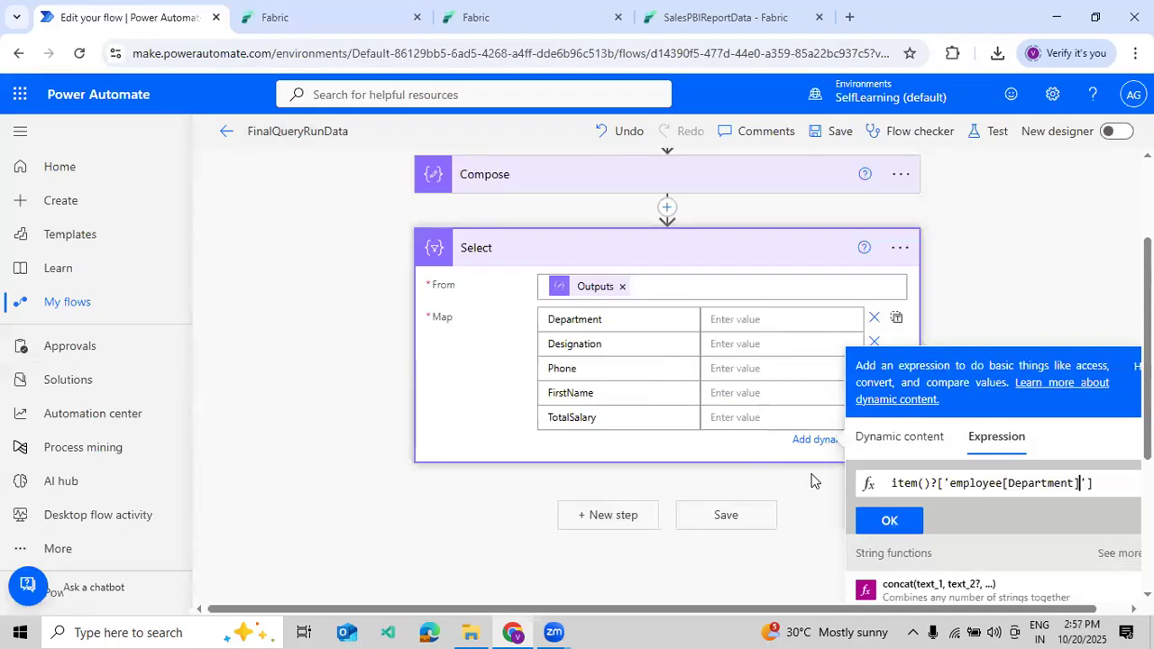
click(889, 520)
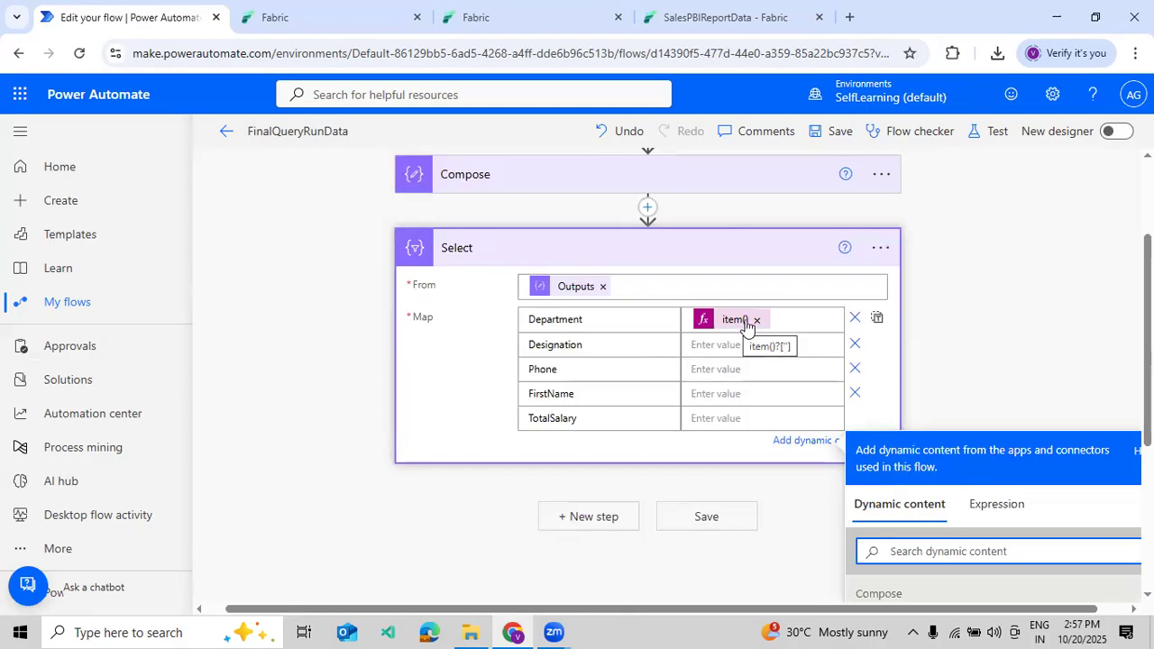
Reopen the Department expression, insert employee[Department] between its quotes, and update it.
click(746, 326)
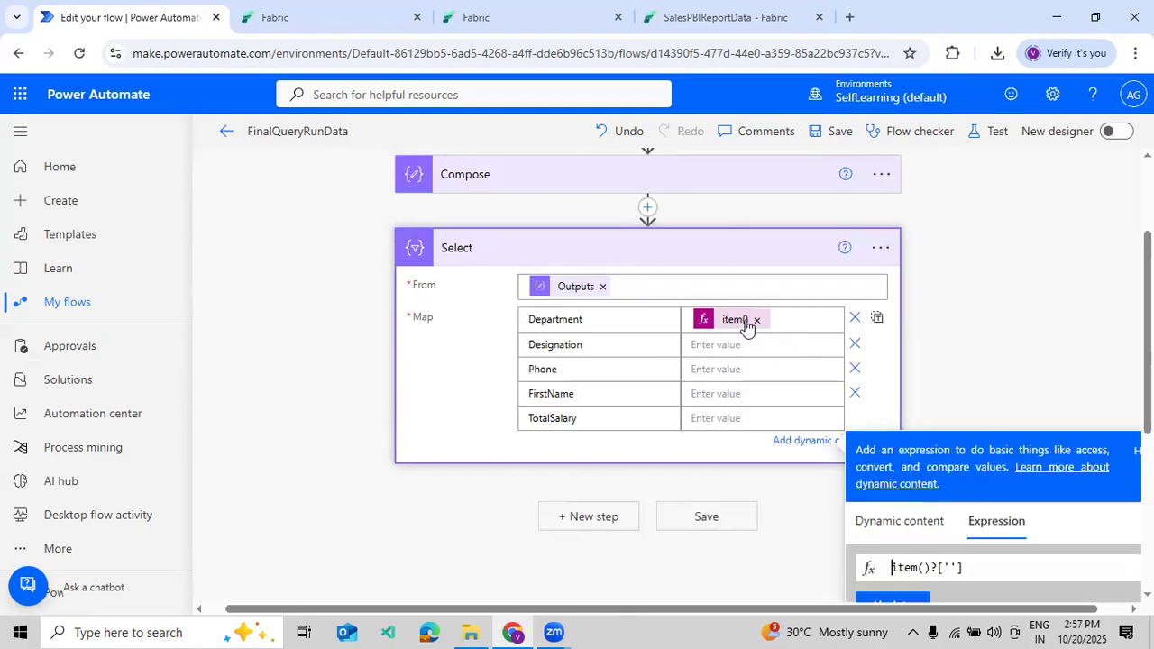
click(950, 567)
key(ctrl+v)
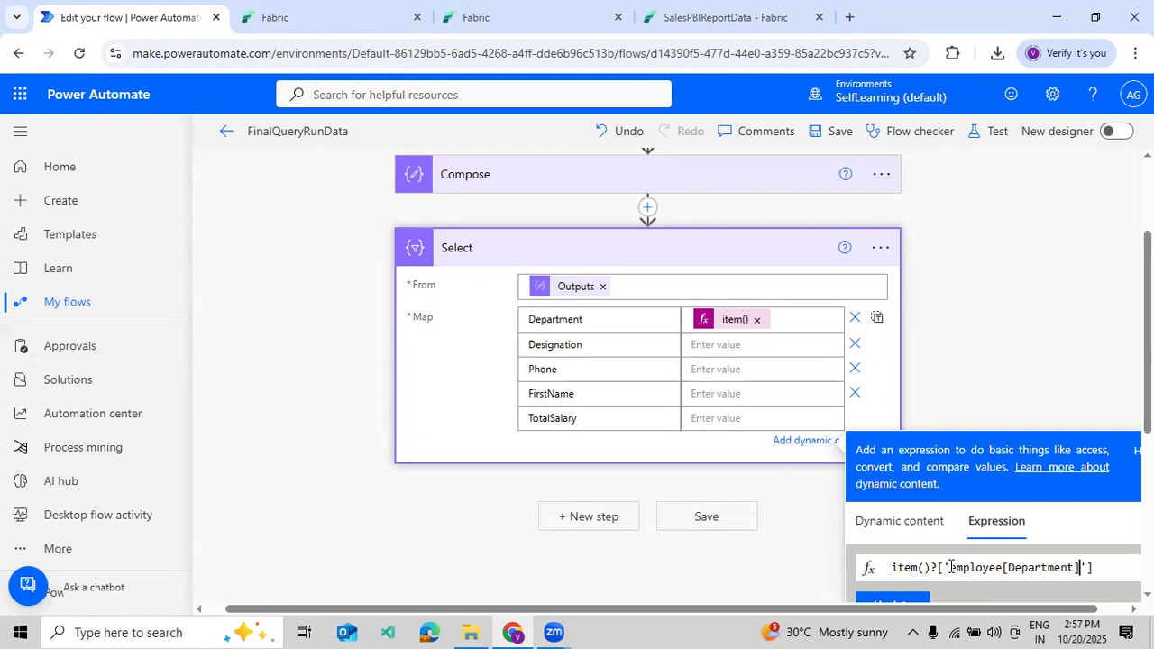
click(897, 602)
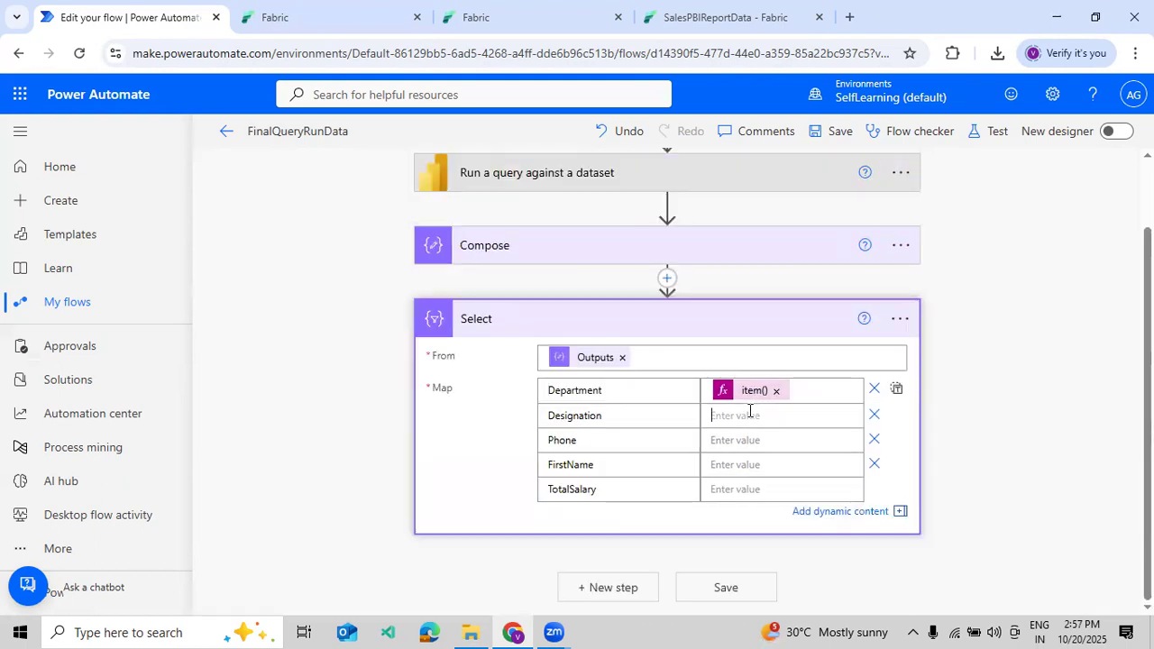
Map Designation to an item()?[''] expression with employee[Designation], copied from the DAX query, between the quotes.
click(325, 20)
drag(266, 286, 133, 291)
key(ctrl+c)
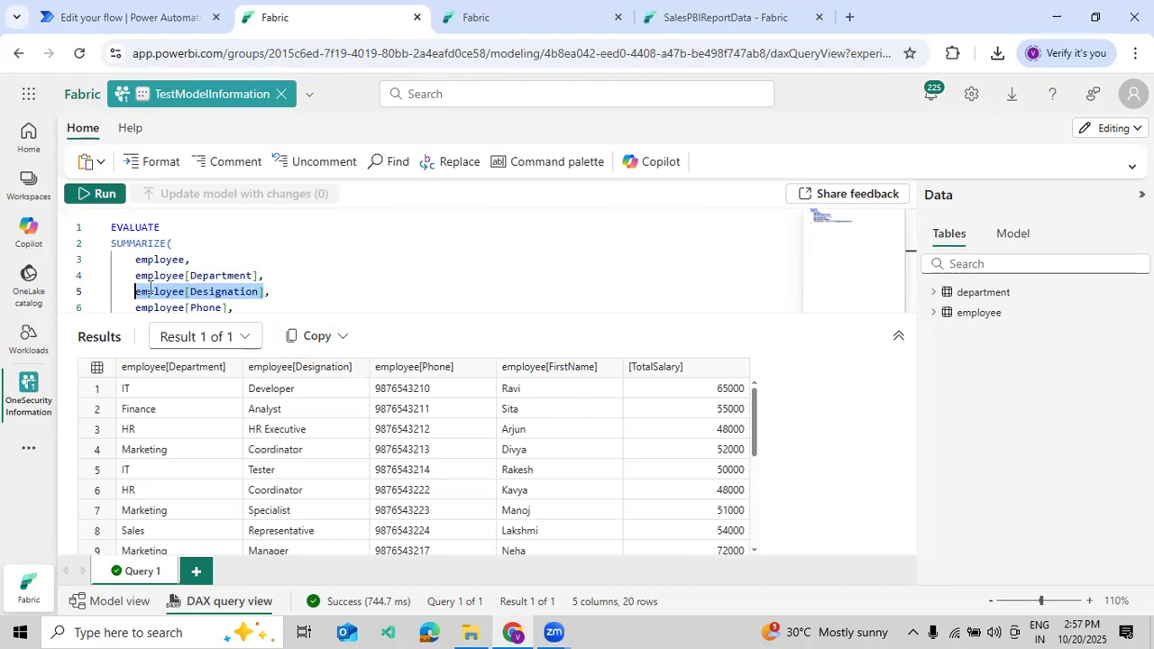
click(149, 29)
click(983, 575)
text(i)
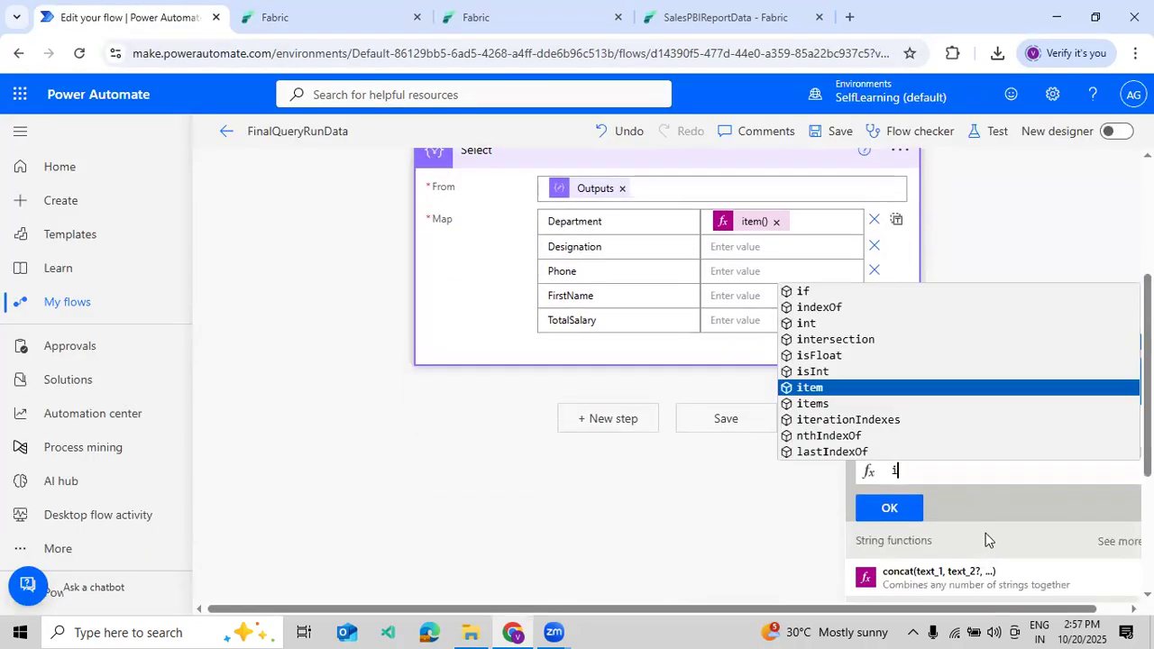
text(tem()?[')
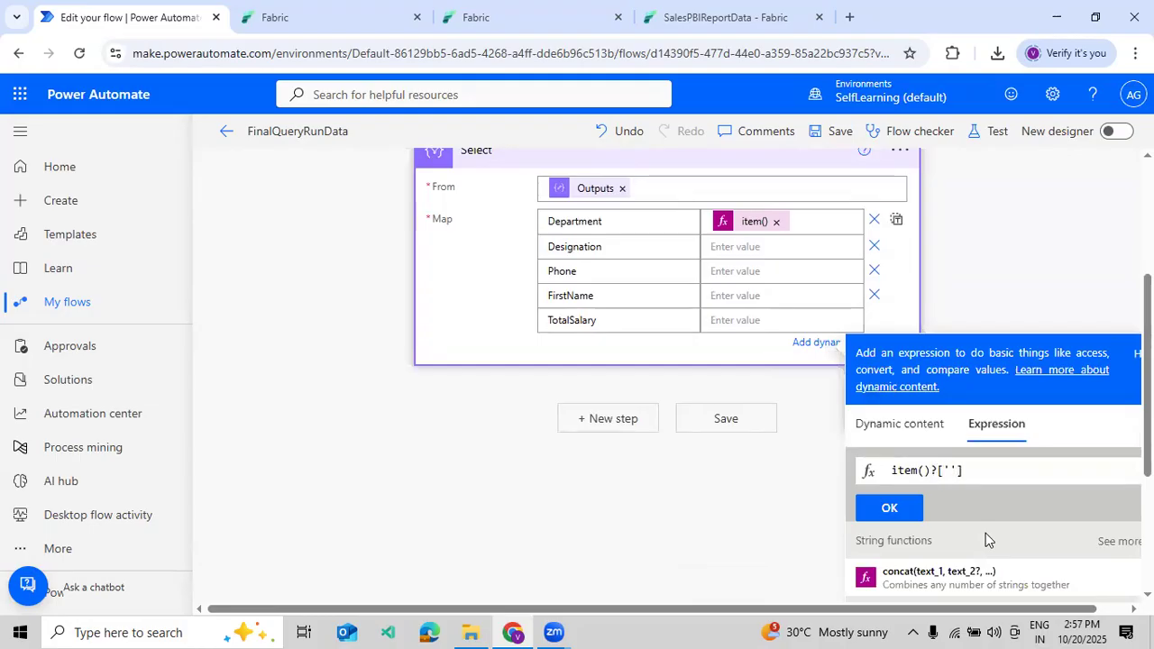
key(ctrl+v)
click(890, 510)
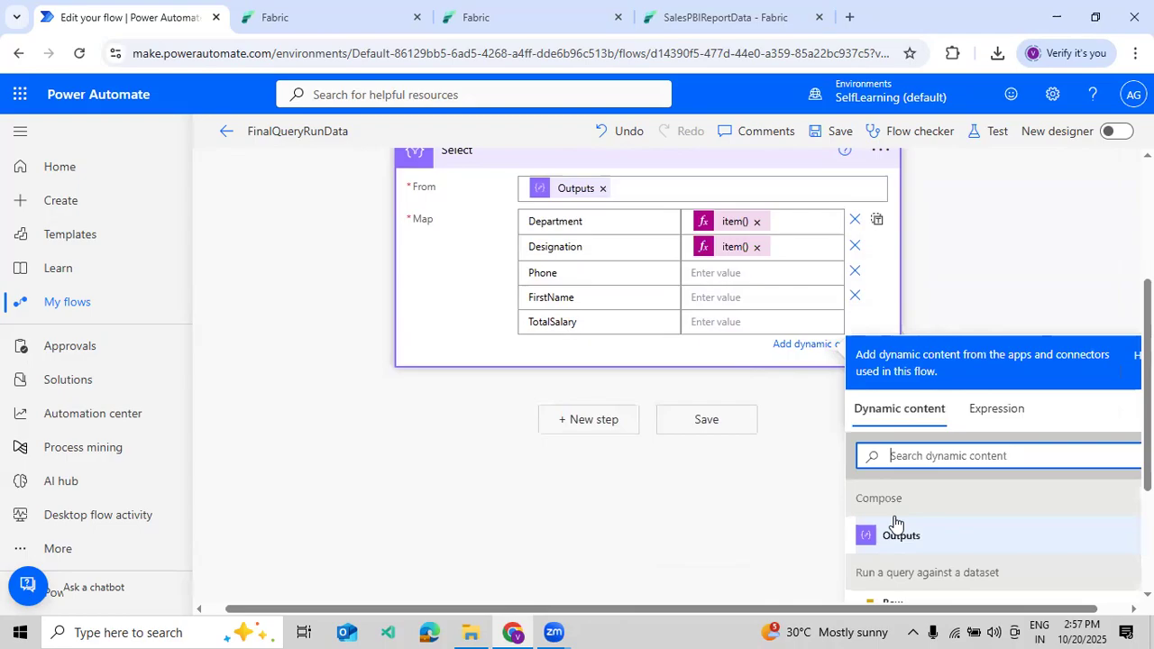
Map Phone to the expression item()?['employee[Phone]'], taking the column reference from the DAX query.
click(726, 269)
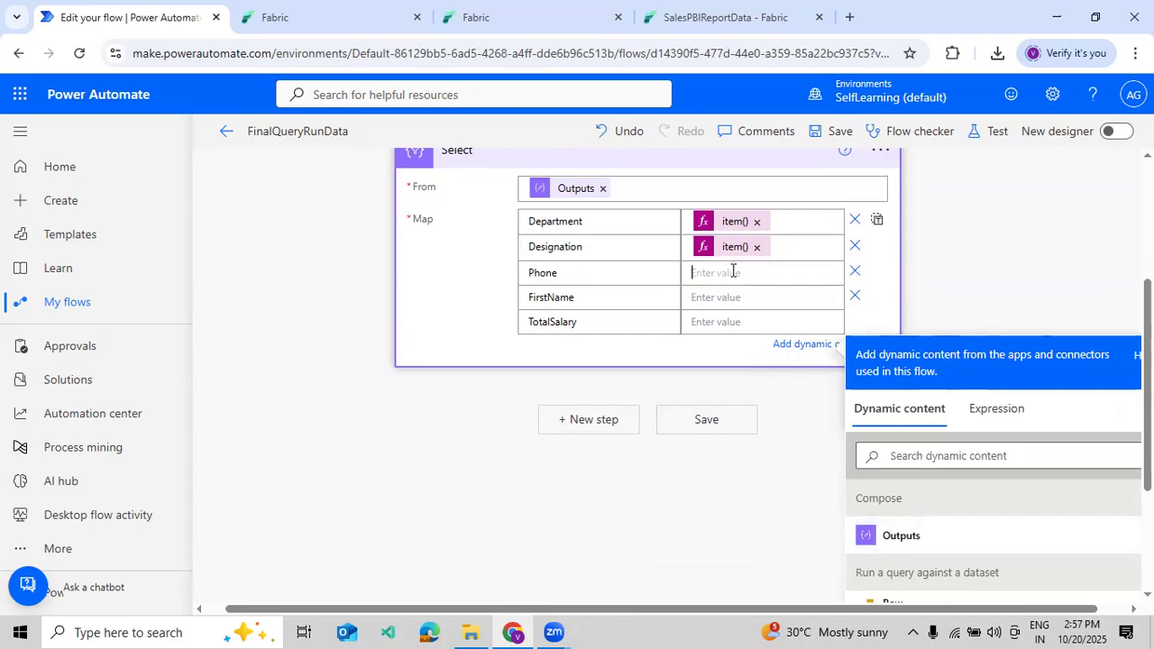
click(998, 413)
click(282, 20)
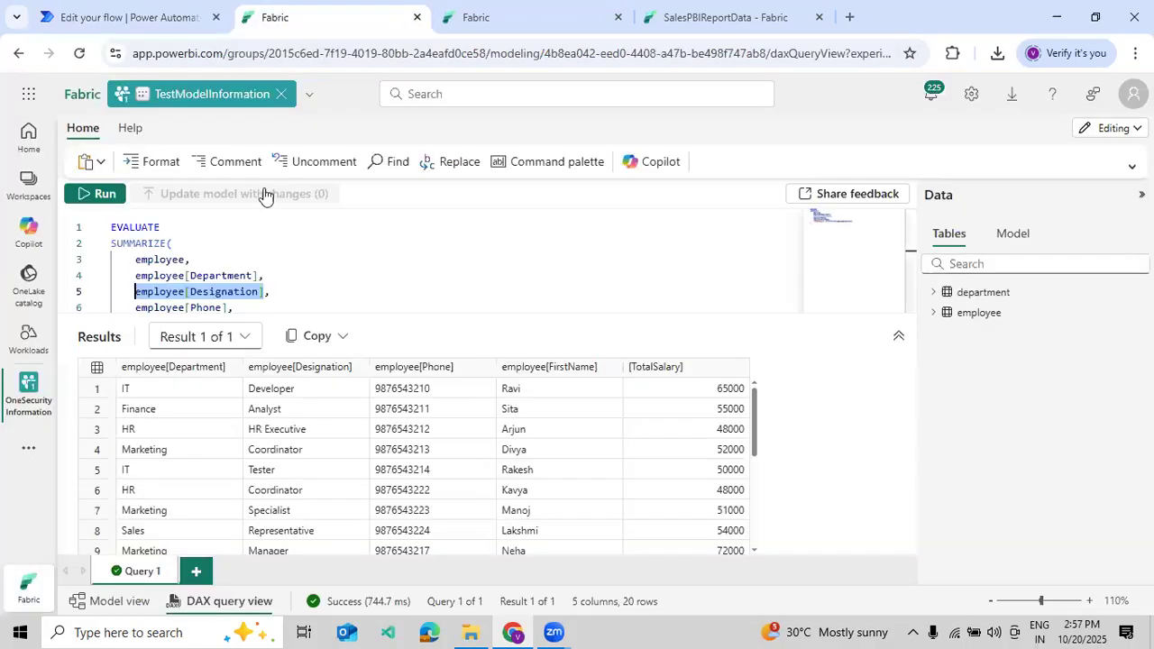
scroll(233, 298, down, 1)
drag(224, 267, 131, 267)
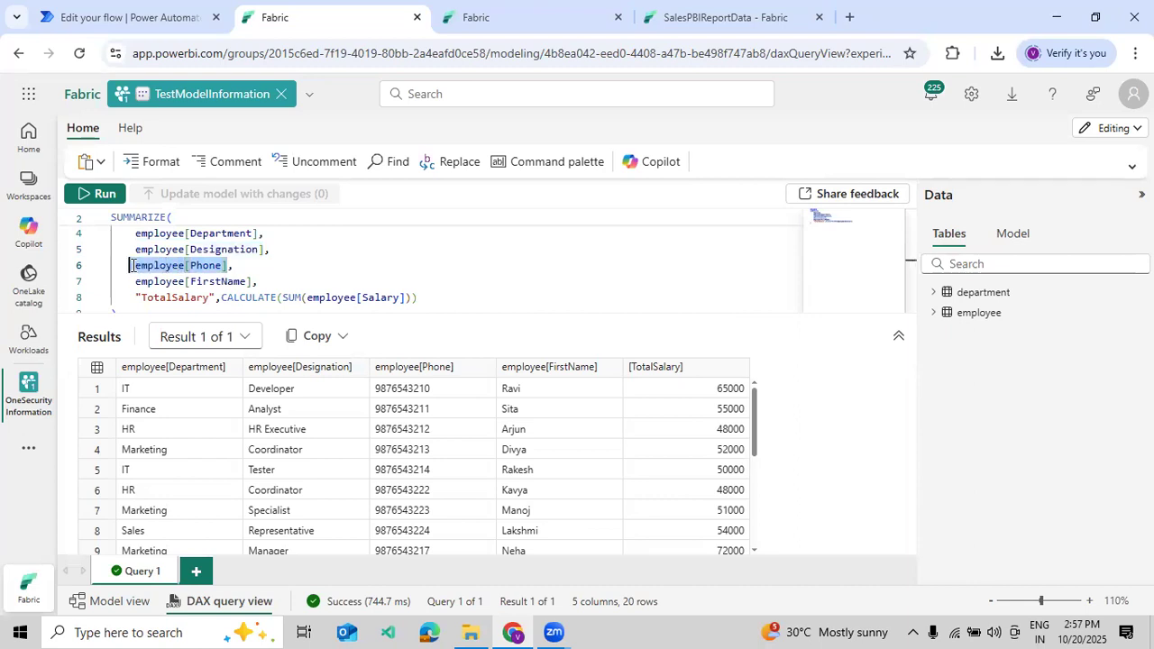
scroll(132, 265, up, 1)
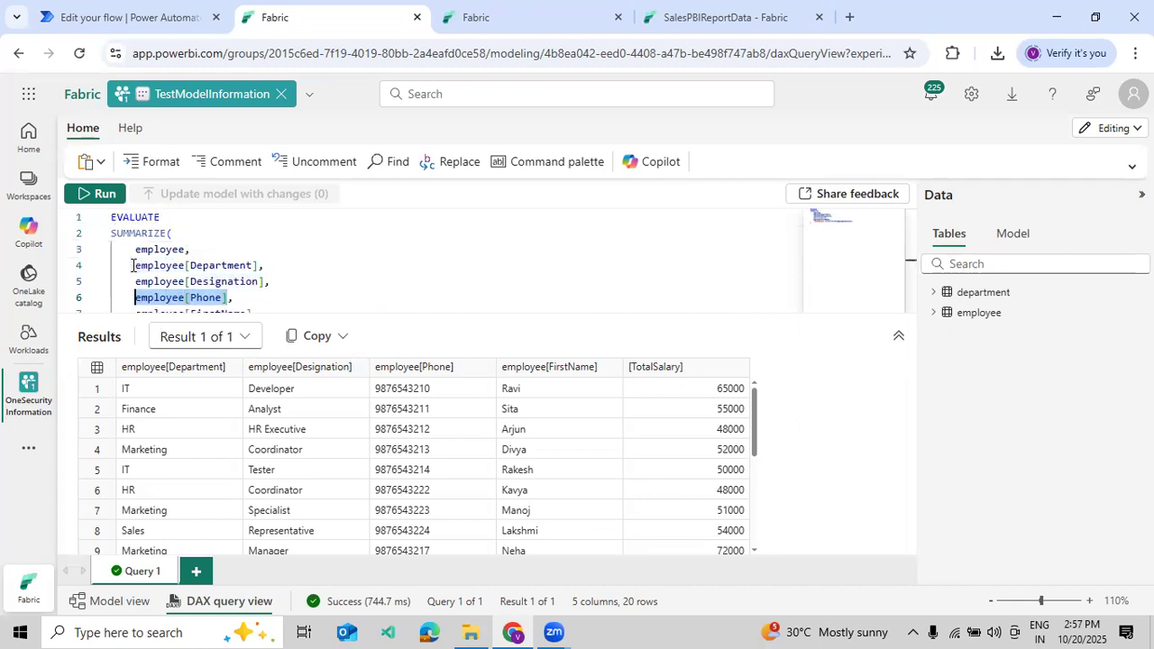
click(144, 20)
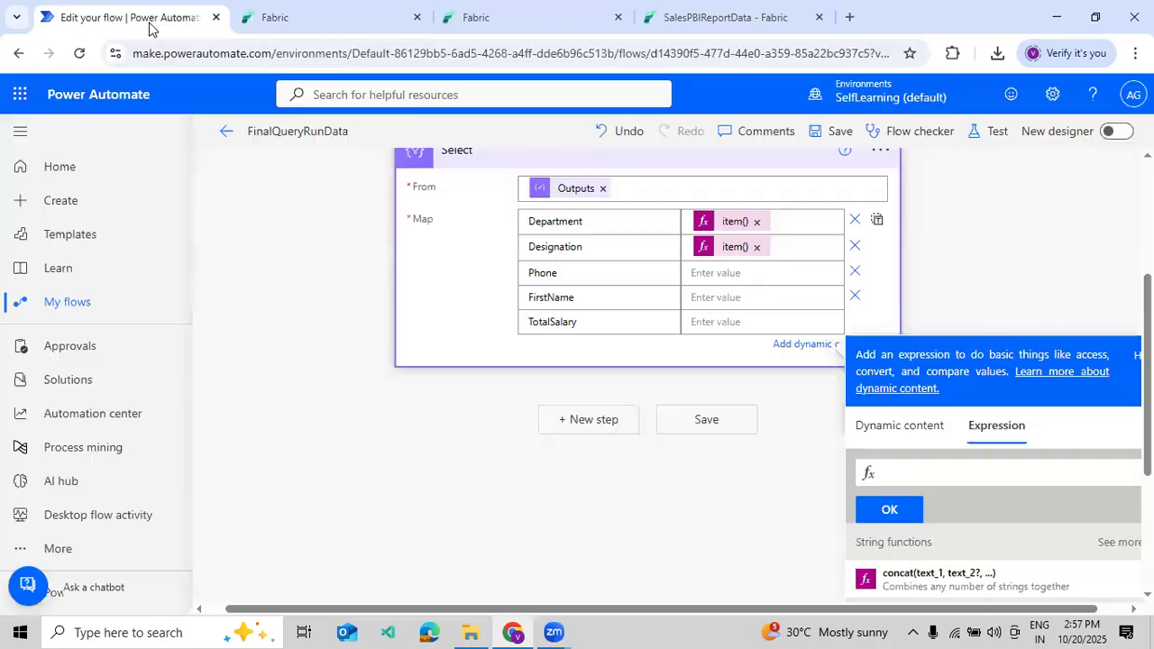
text(ite)
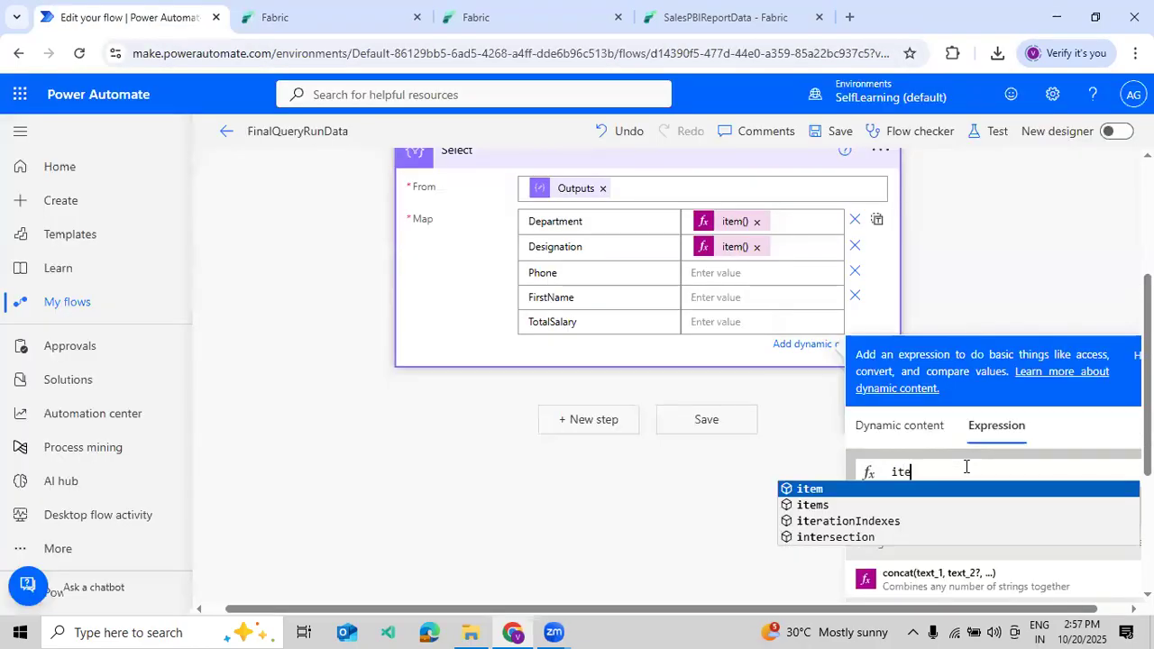
text(m()?[])
text(')
text(employee[Phone])
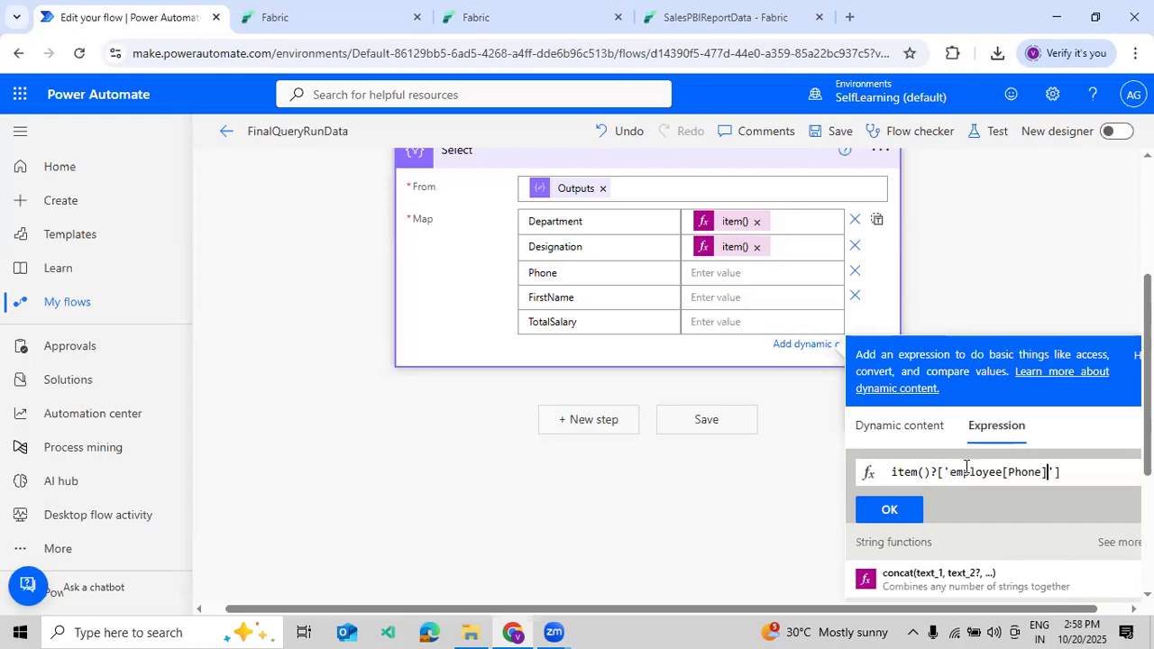
click(890, 511)
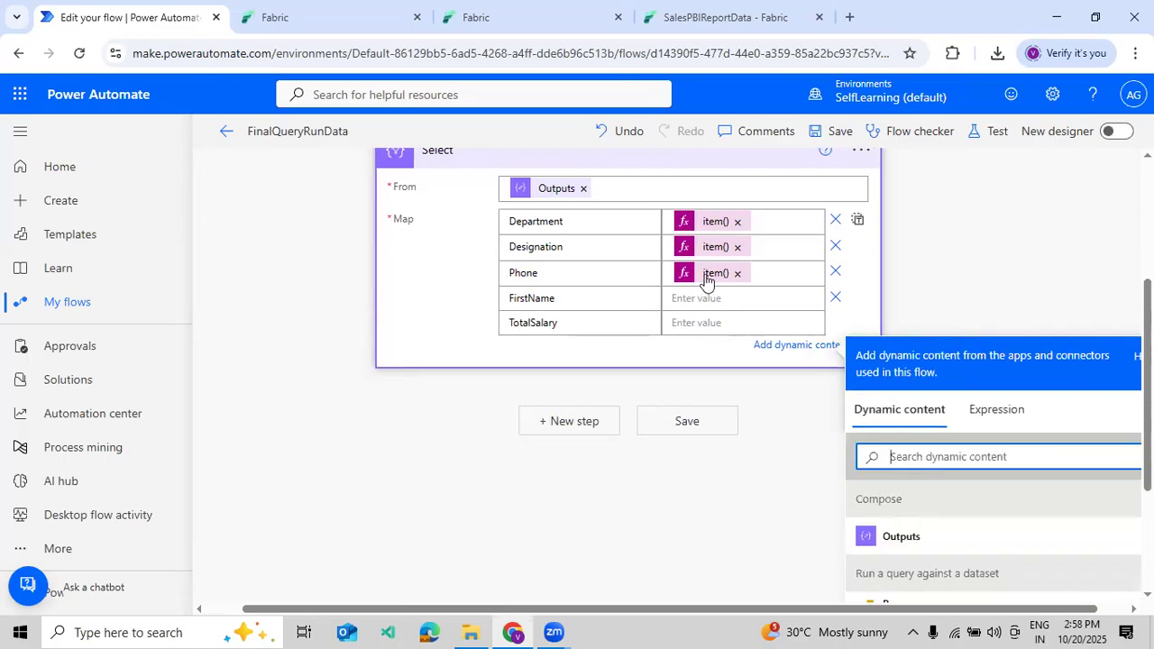
Copy the employee[FirstName] column reference from the DAX query and return to the FinalQueryRunData flow.
click(343, 20)
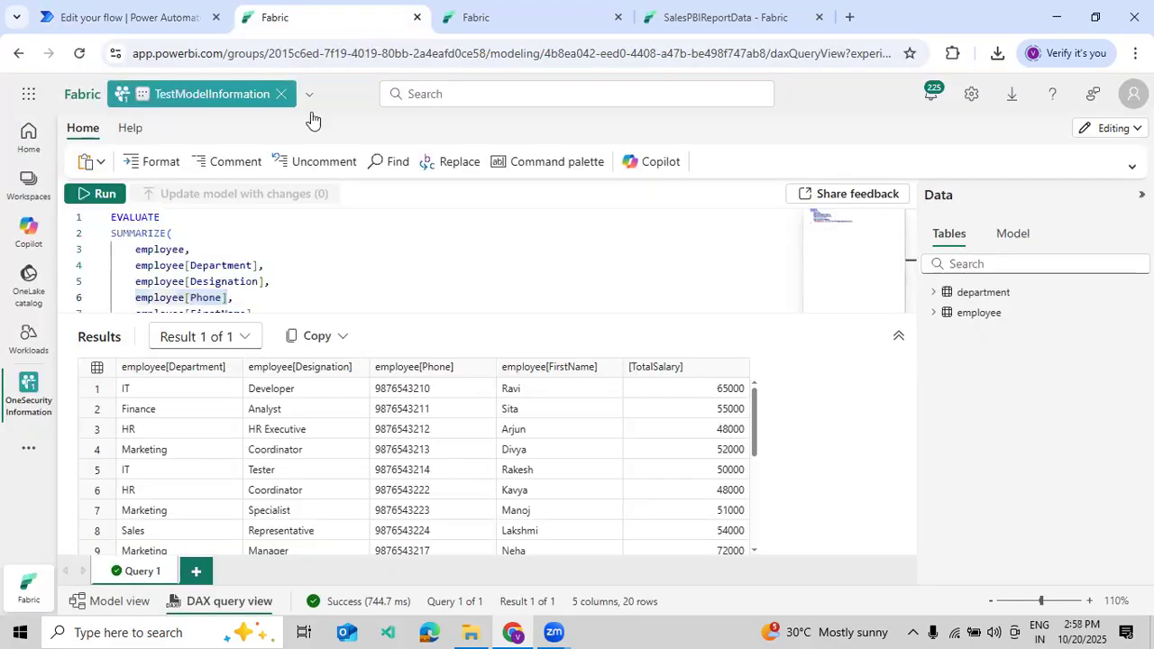
scroll(223, 278, down, 1)
click(253, 270)
drag(236, 270, 150, 273)
key(ctrl+c)
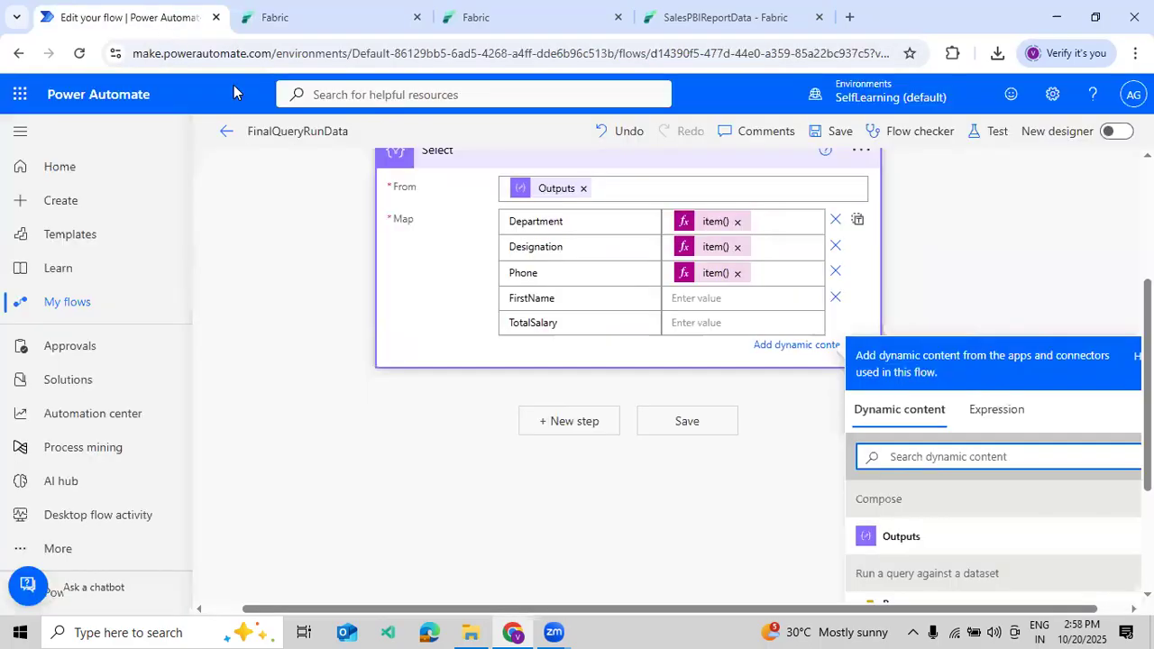
click(131, 17)
click(996, 410)
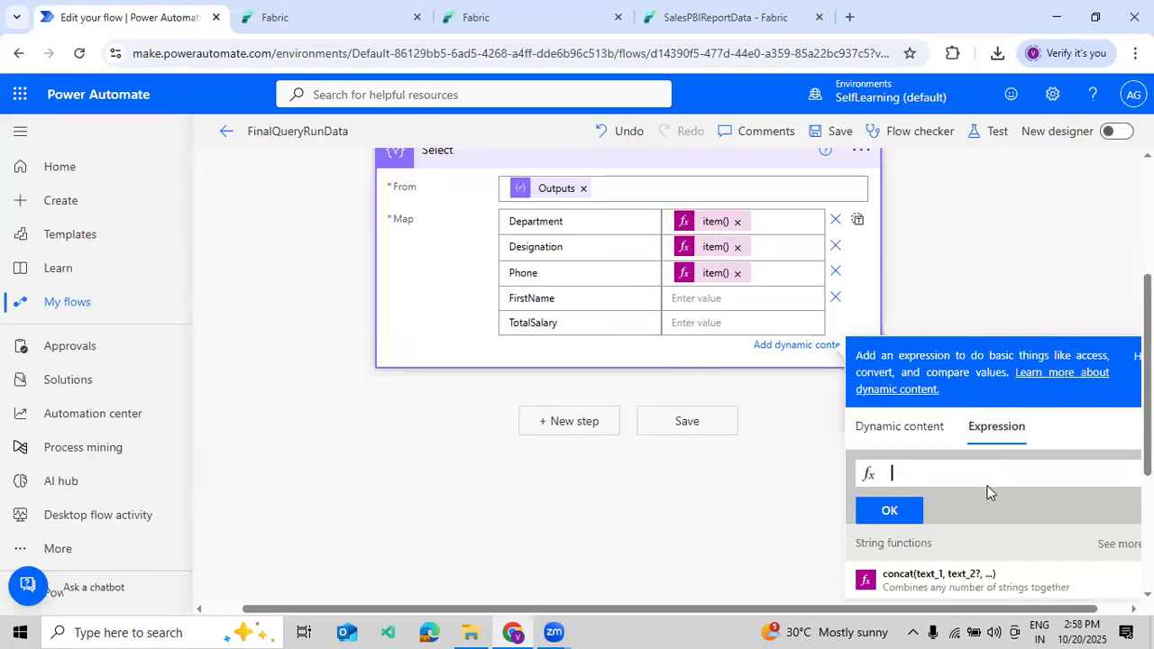
text(item()?[')
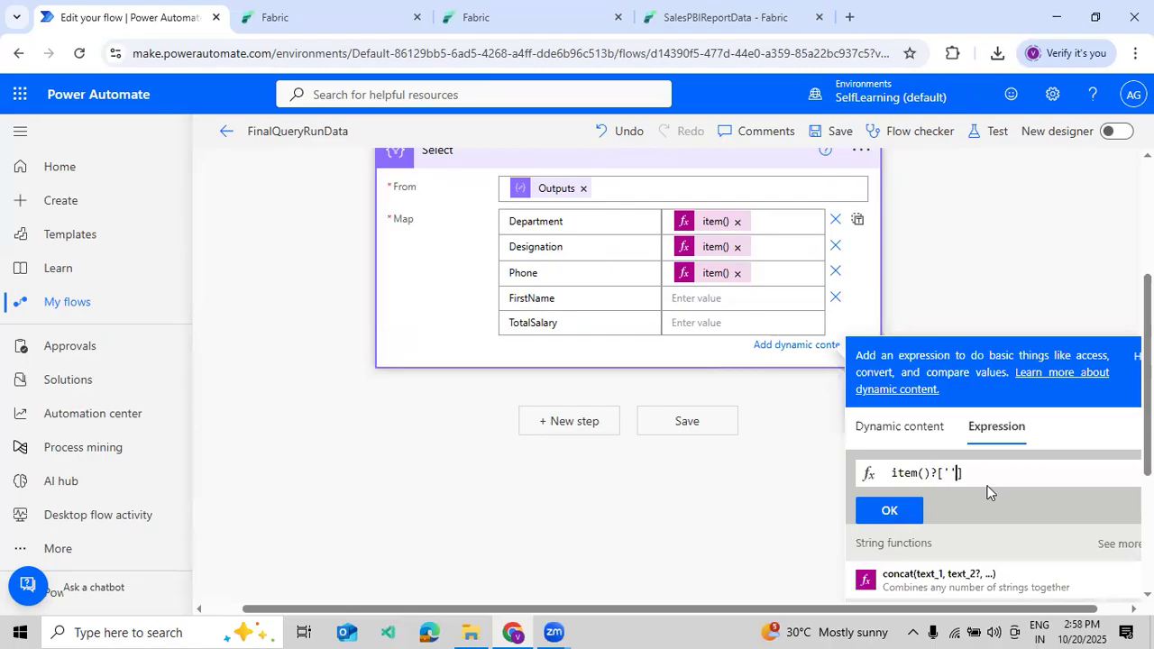
text(EmployeeFirstName)
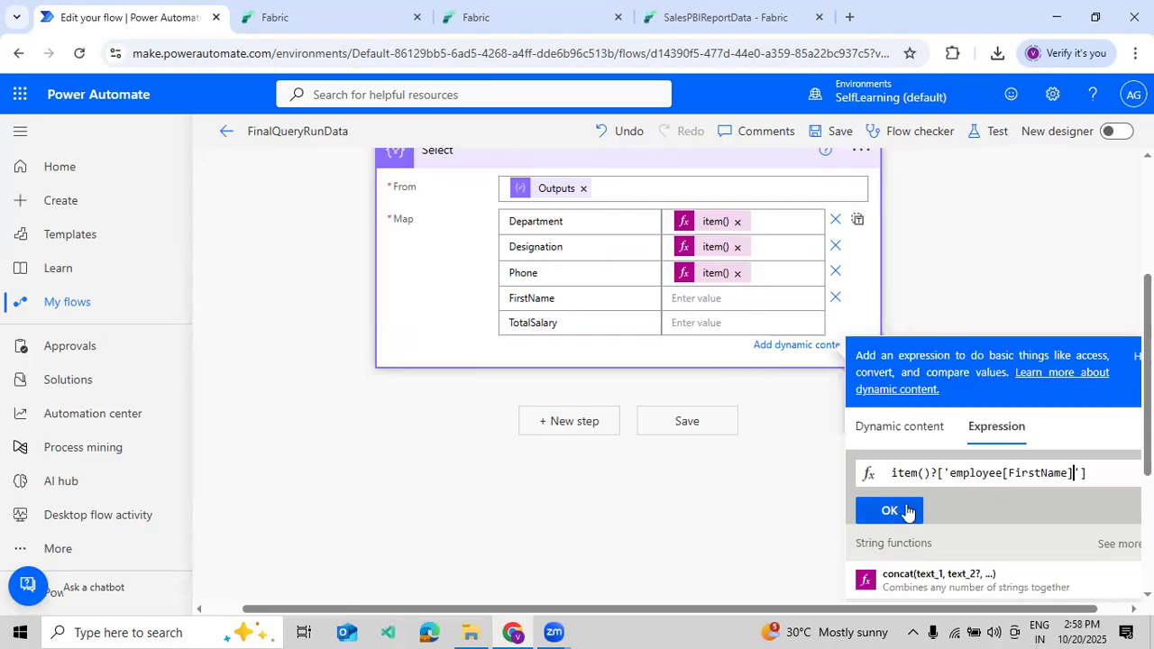
click(900, 510)
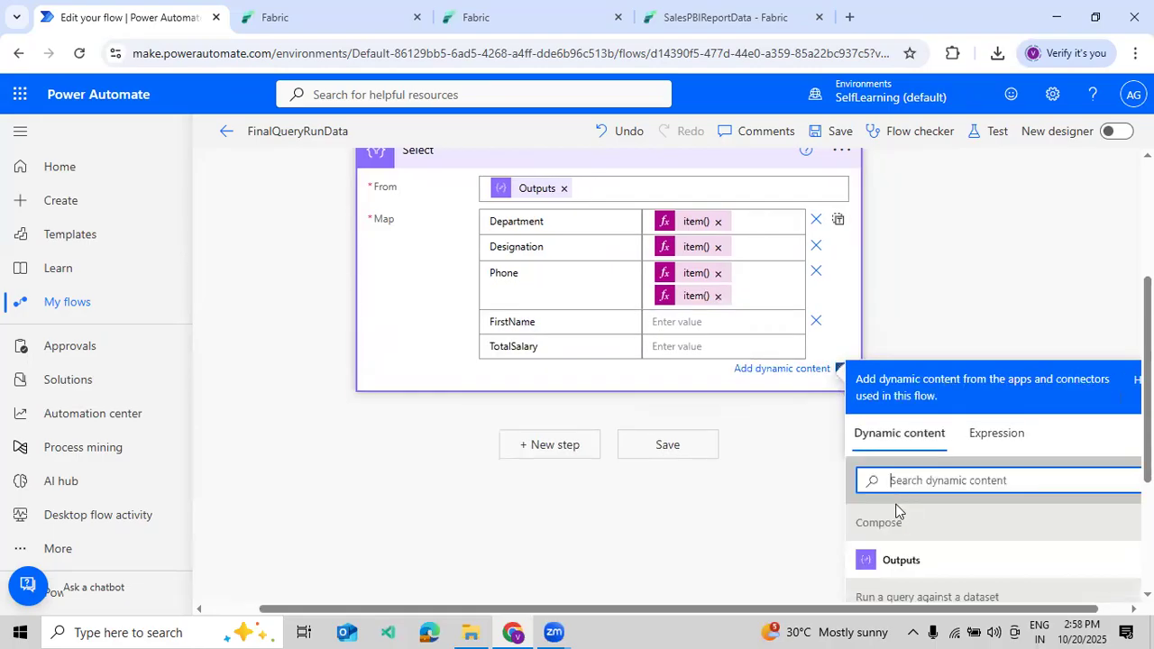
click(718, 296)
Map FirstName in the Select action to the expression item()?['employee[FirstName]'], pasting the copied column reference between the quotes.
click(714, 299)
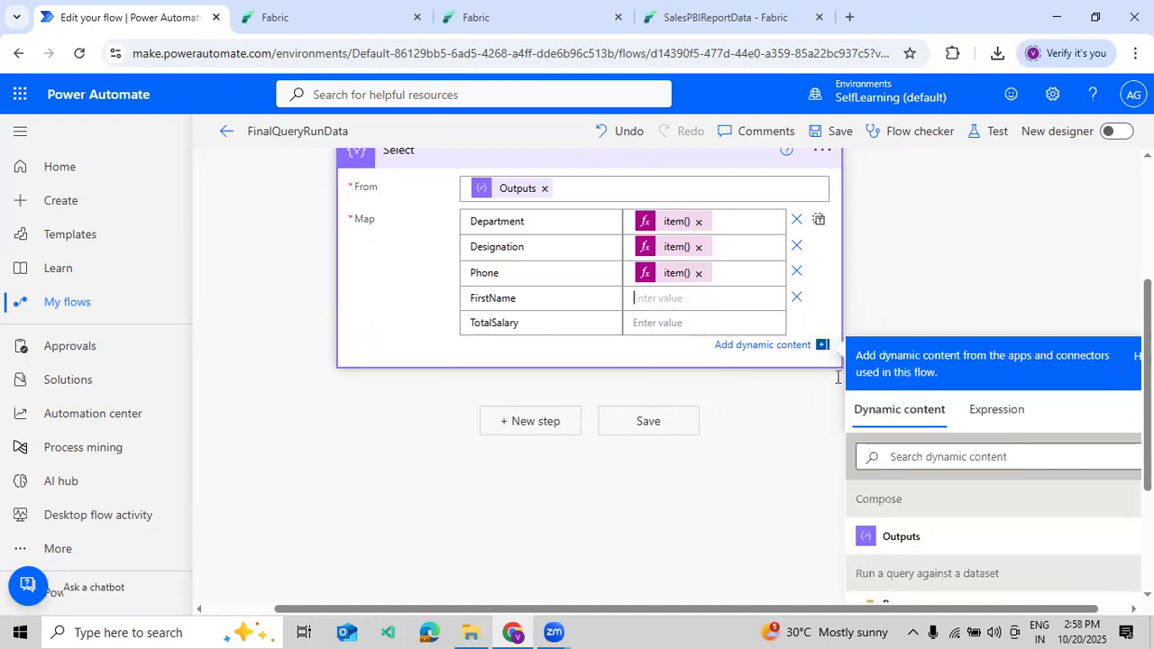
click(994, 412)
text(it)
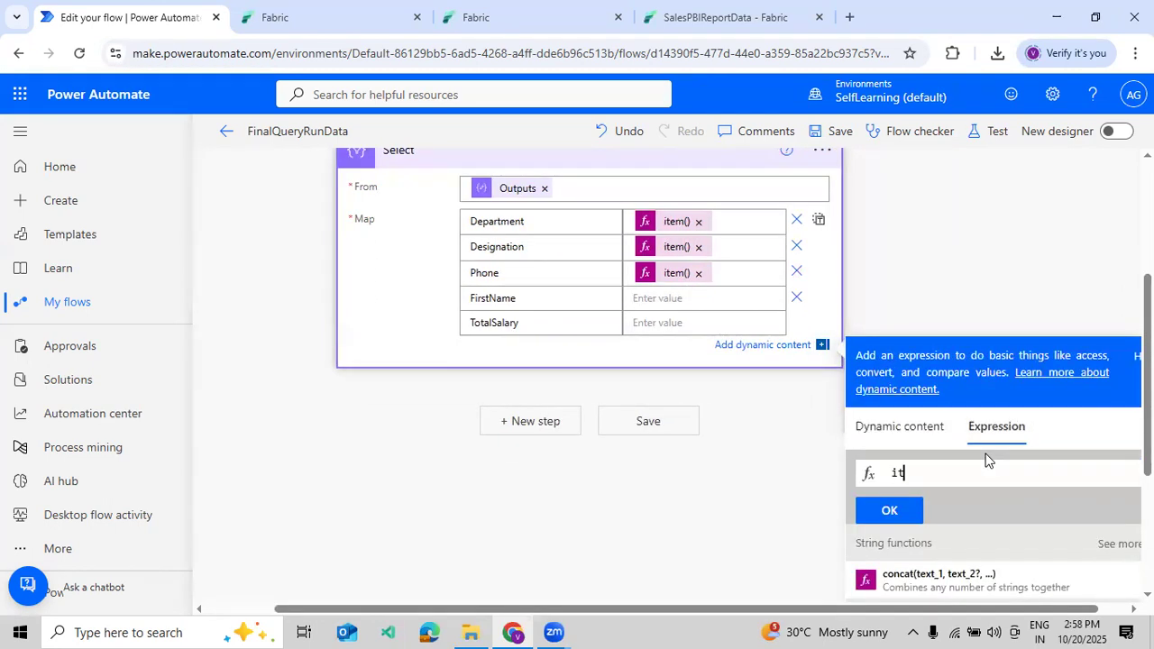
text(em()?[')
key(ctrl+v)
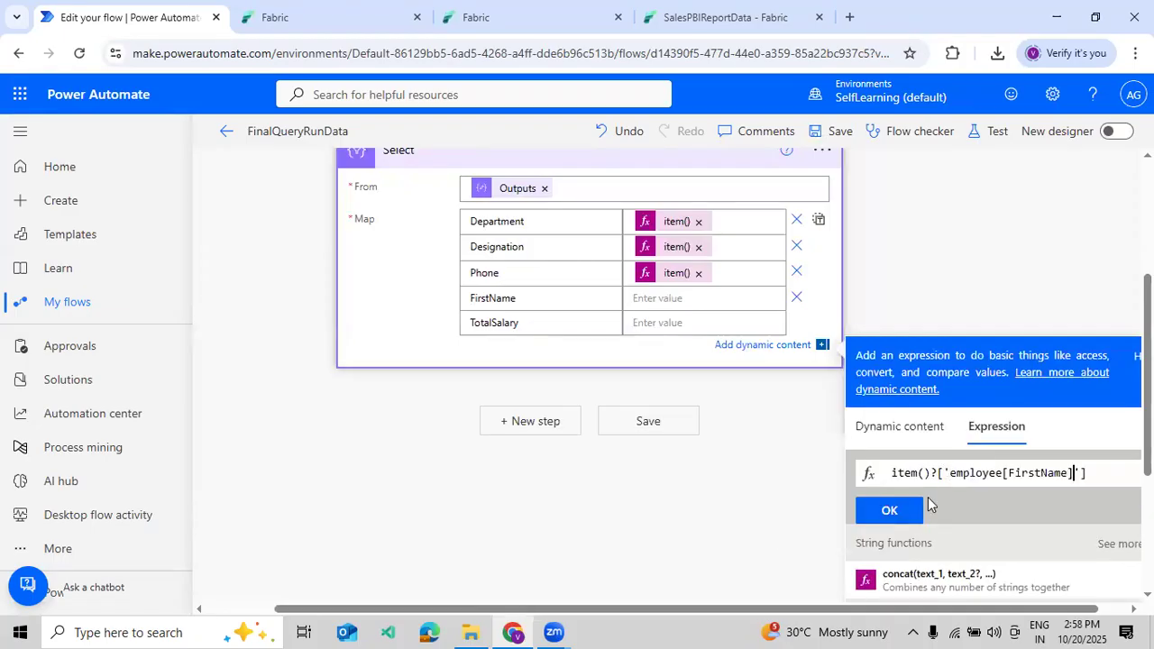
click(890, 512)
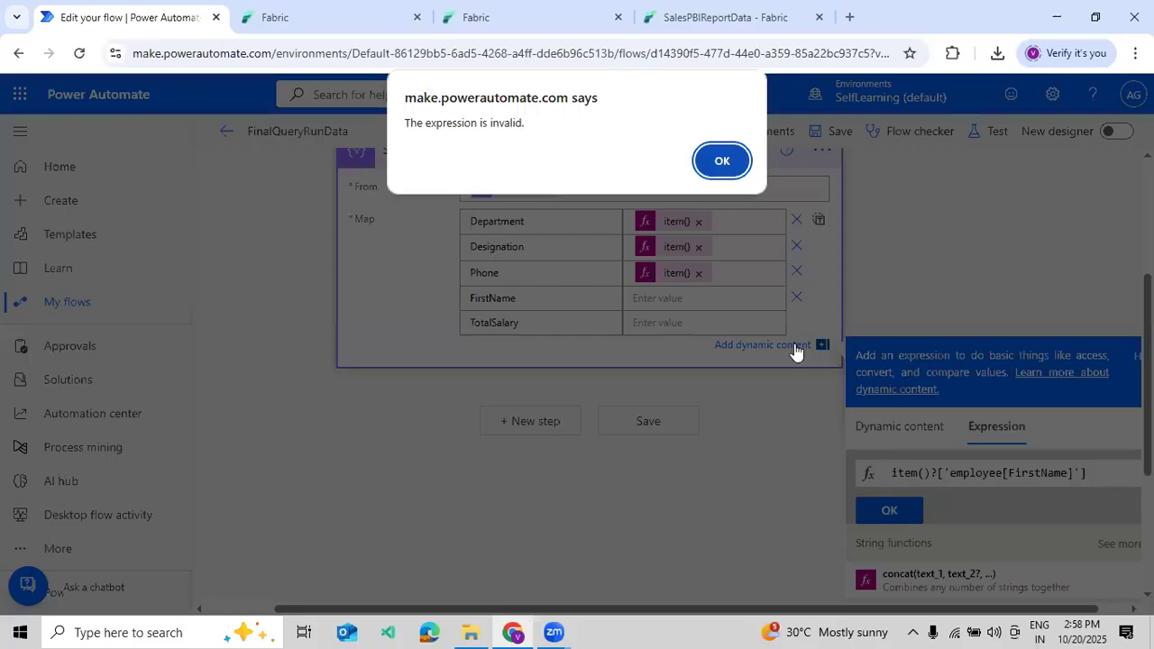
click(738, 160)
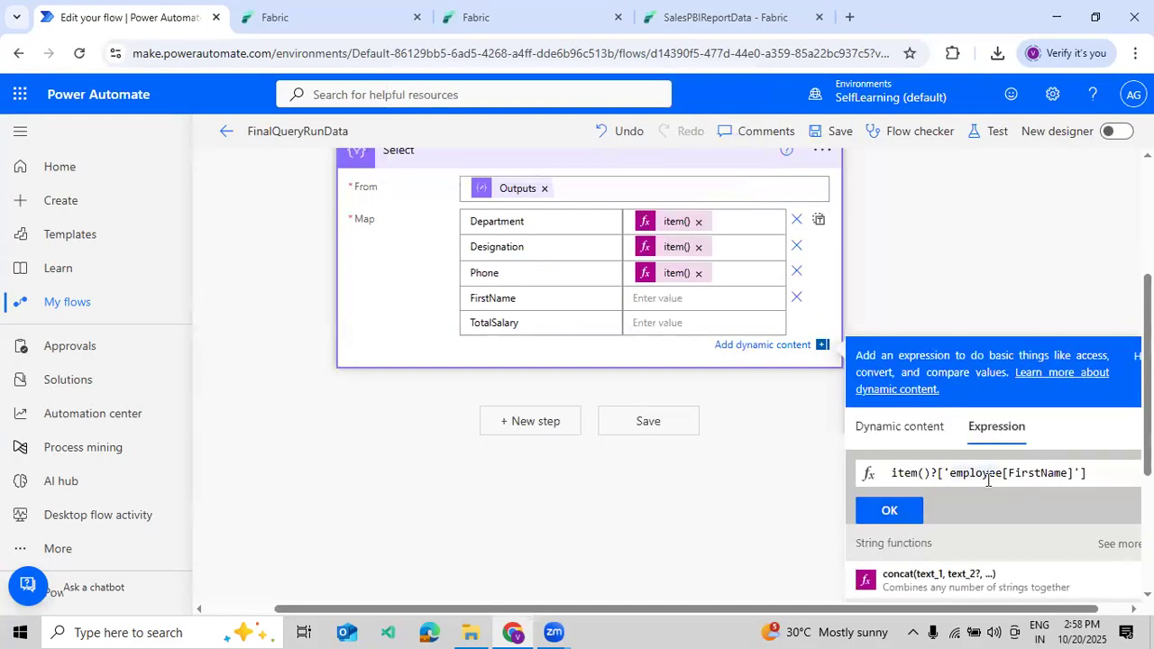
click(889, 511)
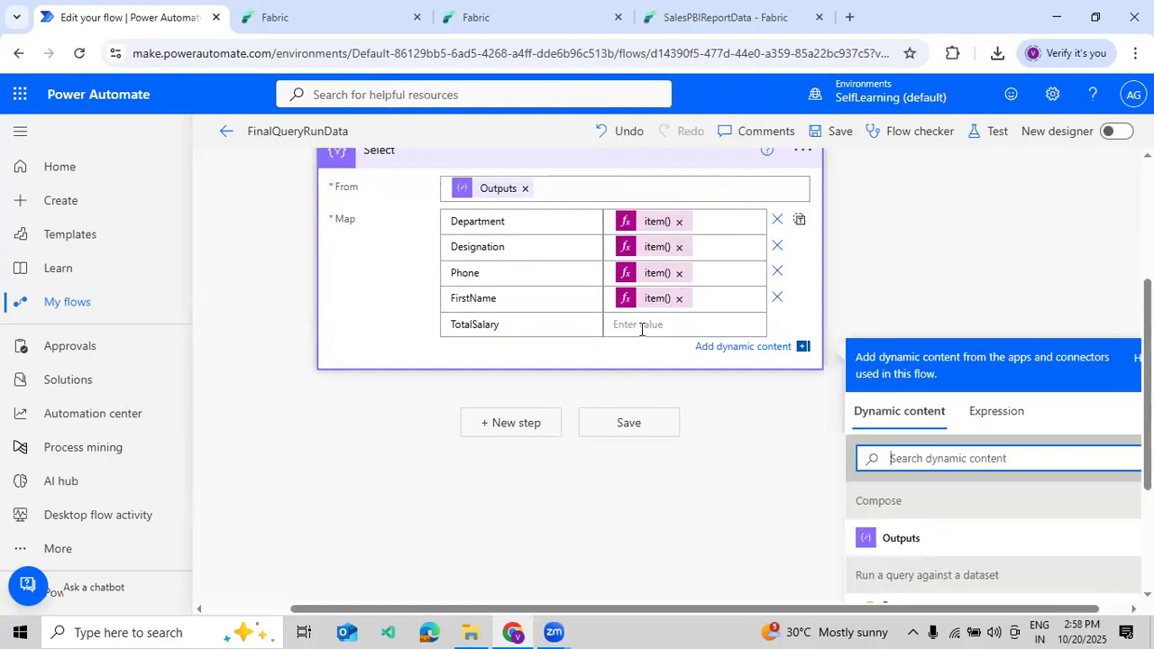
Check the TotalSalary name in the DAX query and map TotalSalary to the expression item()?['TotalSalary'].
click(299, 20)
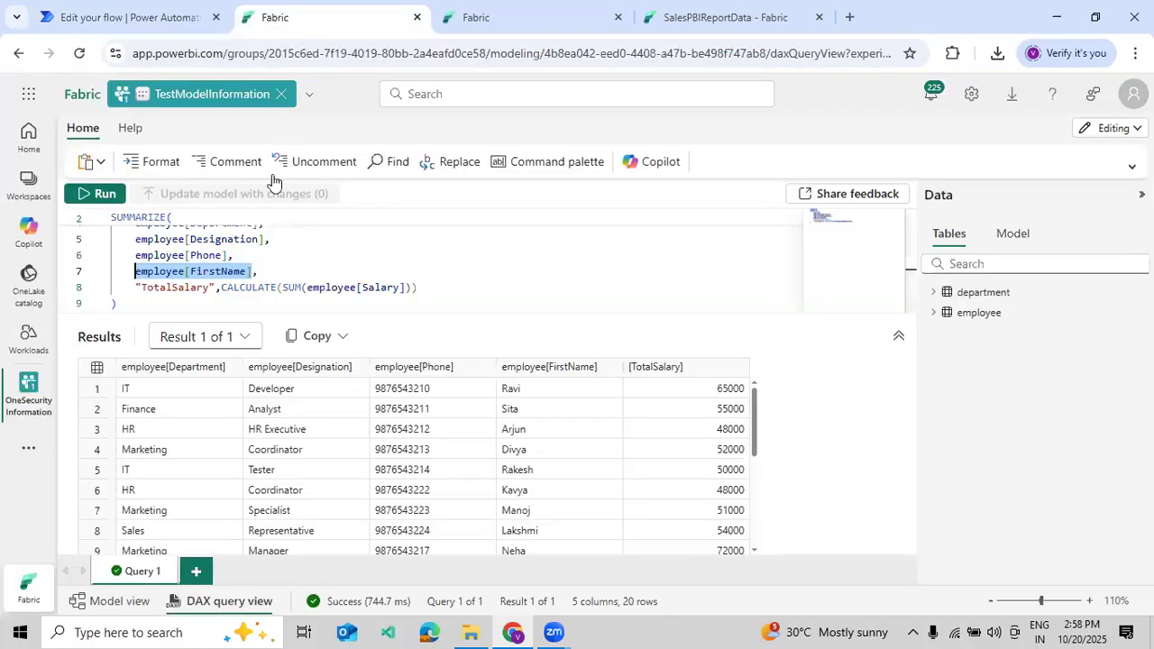
double_click(178, 289)
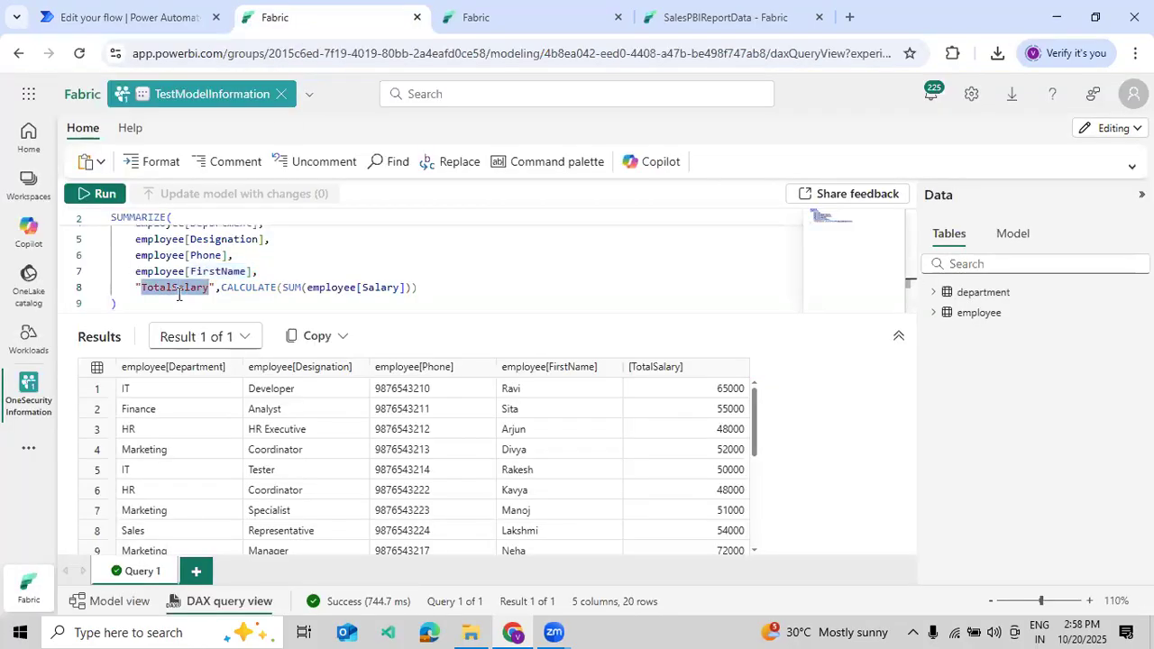
click(126, 17)
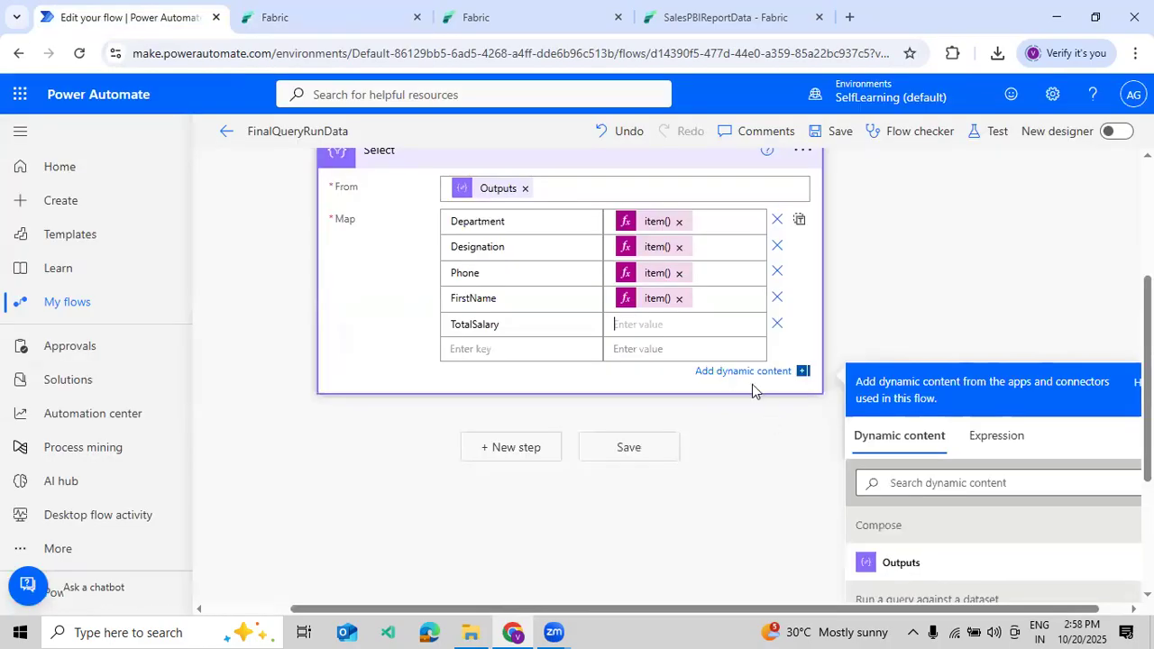
click(988, 437)
text(item()?[])
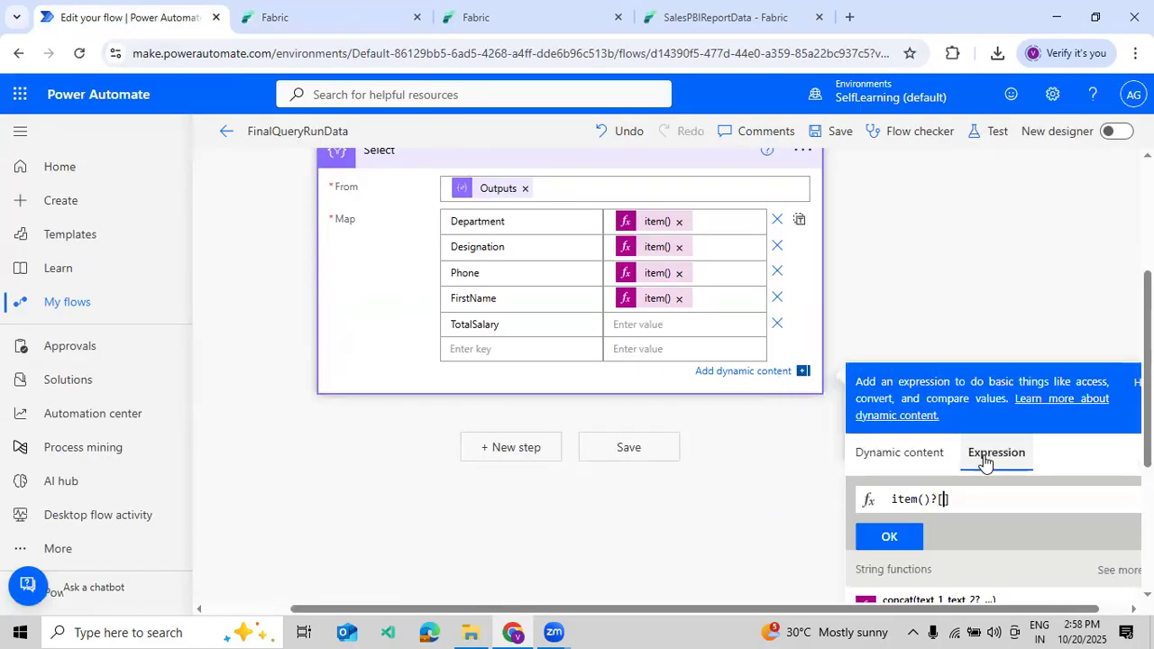
text(')
text(TotalSalary)
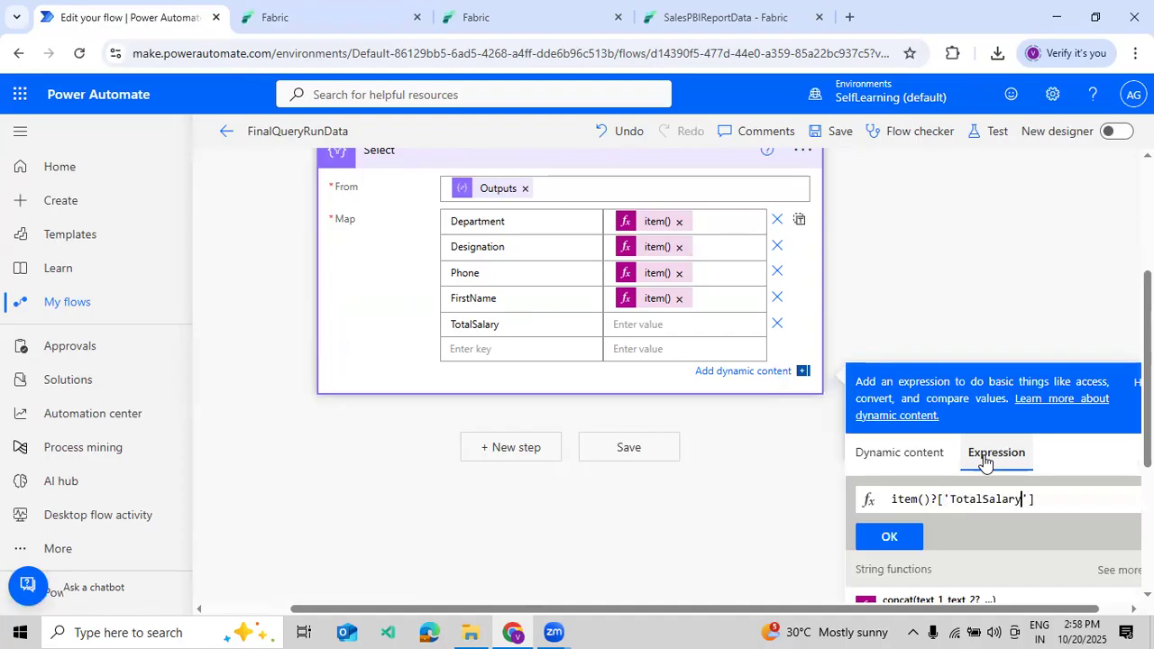
click(880, 538)
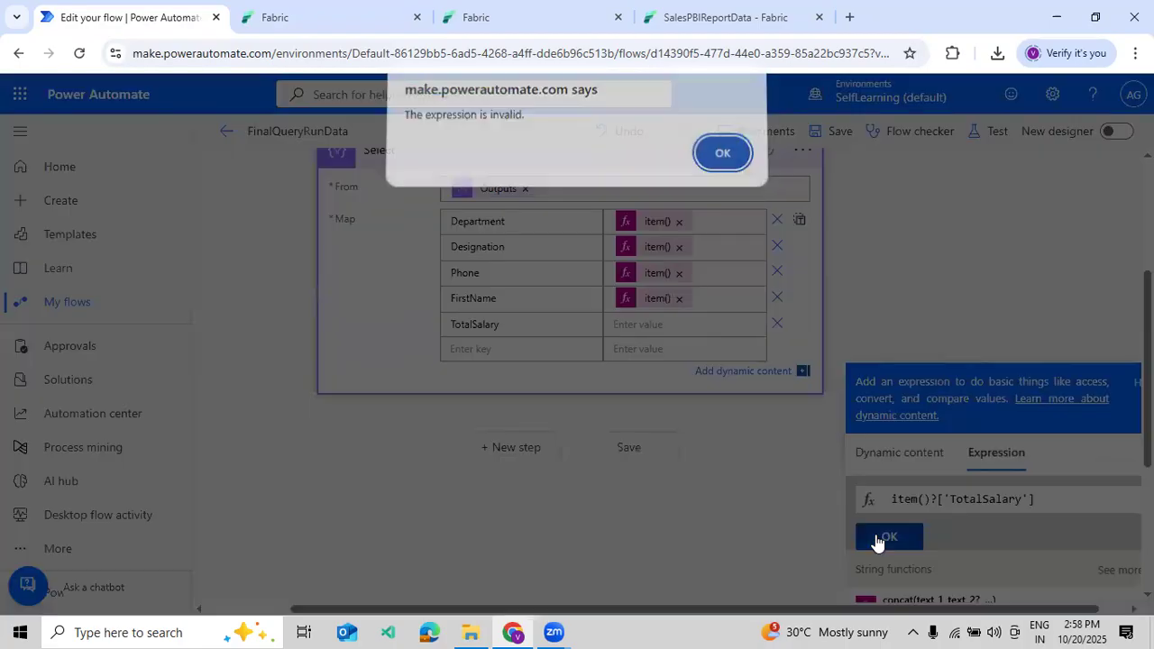
click(721, 155)
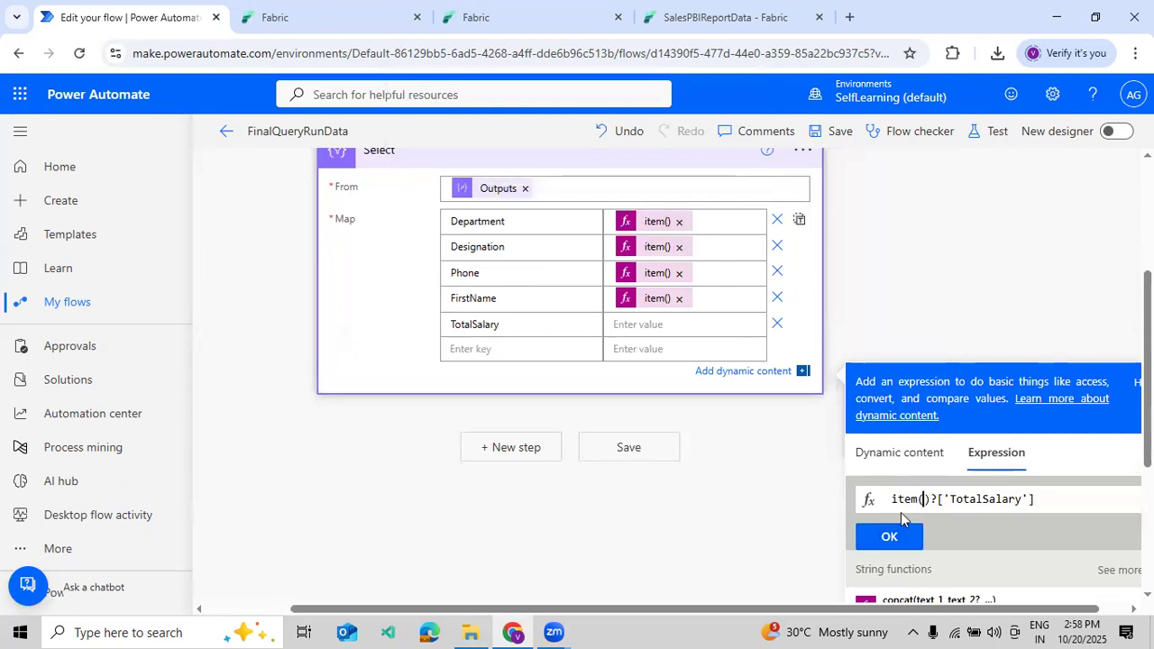
click(889, 537)
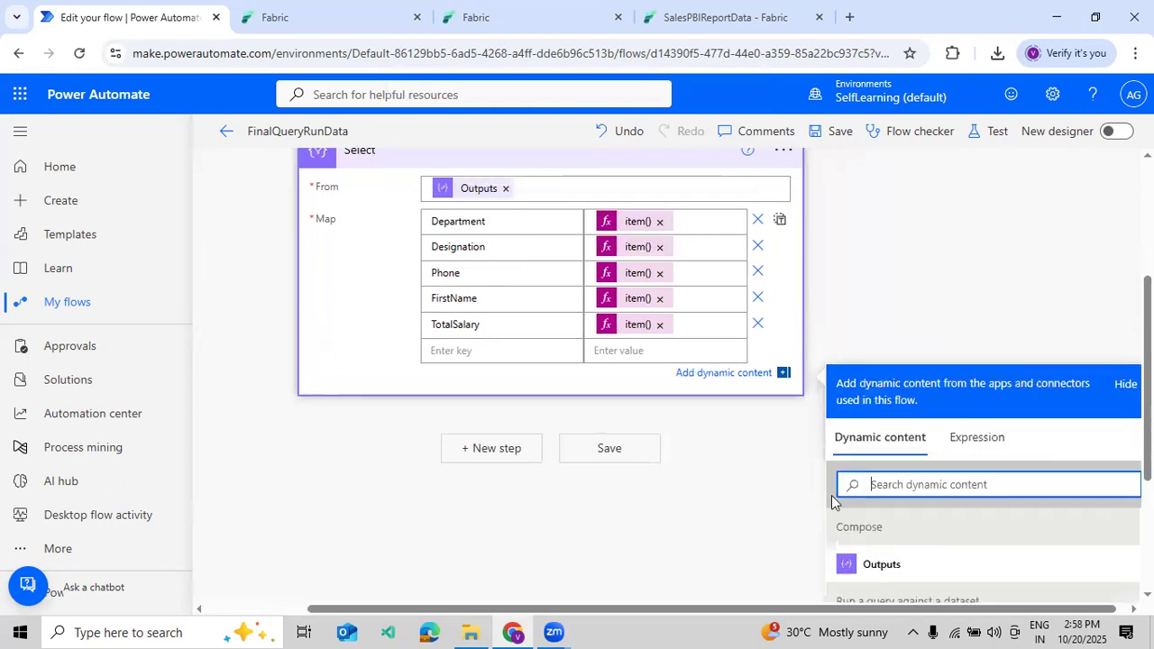
Collapse the Select action, then save and test the flow automatically using the most recent successful test run.
click(921, 279)
scroll(922, 279, up, 5)
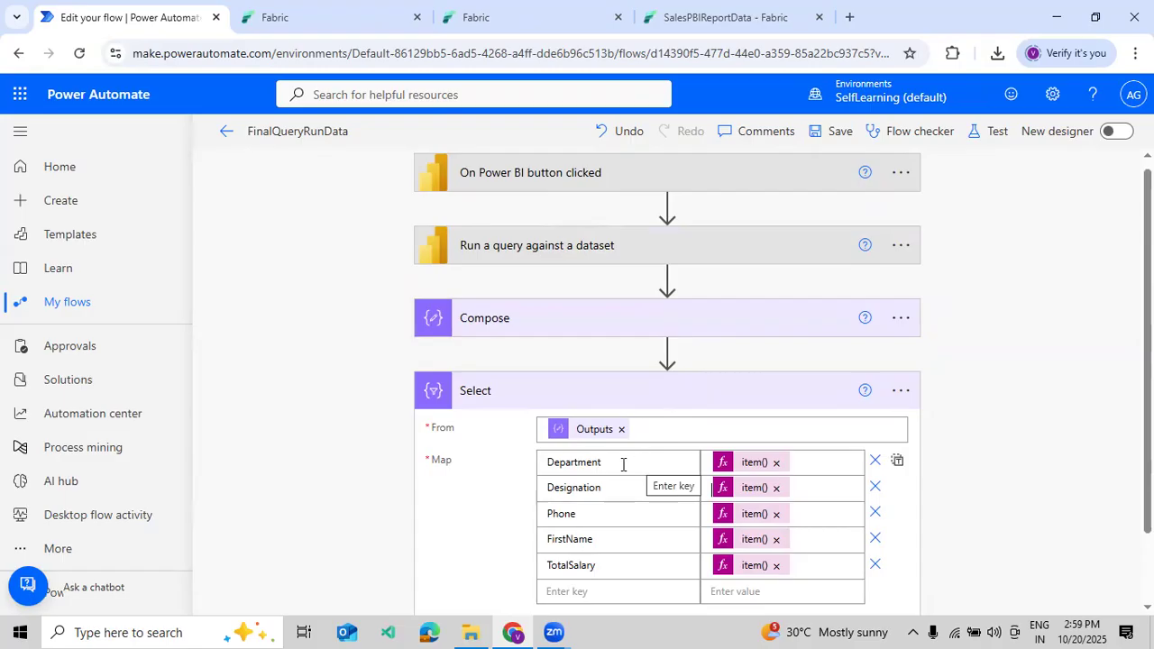
click(759, 391)
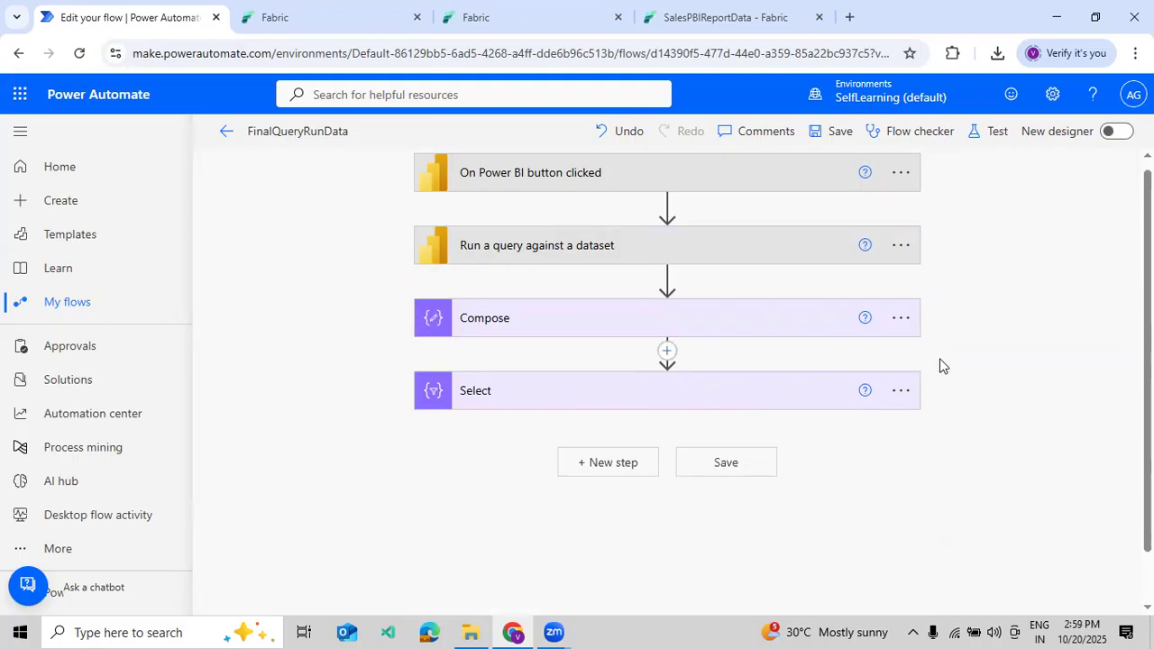
click(982, 135)
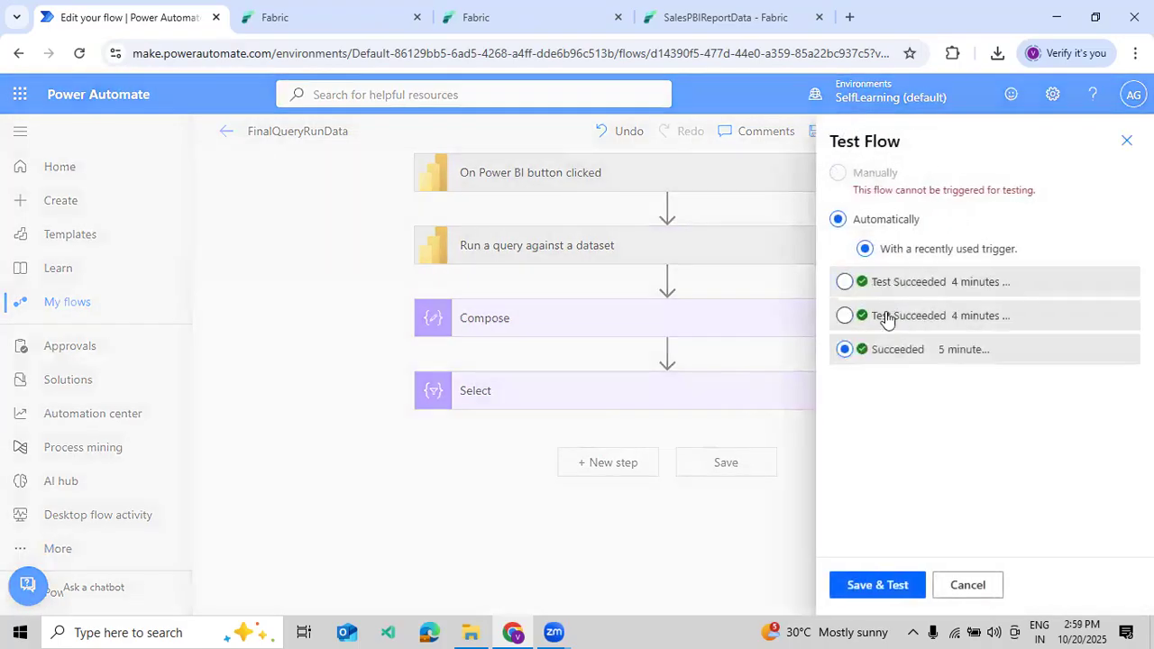
click(845, 281)
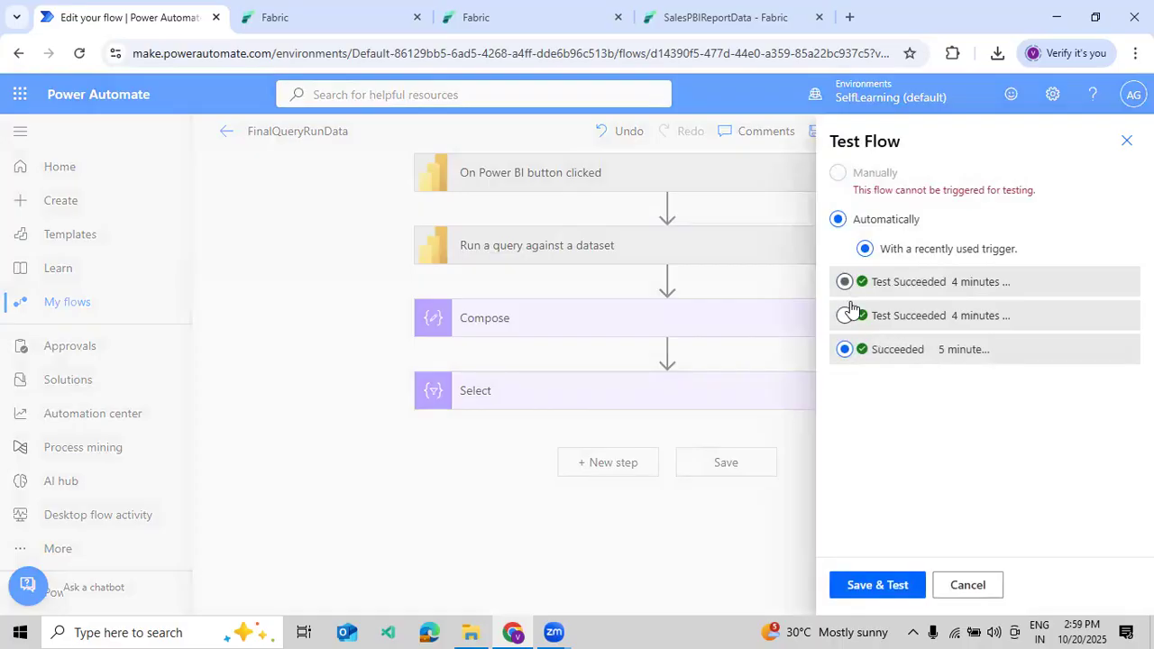
click(869, 585)
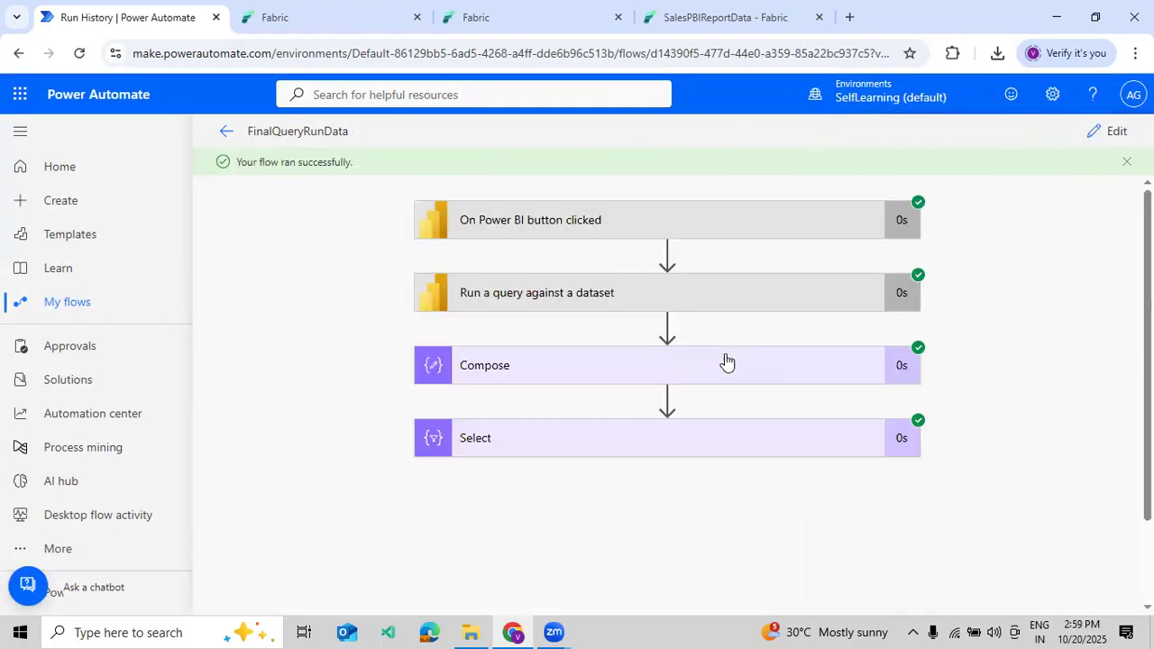
Examine the raw outputs of the Select action in the test run, checking each mapped column including TotalSalary.
click(703, 439)
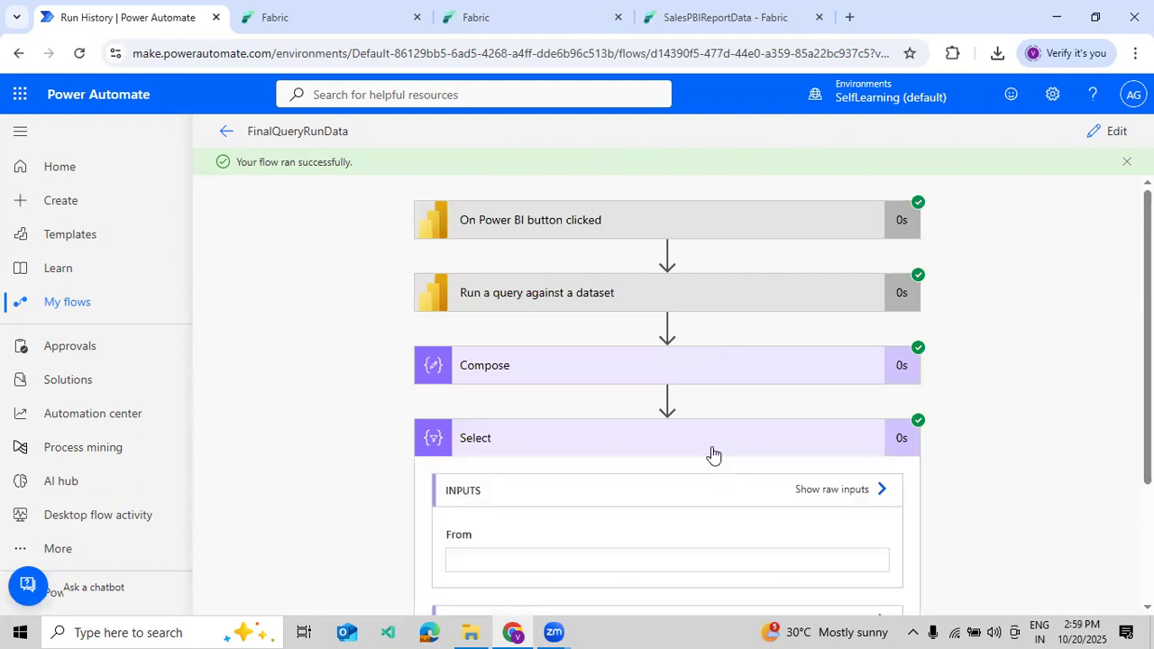
scroll(710, 449, down, 5)
click(814, 352)
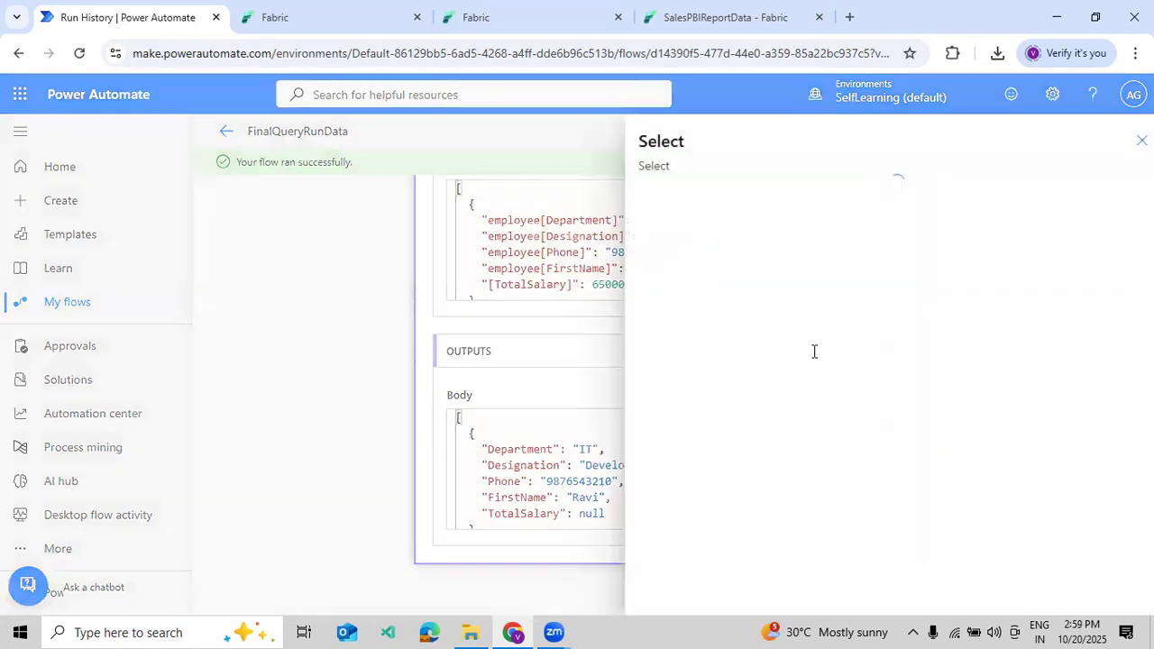
drag(699, 232, 742, 239)
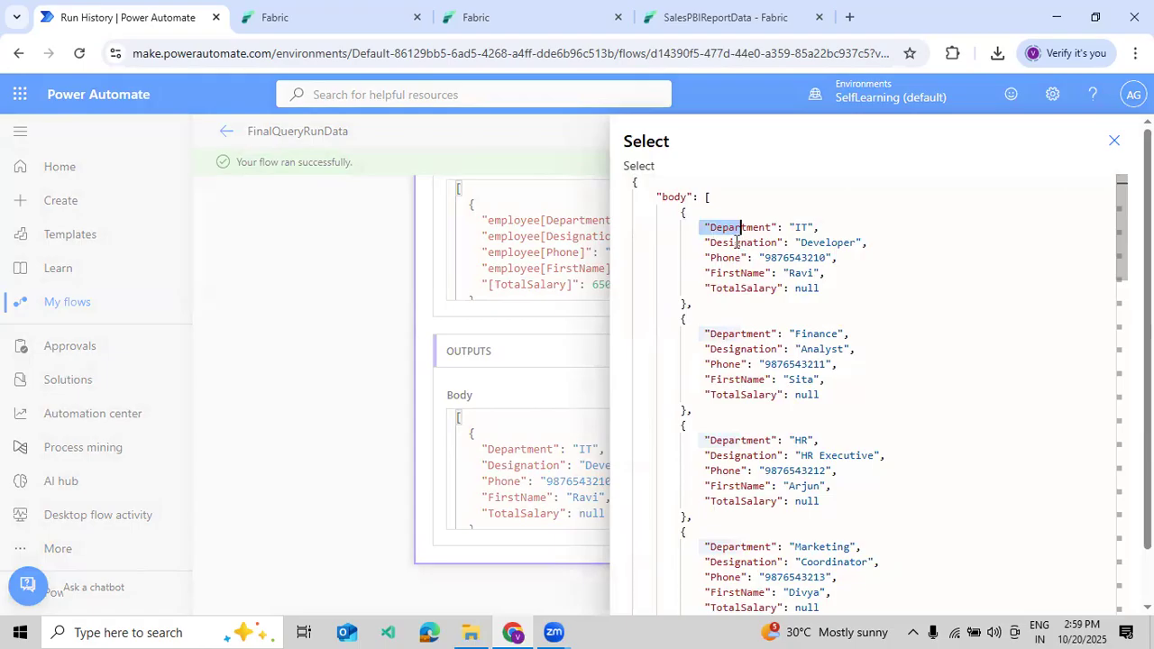
click(738, 242)
click(722, 258)
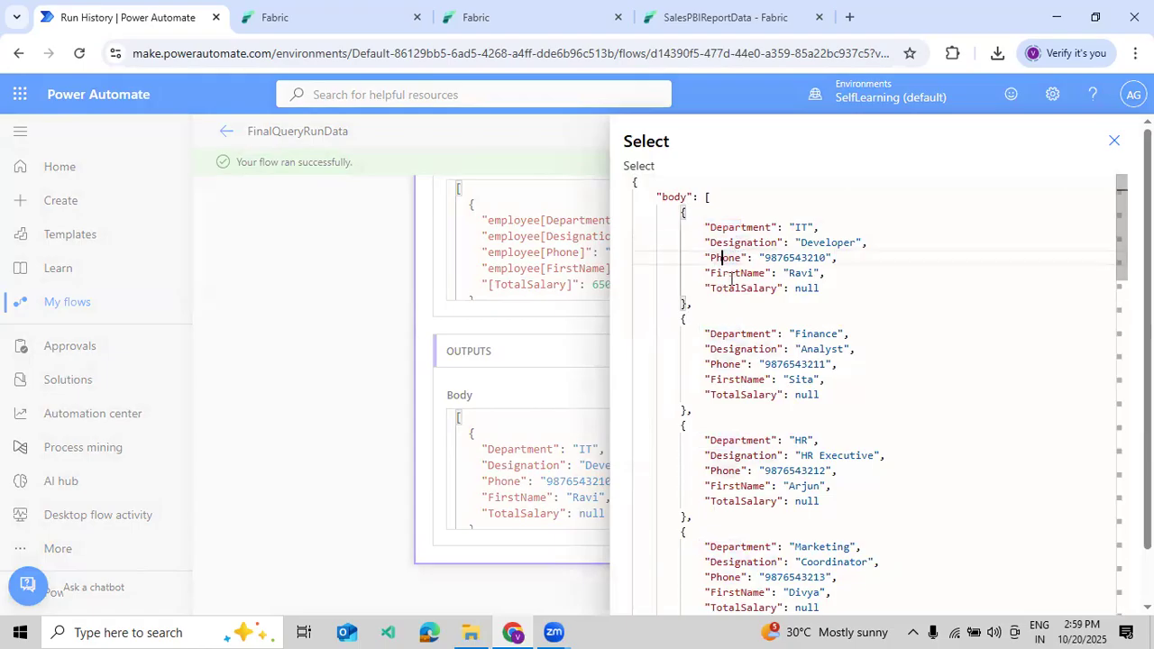
double_click(733, 275)
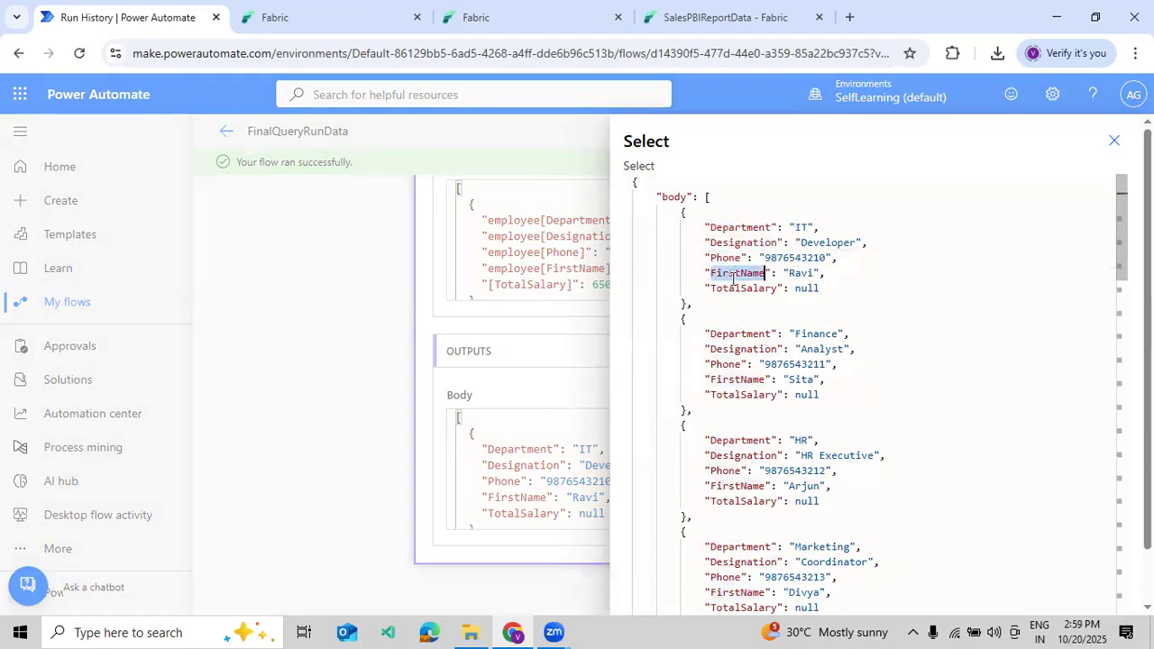
double_click(734, 289)
scroll(745, 336, down, 2)
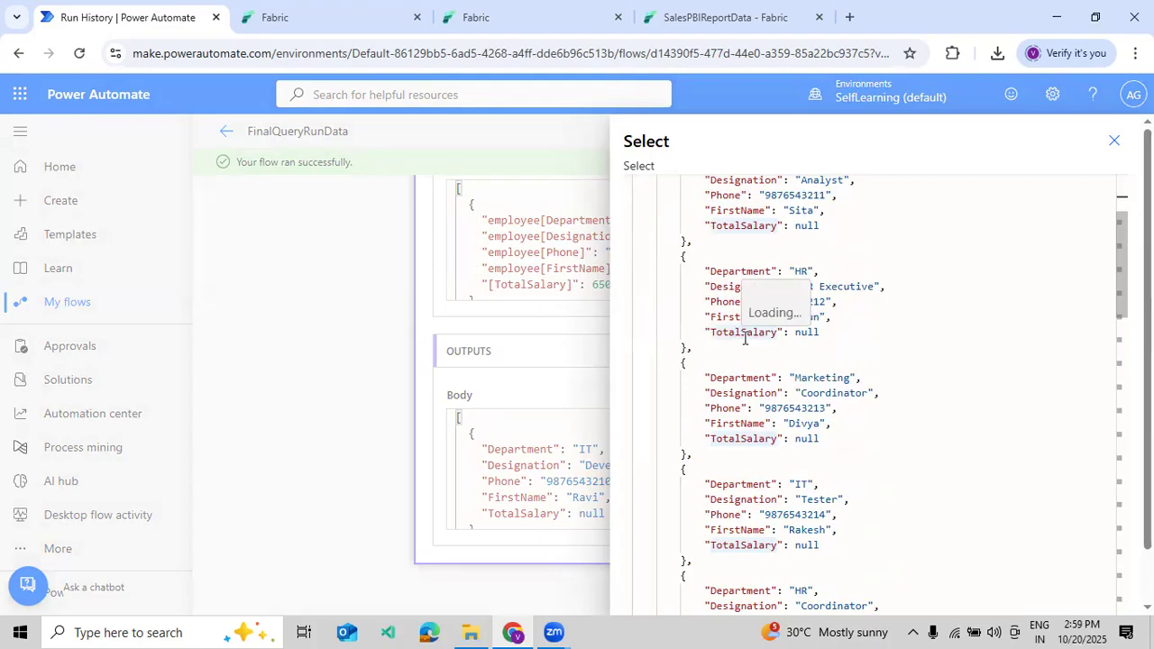
click(1114, 142)
Close the Select outputs, return to editing the flow, and add a SharePoint Create file action after Select.
click(1109, 132)
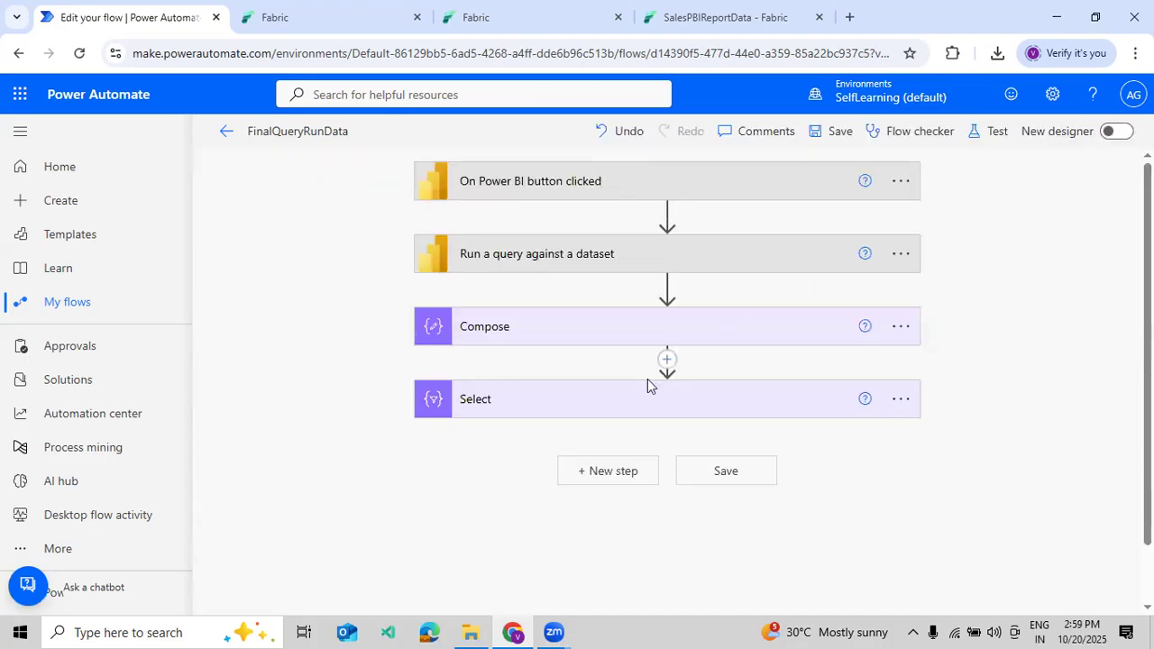
click(605, 472)
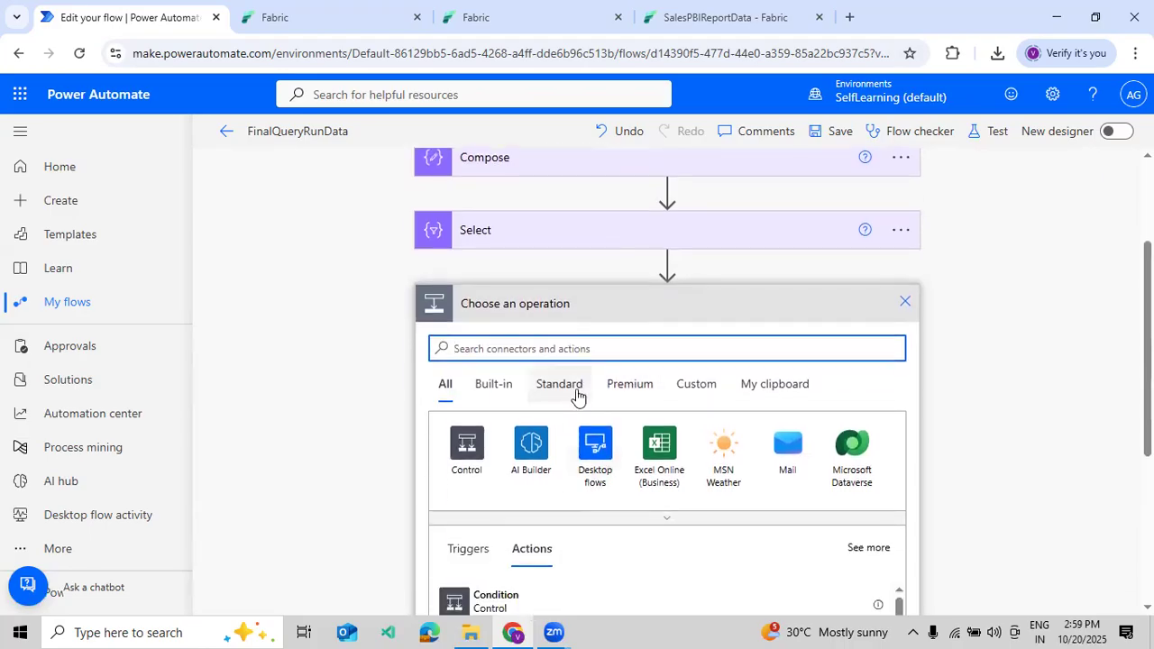
text(Share)
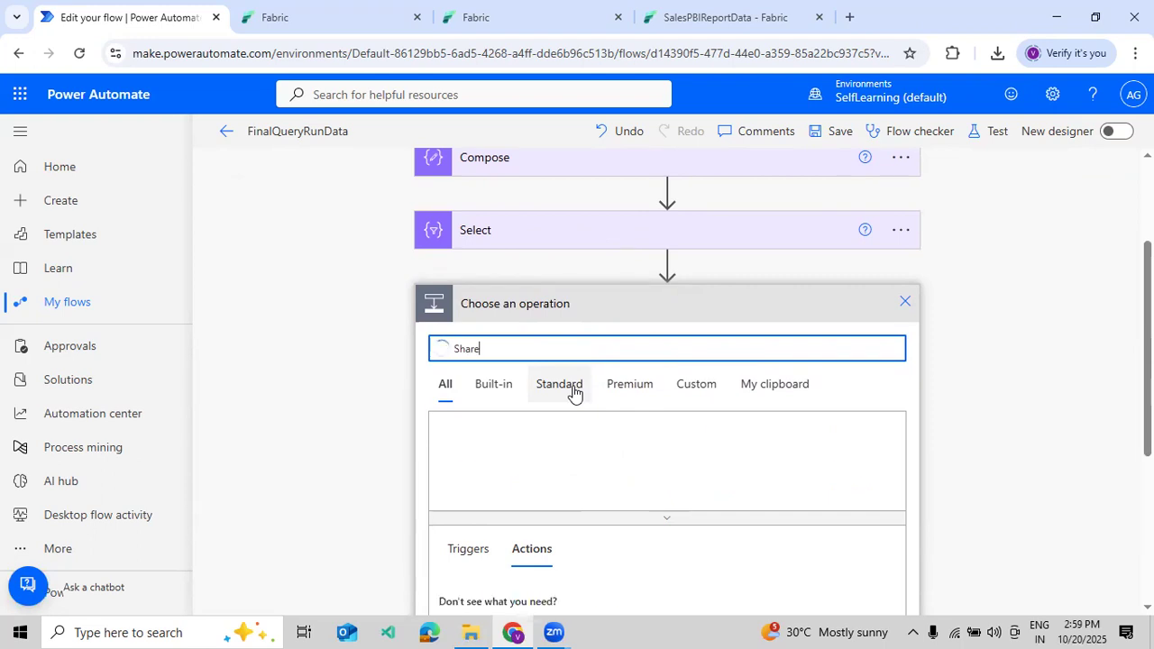
key(BackSpace)
key(BackSpace)
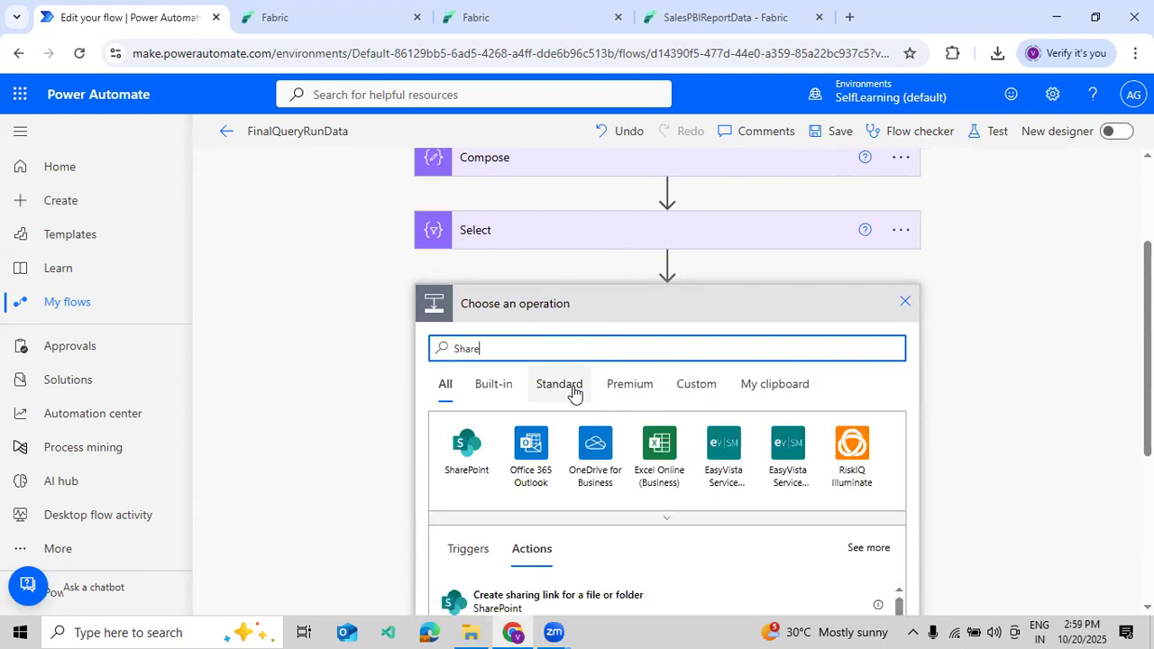
click(594, 458)
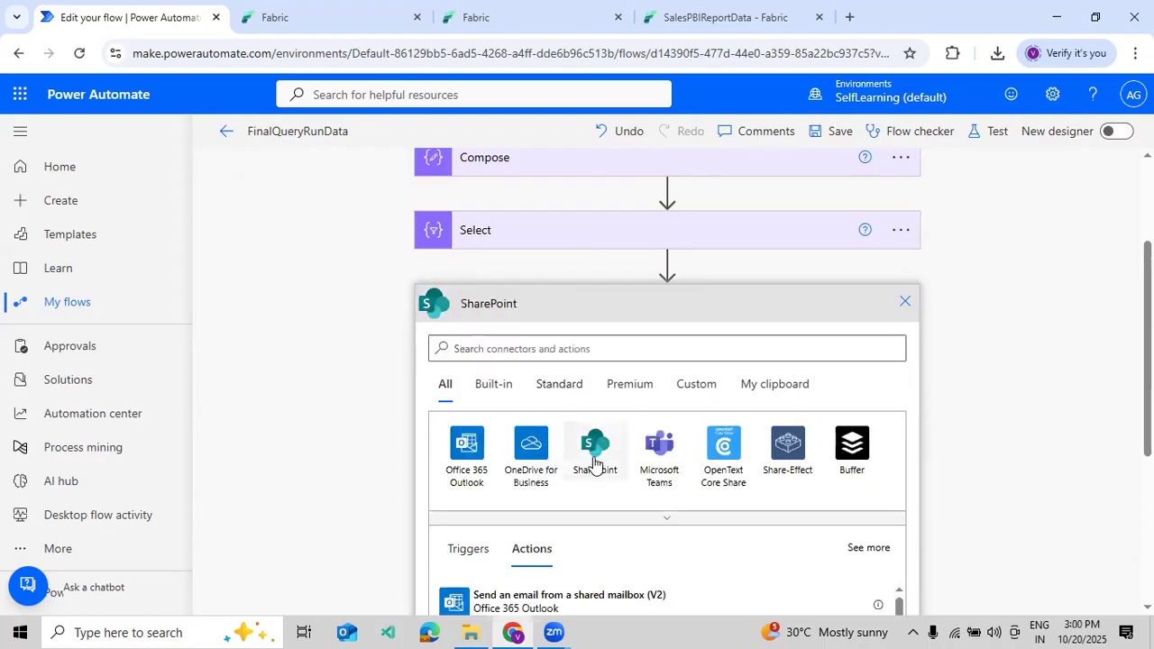
text(create file)
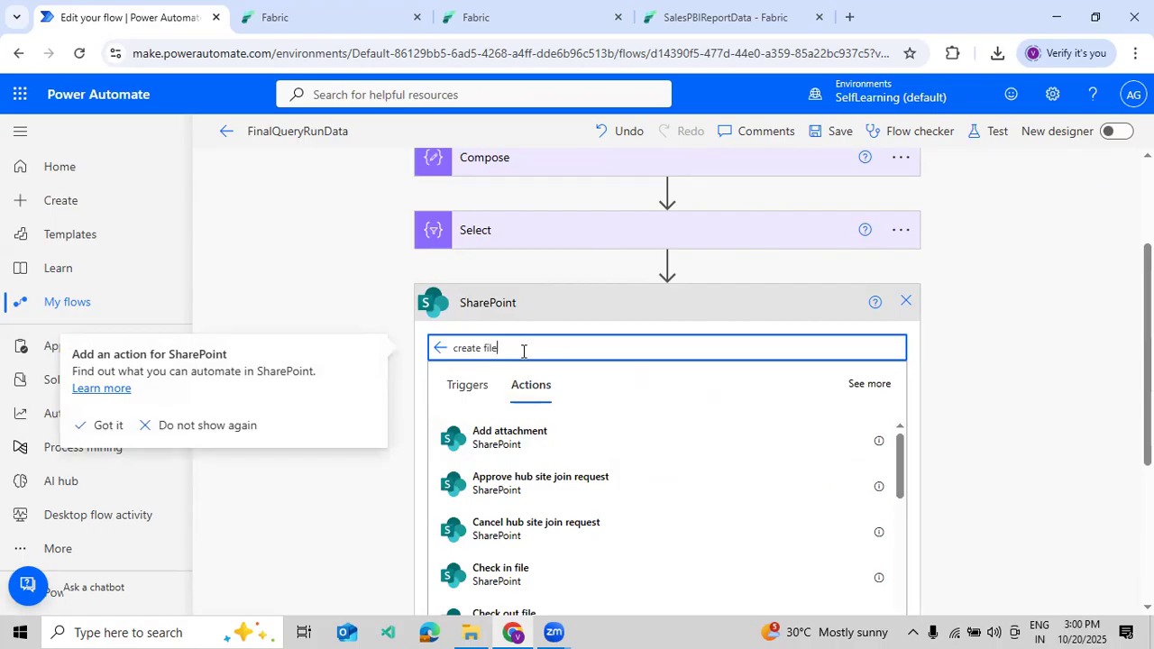
click(512, 450)
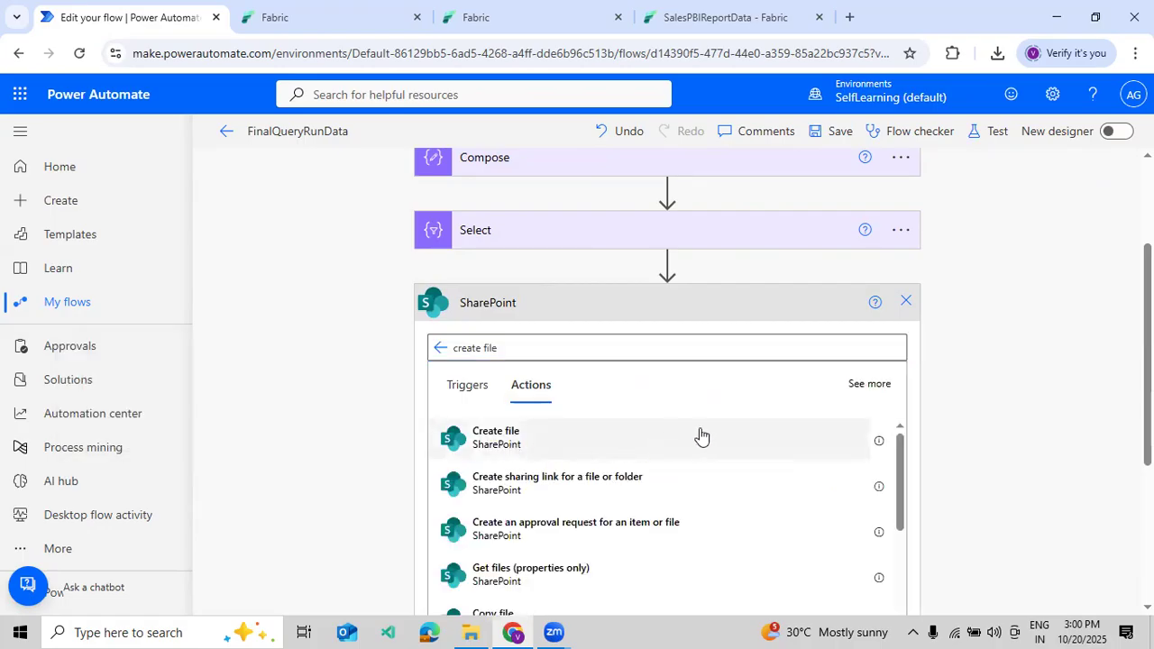
click(738, 426)
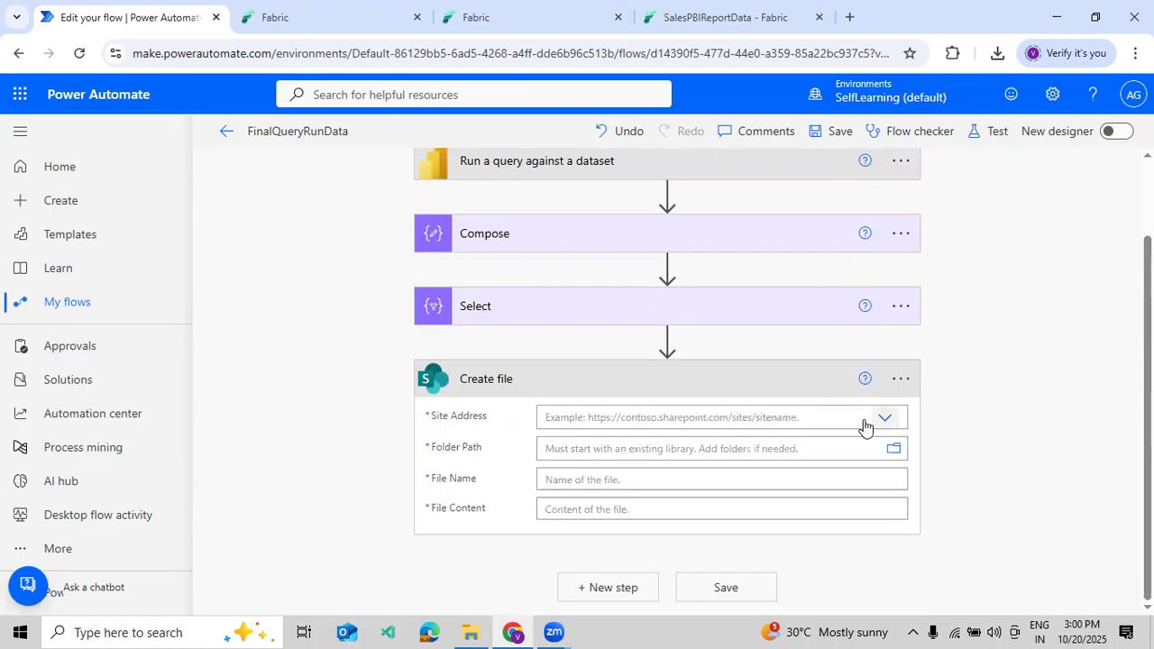
Set the Create file site address to SalesSite, the folder path to /Shared Documents/DemoFolderInfo and the file name to Test.csv.
click(864, 426)
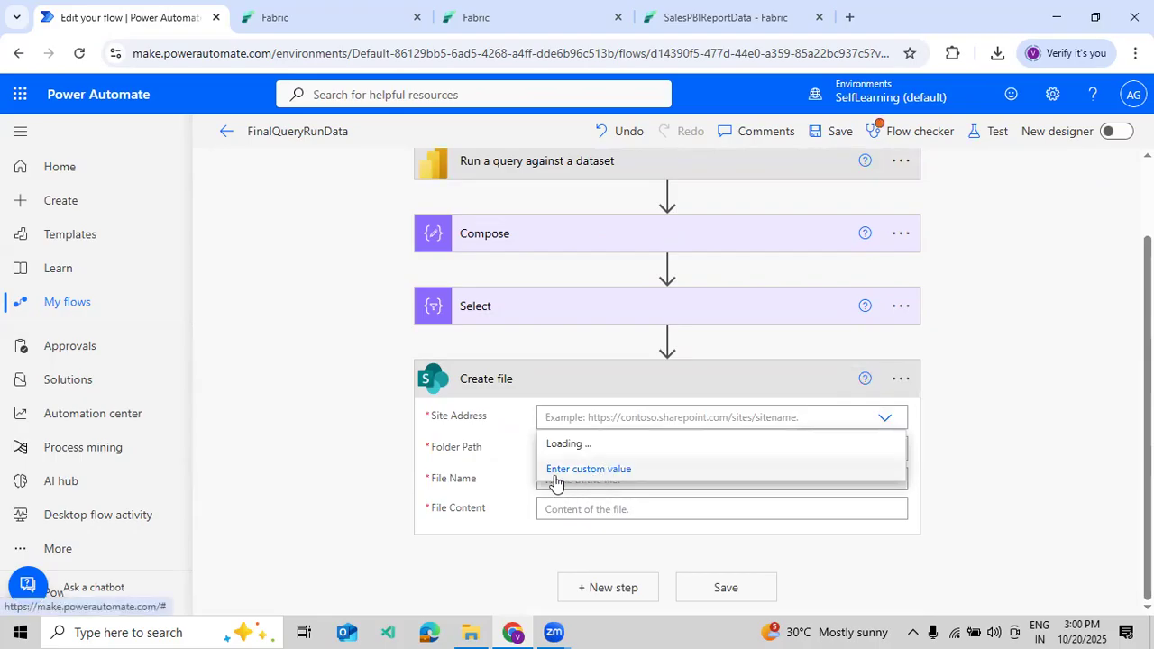
click(584, 471)
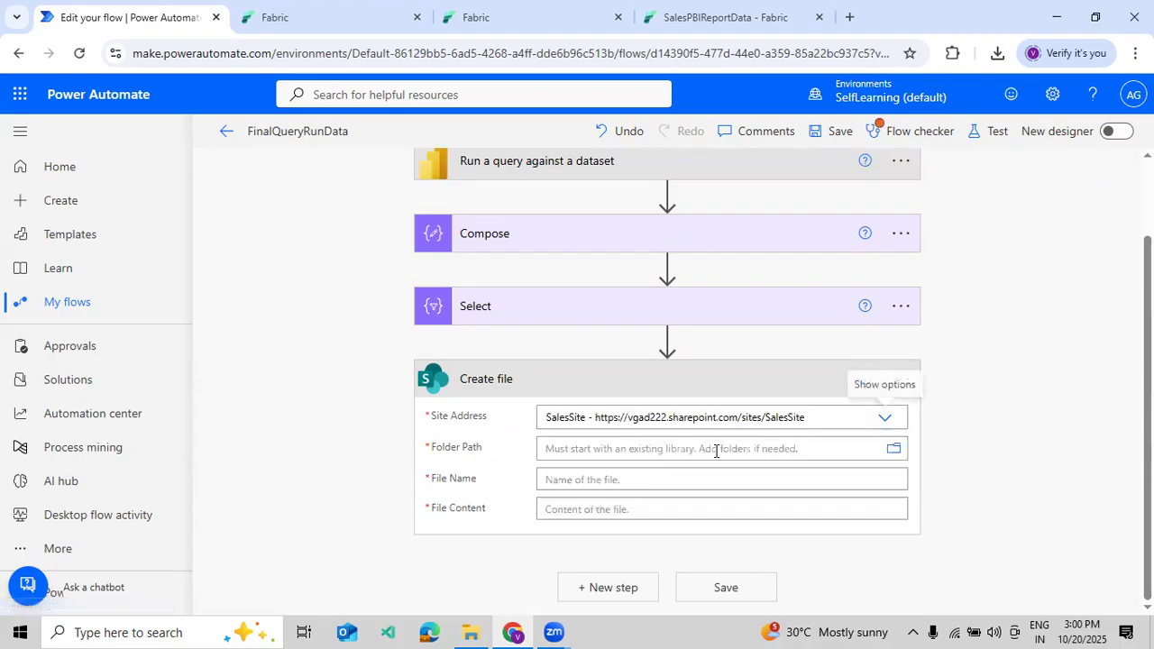
click(893, 448)
click(856, 318)
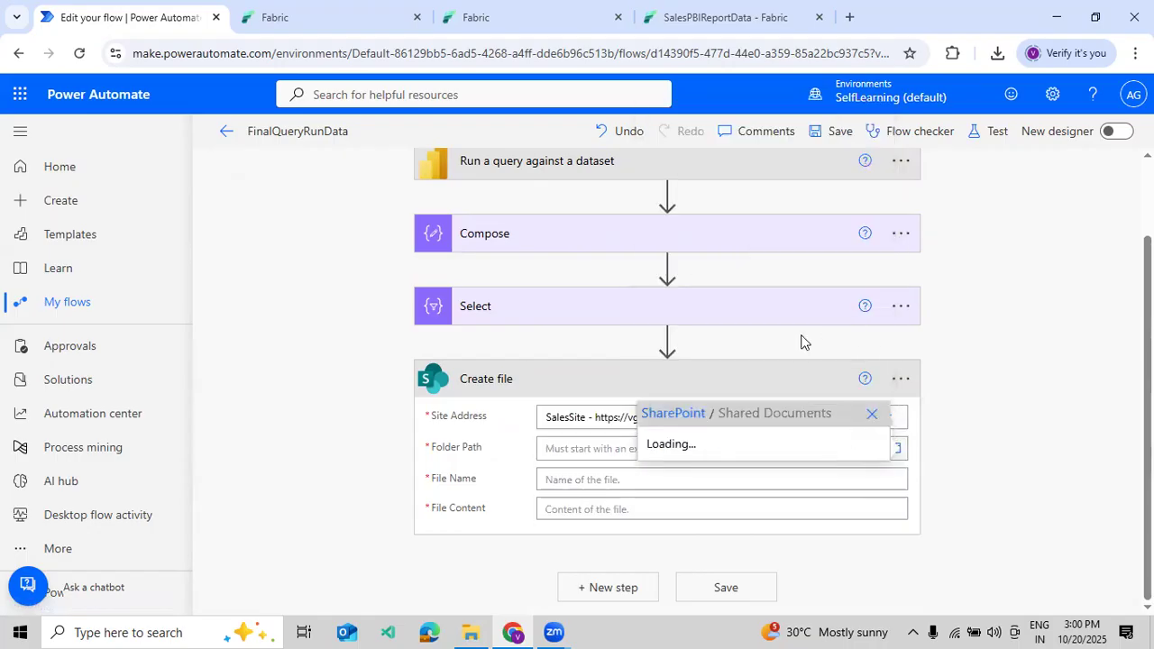
click(696, 407)
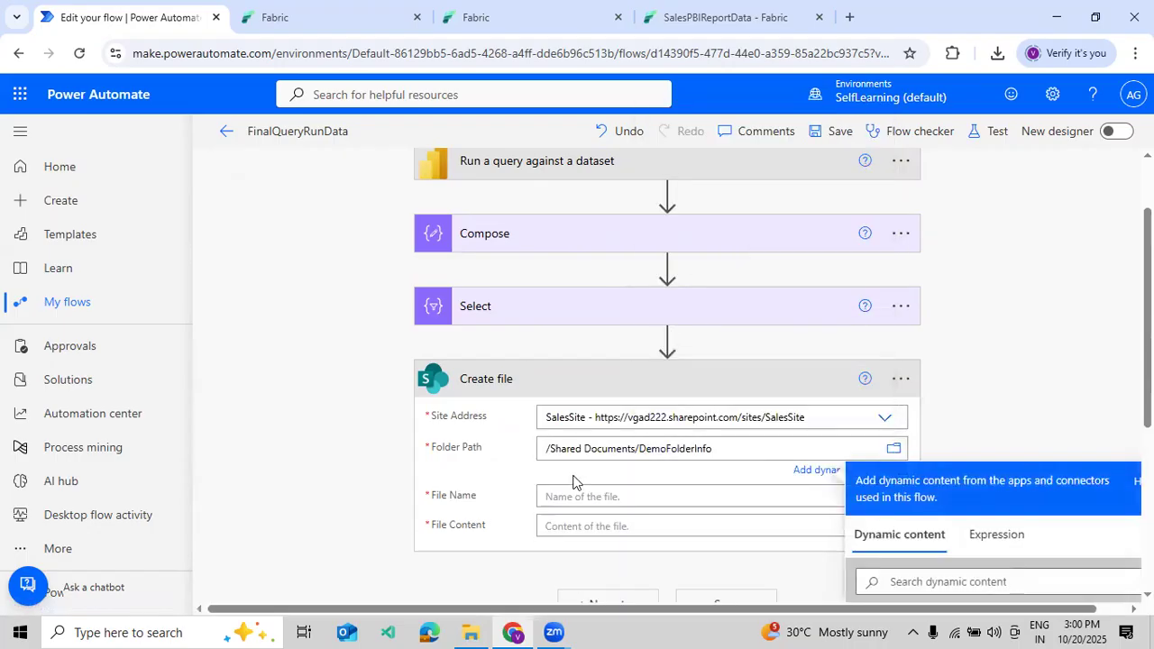
click(575, 480)
text(Test.csv)
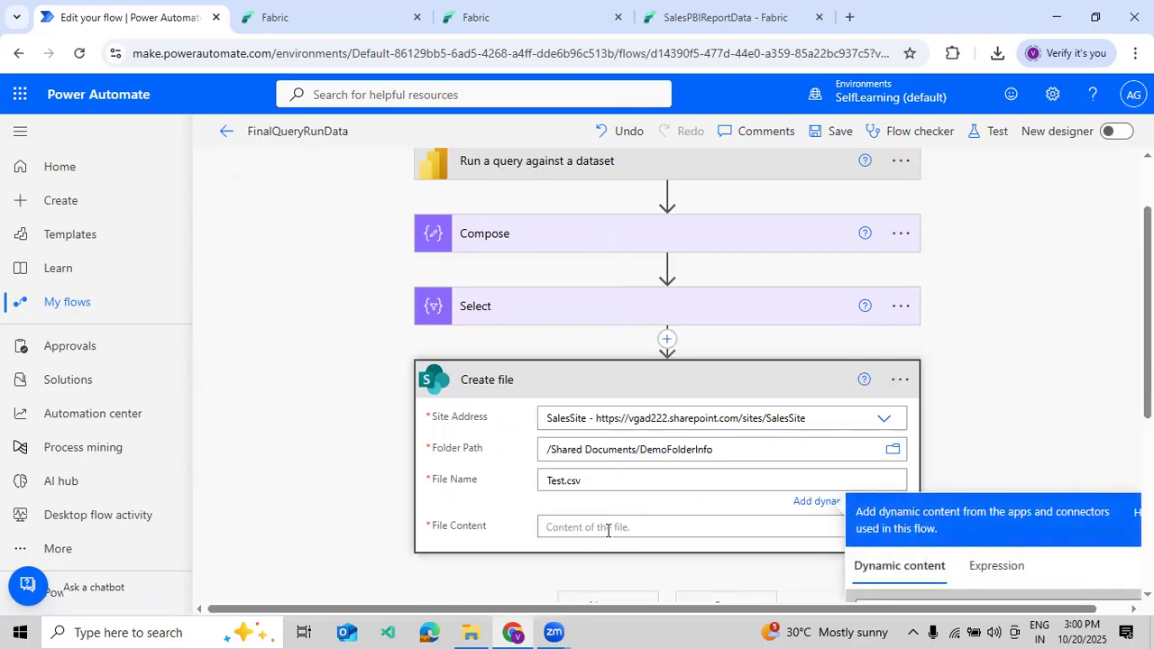
Insert a Data Operation Create CSV table action between Select and Create file, with From set to the Select output.
scroll(857, 559, down, 3)
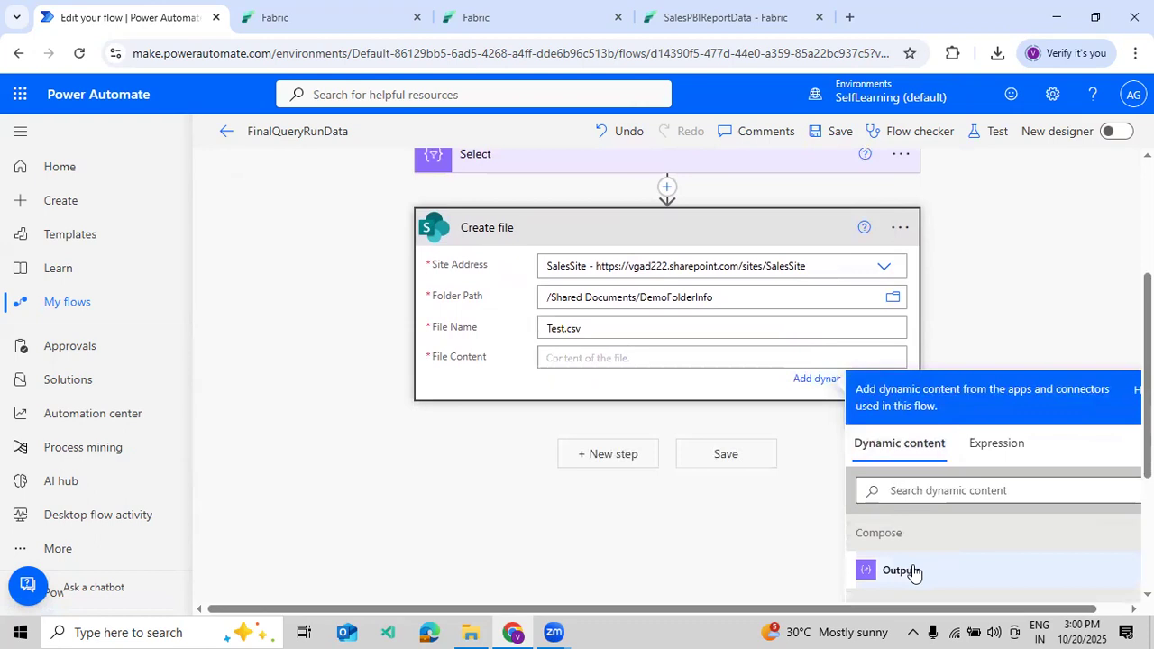
scroll(912, 570, down, 5)
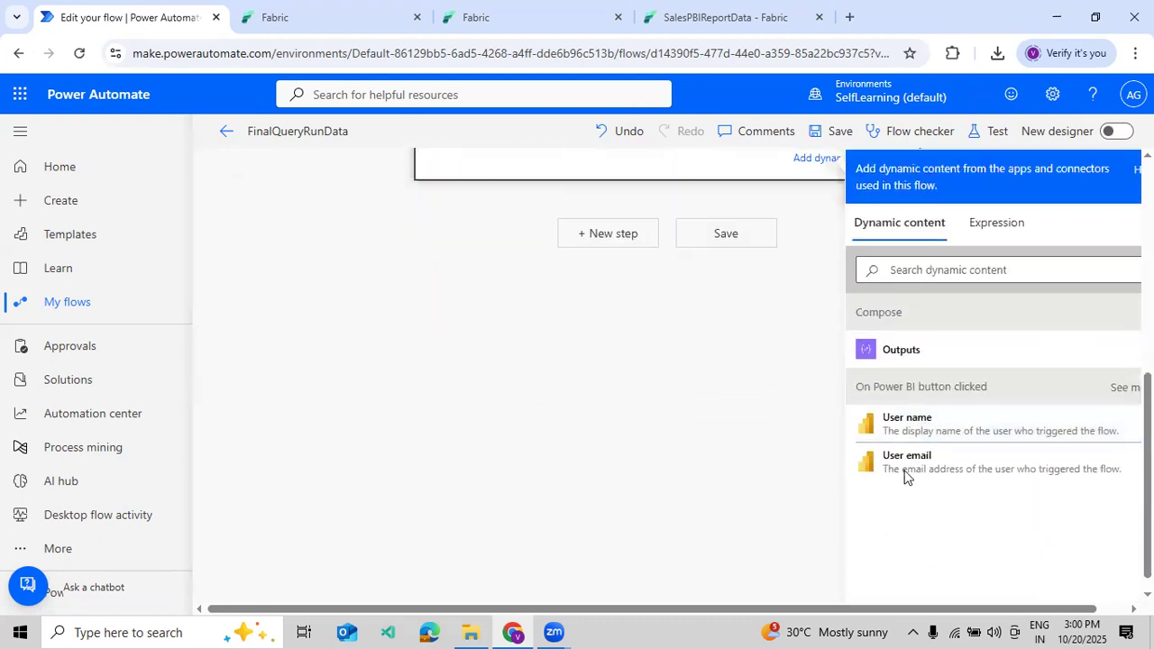
scroll(908, 473, up, 3)
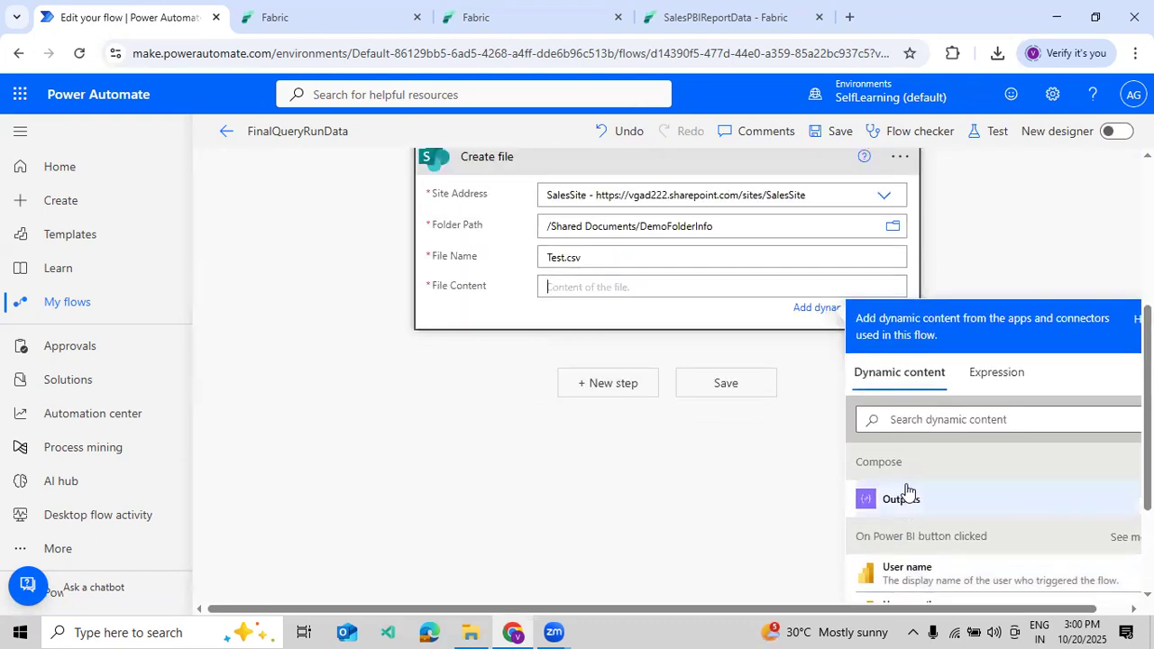
scroll(978, 491, down, 3)
scroll(977, 492, up, 6)
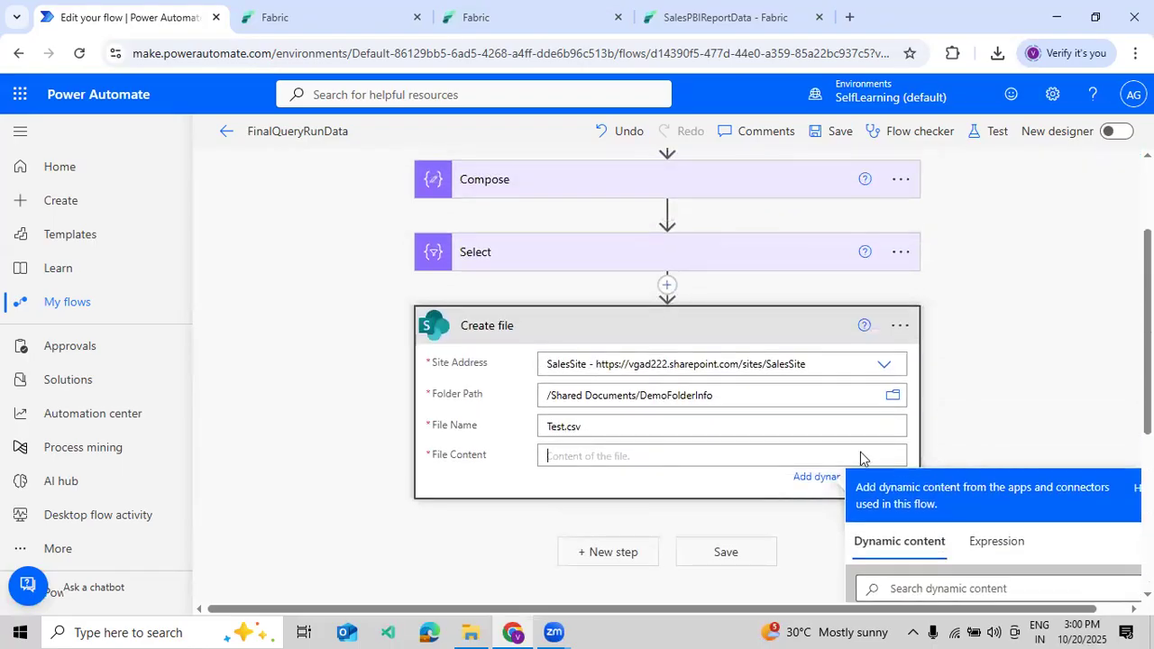
click(667, 285)
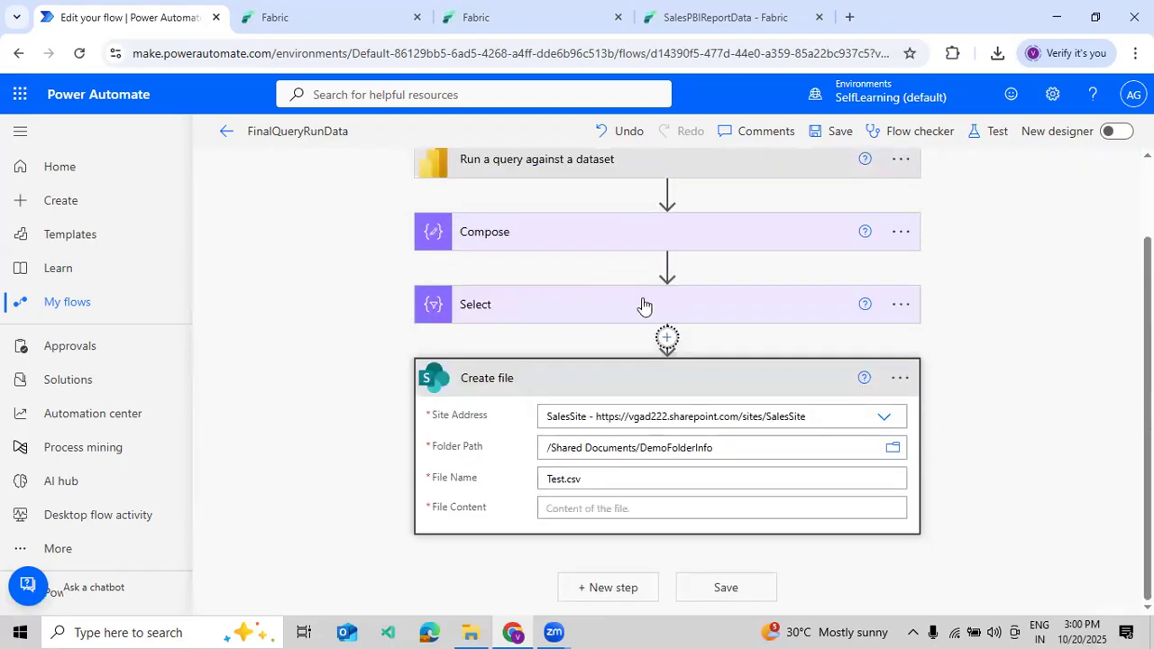
click(667, 337)
click(655, 362)
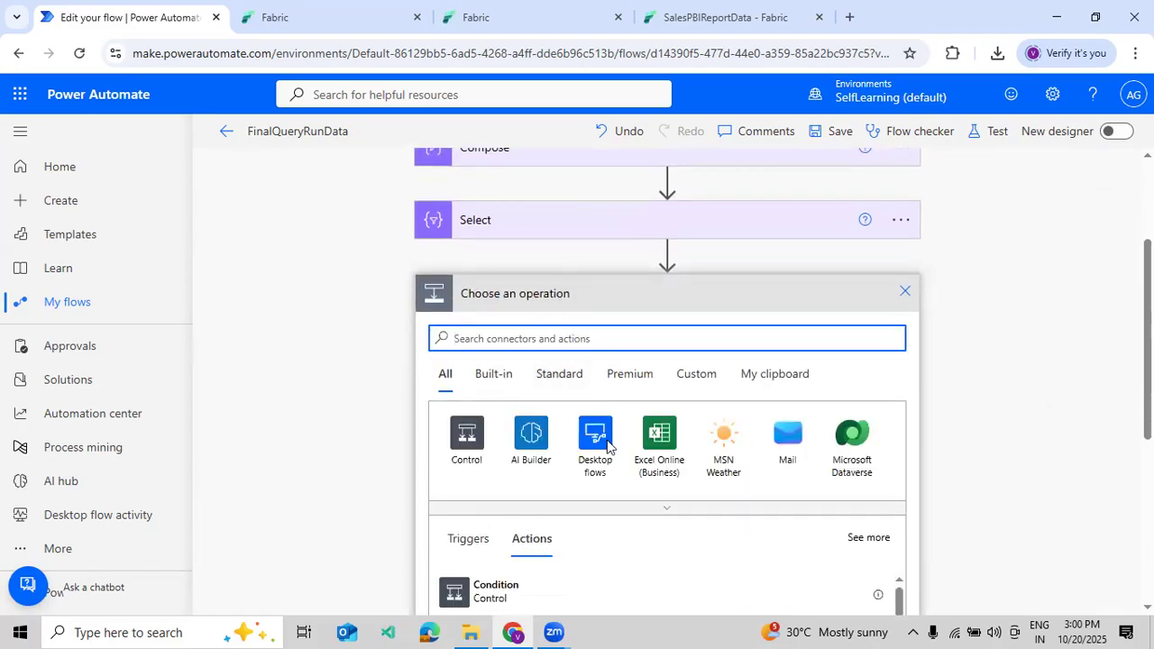
text(D)
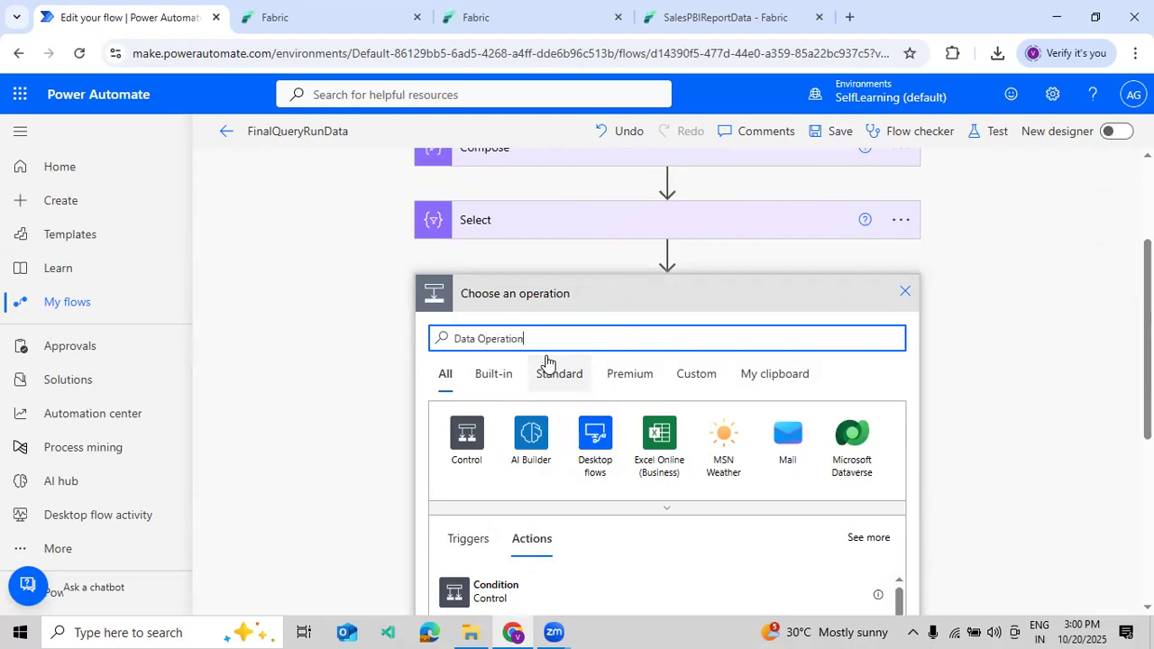
text(ata Operation)
click(530, 442)
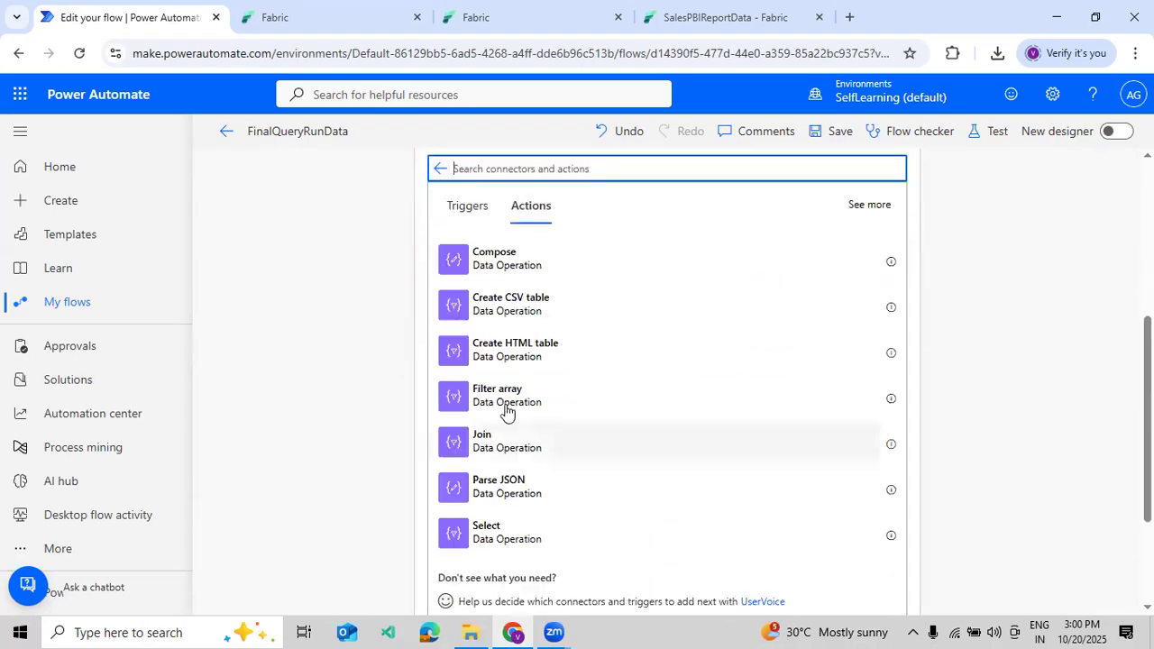
click(534, 304)
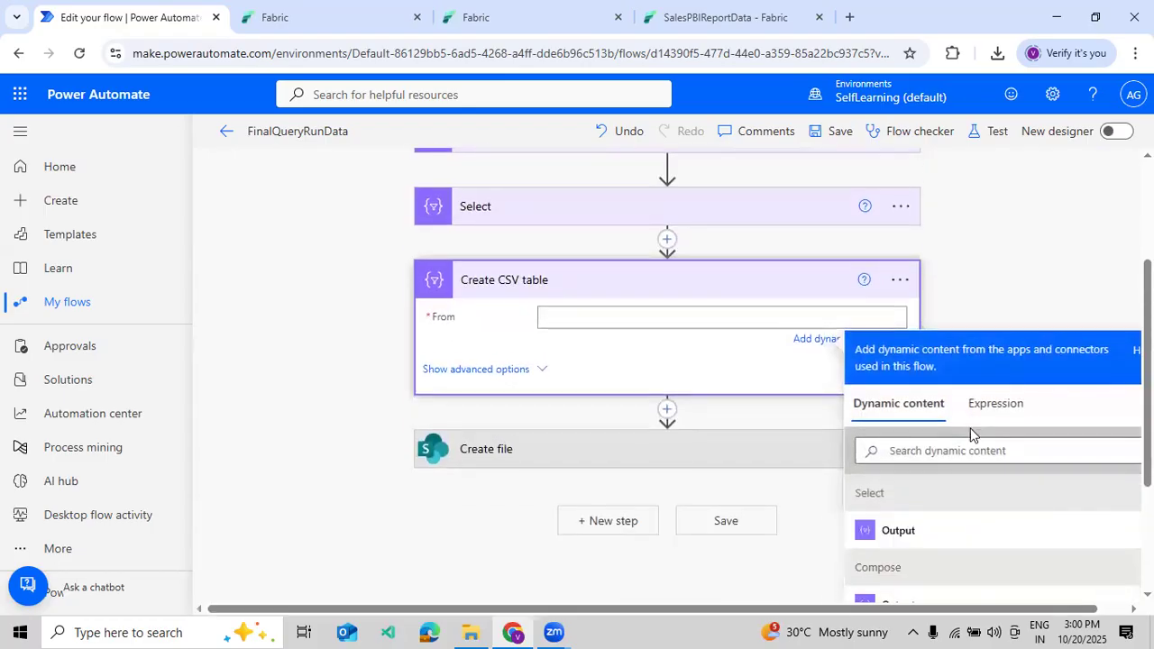
click(900, 534)
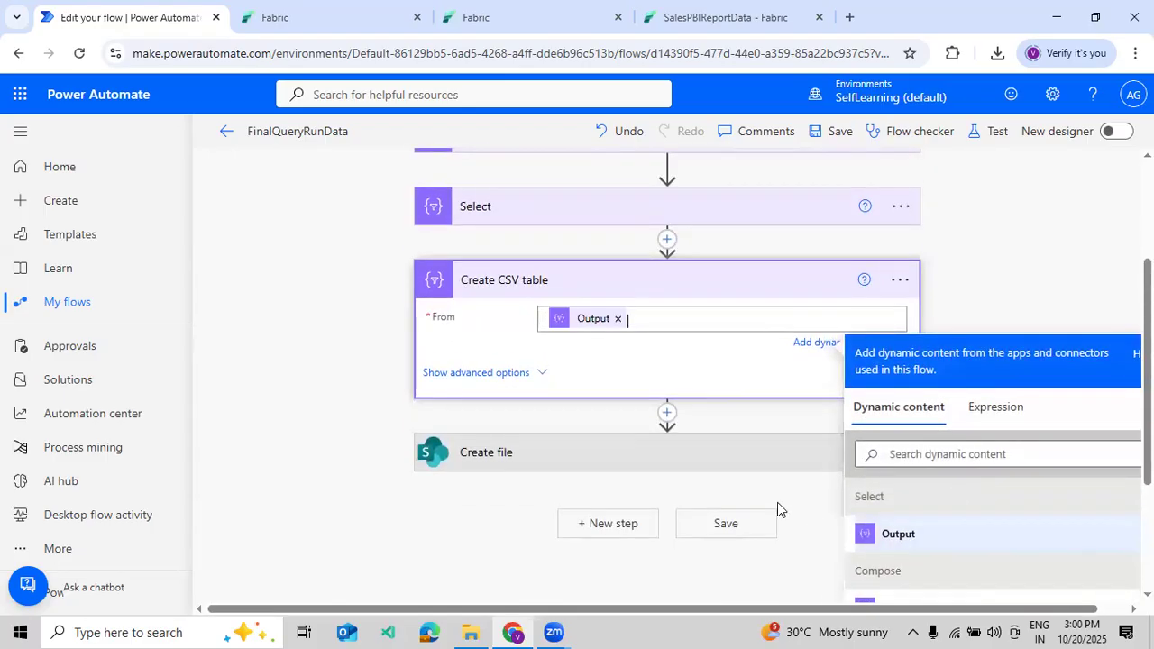
Set the Create file action's File Content to the Create CSV table output, and collapse both actions.
click(642, 470)
click(607, 509)
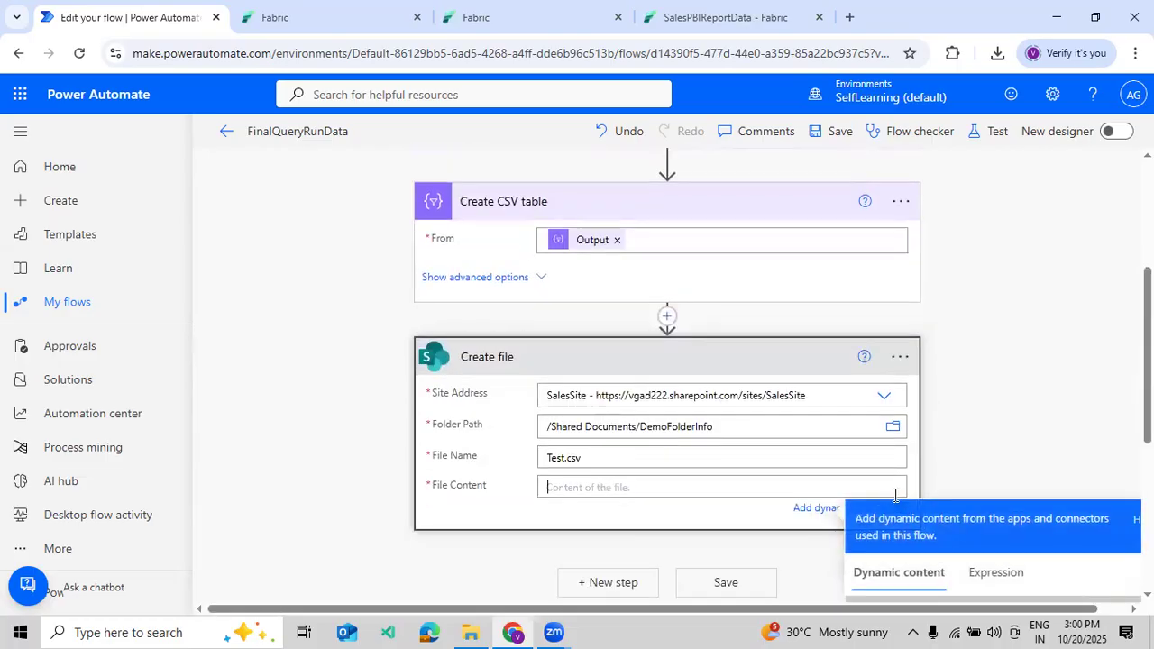
click(918, 557)
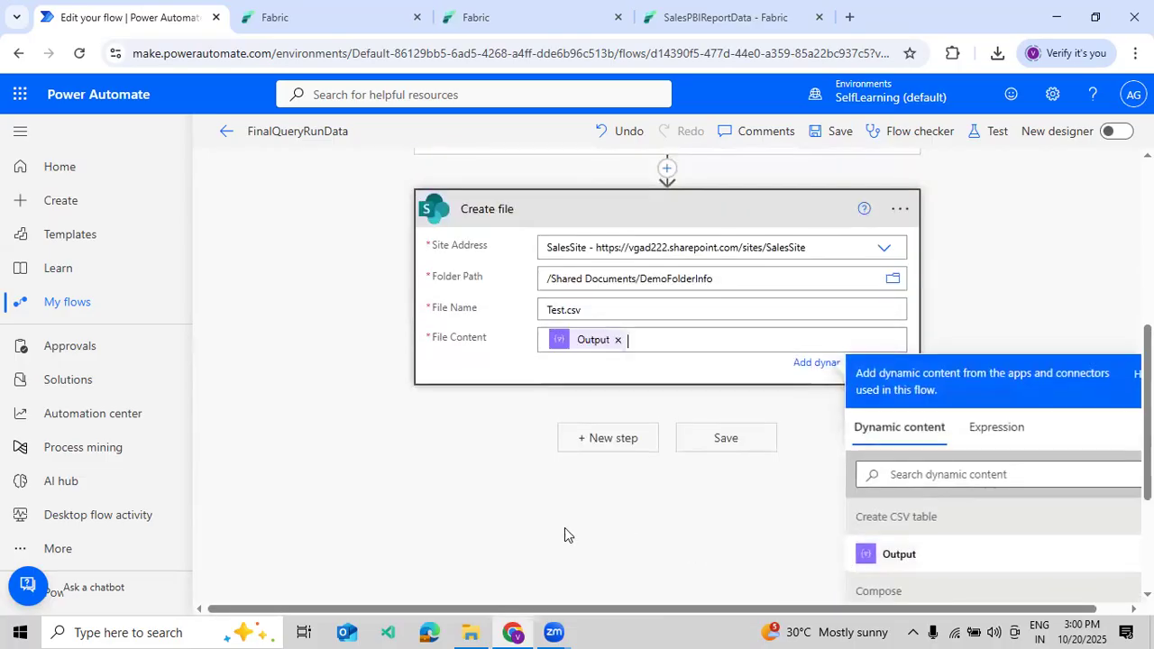
click(540, 451)
scroll(540, 446, up, 1)
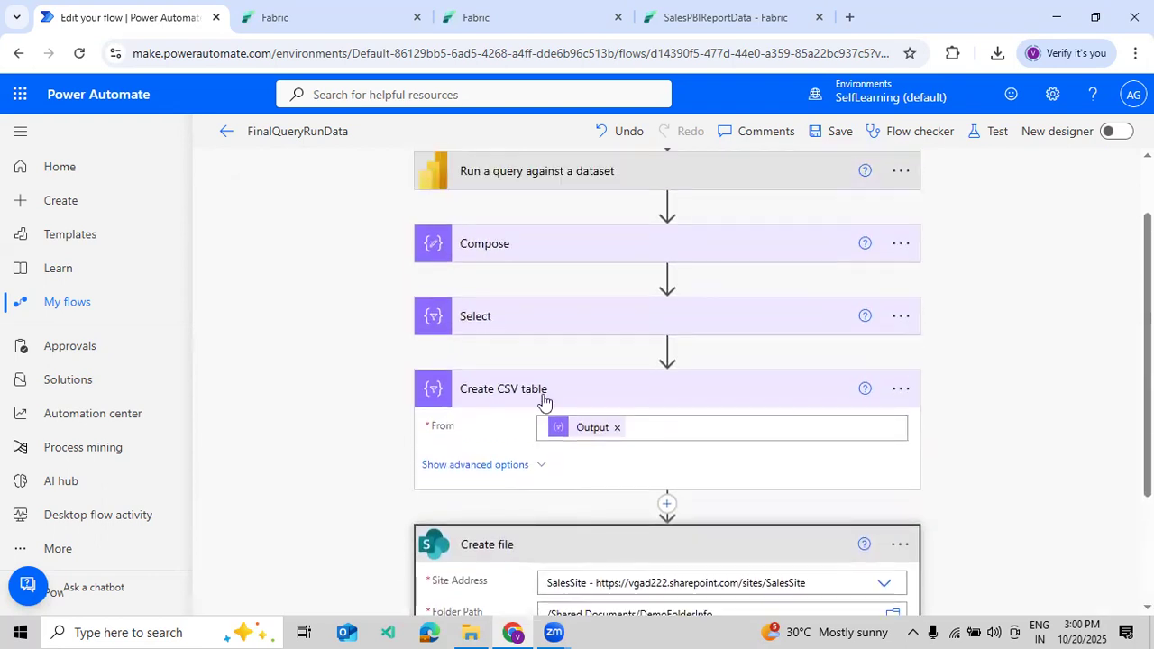
click(544, 400)
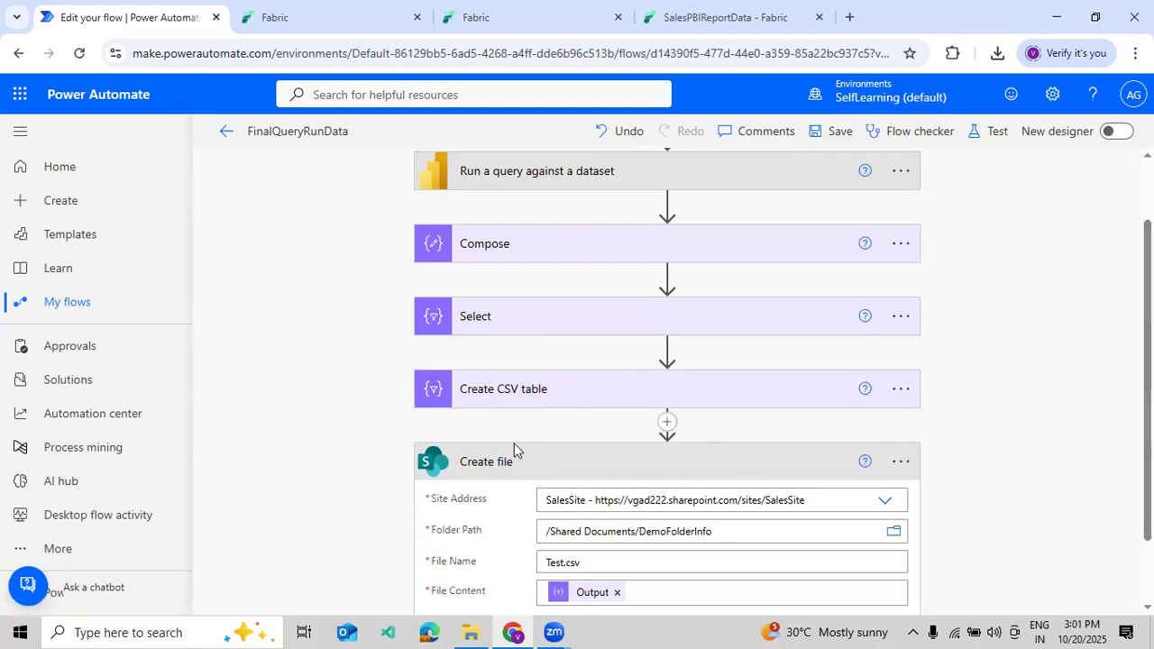
scroll(564, 476, down, 2)
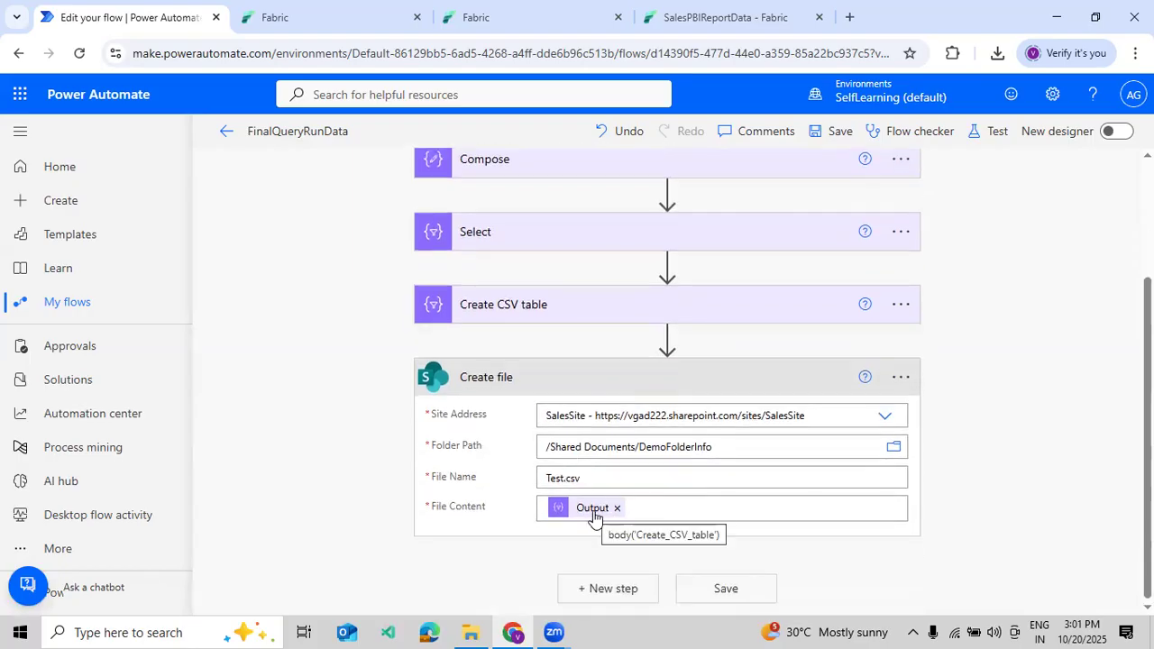
scroll(824, 476, up, 4)
scroll(698, 520, down, 4)
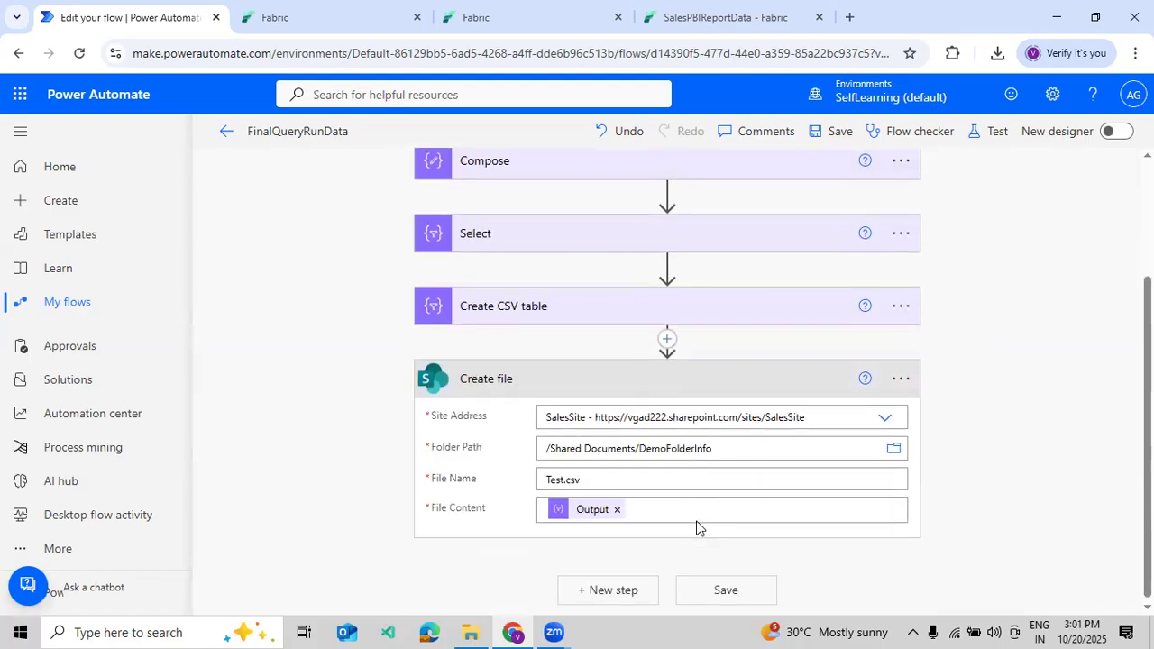
click(581, 388)
Save the flow and test it automatically with a recently used trigger from an earlier successful test run.
click(979, 133)
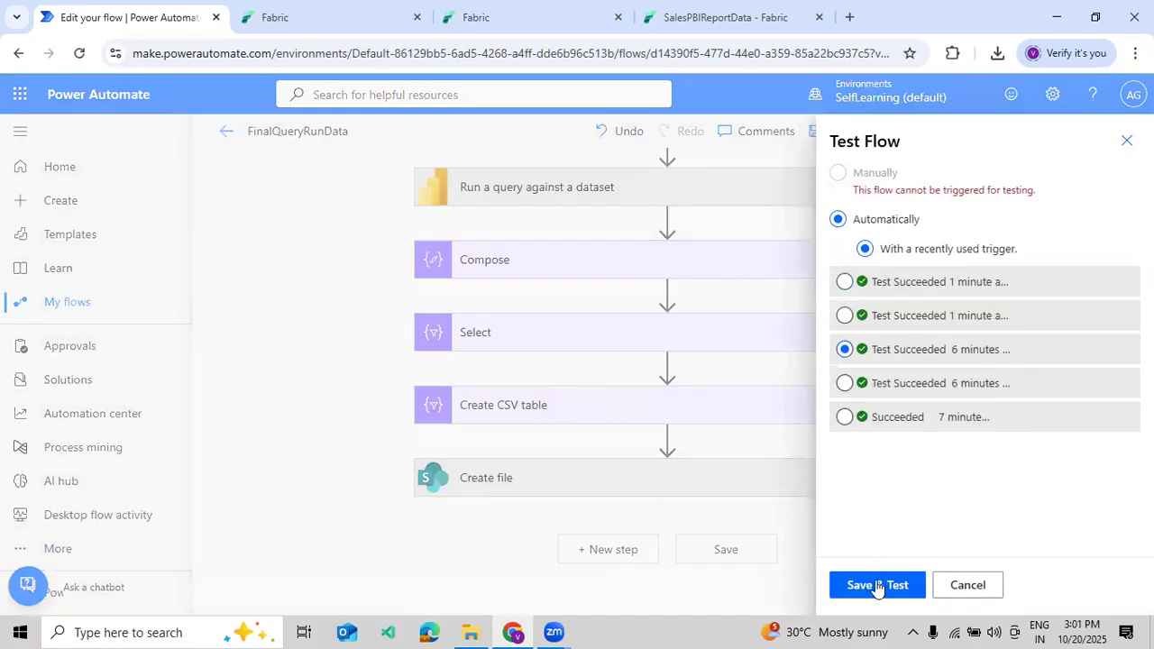
click(875, 588)
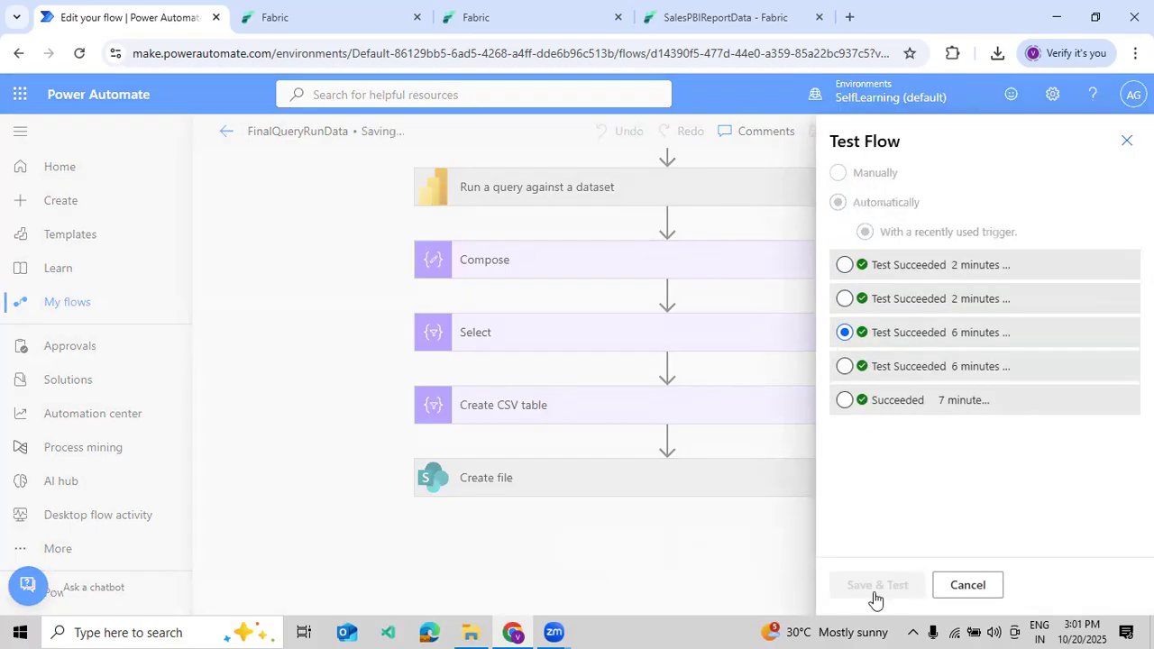
click(884, 590)
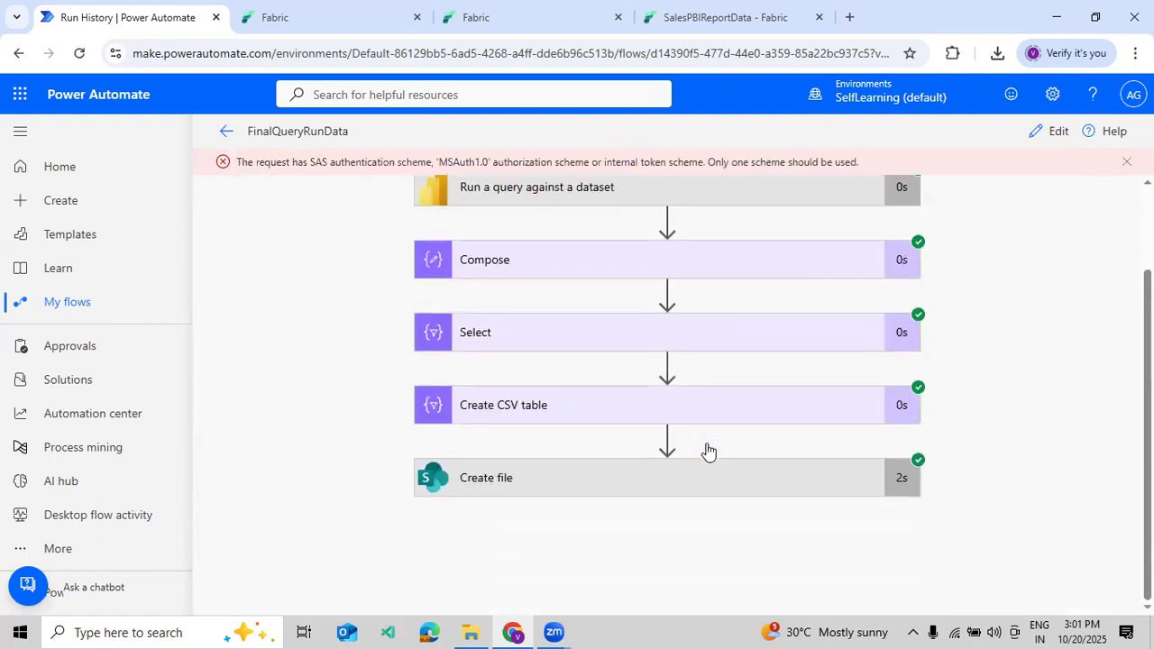
scroll(764, 442, down, 1)
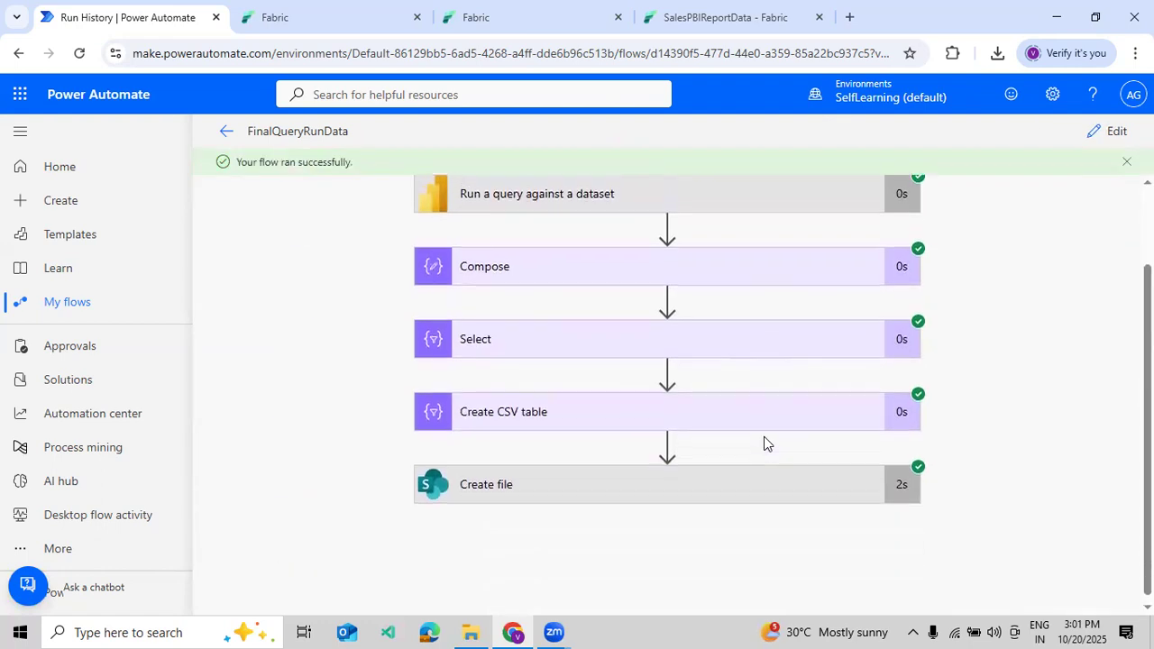
Open SharePoint in a new browser tab from the Fabric workspace and place that tab beside the Power Automate tab.
click(257, 20)
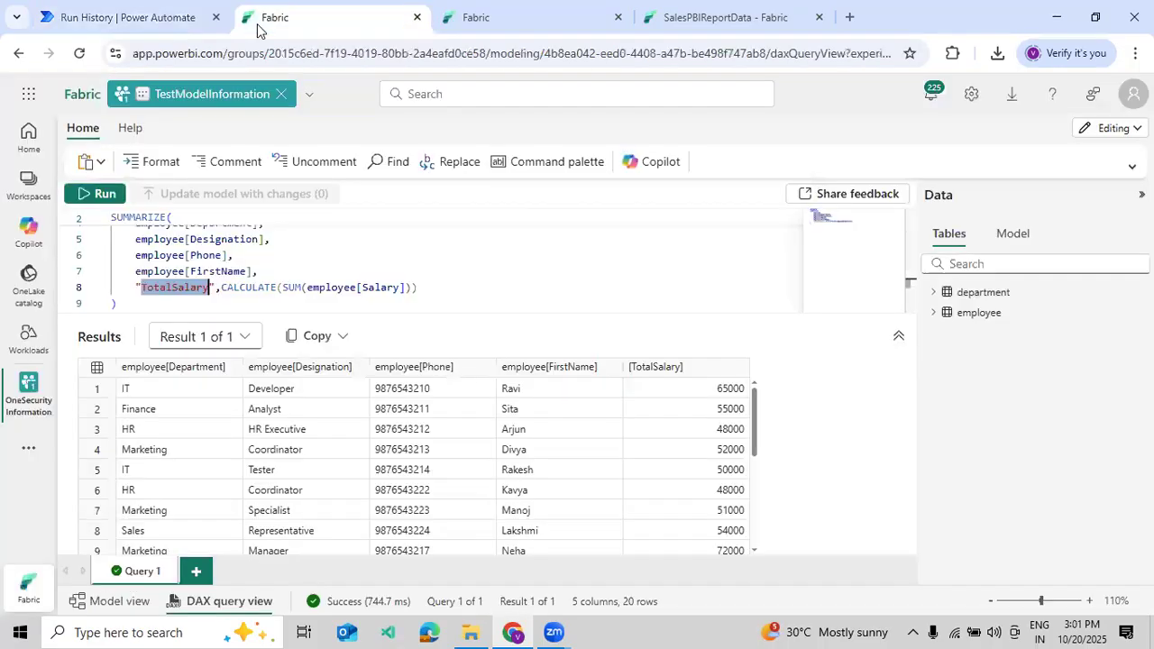
click(526, 25)
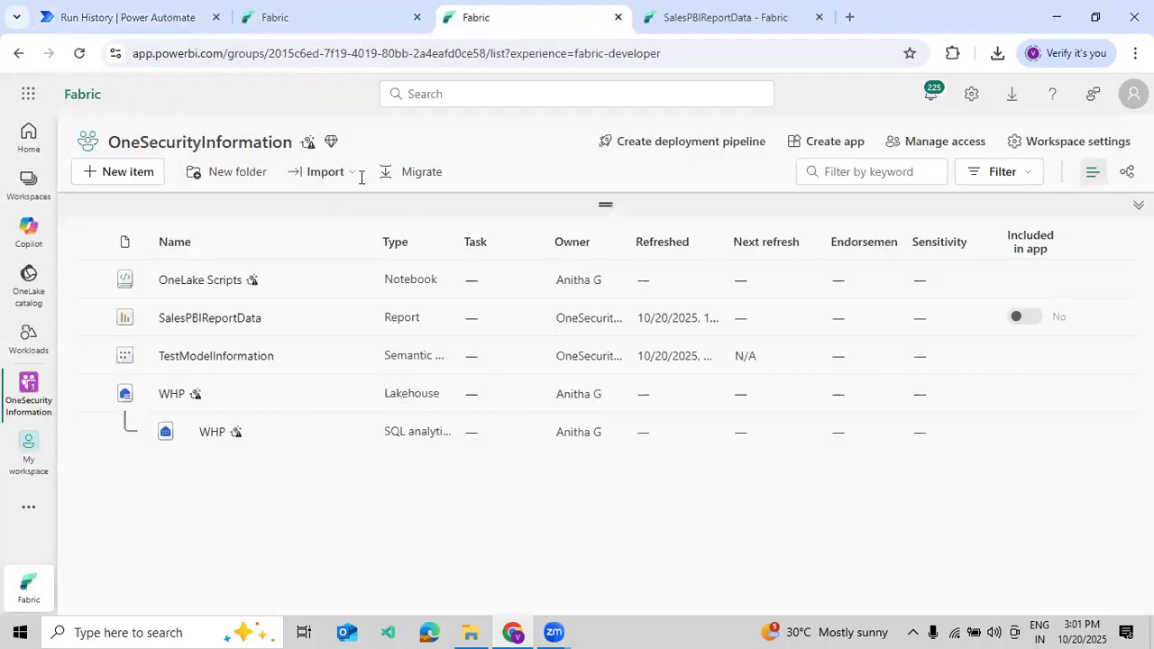
click(768, 27)
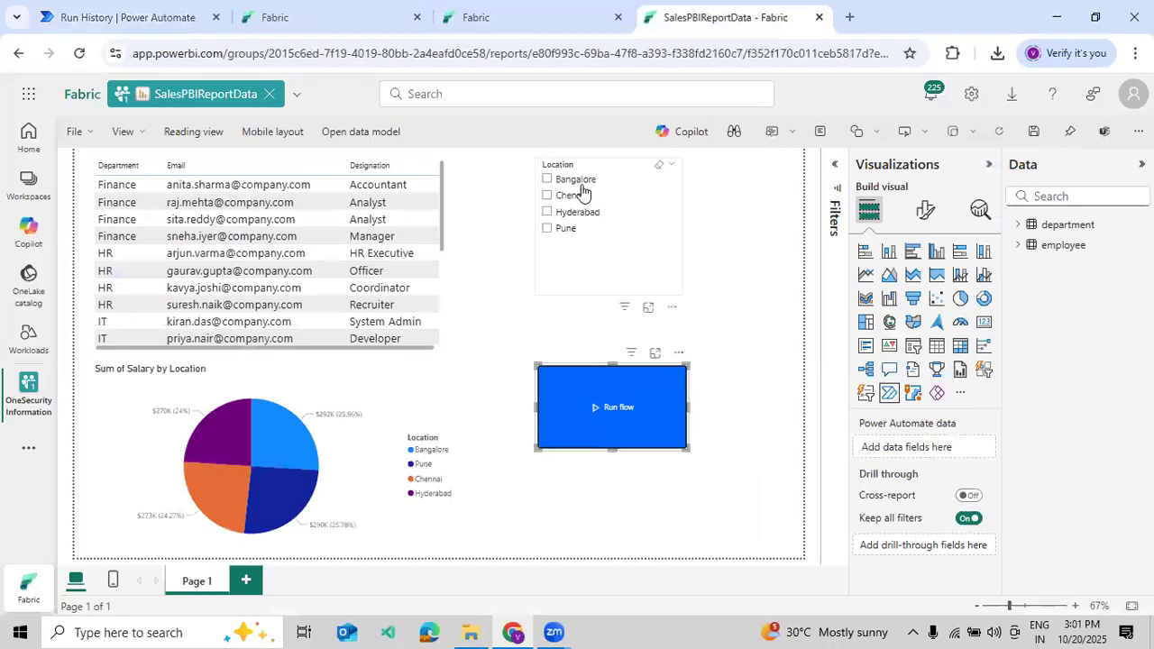
click(361, 20)
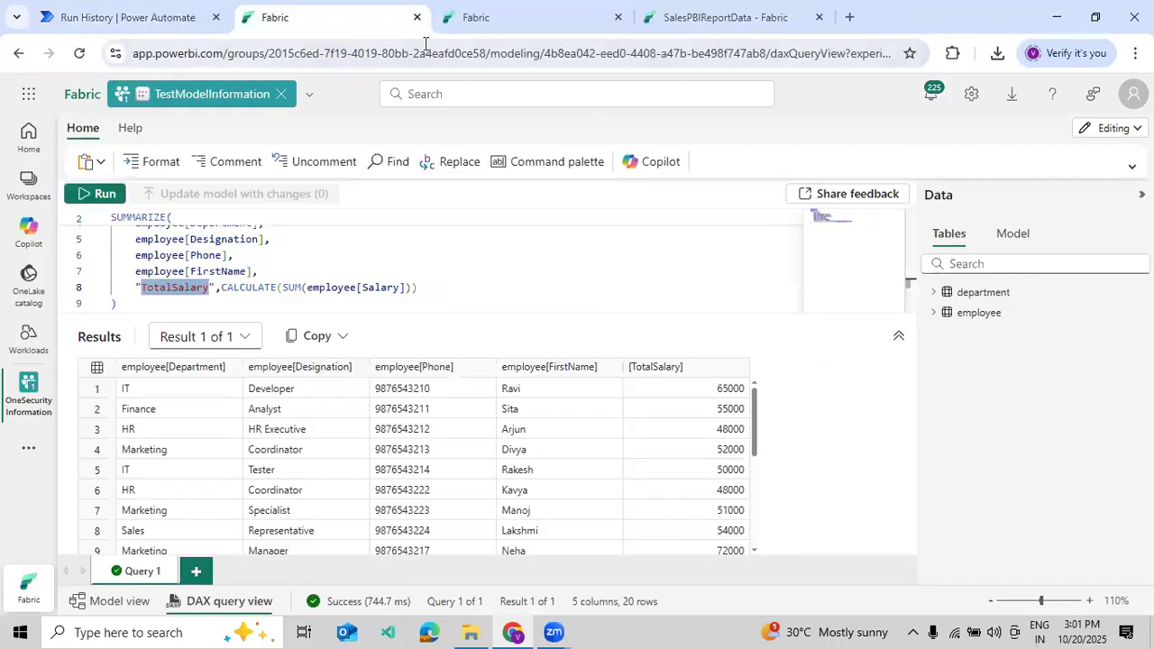
click(453, 28)
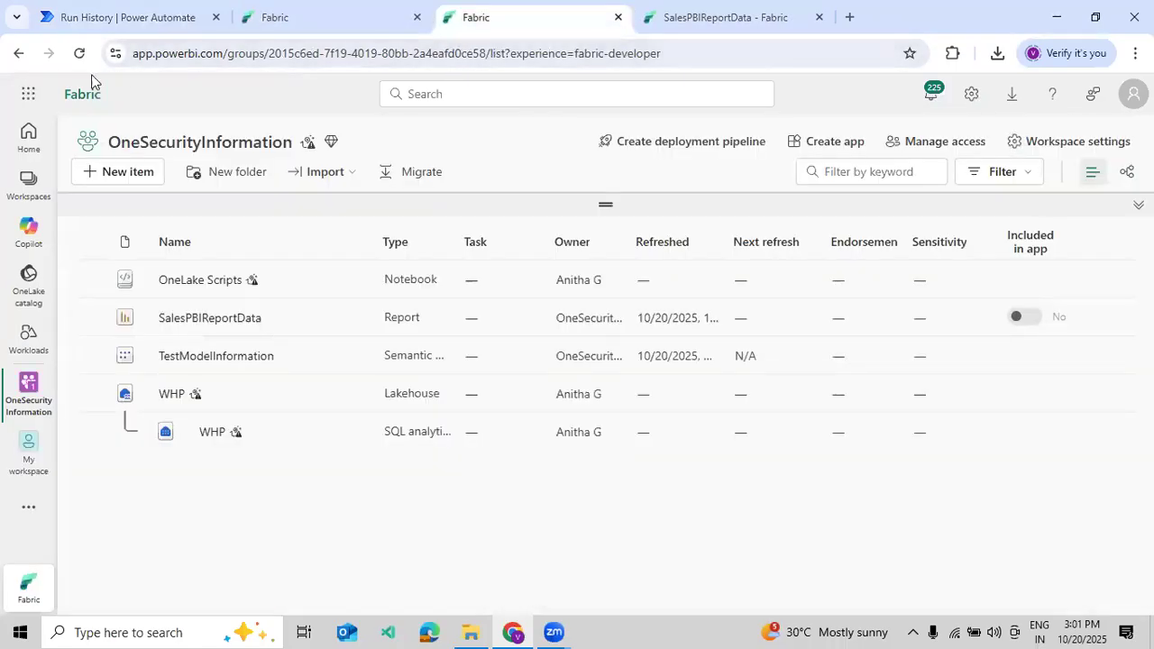
click(42, 97)
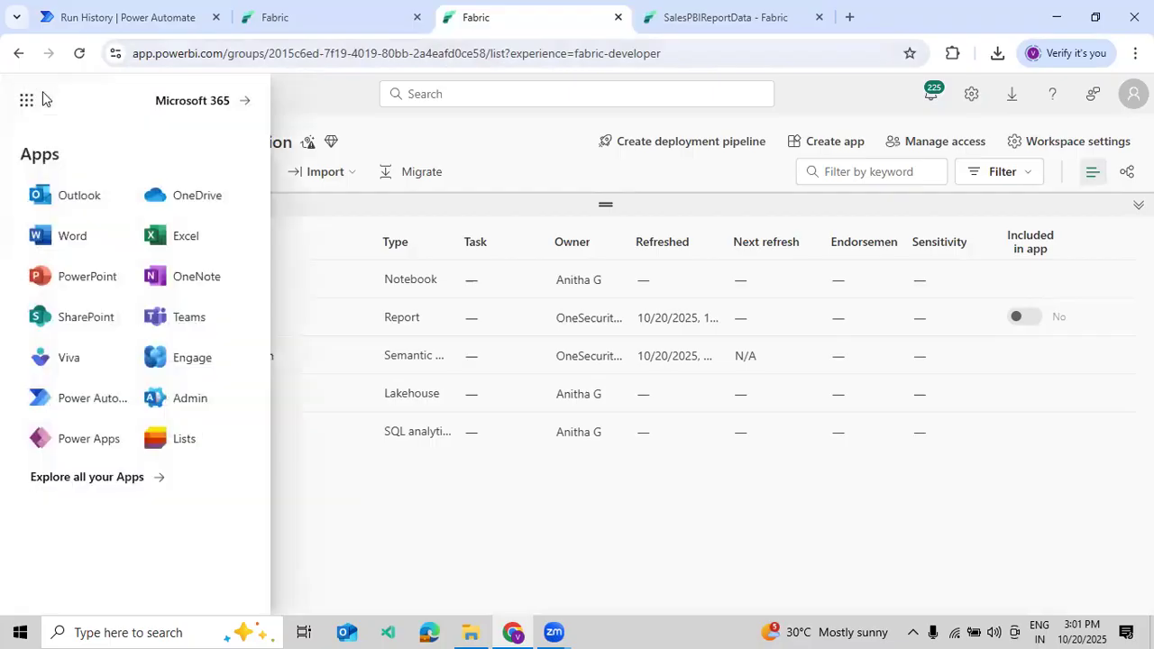
click(75, 315)
drag(737, 28, 396, 33)
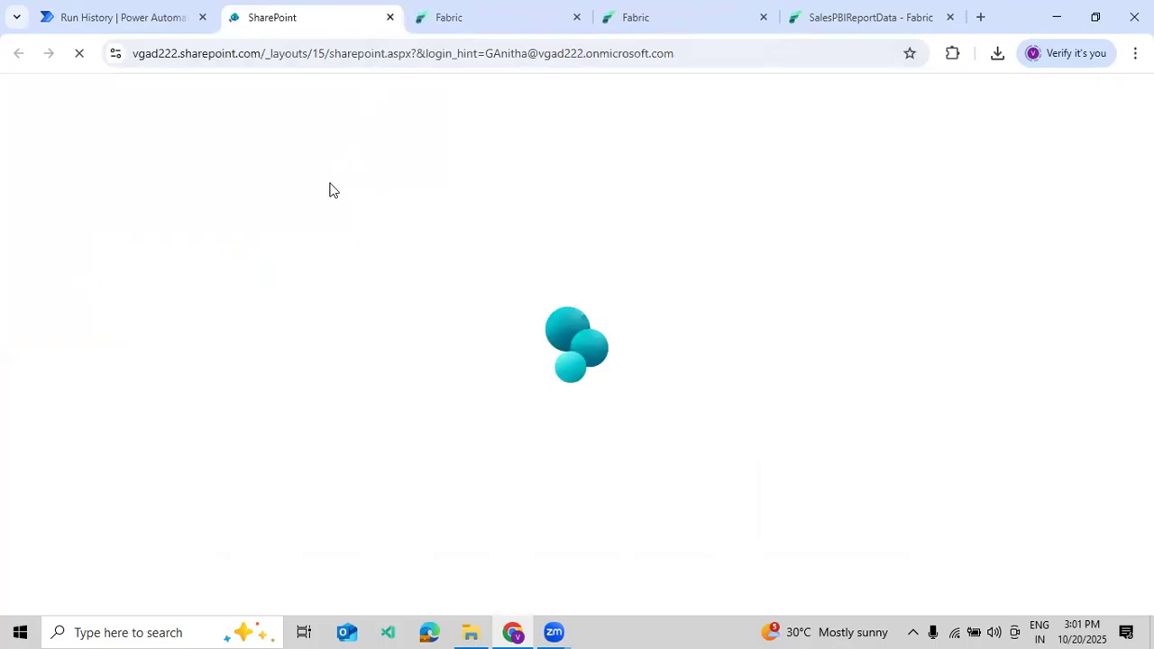
Go to the DemoFolderInfo folder in the Documents library of the SalesSite SharePoint site.
click(121, 20)
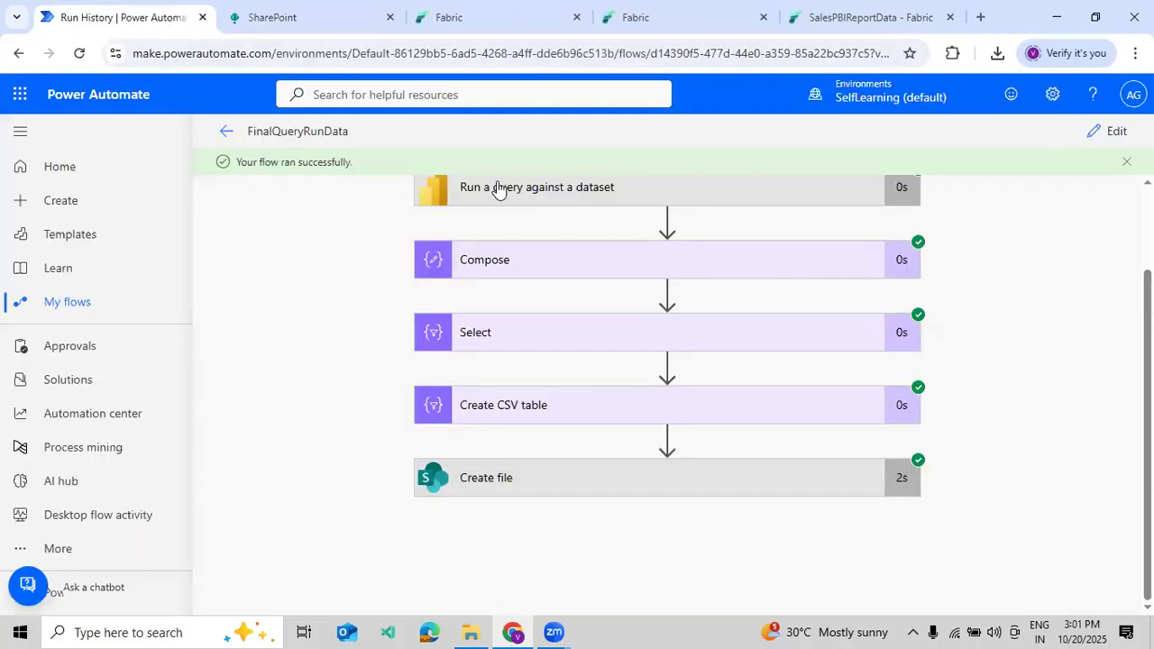
click(339, 25)
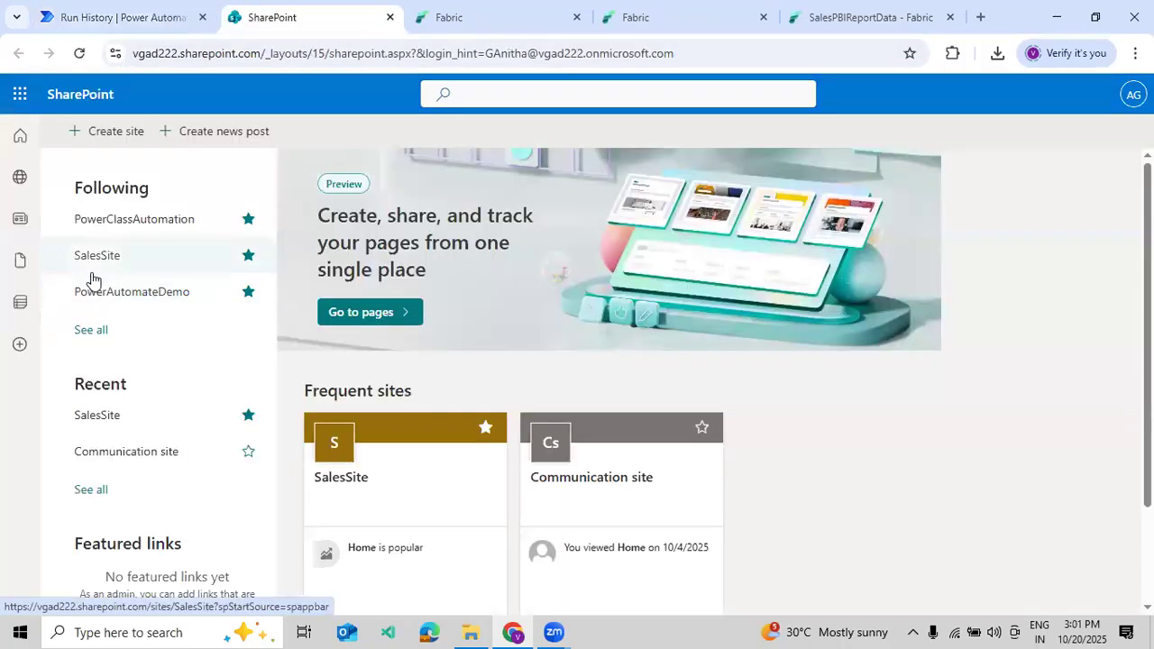
click(99, 267)
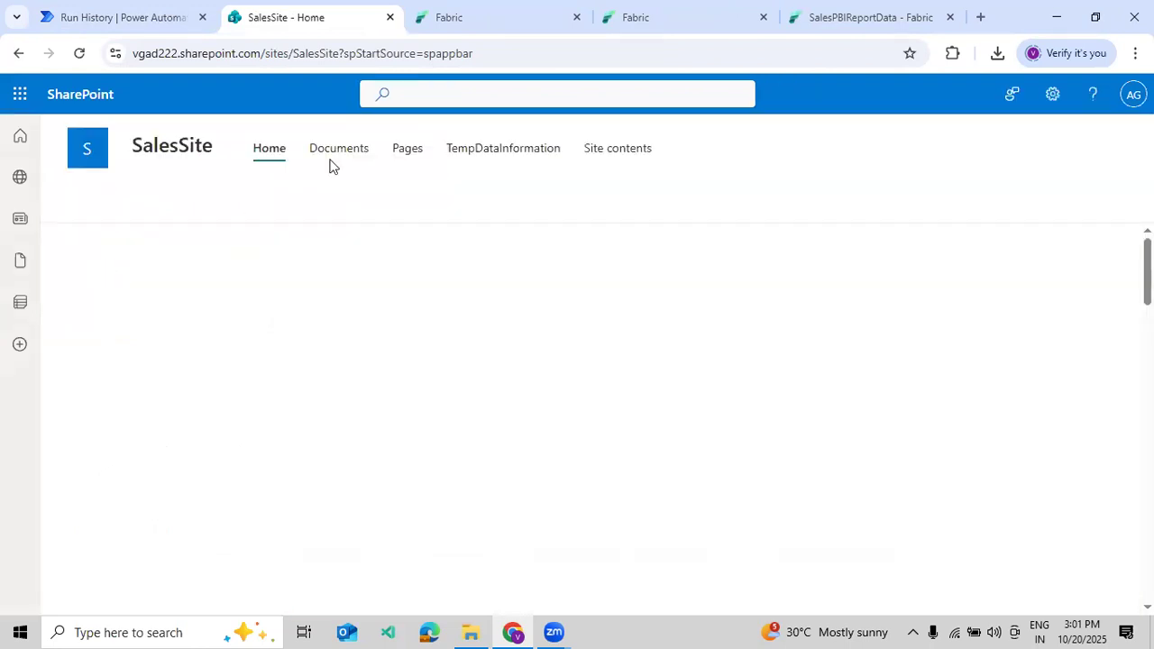
click(334, 161)
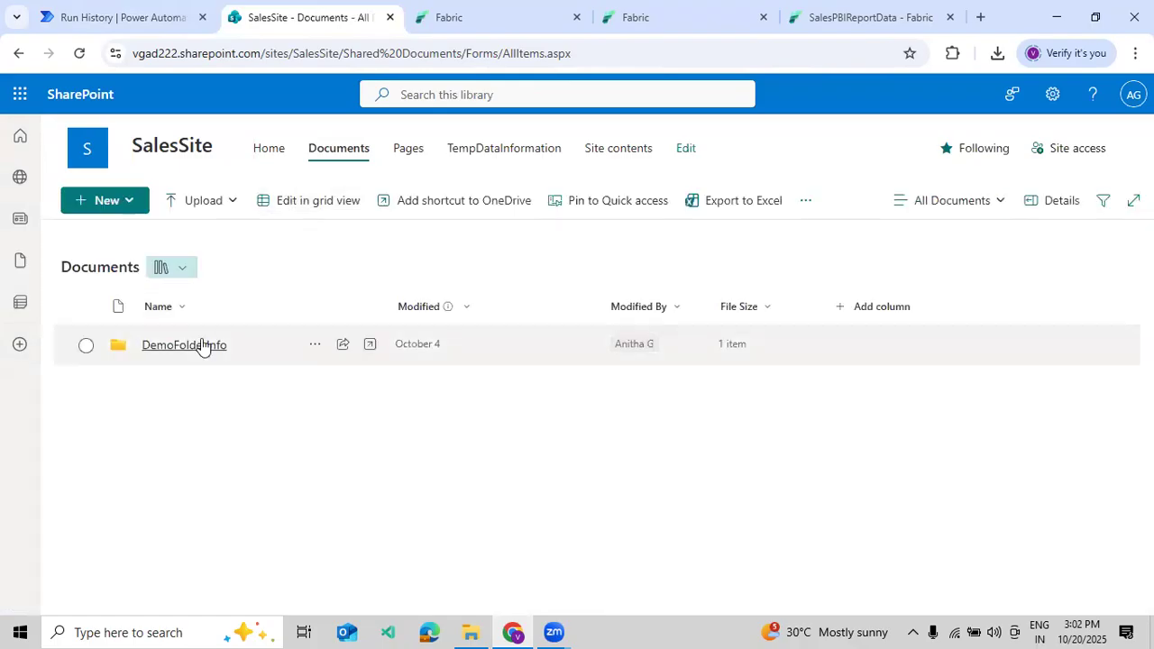
click(202, 346)
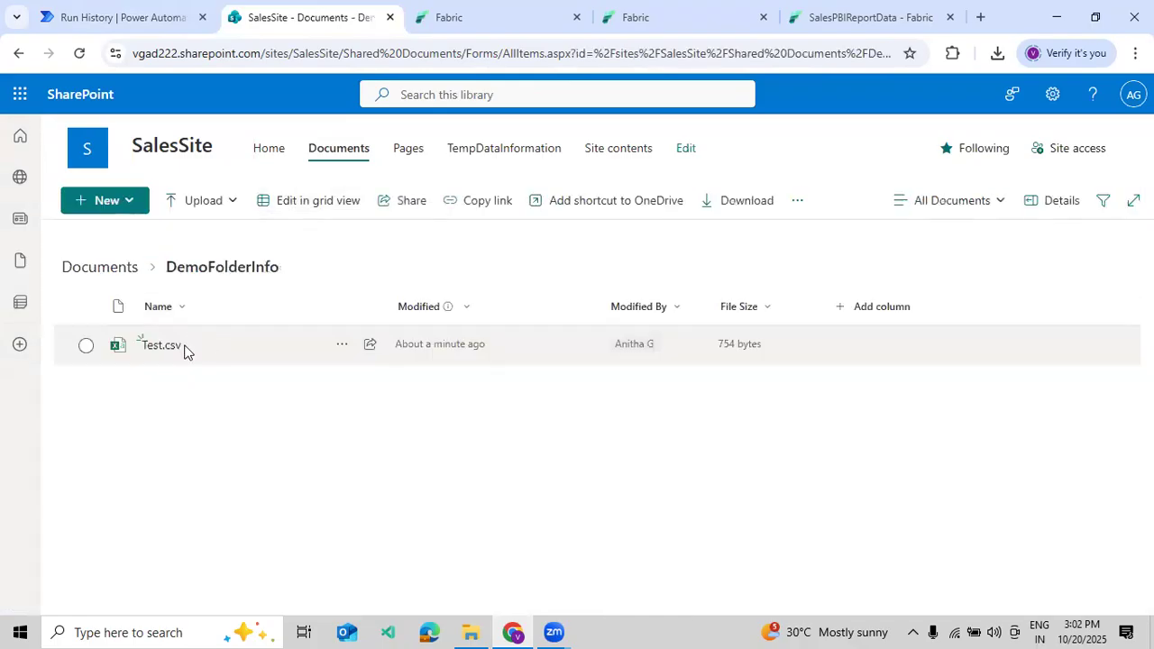
Switch to the Power Automate run and check the Create file action's folder path, file name and file content.
click(139, 16)
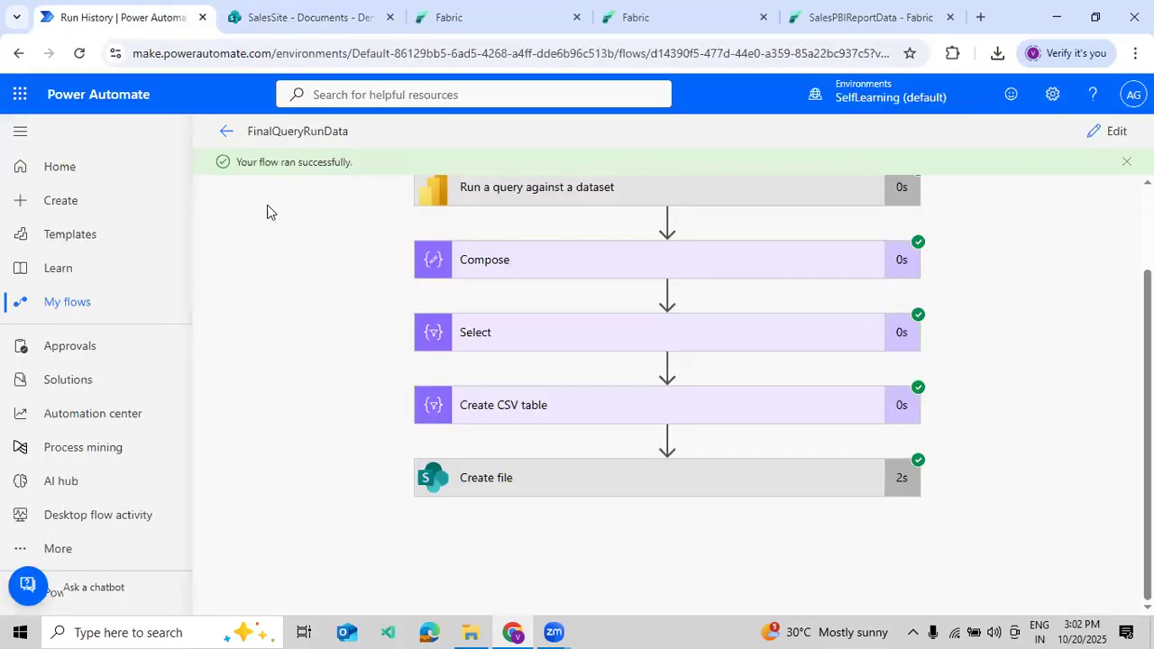
click(520, 477)
scroll(524, 476, down, 2)
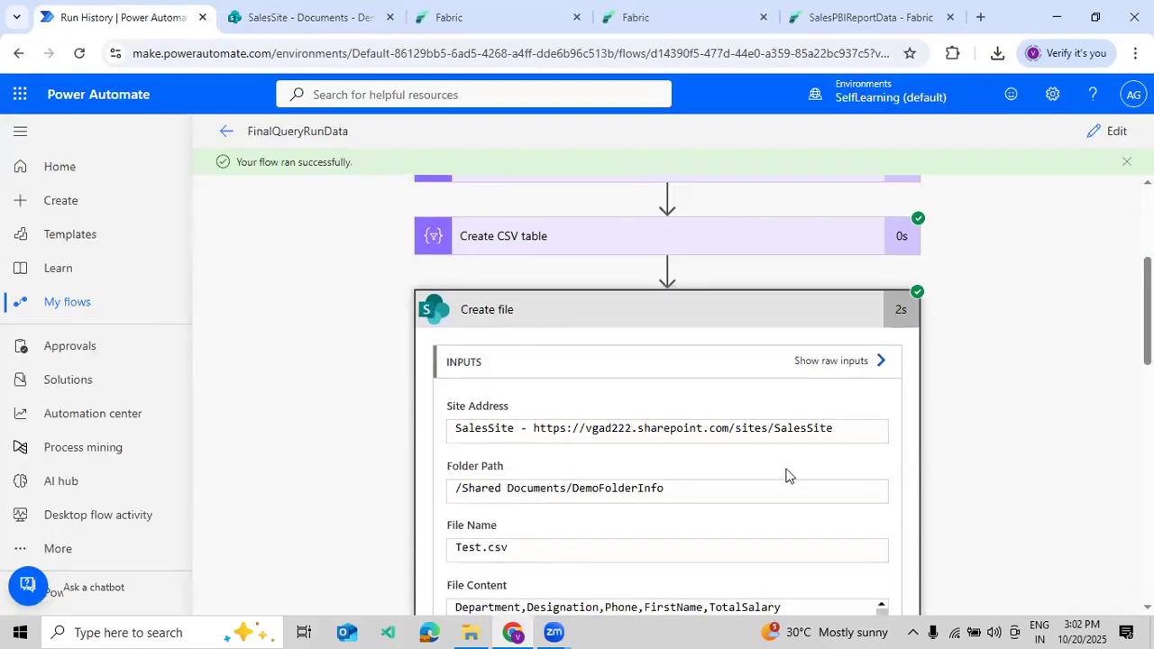
scroll(788, 476, down, 1)
scroll(782, 489, down, 1)
drag(519, 378, 450, 381)
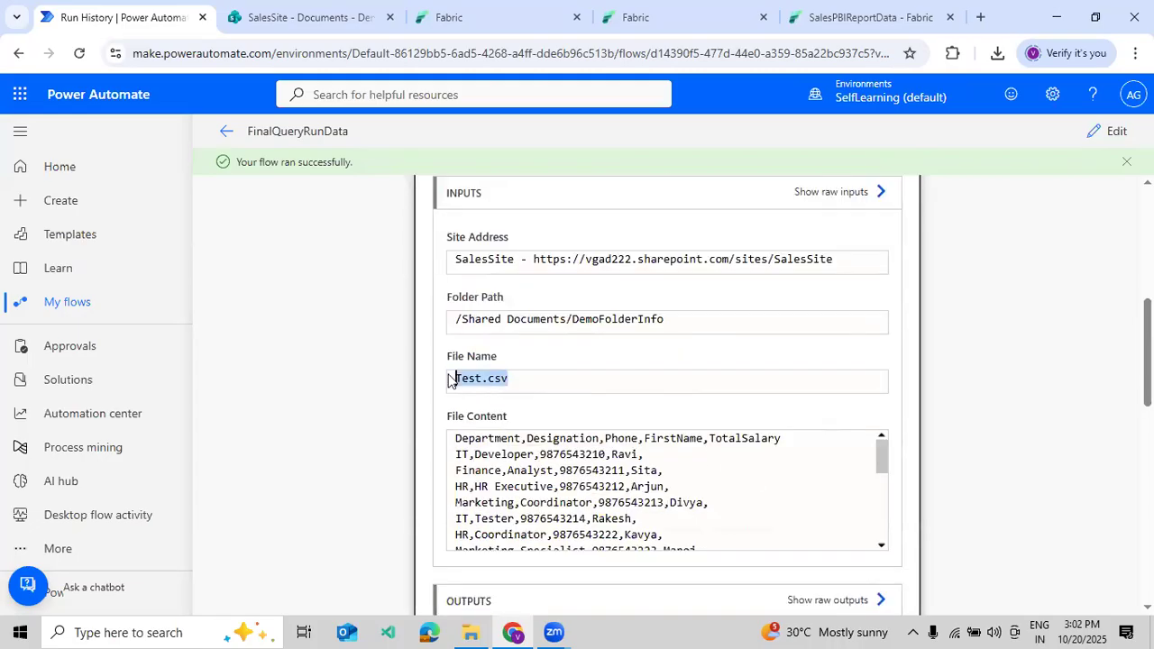
Open Test.csv from the DemoFolderInfo folder in SharePoint and widen the Phone column to show full numbers.
click(305, 24)
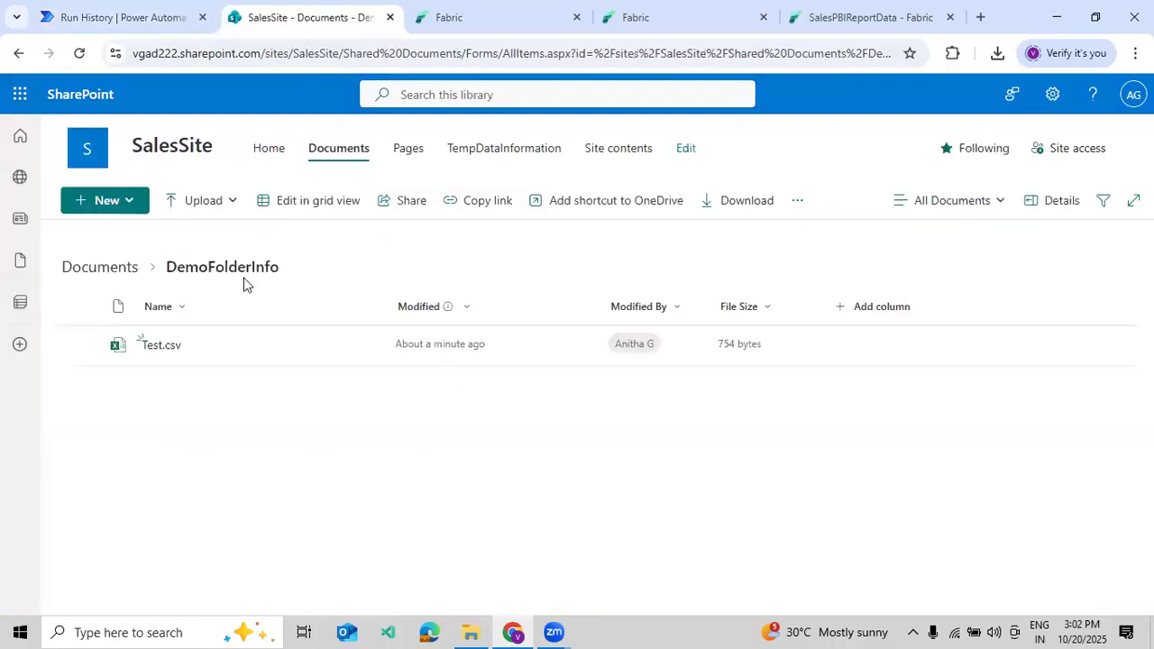
click(153, 345)
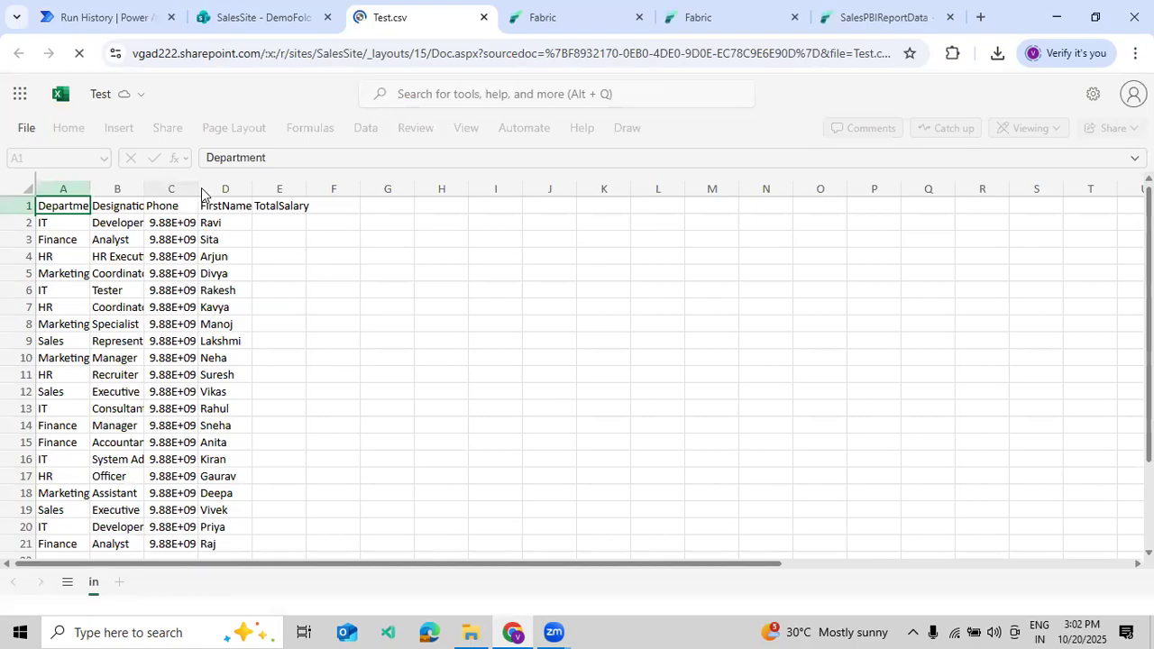
drag(202, 194, 253, 191)
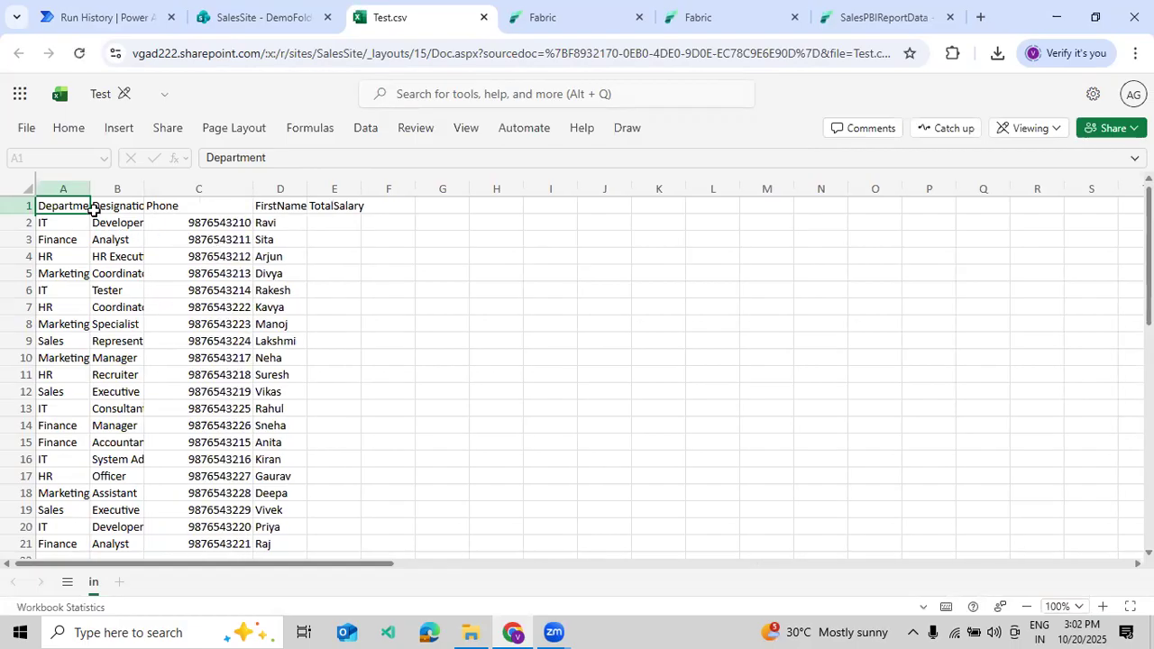
Review the Designation, Phone, FirstName and TotalSalary columns of Test.csv, and close the file.
click(126, 208)
click(166, 209)
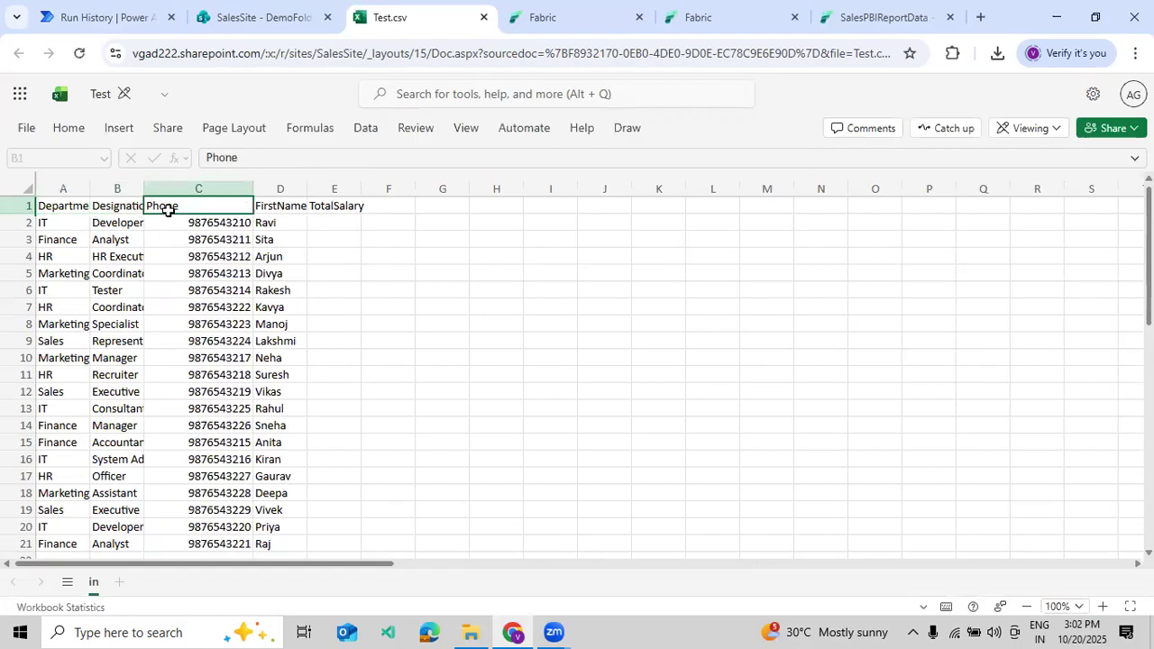
click(287, 205)
click(336, 206)
scroll(366, 304, down, 5)
scroll(366, 307, up, 5)
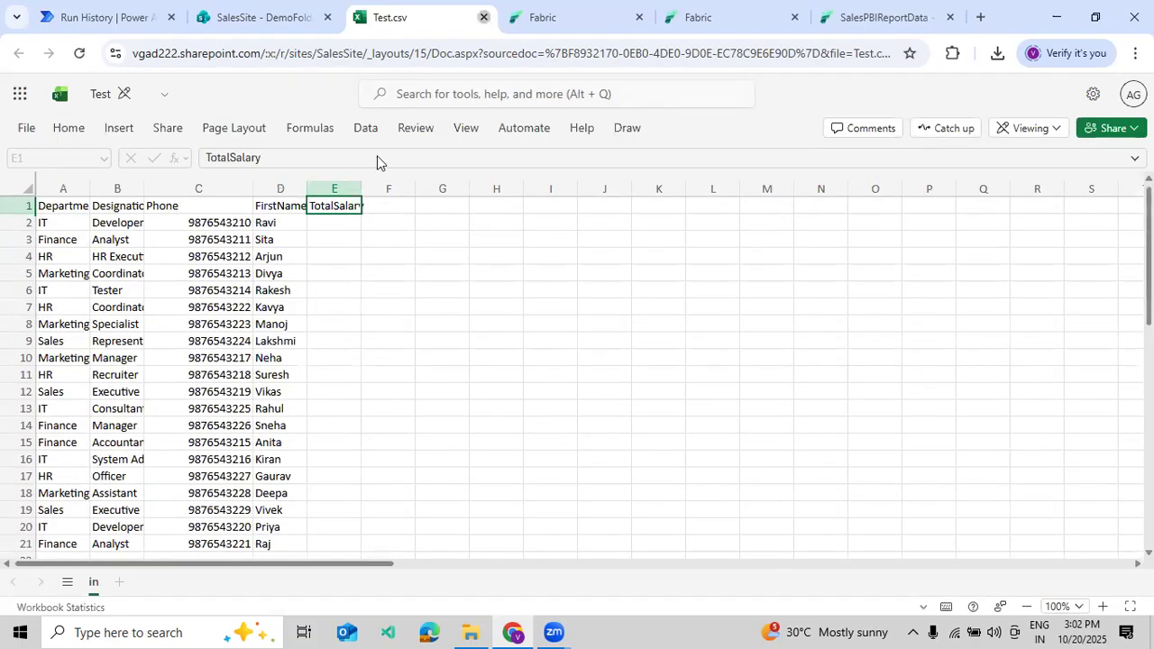
key(ctrl+w)
Return to the Power Automate run and inspect the Compose action's inputs and outputs.
click(130, 16)
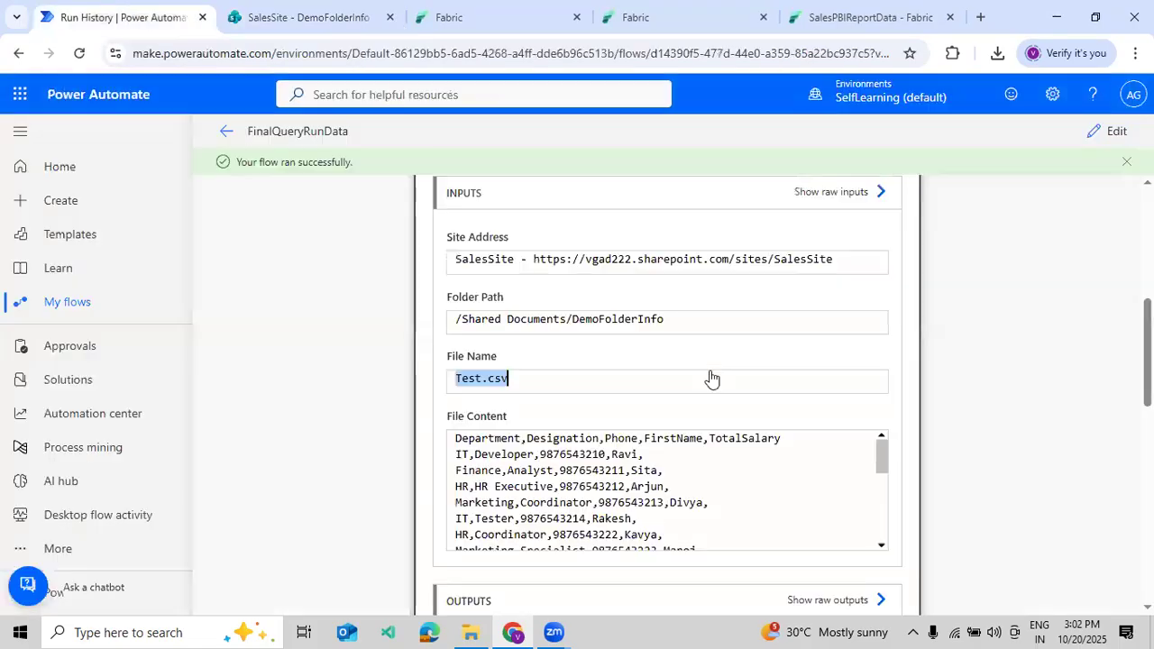
scroll(1028, 325, up, 3)
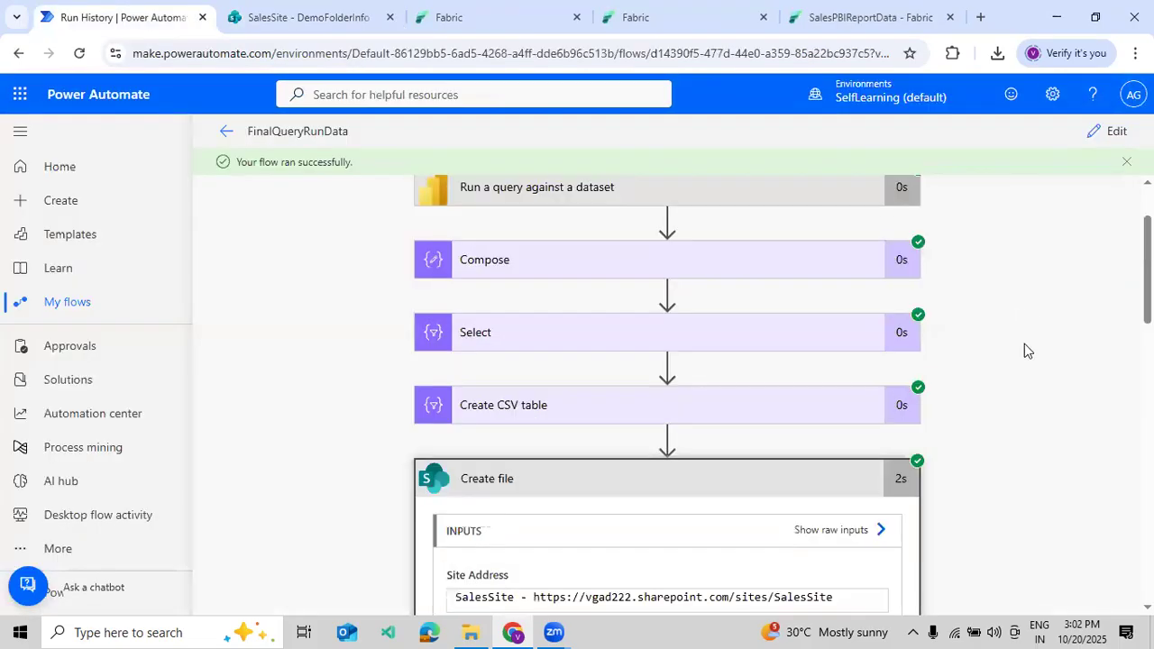
scroll(697, 373, up, 1)
click(697, 375)
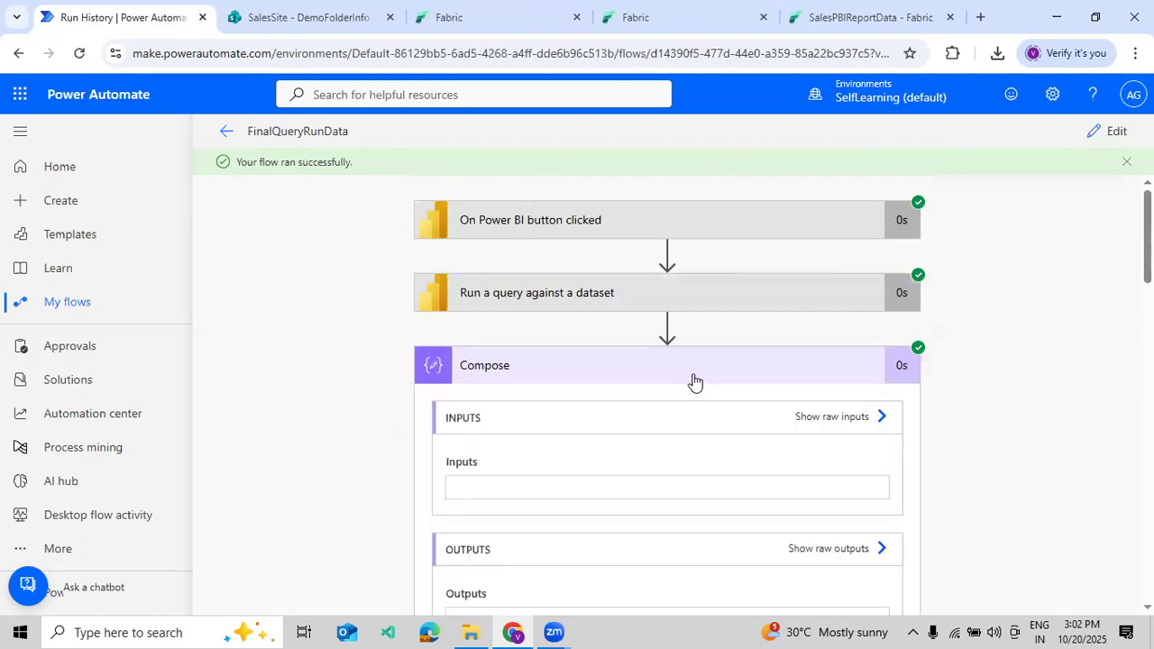
scroll(672, 480, down, 3)
scroll(605, 521, down, 1)
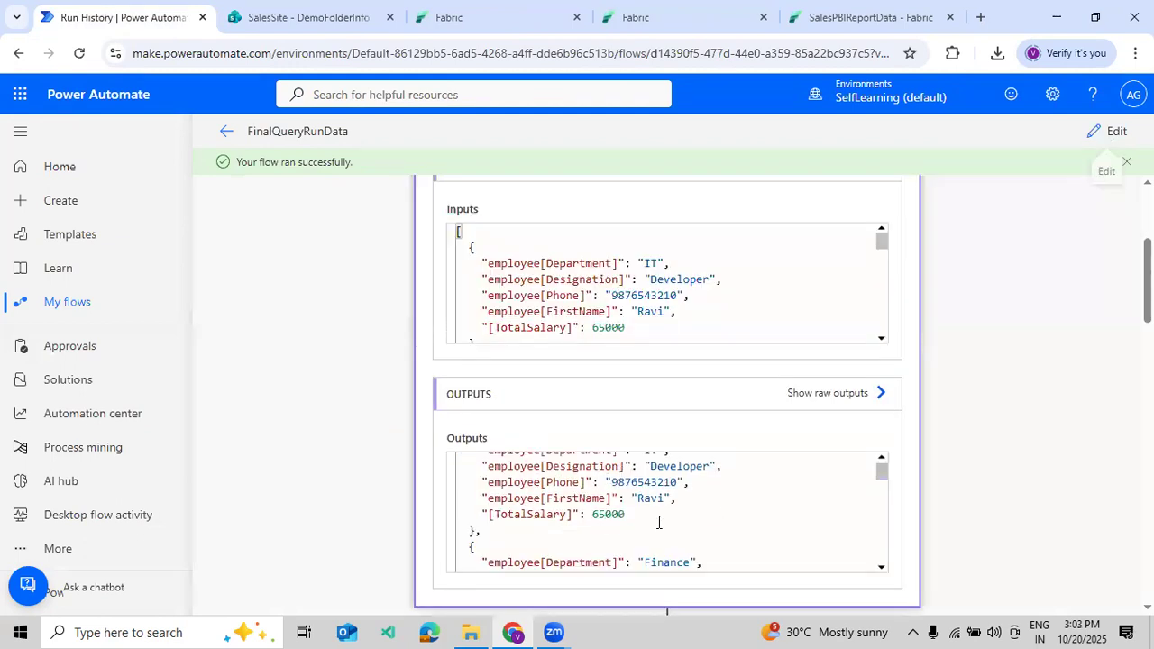
Inspect the Select action's run output, checking the TotalSalary value of the first row.
scroll(837, 435, down, 3)
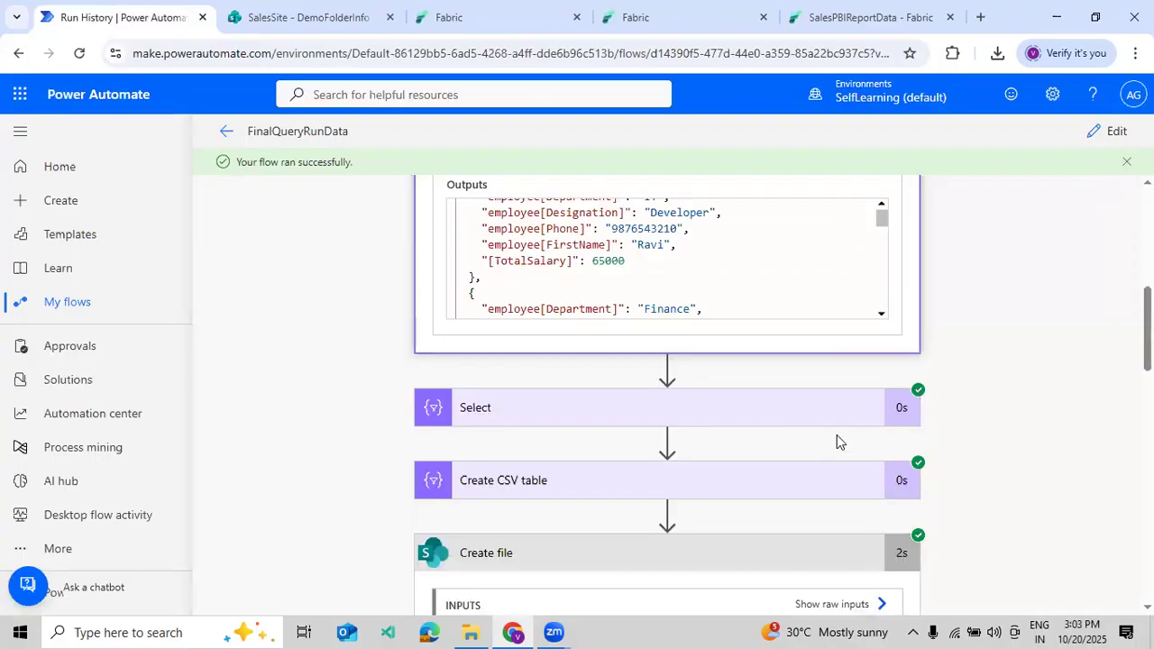
click(791, 422)
scroll(703, 467, down, 3)
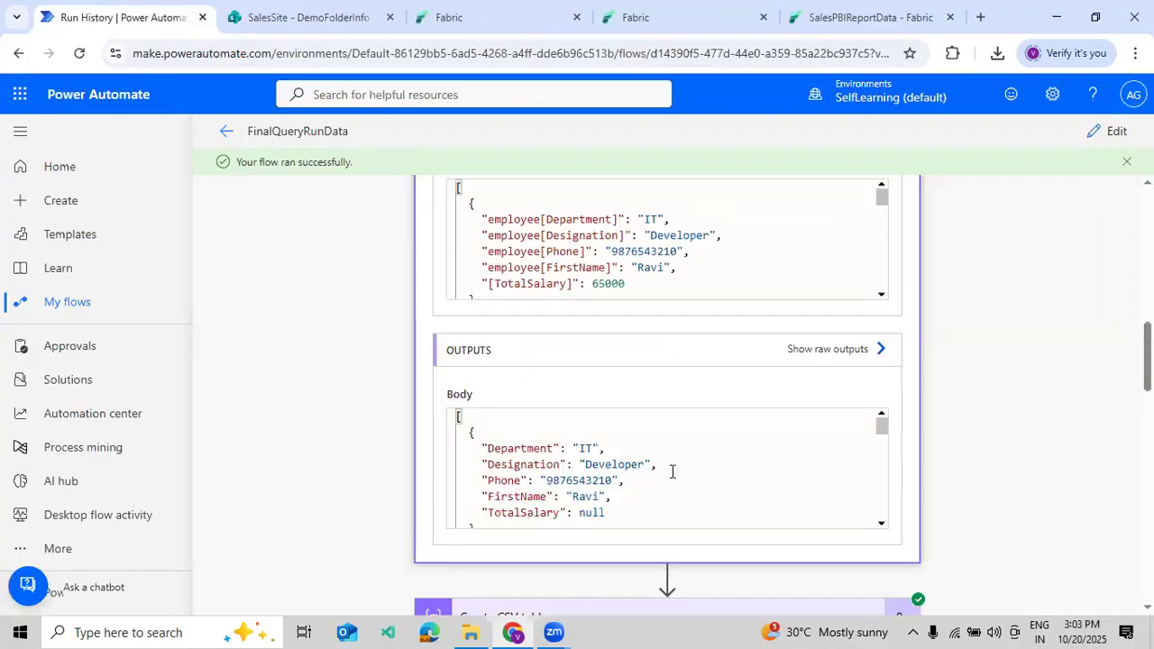
click(594, 514)
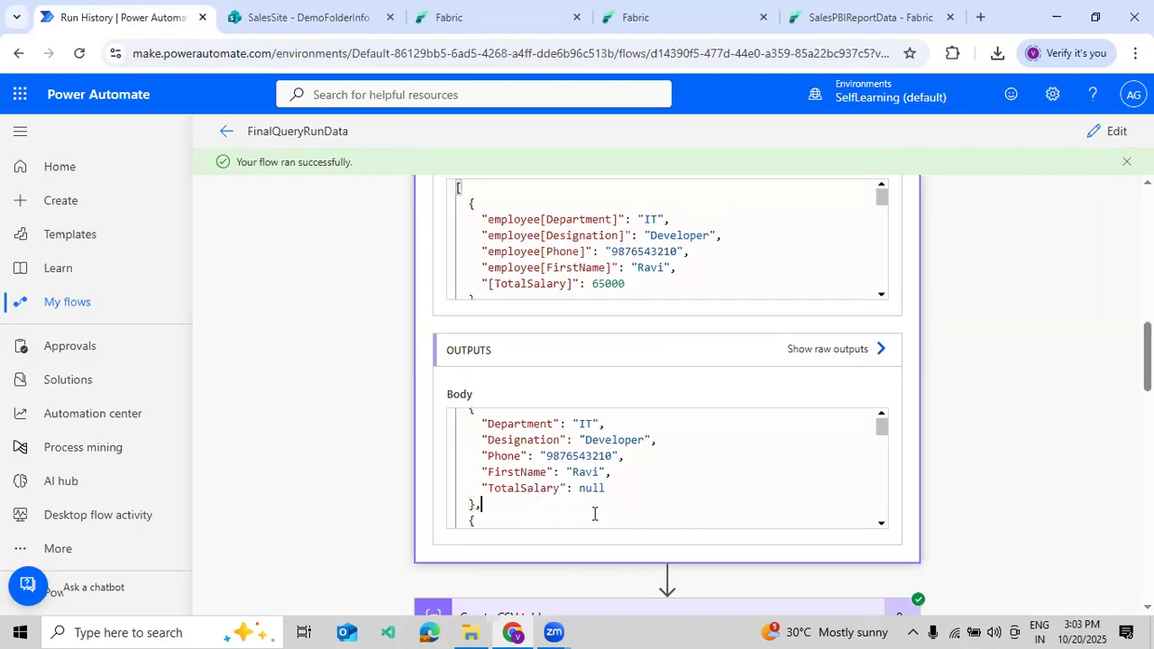
Open the flow for editing and compare the Select action's TotalSalary expression with the column header in Fabric's DAX query results.
click(1118, 133)
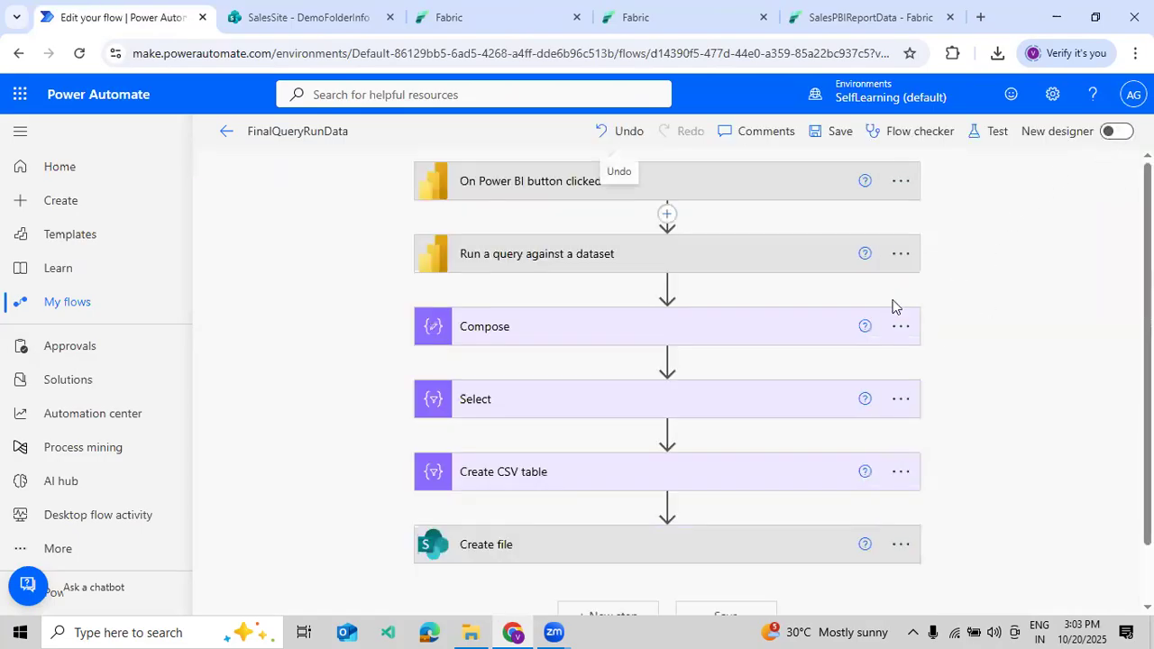
click(616, 405)
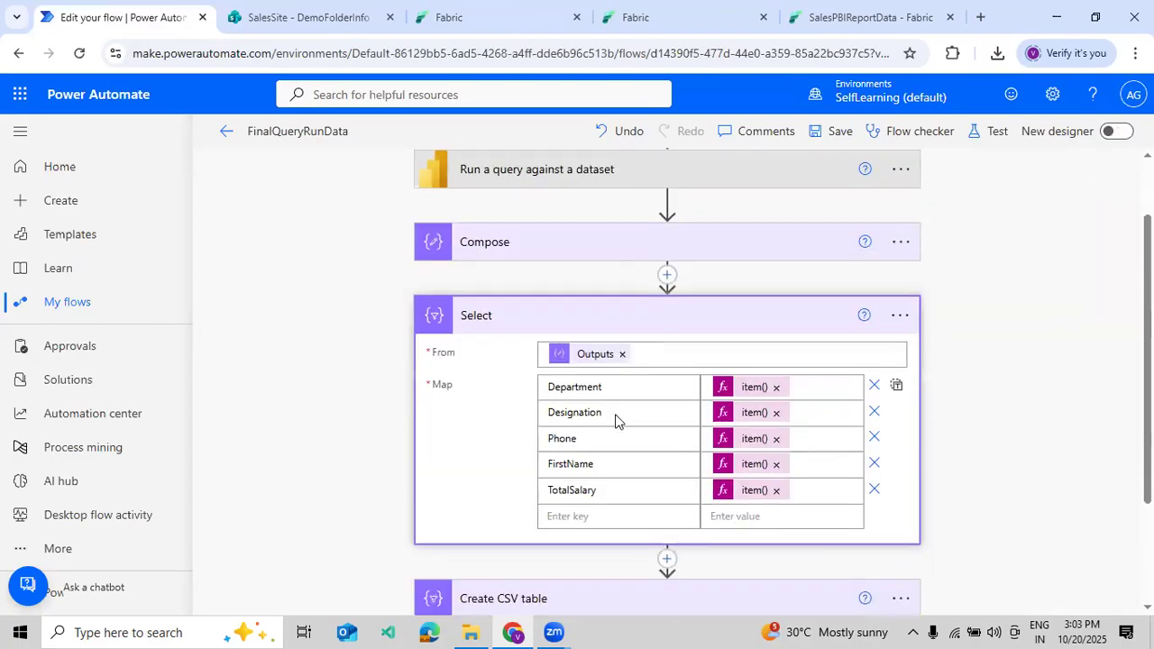
click(735, 493)
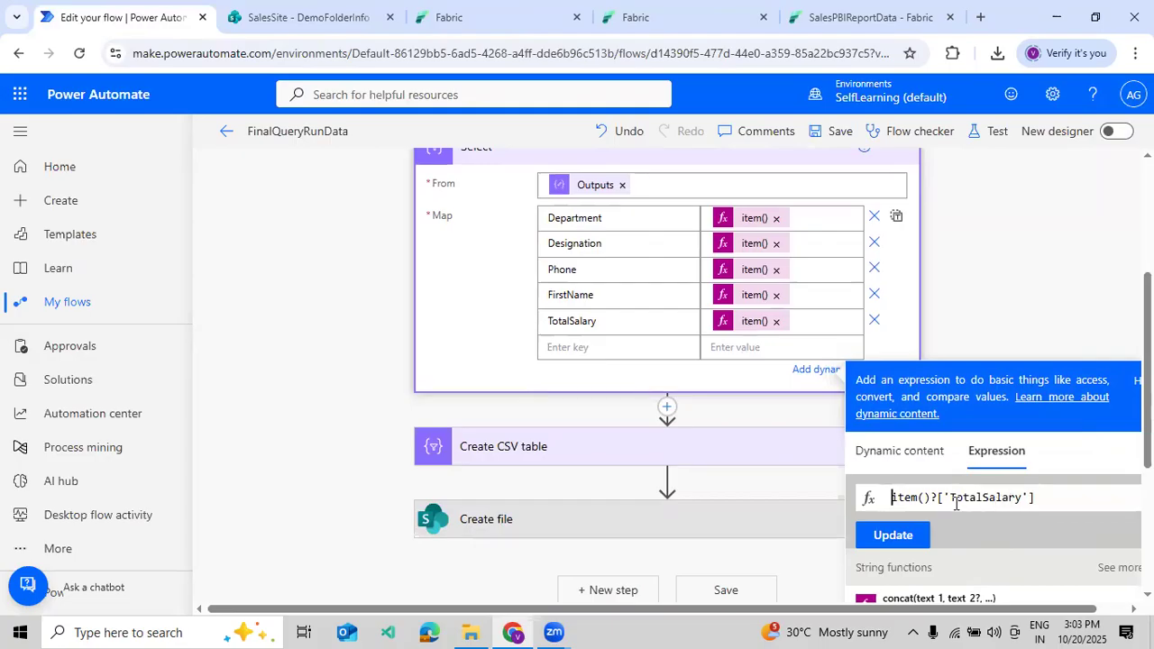
click(450, 28)
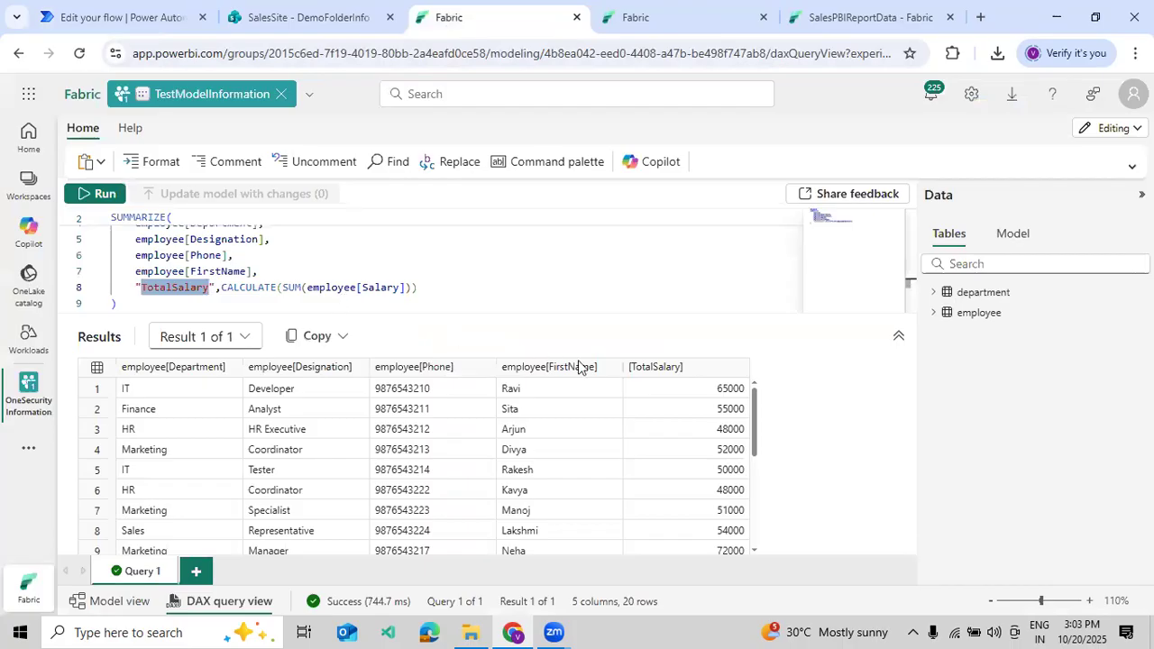
click(686, 370)
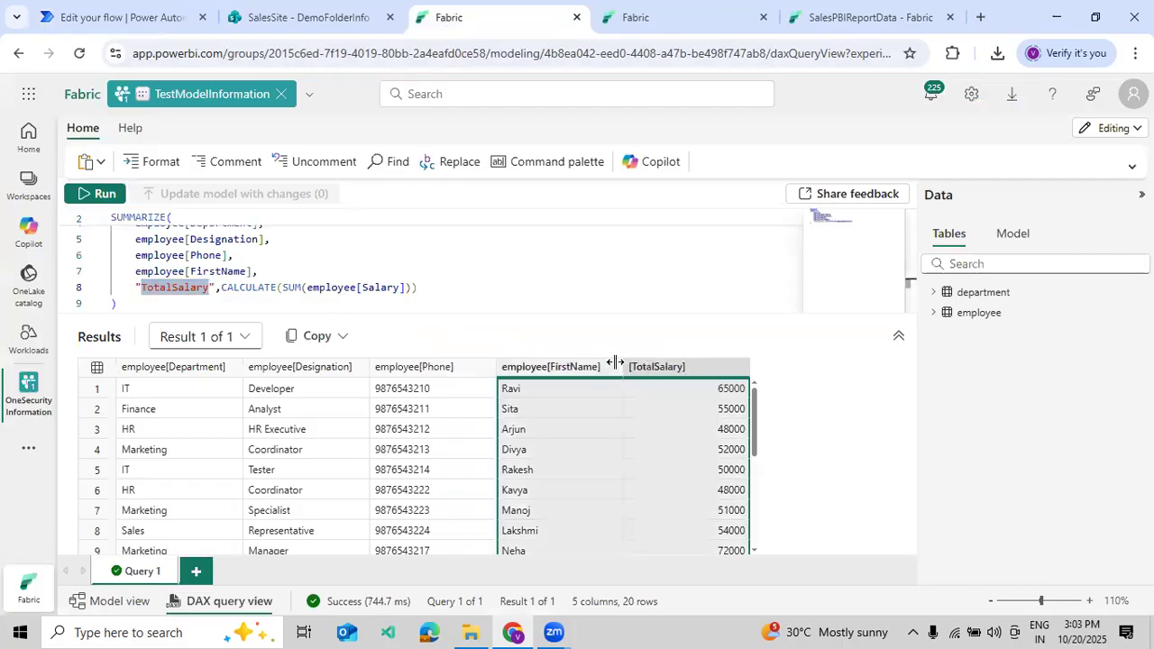
Back in Power Automate, update the Select action's TotalSalary expression to item()?['[TotalSalary]'].
key(ctrl+1)
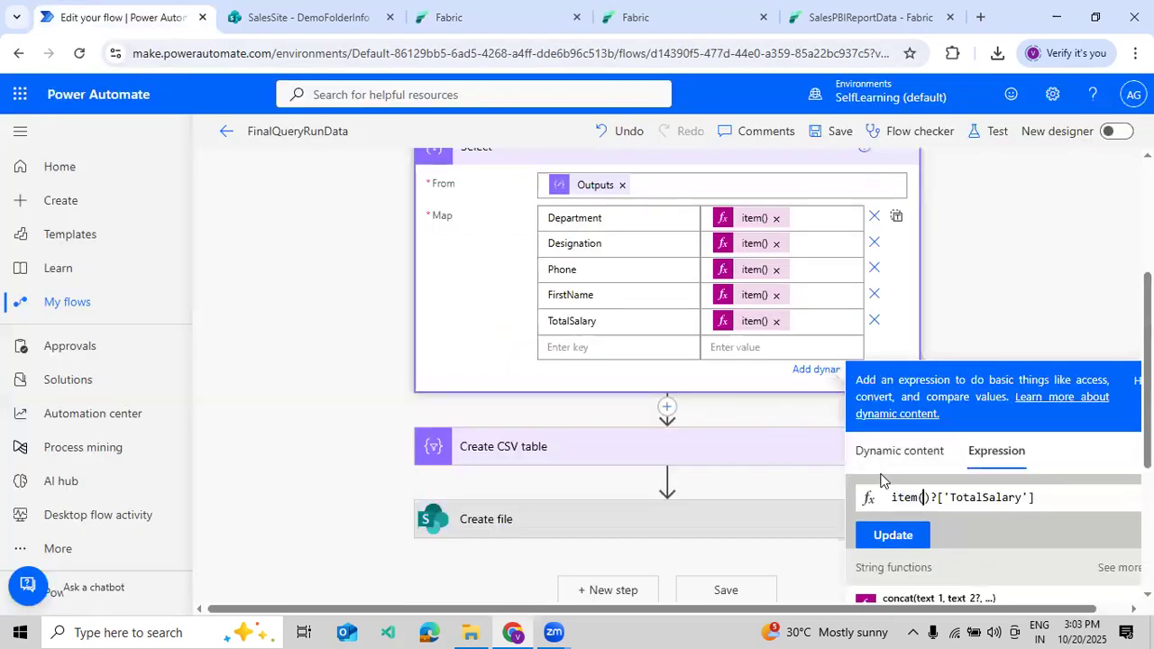
key(Right)
key(Right)
text([)
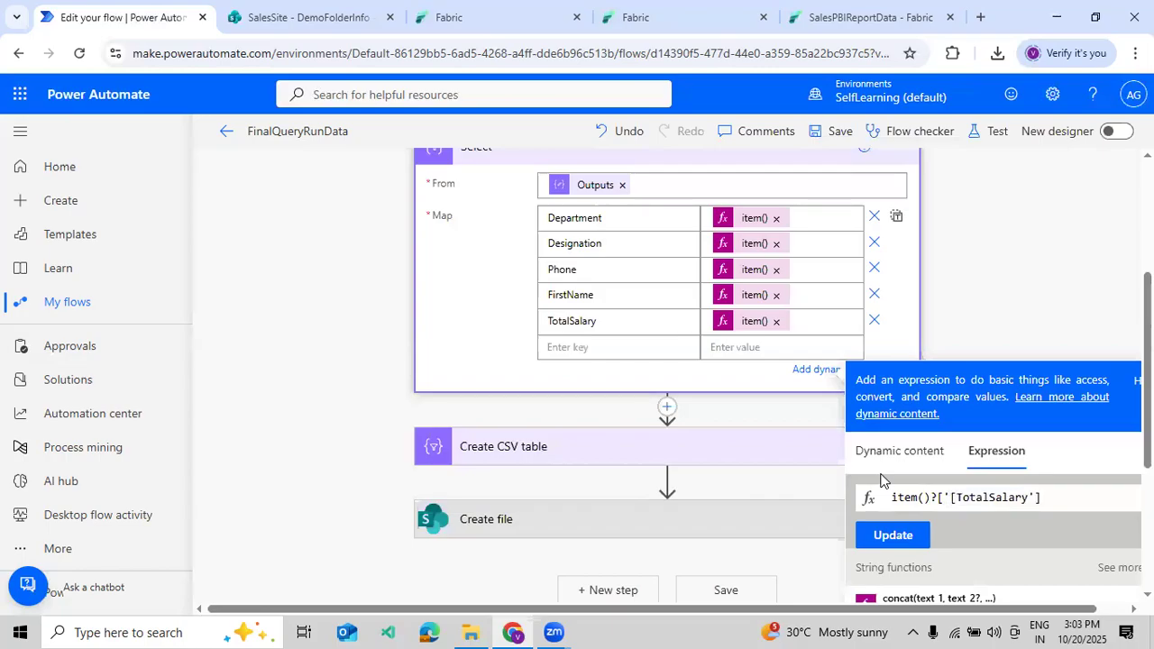
key(Right)
key(Right)
key(Right)
key(Right)
key(Right)
key(Right)
key(Right)
key(Right)
text(])
click(892, 535)
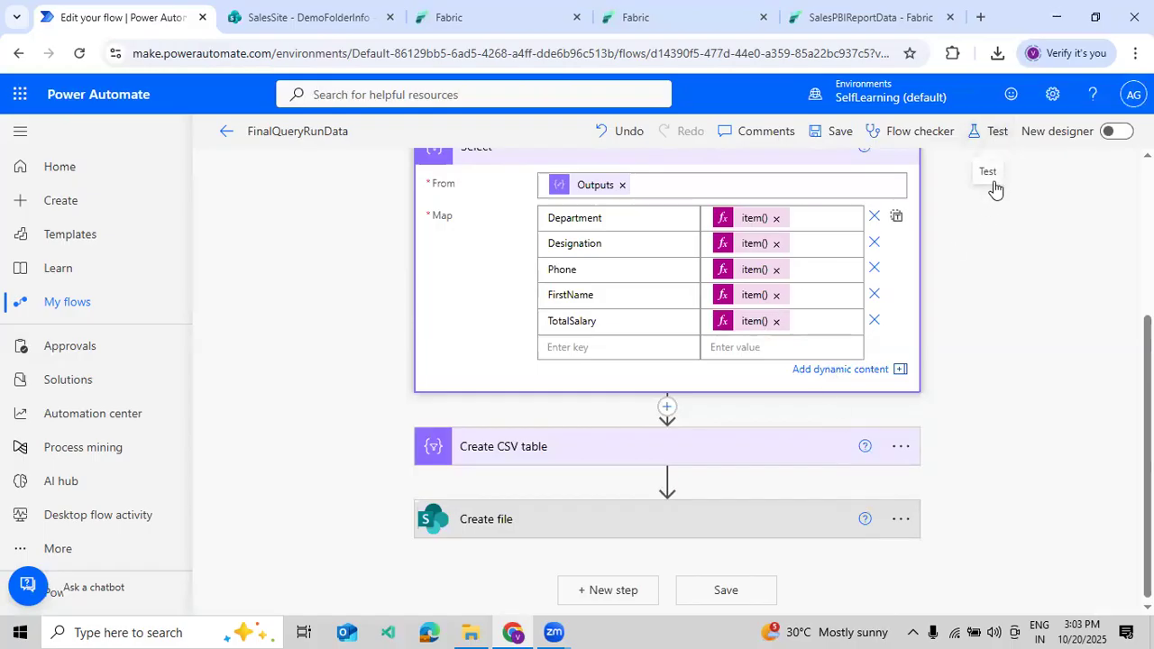
Test the flow automatically with a recently used trigger and review the status of each action in the run.
click(994, 135)
click(877, 585)
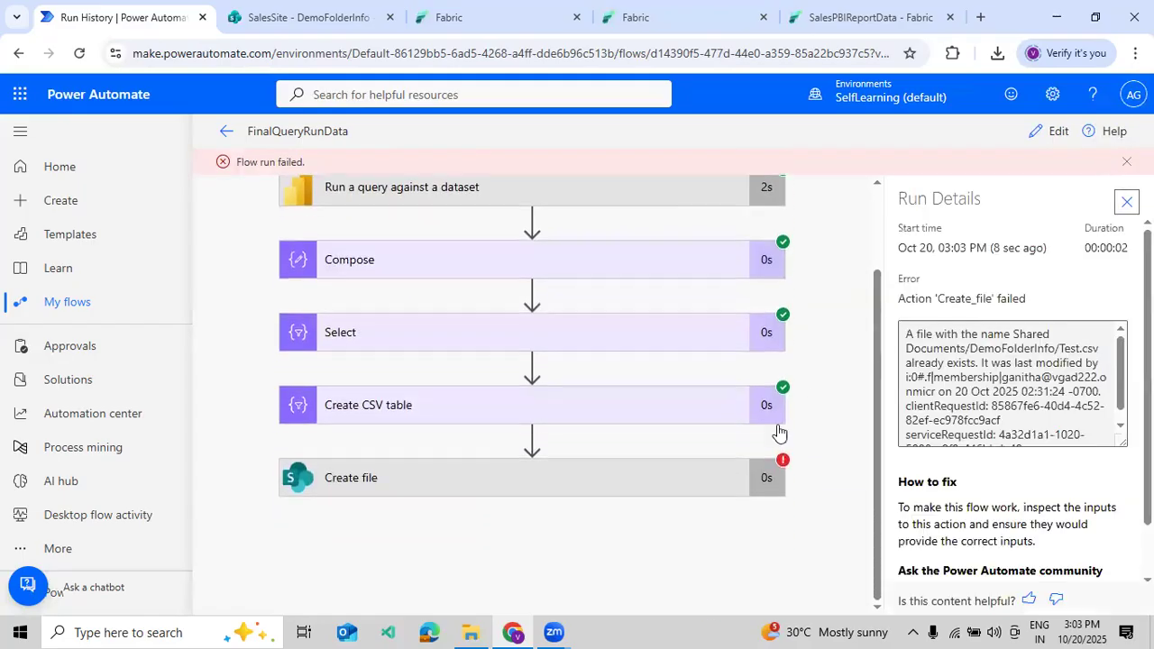
scroll(704, 469, up, 1)
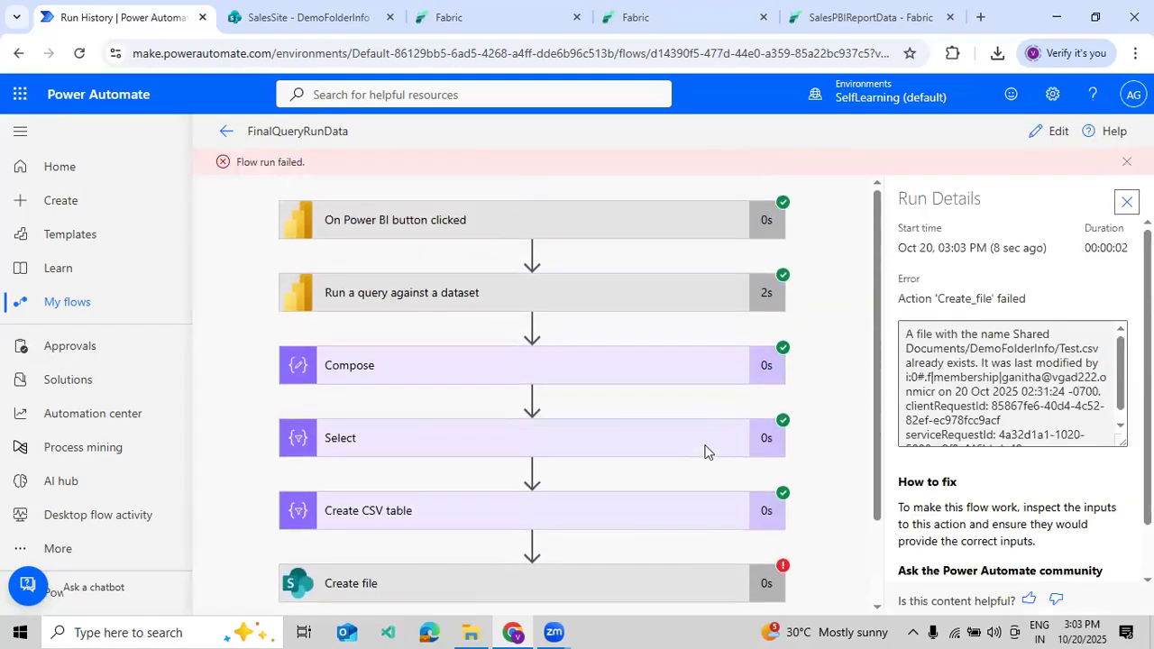
scroll(667, 514, down, 1)
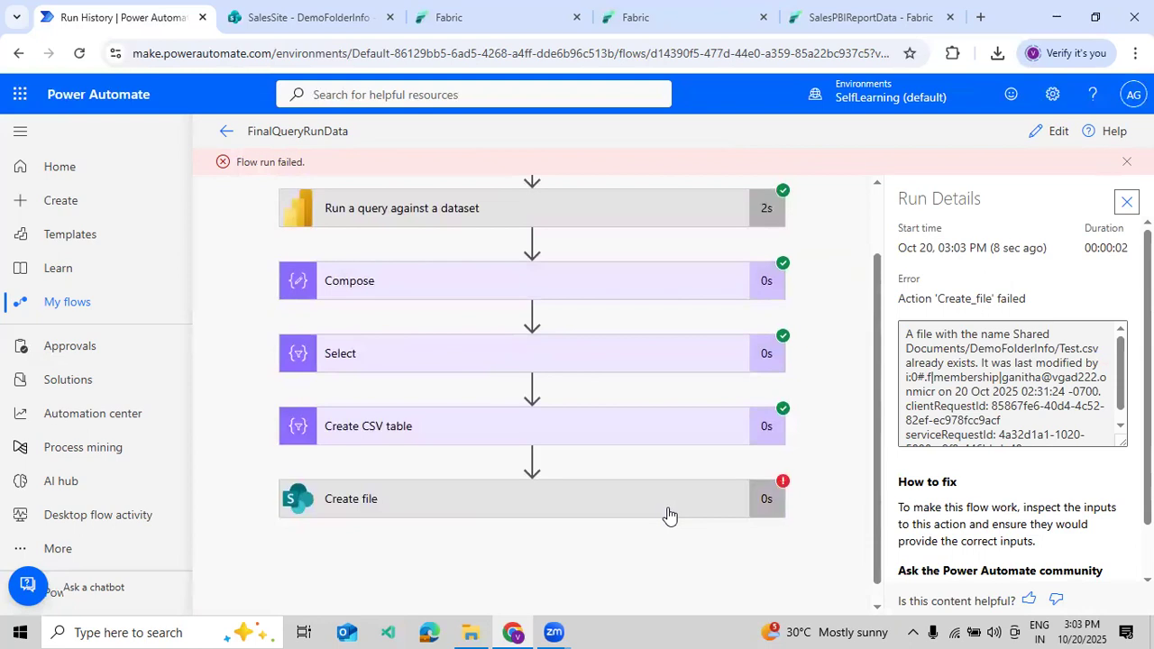
Check the DemoFolderInfo folder in SharePoint for Test.csv, and reread the Create file error in Power Automate's run details.
click(270, 36)
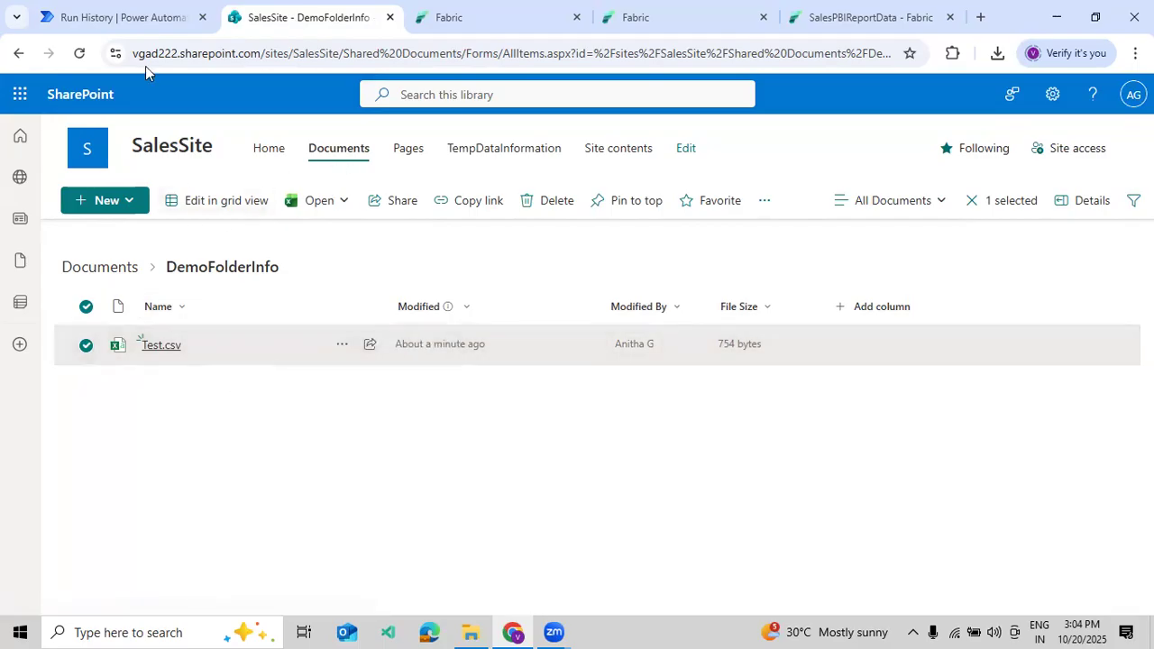
click(122, 17)
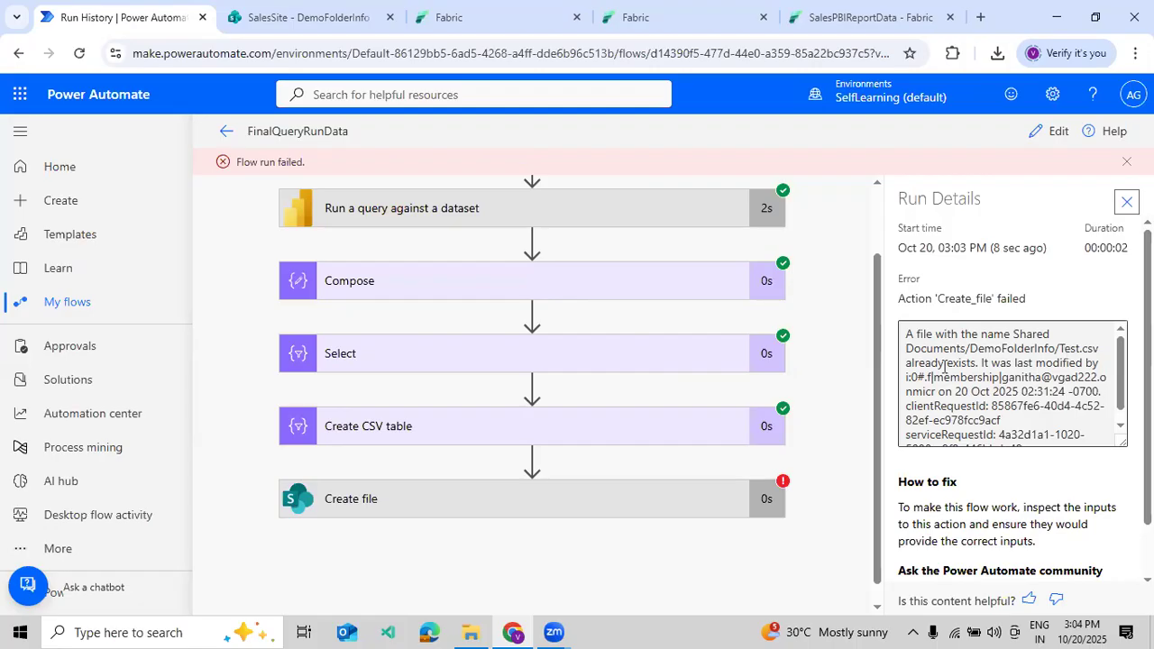
drag(980, 362, 1008, 394)
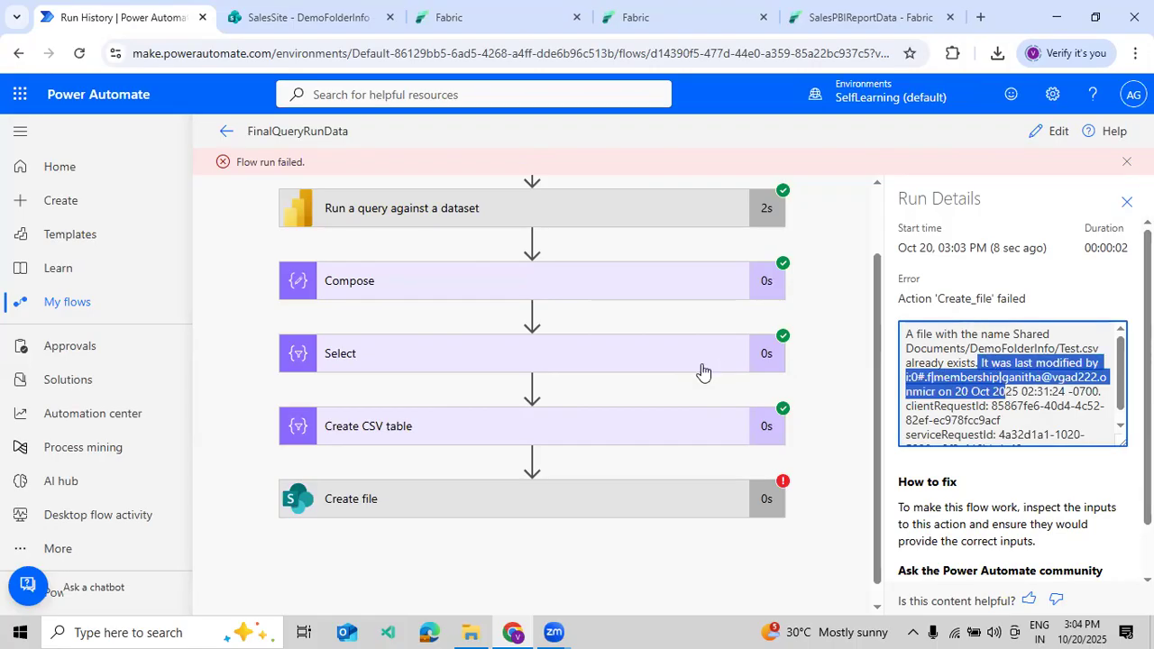
Examine the Select action's inputs and outputs in the run, checking the first row's TotalSalary value.
click(610, 368)
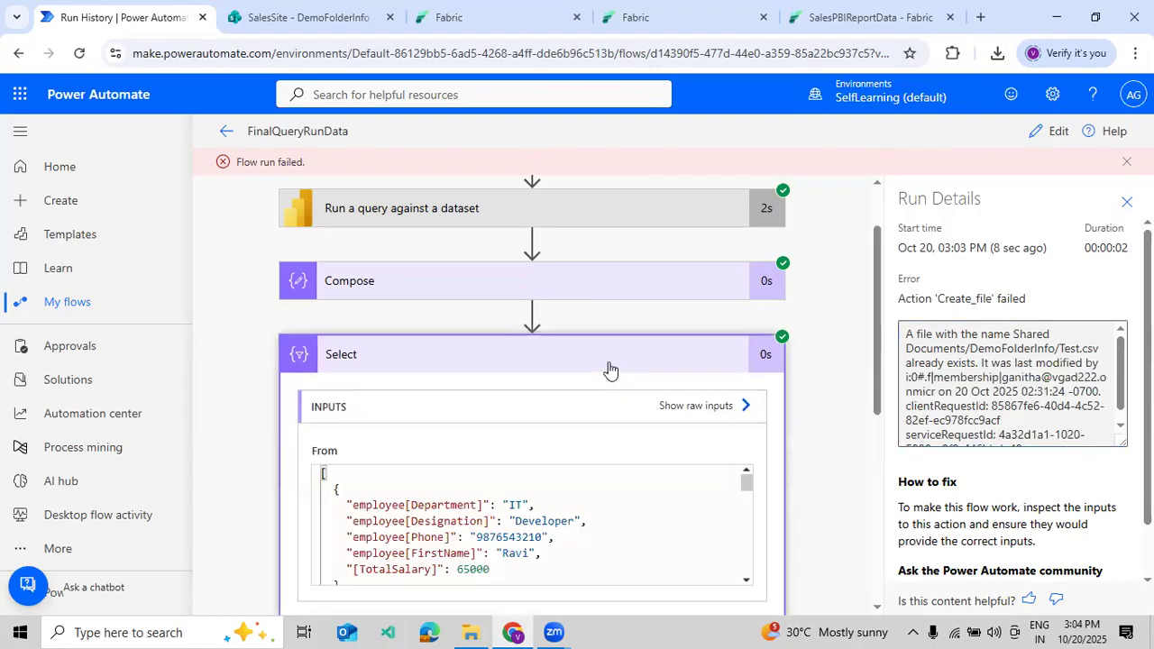
scroll(608, 369, down, 3)
drag(441, 460, 462, 458)
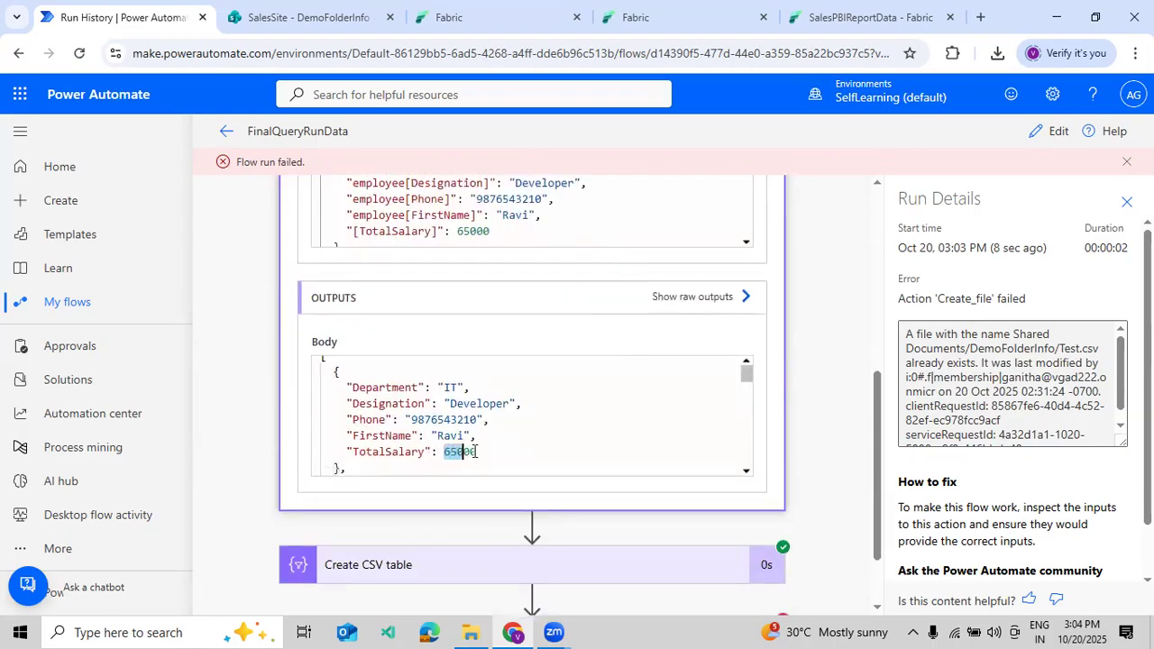
Open the flow for editing, and delete Test.csv from the DemoFolderInfo folder in SharePoint.
click(1049, 133)
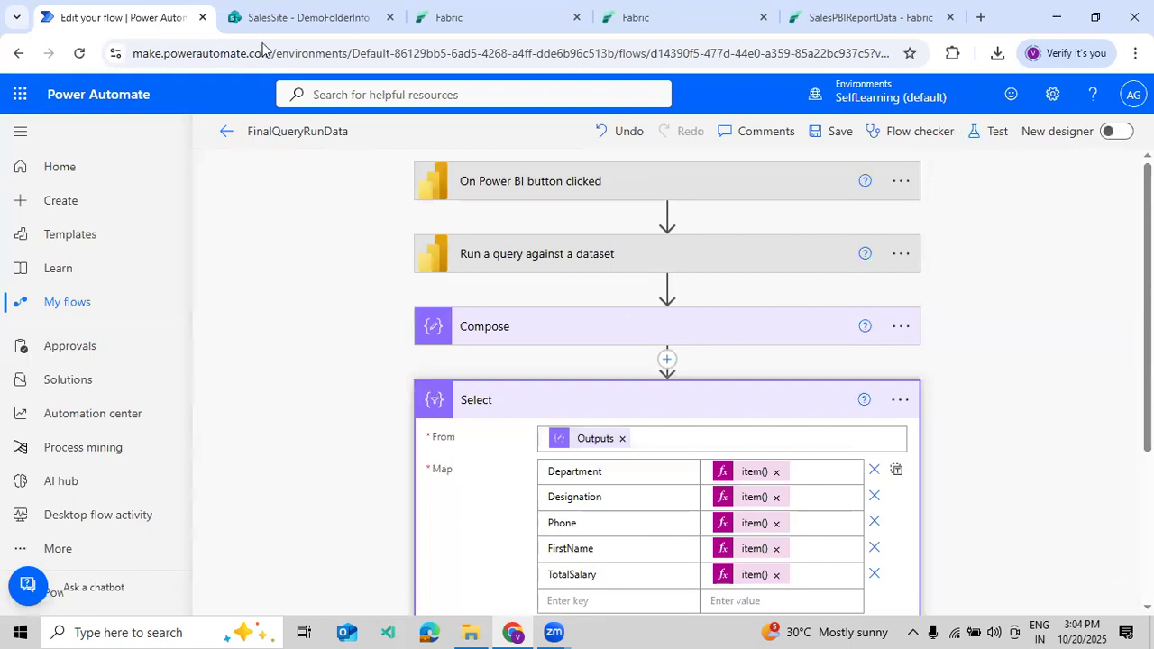
click(271, 18)
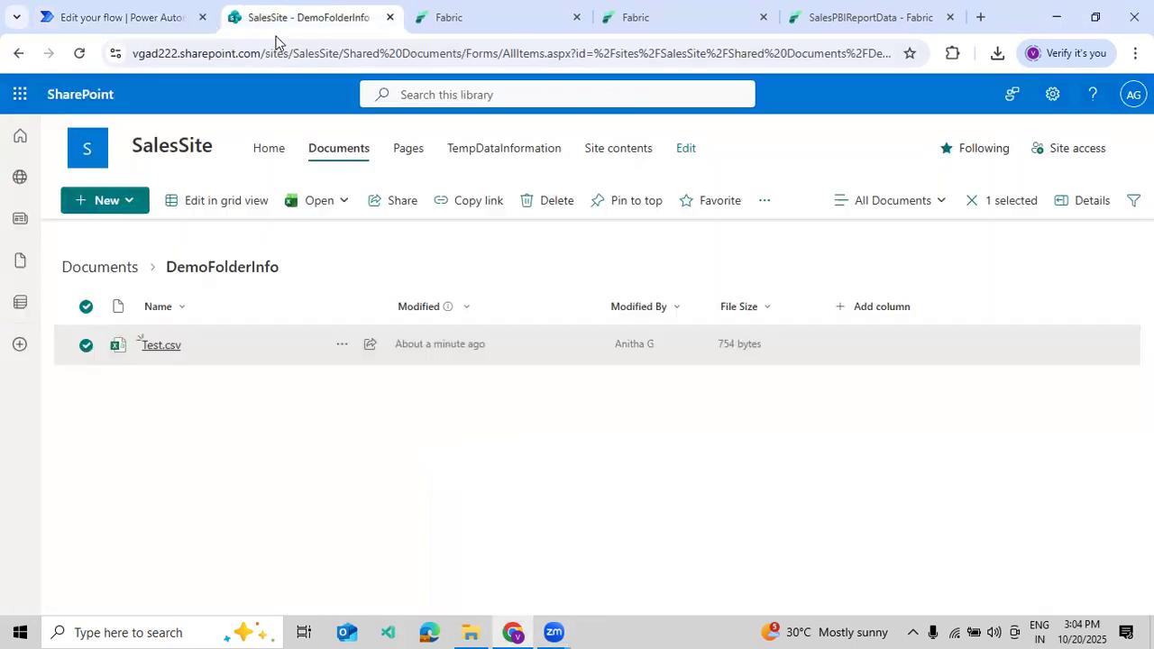
click(344, 346)
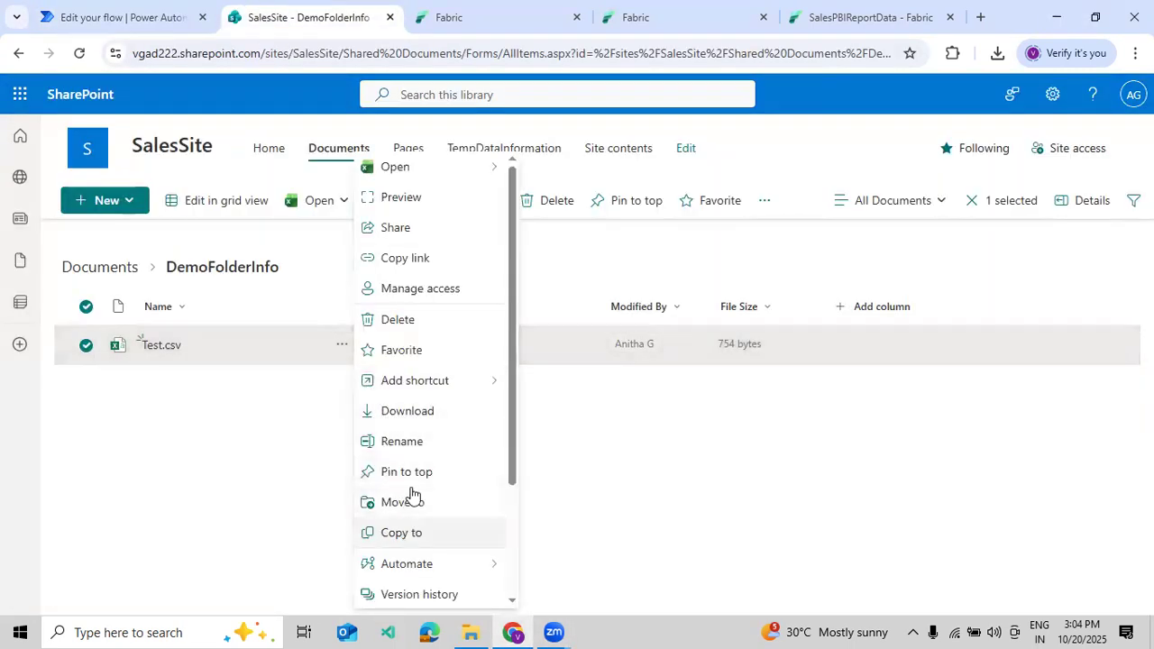
click(427, 324)
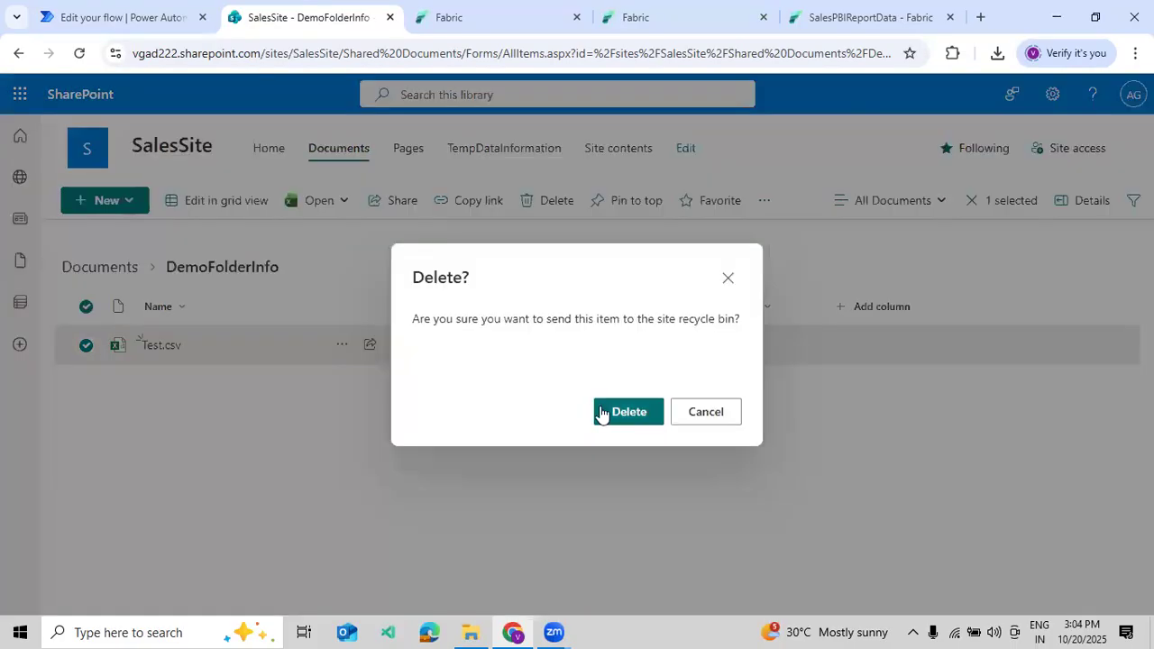
click(603, 413)
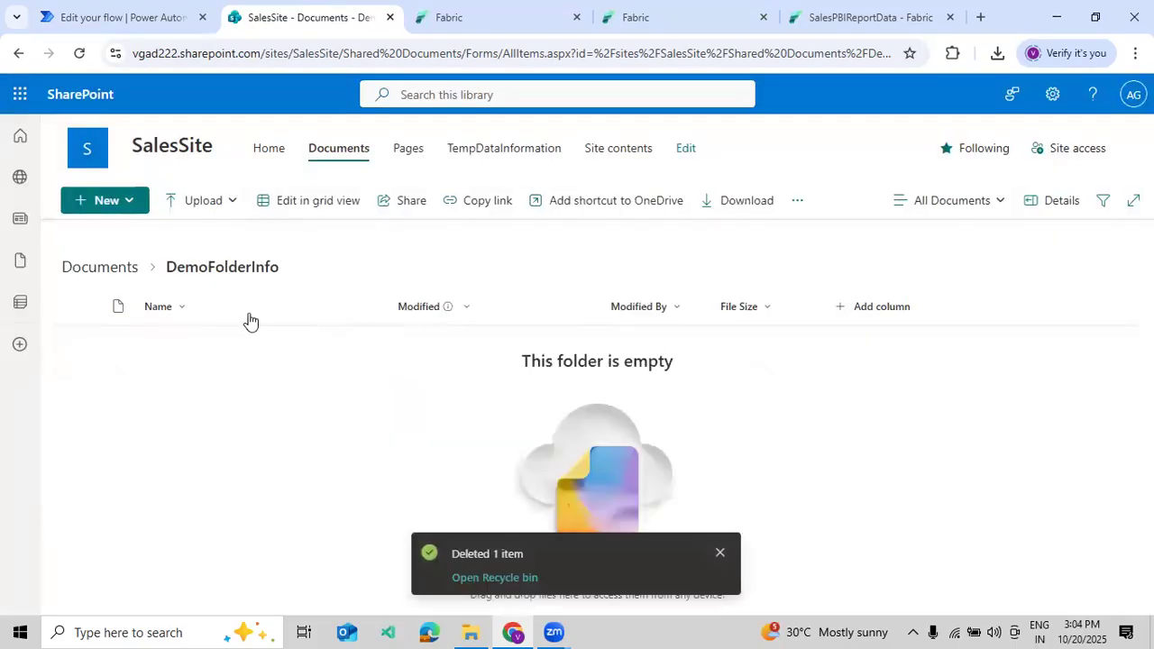
Back in Power Automate, collapse the Select action and test the flow with the most recent run's trigger.
click(117, 17)
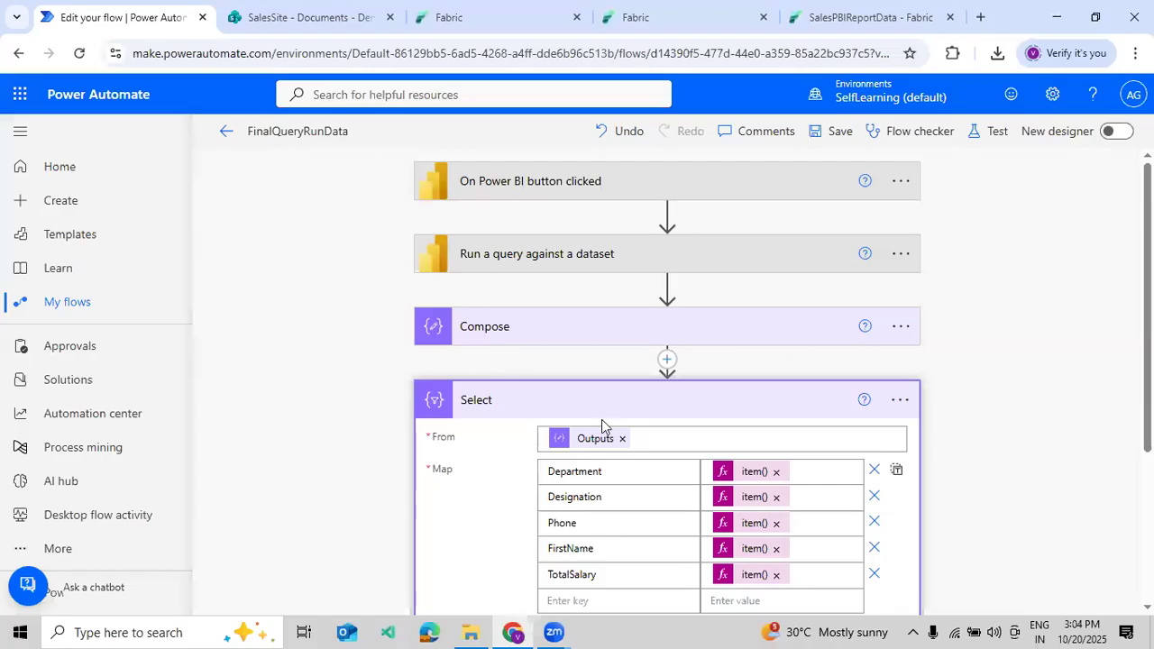
click(696, 403)
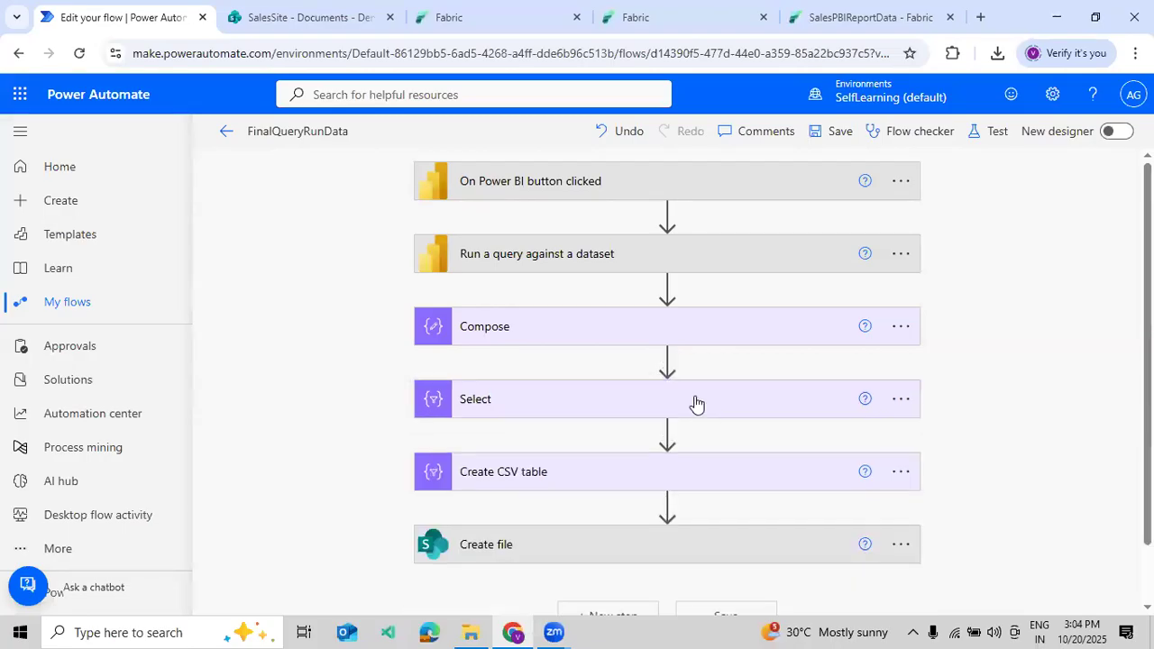
scroll(754, 456, down, 1)
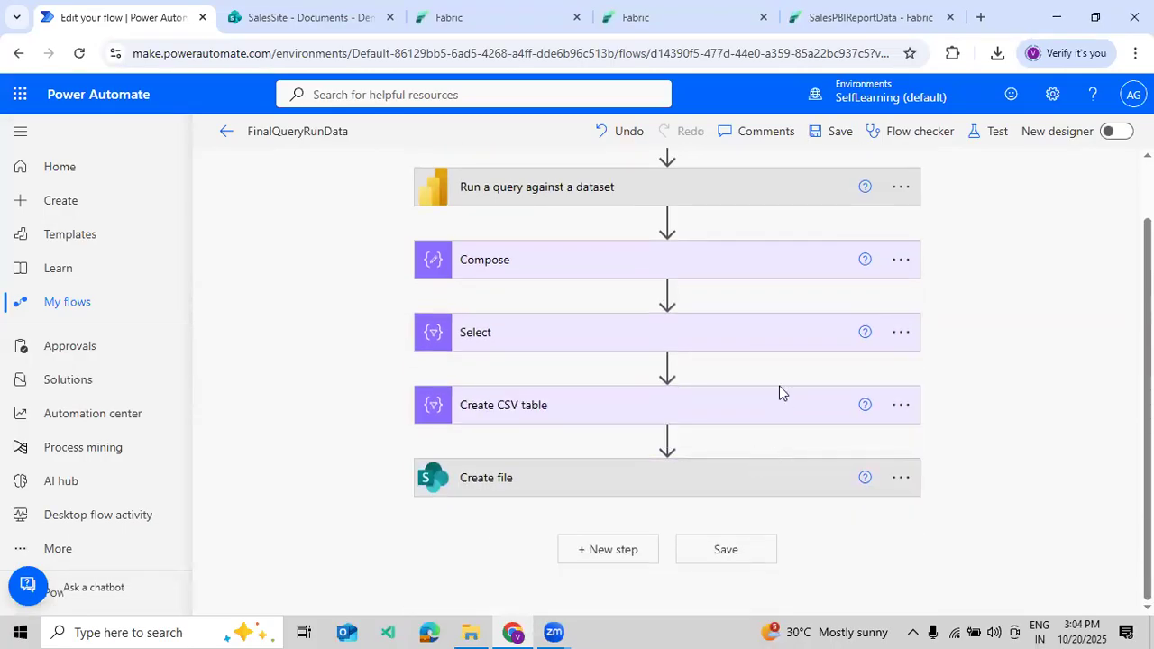
scroll(781, 392, up, 1)
click(987, 133)
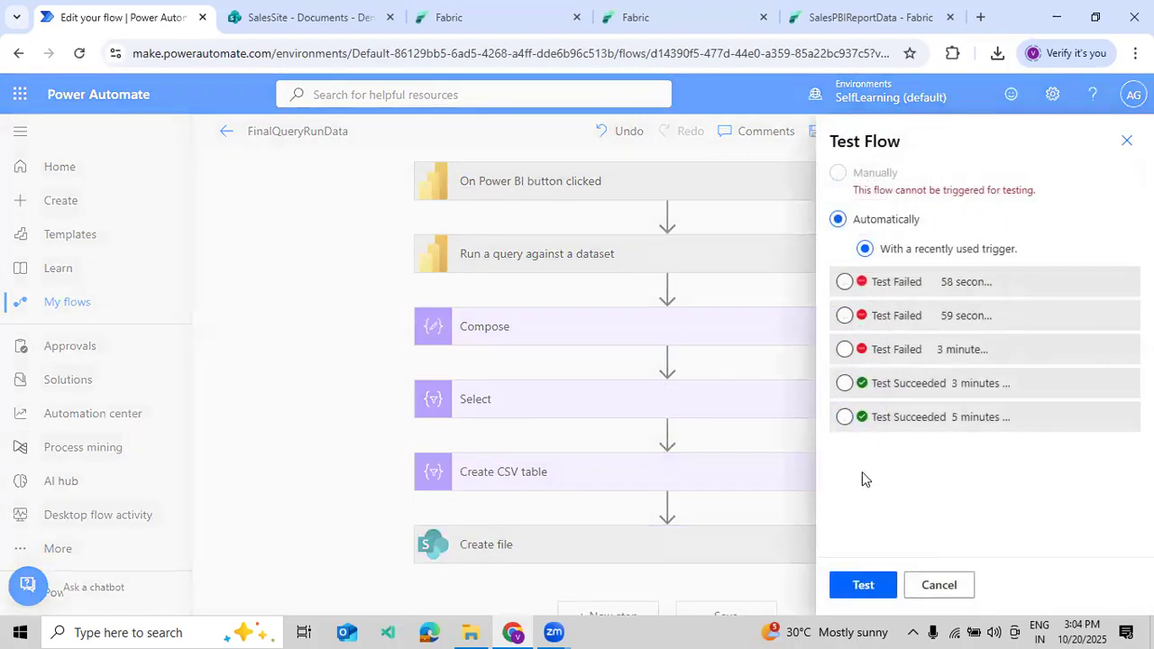
click(844, 284)
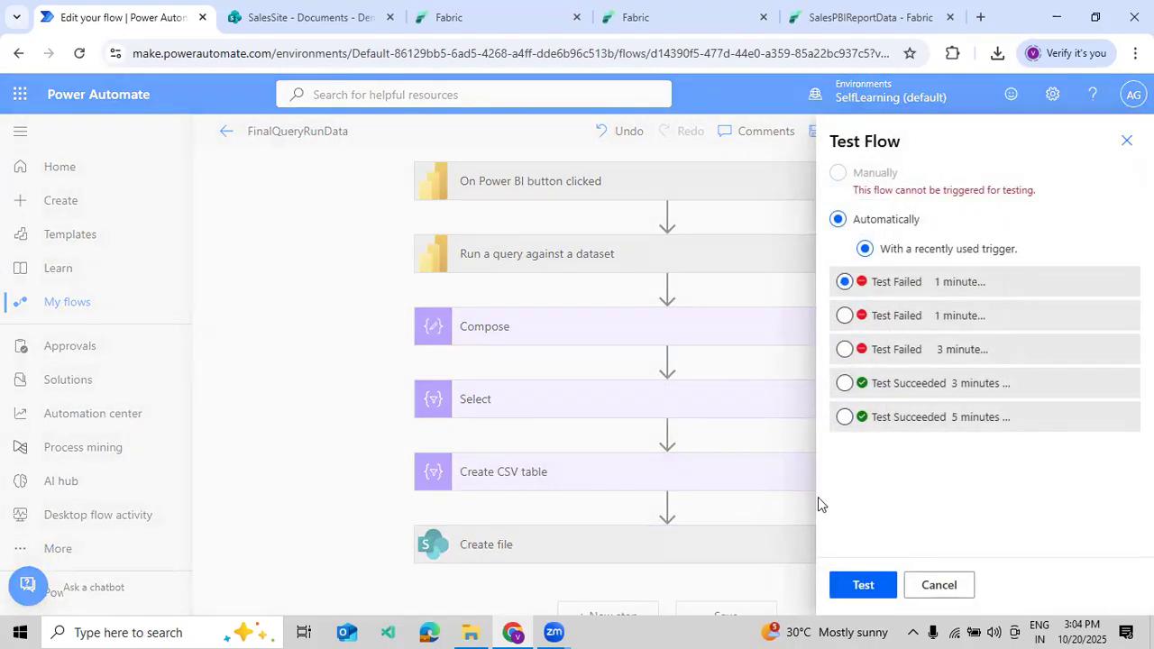
click(862, 588)
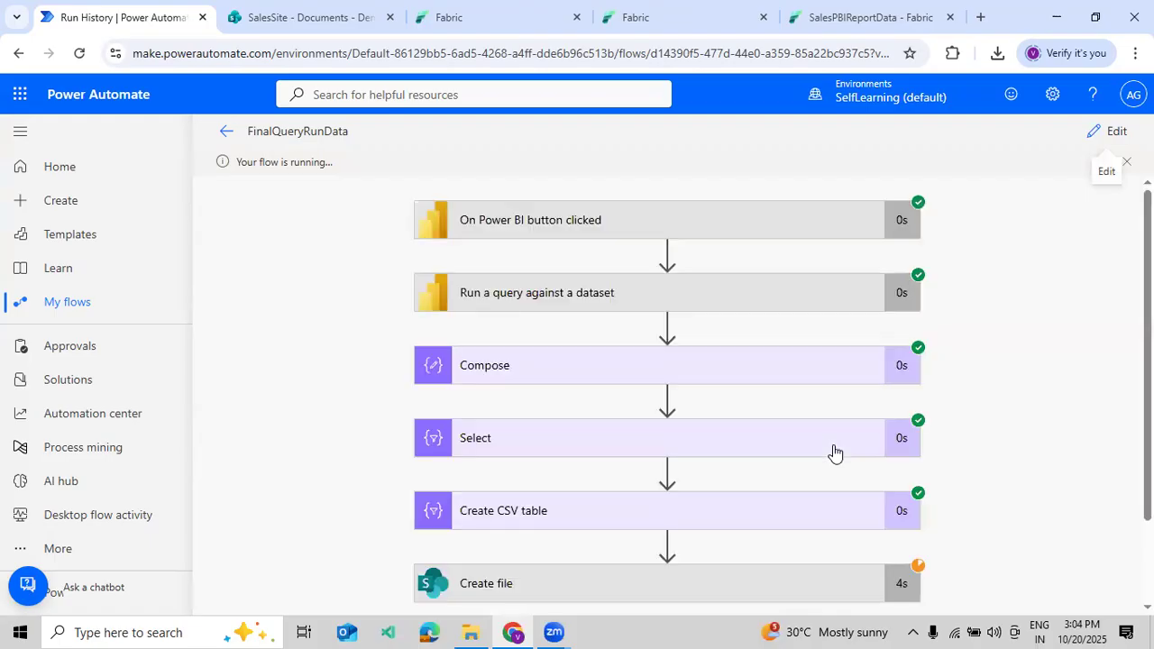
scroll(834, 453, down, 2)
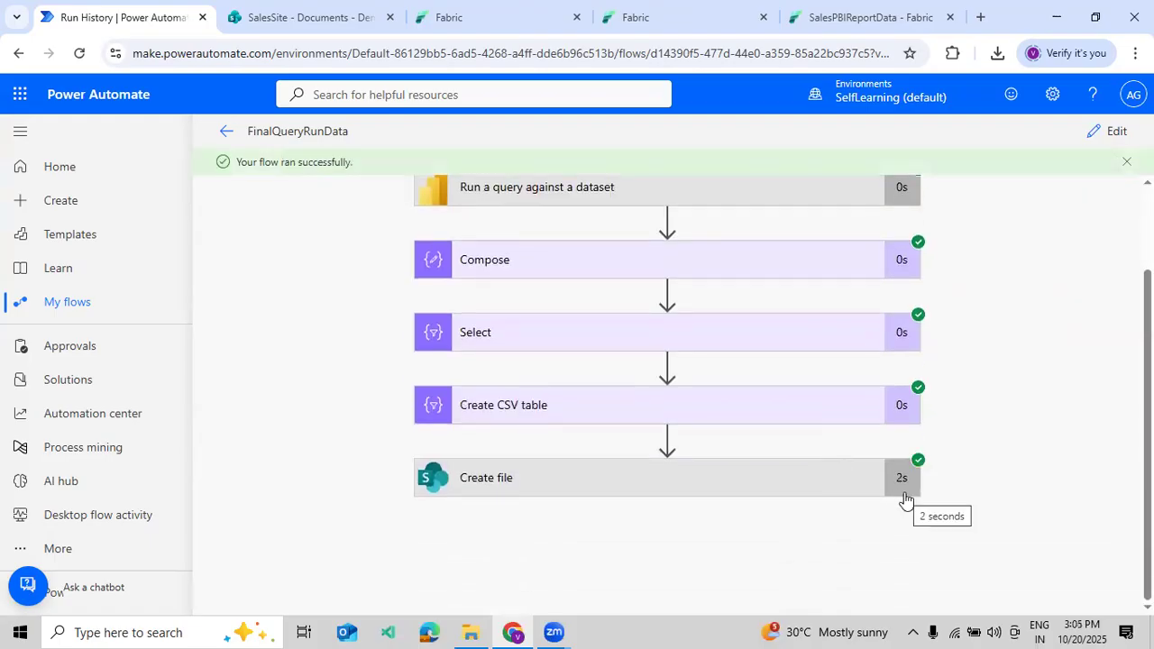
Open the new Test.csv from SharePoint's DemoFolderInfo folder and widen the Phone column to inspect the data.
click(309, 30)
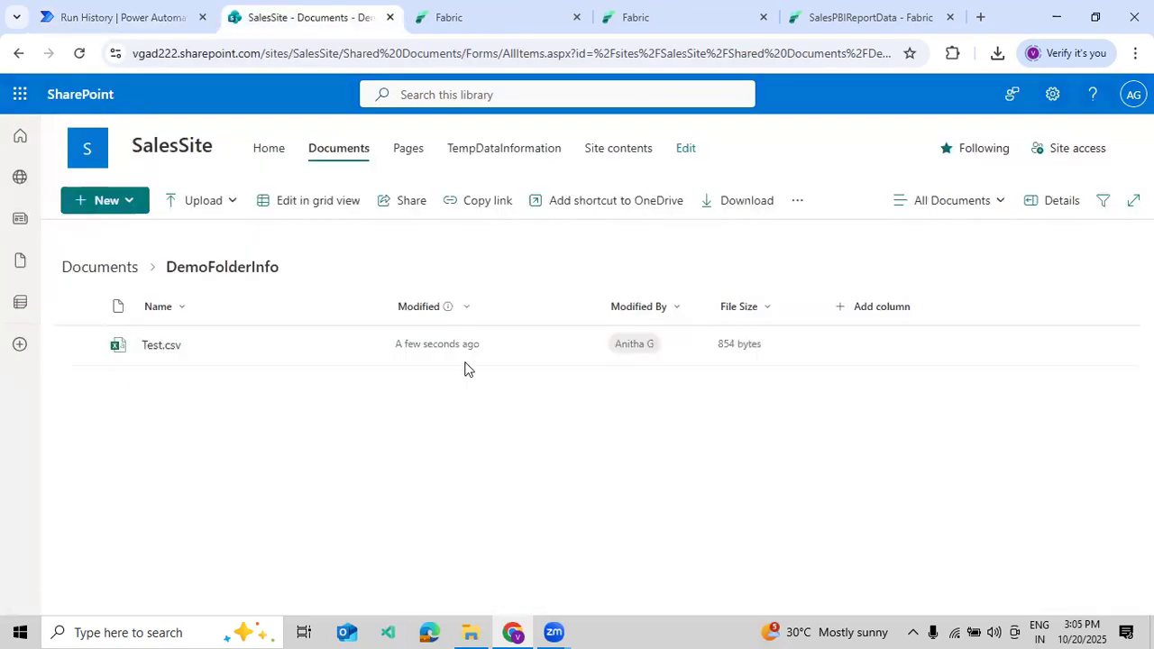
click(155, 345)
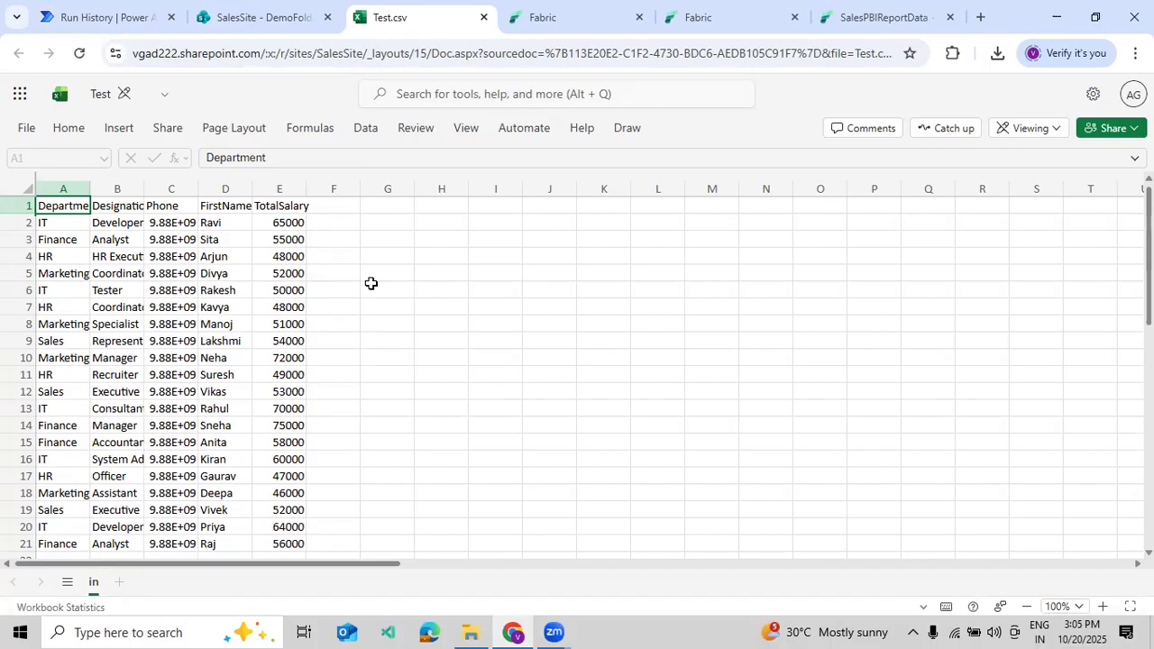
drag(251, 190, 250, 190)
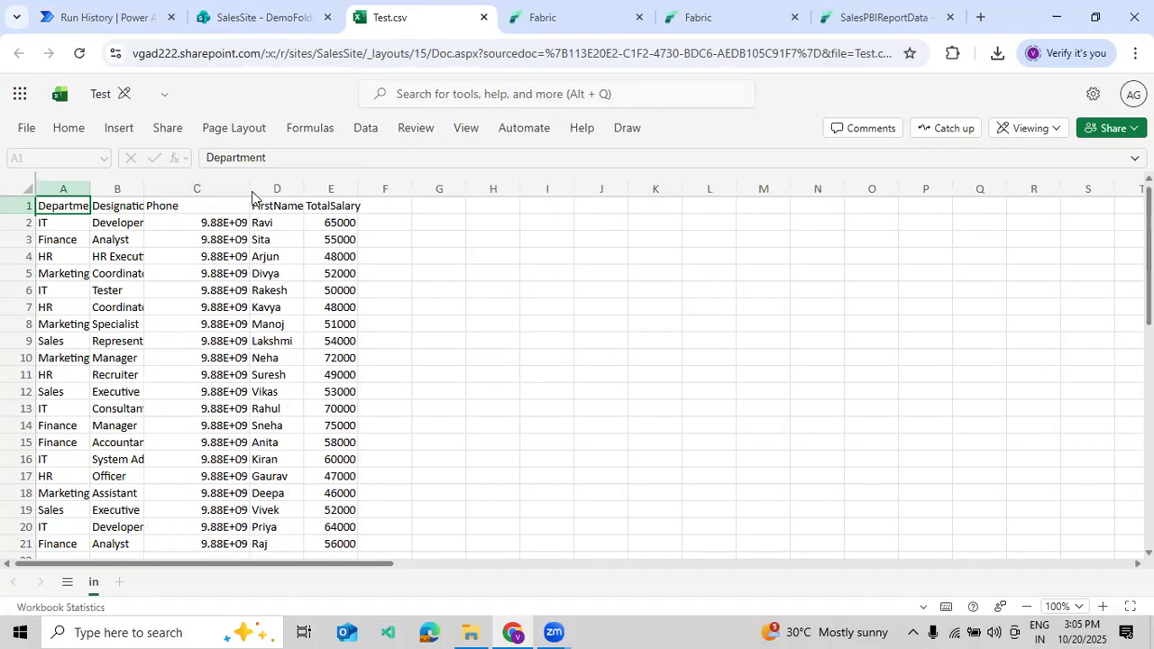
Back in Power Automate, open the flow for editing and expand the Create file action.
click(109, 17)
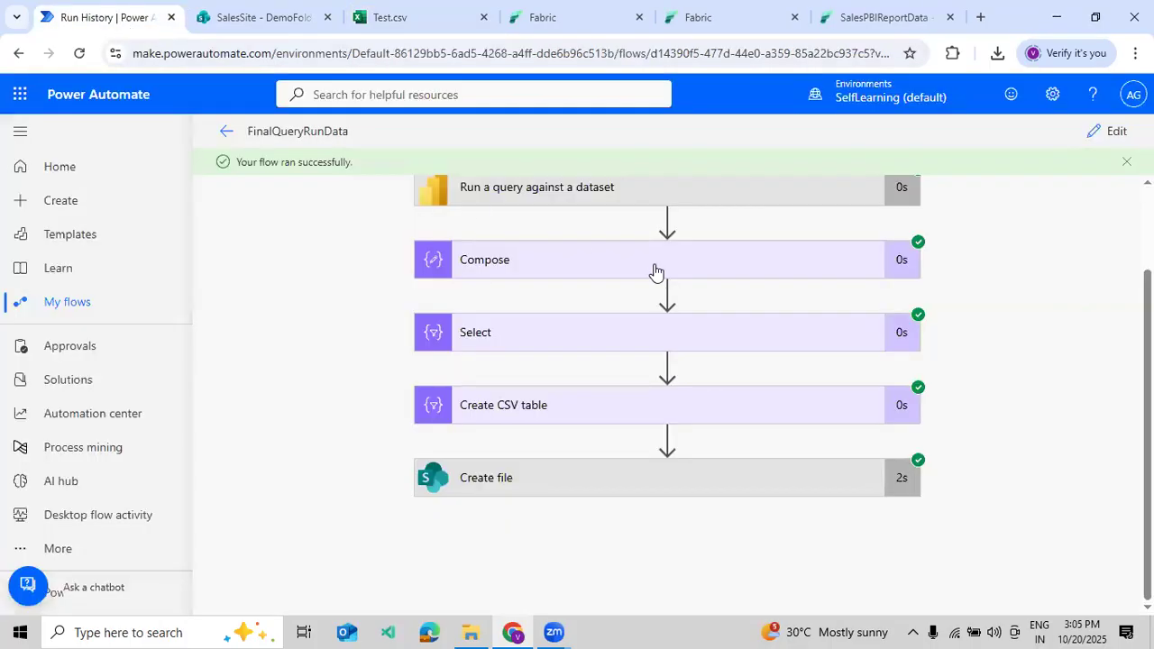
click(1110, 135)
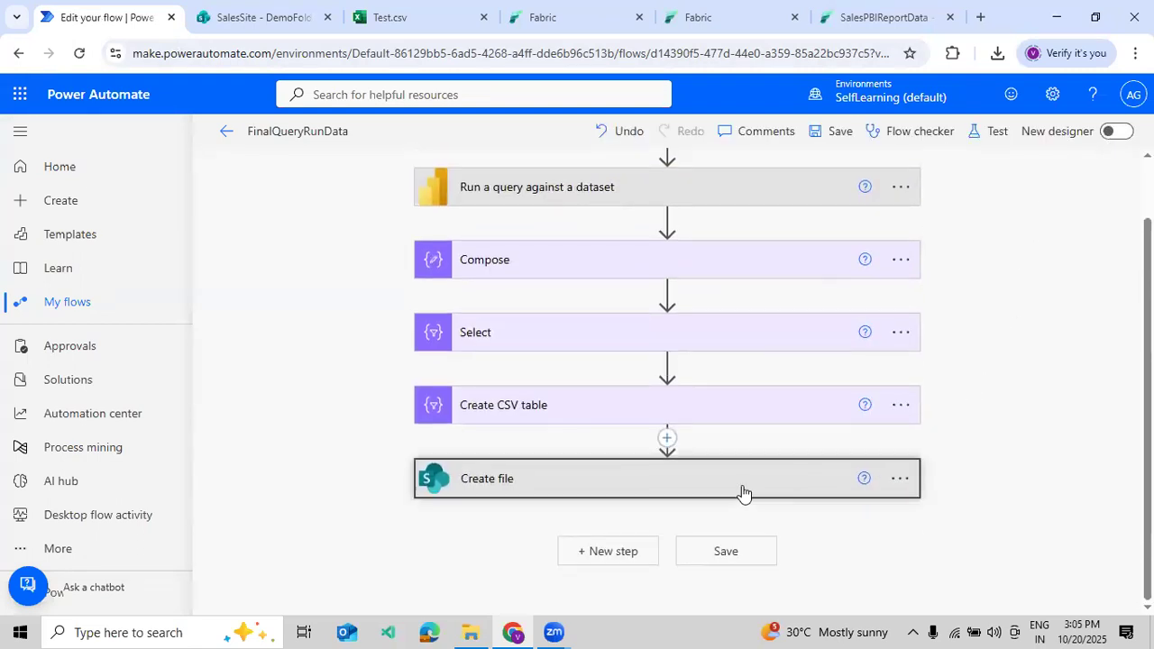
click(743, 493)
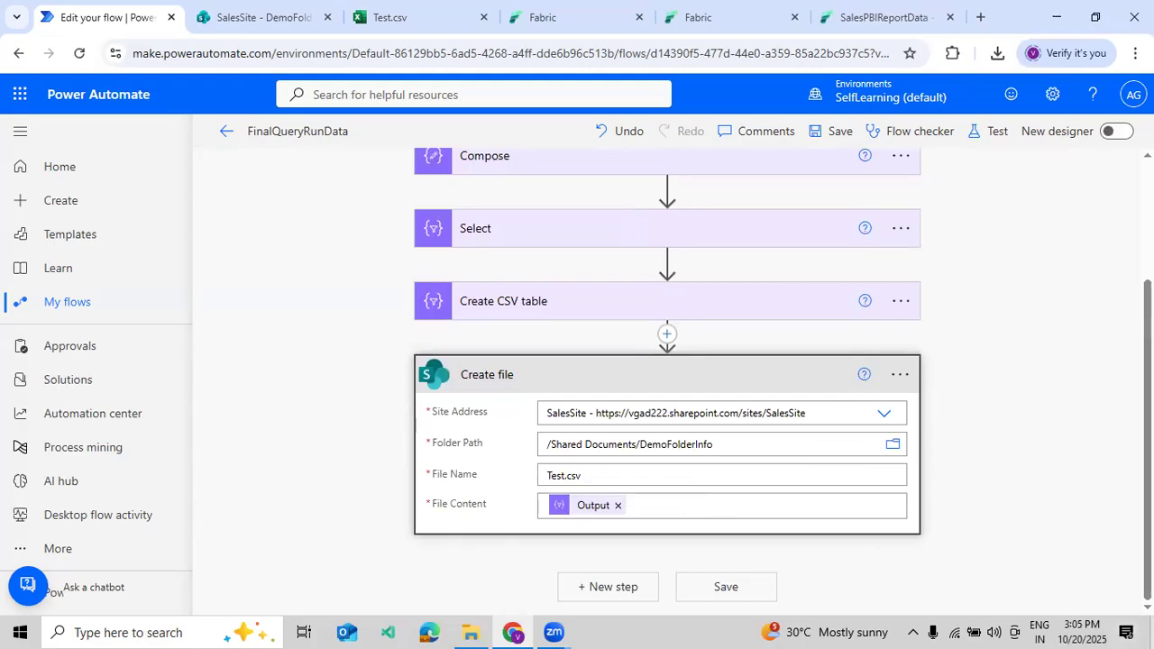
click(1152, 633)
double_click(1111, 447)
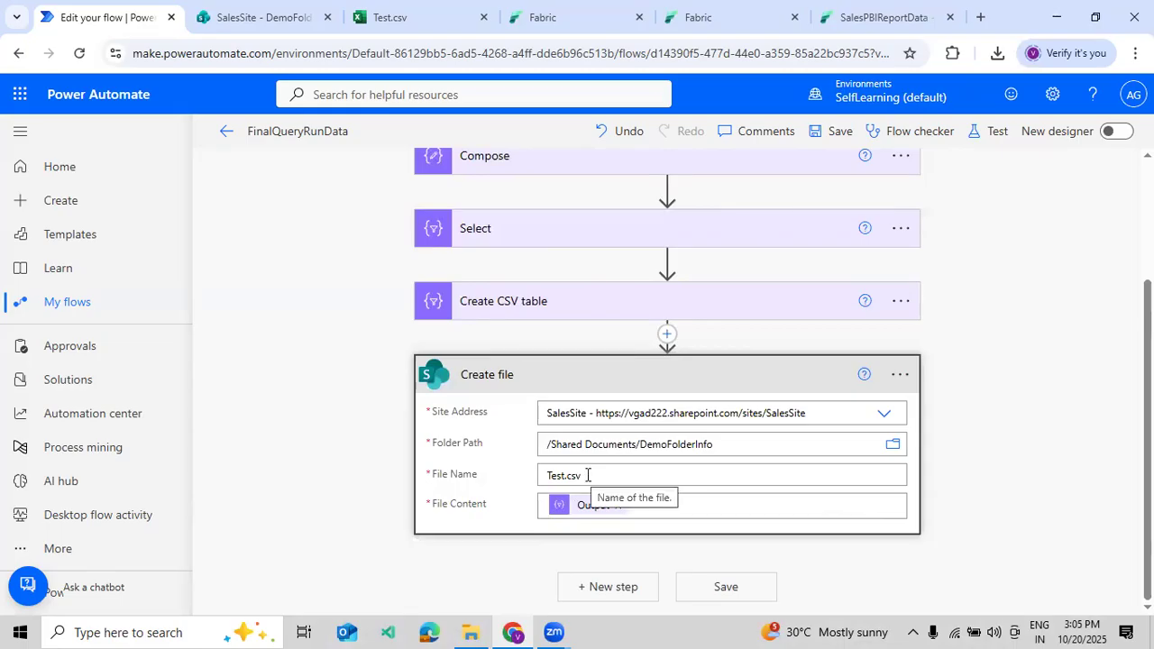
right_click(920, 458)
click(965, 136)
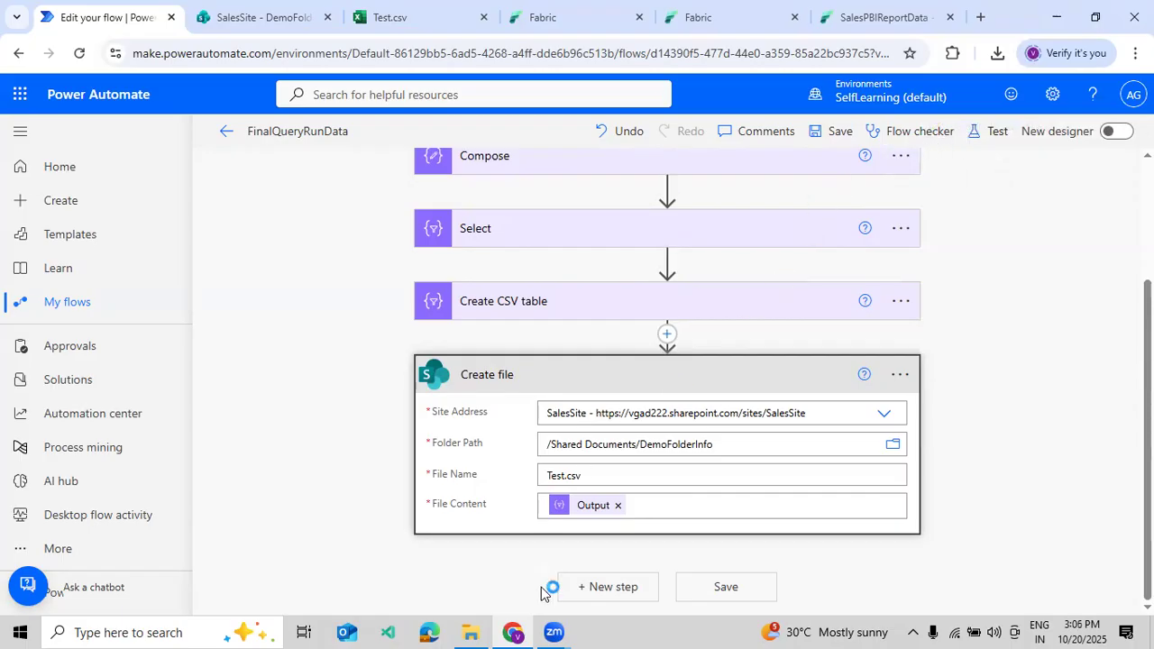
In Notepad++, open Functions with examples.txt and select the concat expression that builds a timestamped Employee_ CSV file name.
mouse_move(523, 636)
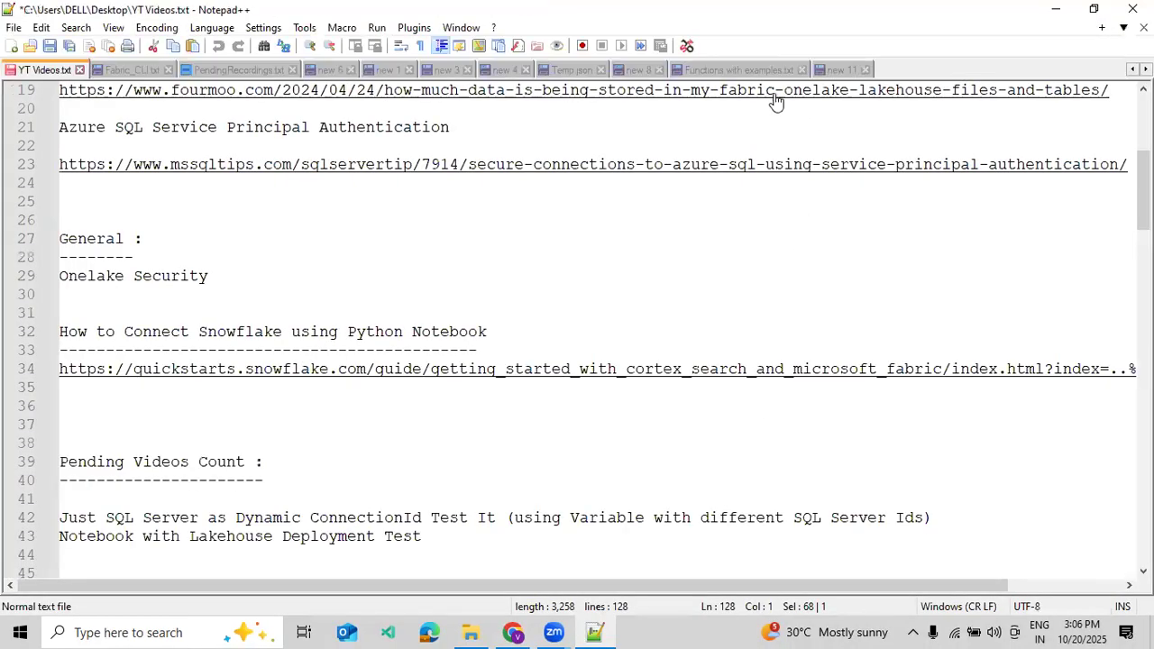
click(733, 70)
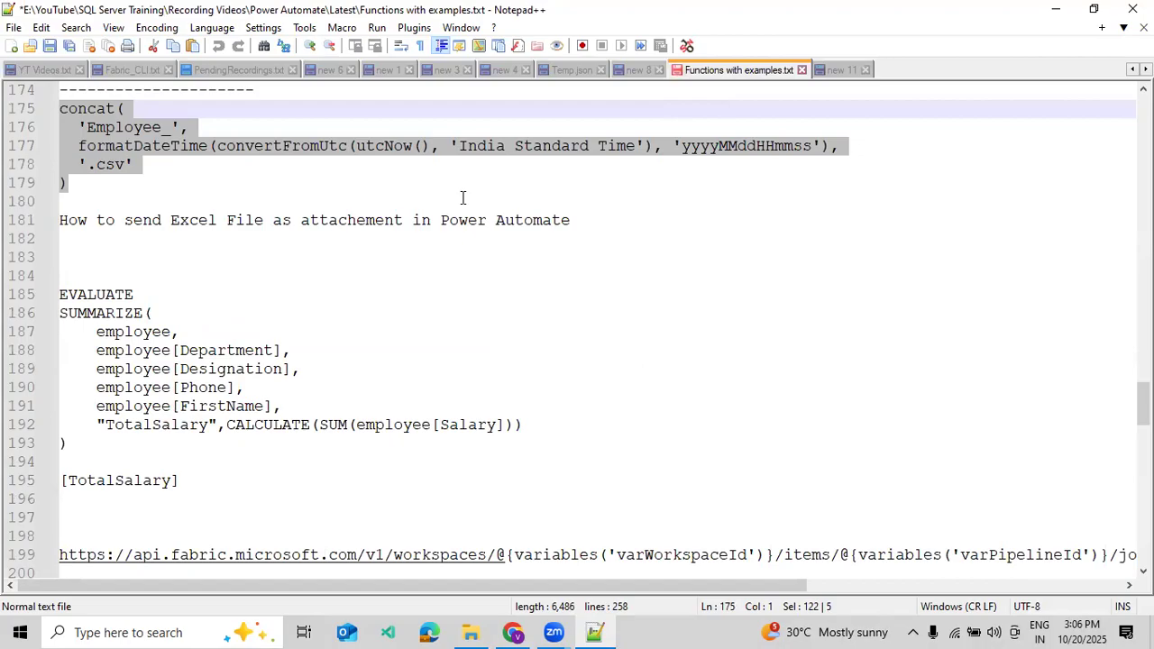
drag(97, 180, 43, 110)
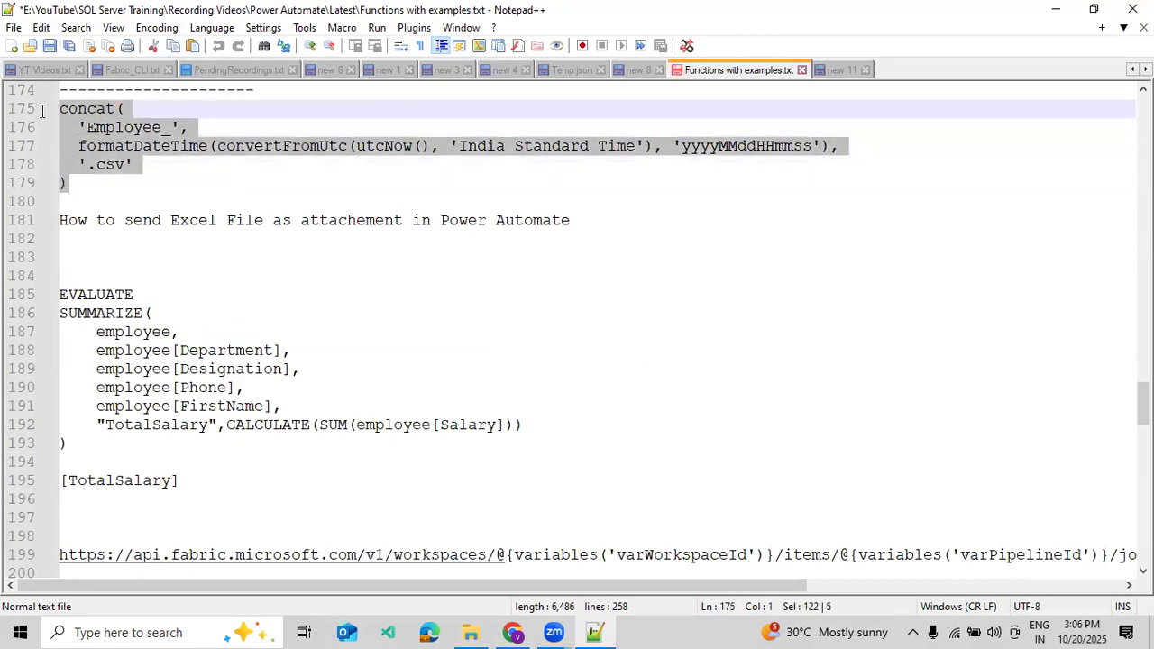
Back in Power Automate, replace the Create file action's Test.csv file name with the concat expression copied from Notepad++.
click(512, 629)
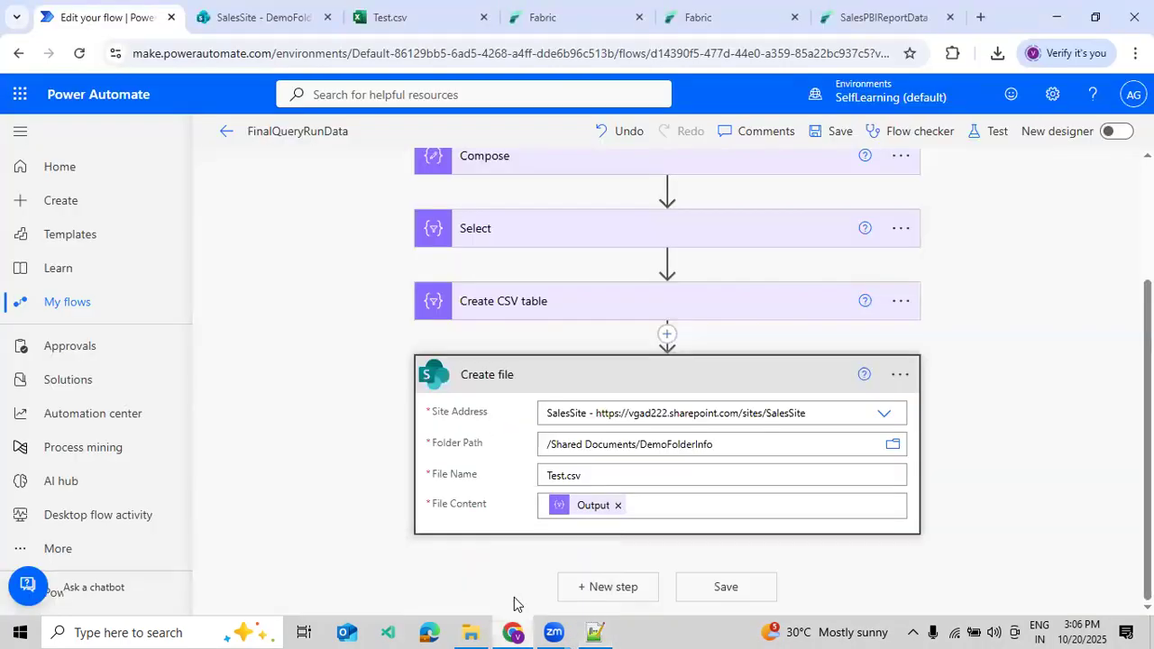
drag(585, 480, 515, 479)
key(BackSpace)
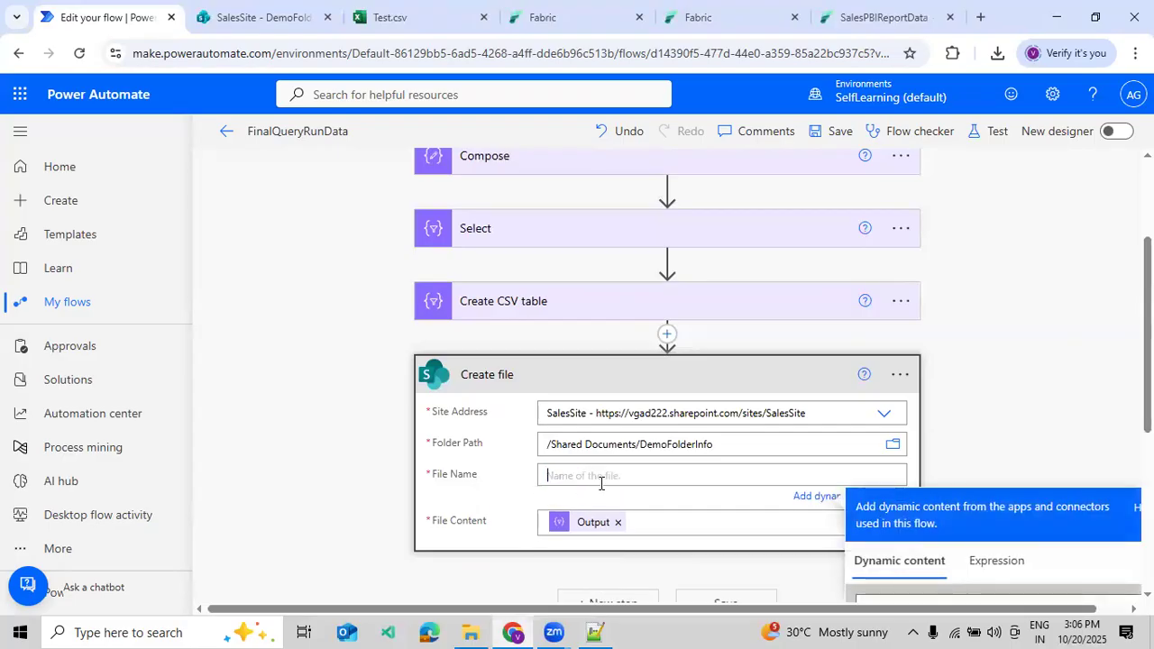
scroll(600, 481, down, 1)
click(997, 478)
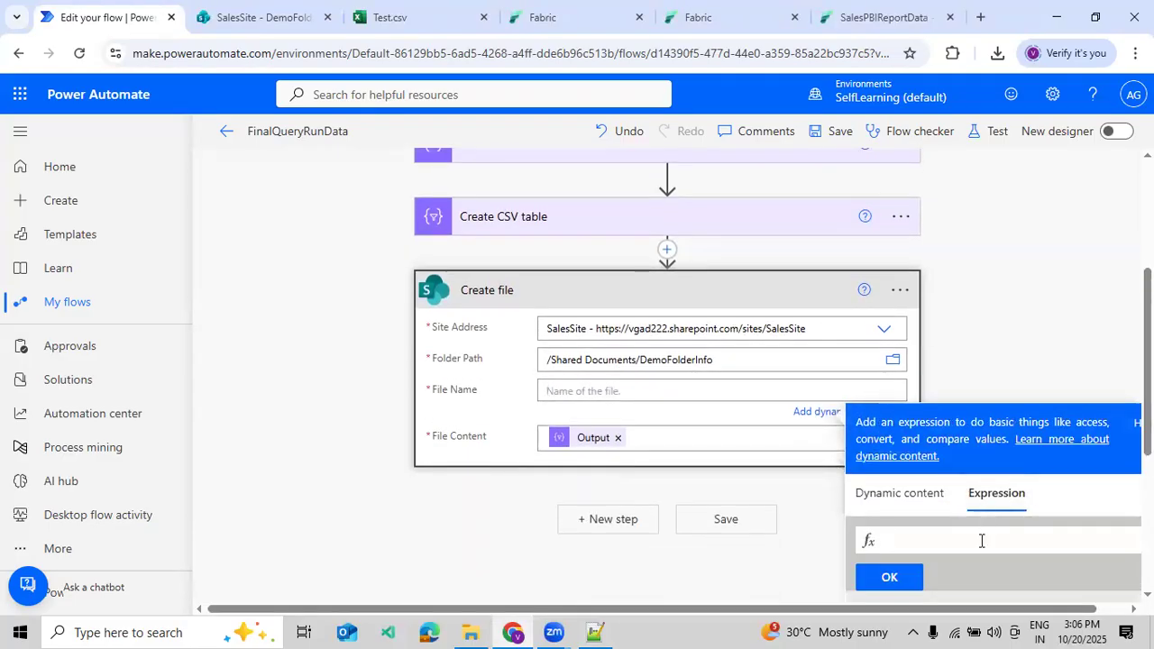
click(901, 549)
click(594, 632)
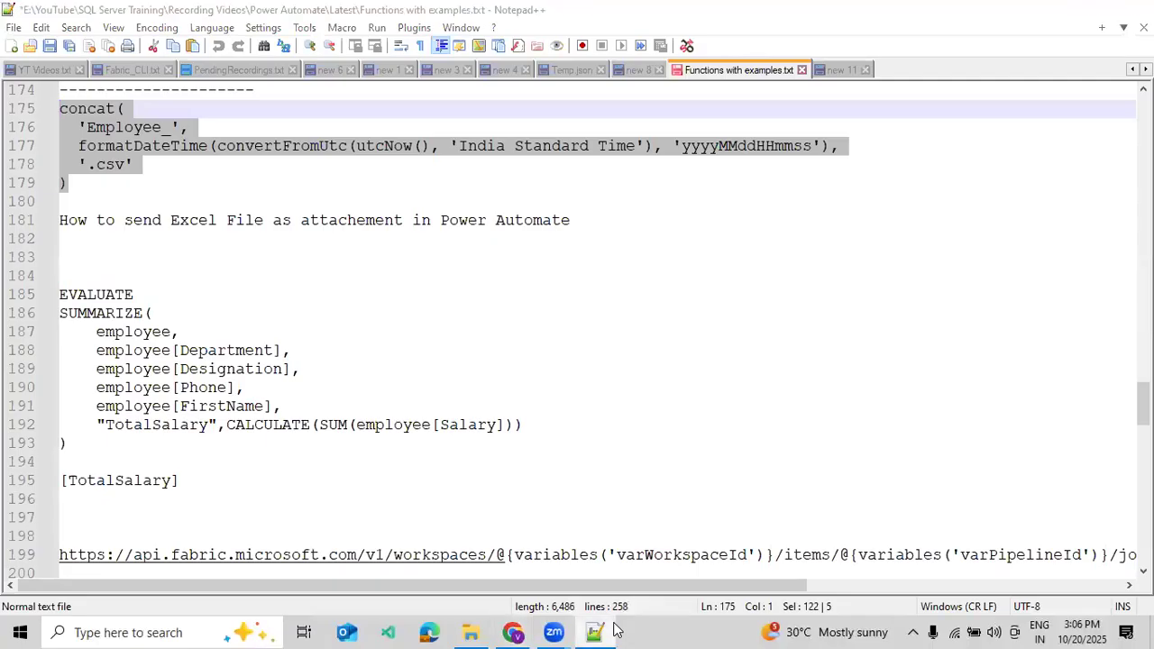
click(512, 632)
click(889, 577)
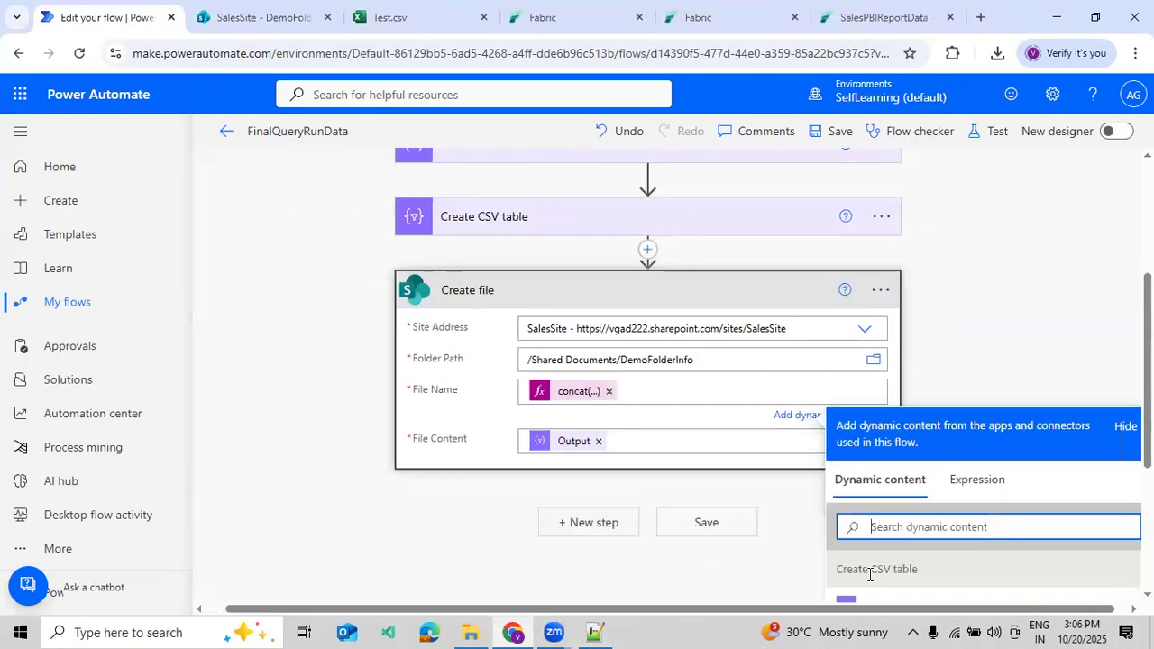
Save the flow and test it automatically with a recently used trigger.
scroll(848, 405, up, 3)
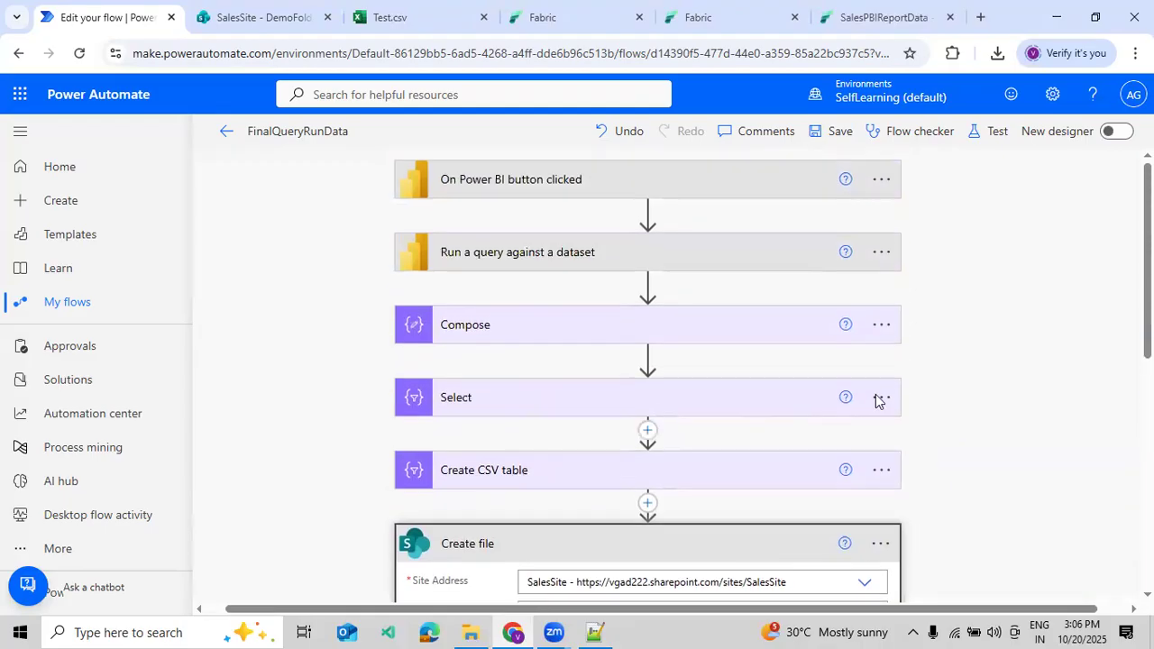
click(989, 134)
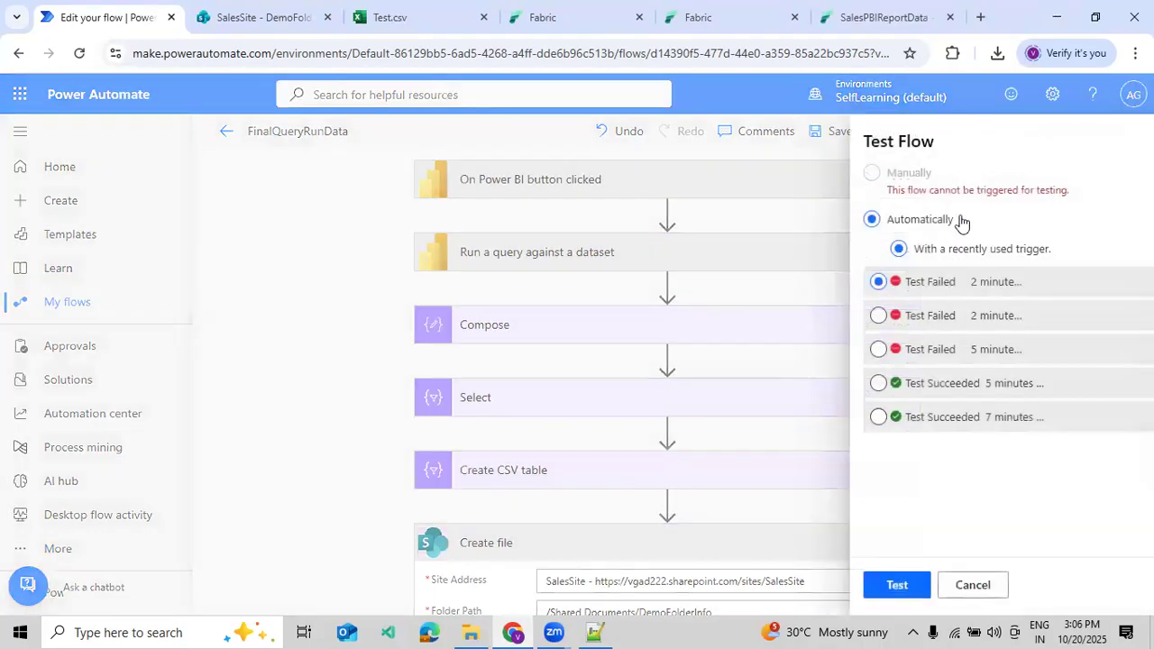
click(850, 585)
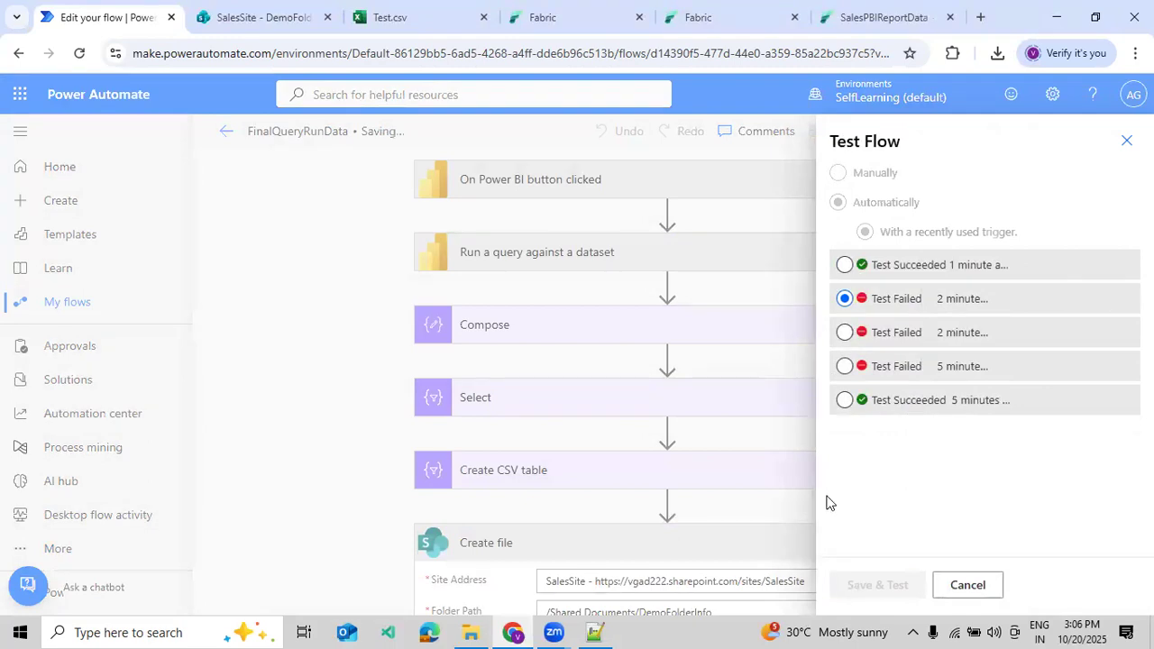
click(852, 590)
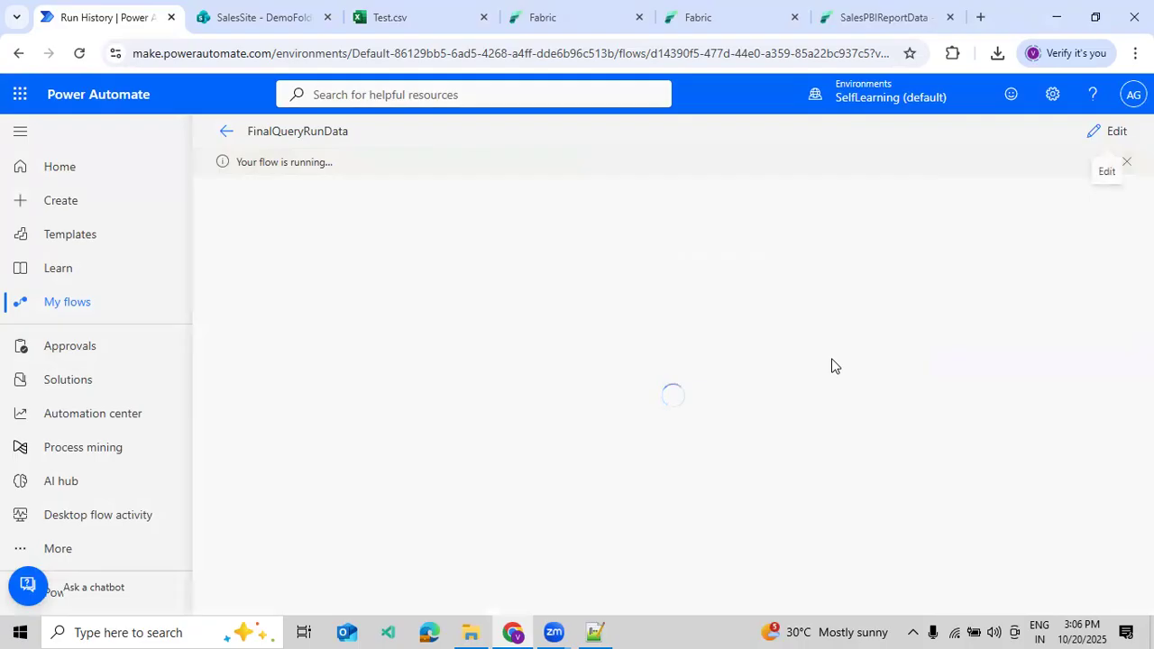
scroll(833, 365, down, 1)
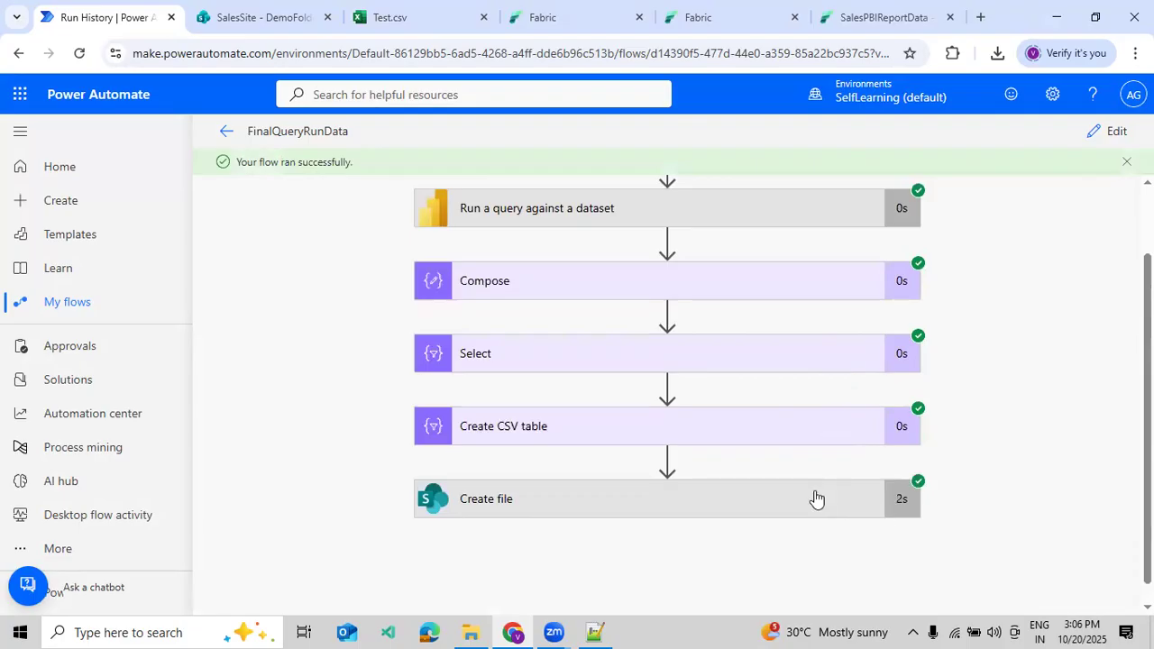
Open Employee_20251020150636.csv from SharePoint's DemoFolderInfo folder, inspect its rows, and close the file.
click(311, 25)
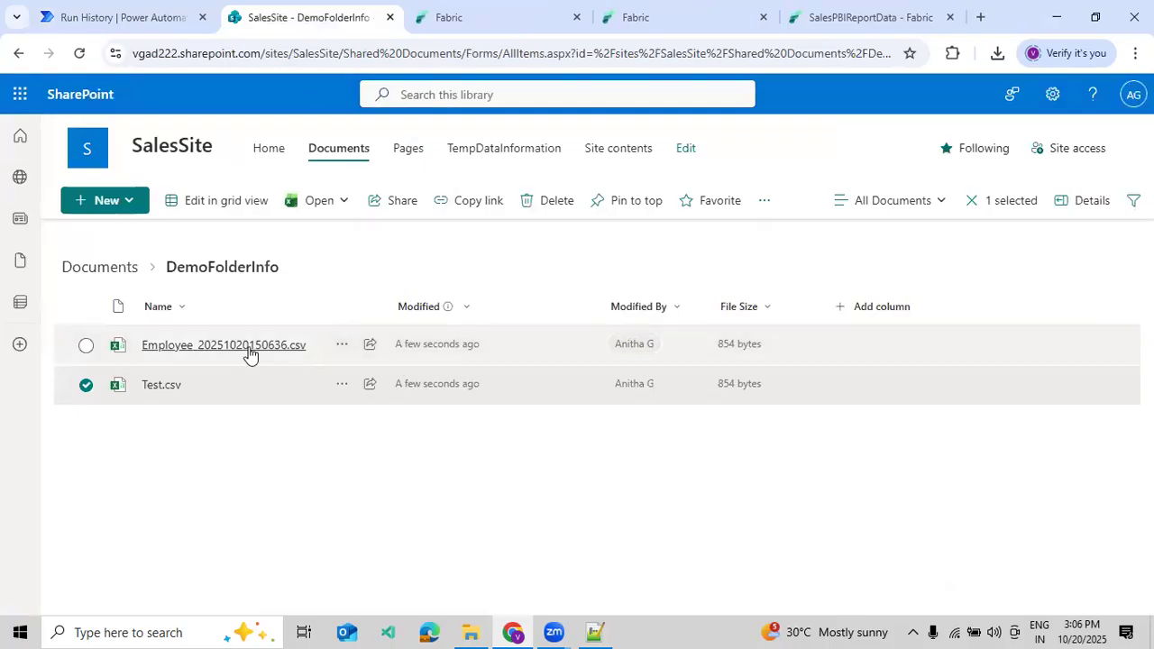
mouse_move(198, 351)
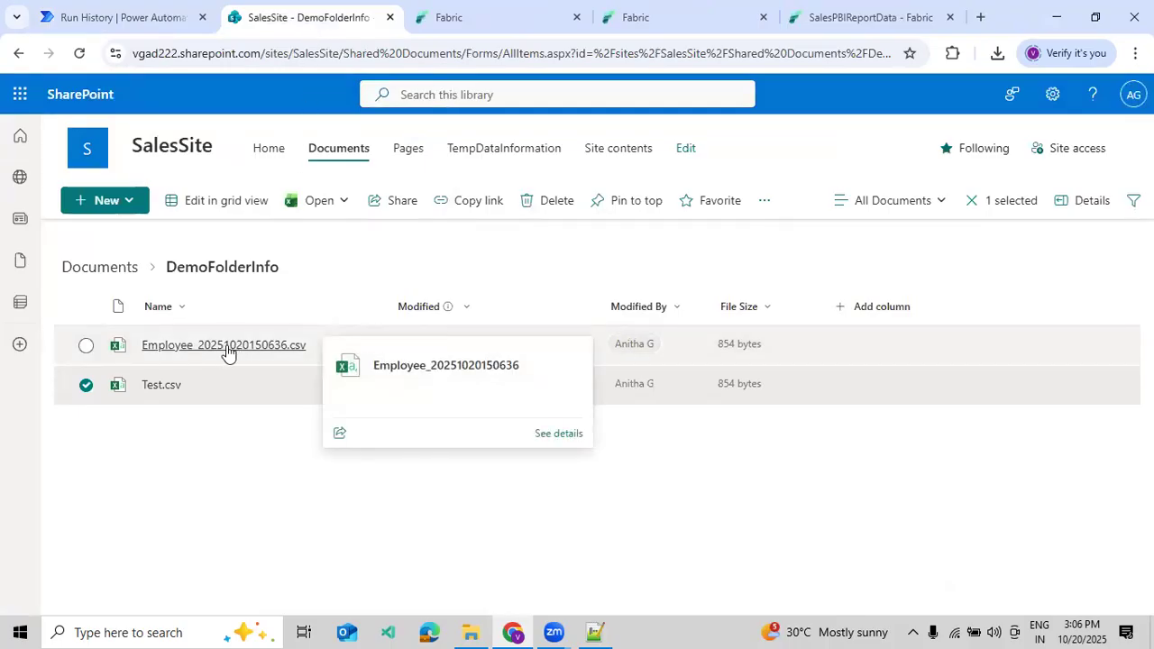
click(278, 349)
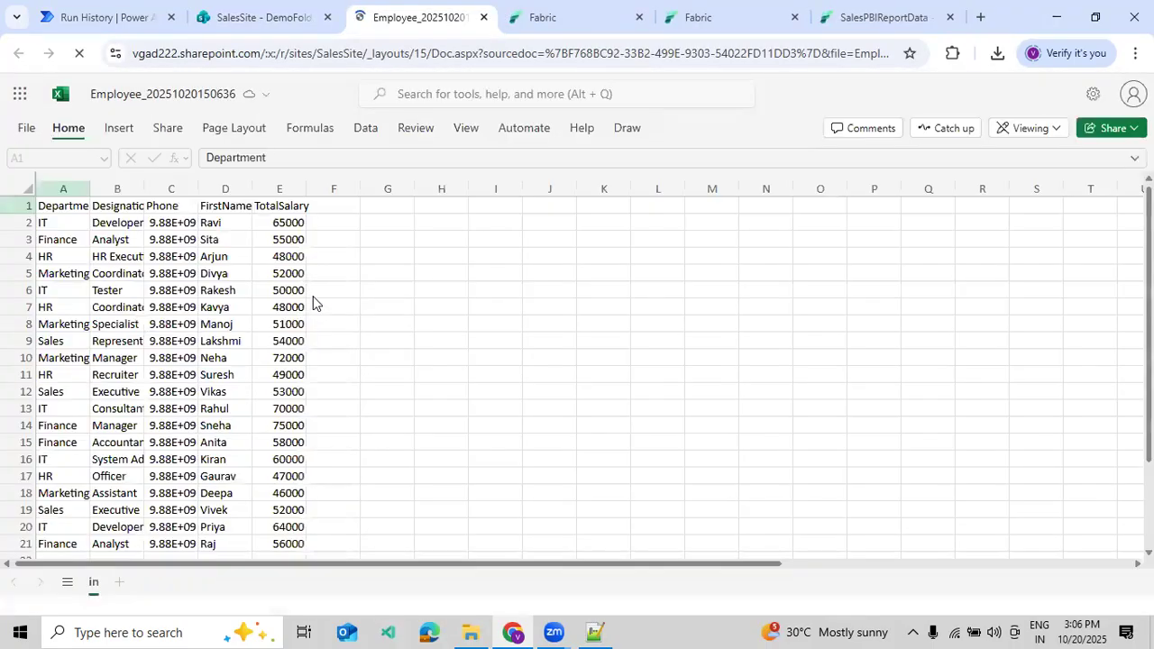
scroll(315, 313, down, 3)
scroll(251, 274, up, 3)
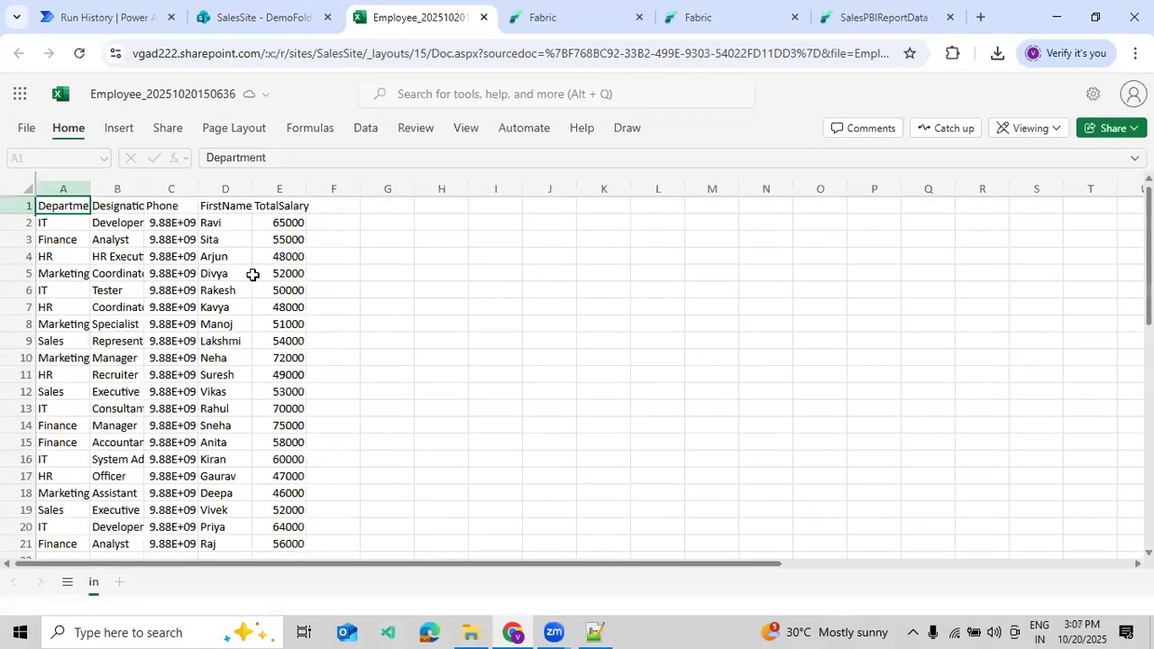
click(483, 17)
Return to the FinalQueryRunData run in Power Automate and open the flow for editing.
click(145, 20)
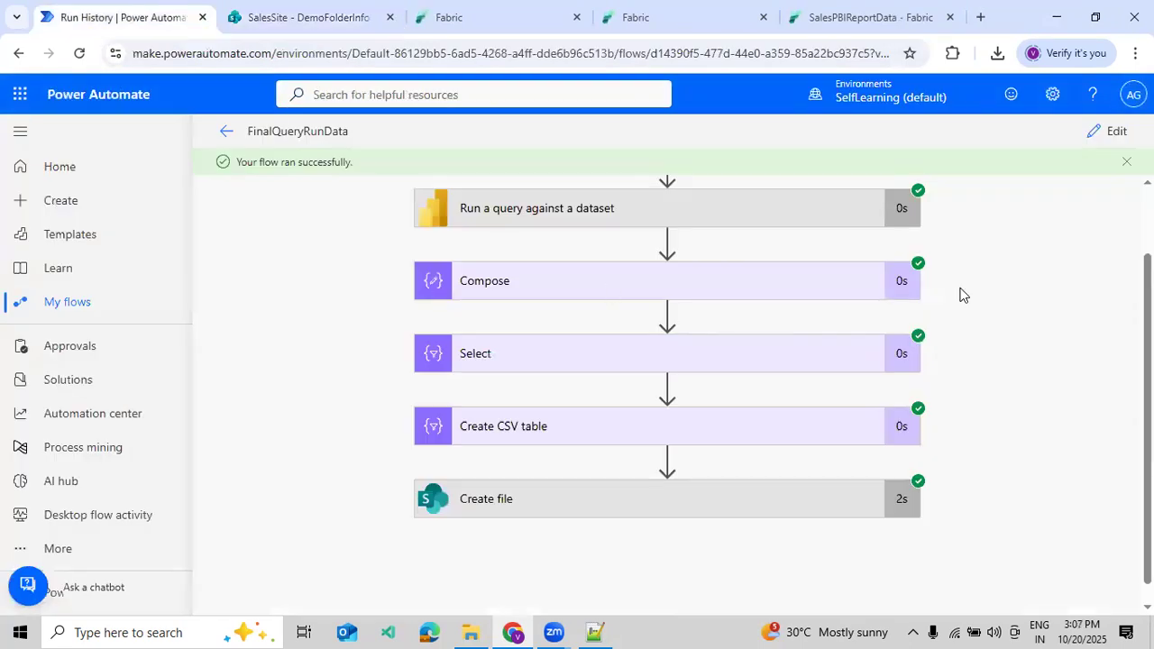
scroll(992, 315, up, 2)
scroll(1019, 332, down, 2)
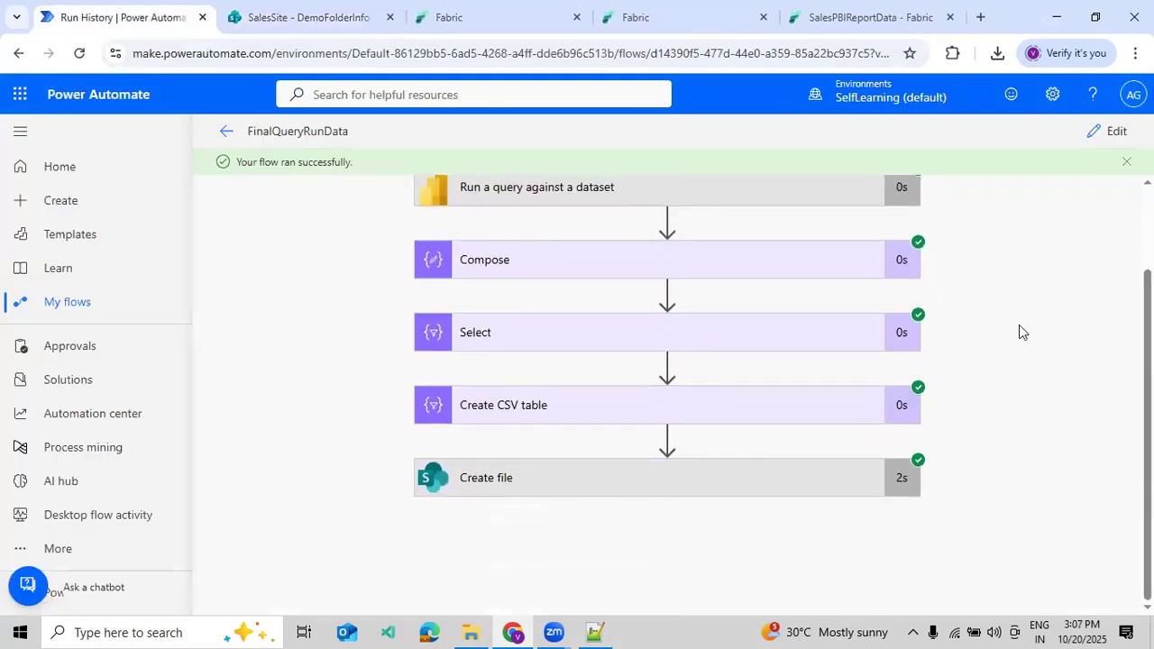
click(1109, 132)
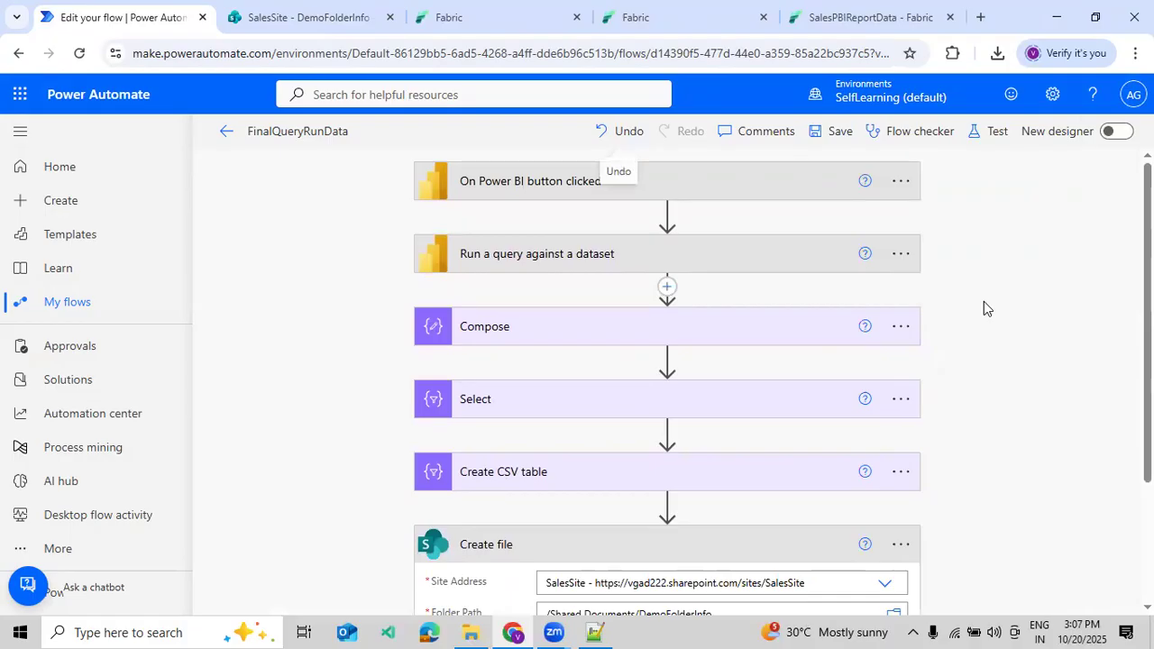
Switch to the SalesPBIReportData report in Fabric to review its visuals and the Run flow button.
click(734, 36)
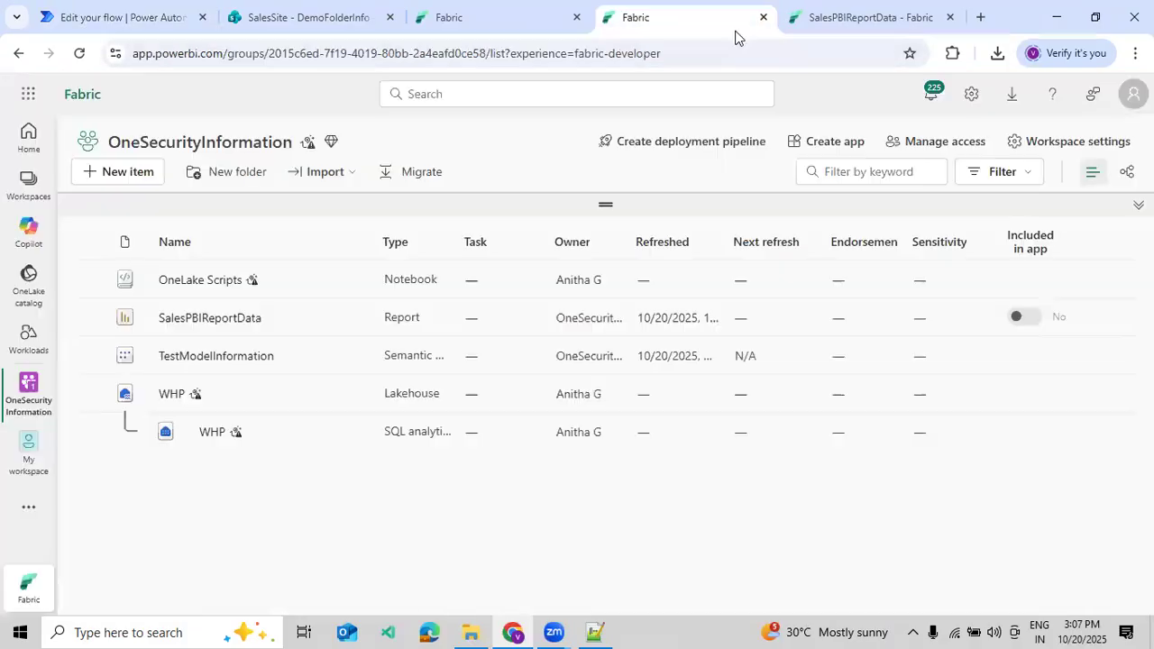
click(825, 31)
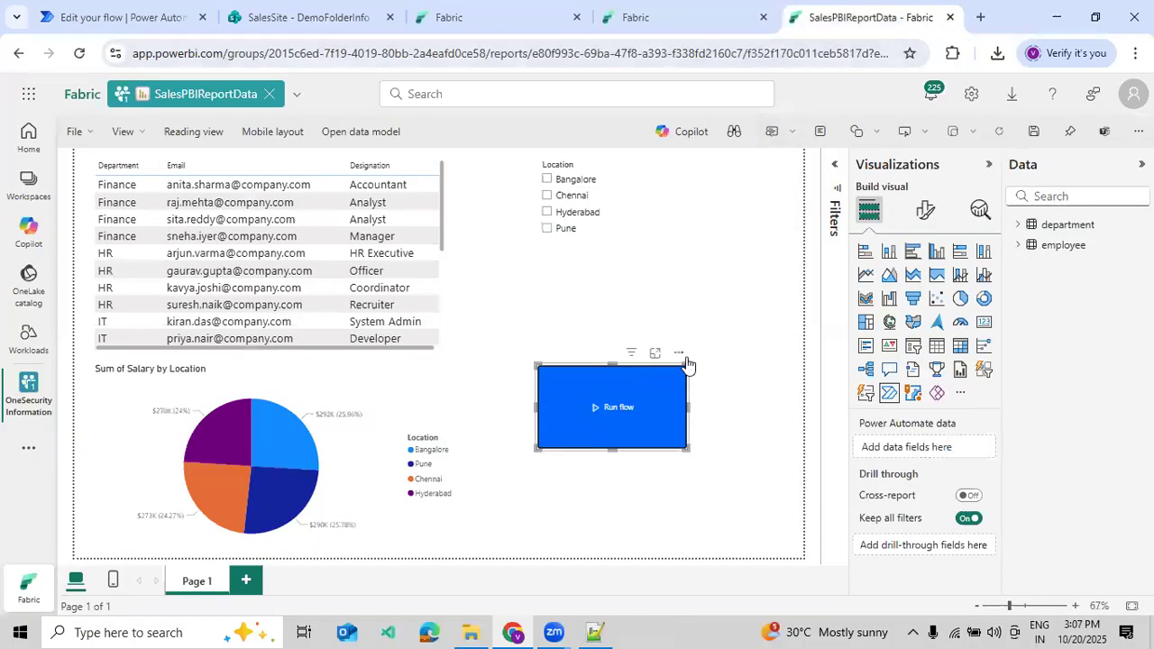
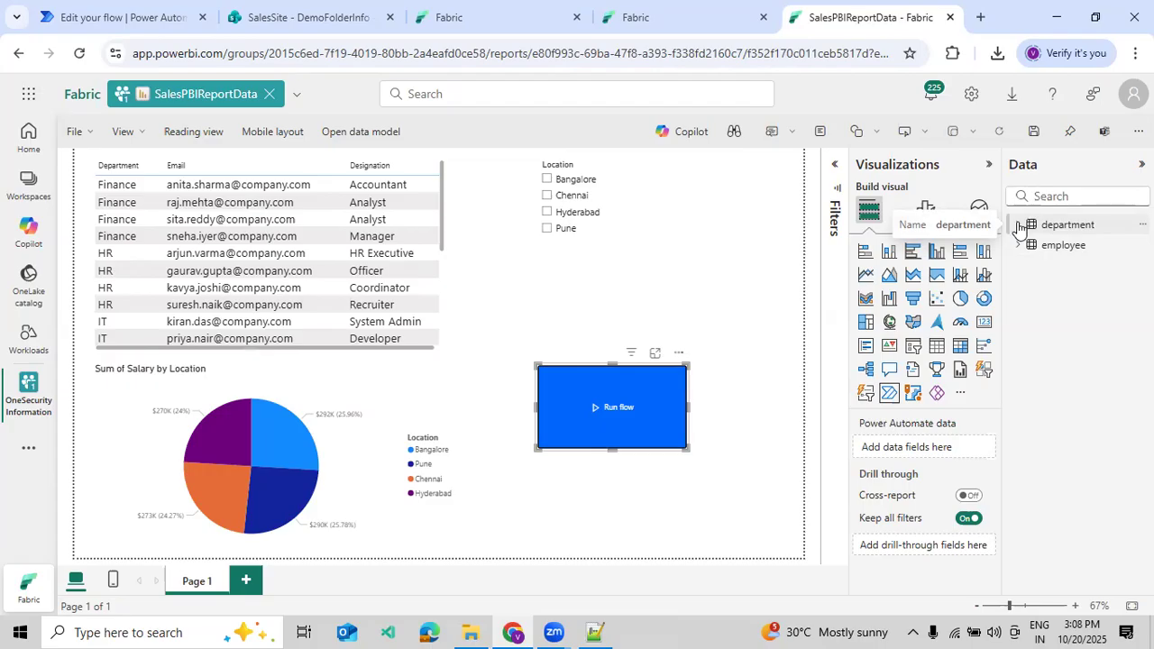
Back in Power Automate, expand the Run a query against a dataset and Compose actions to review the DAX query and the Compose input.
click(170, 20)
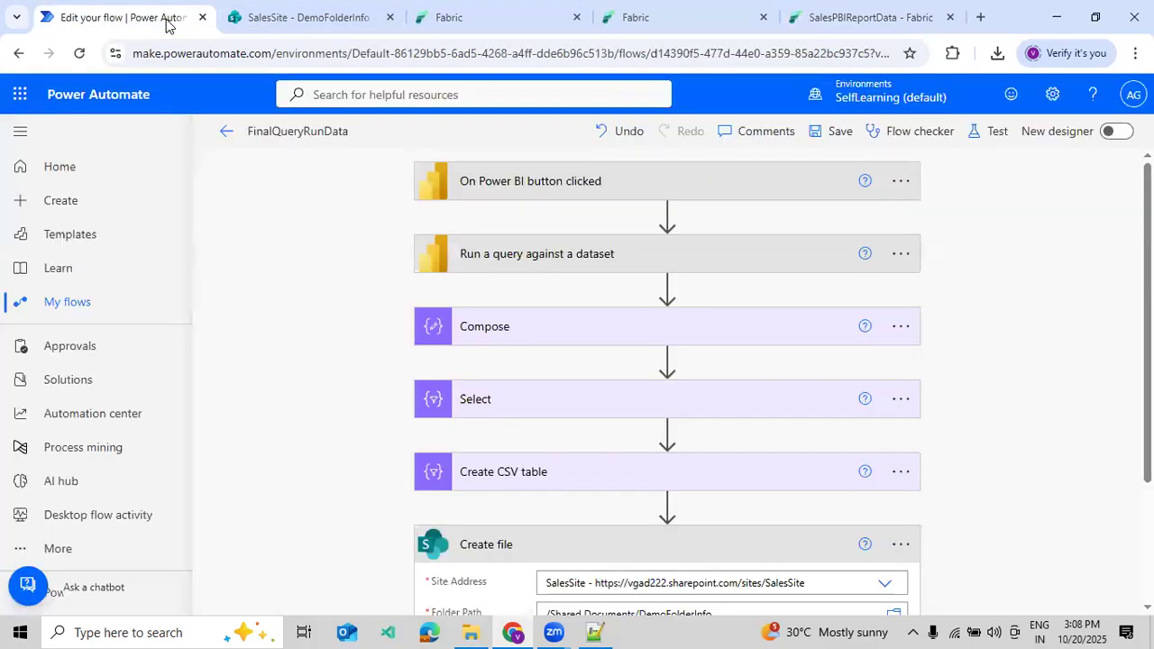
click(509, 259)
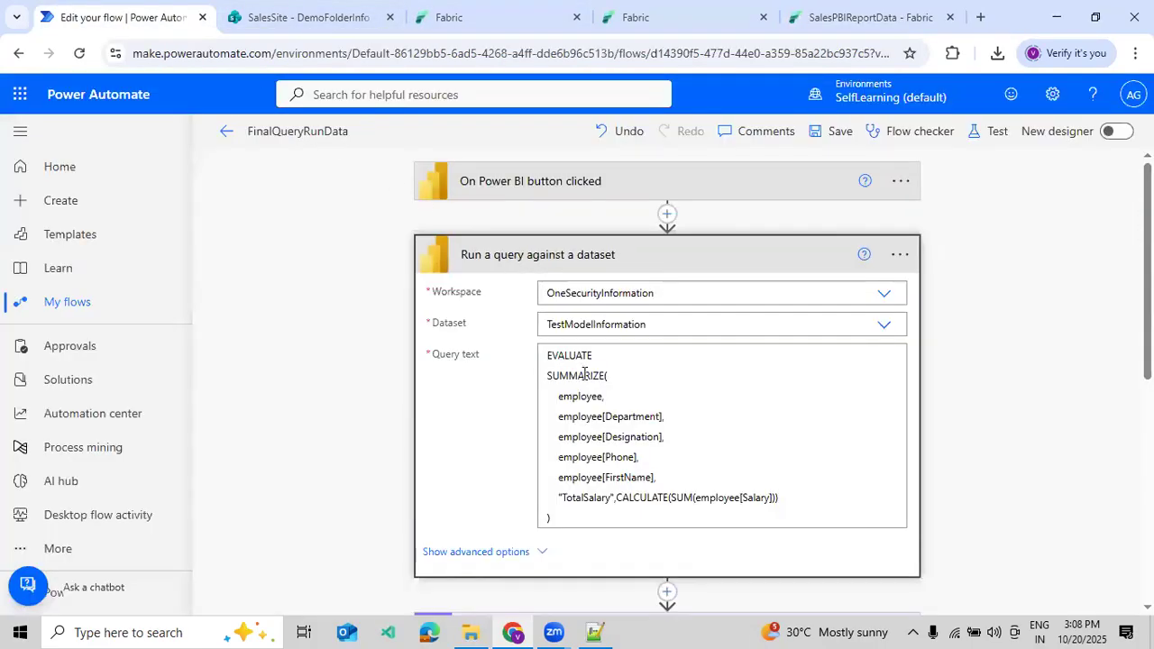
scroll(586, 372, down, 2)
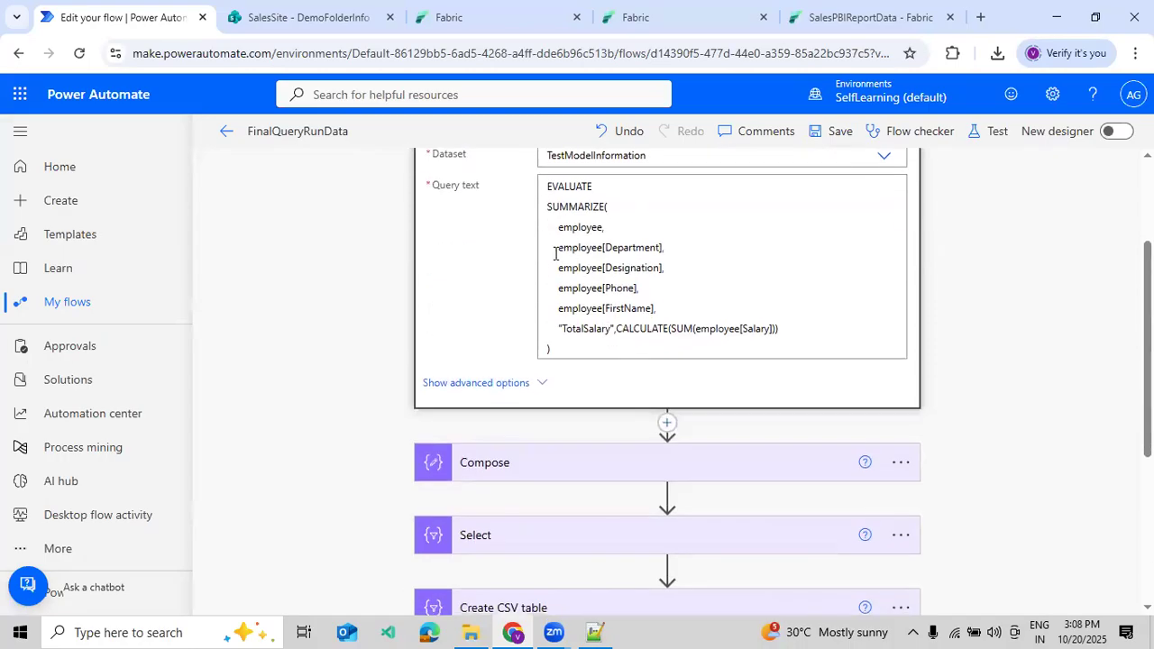
click(584, 465)
scroll(579, 437, down, 2)
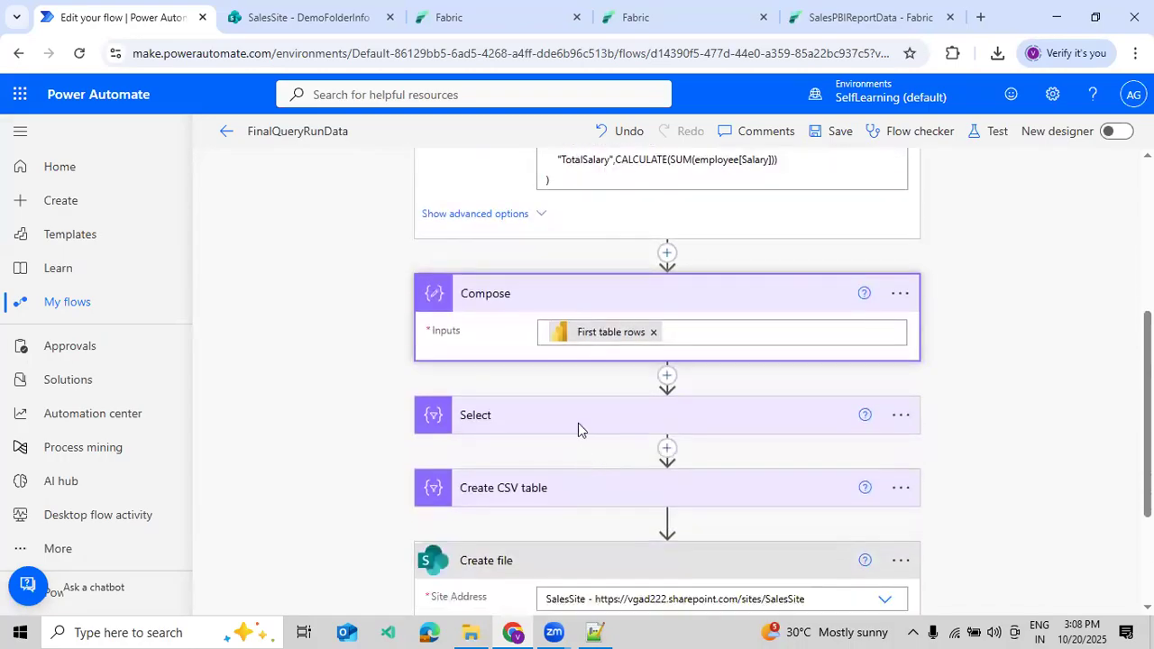
Examine the Select action's column mapping, collapse it, and review the inputs of the Create CSV table and Create file actions.
click(475, 414)
scroll(511, 432, down, 1)
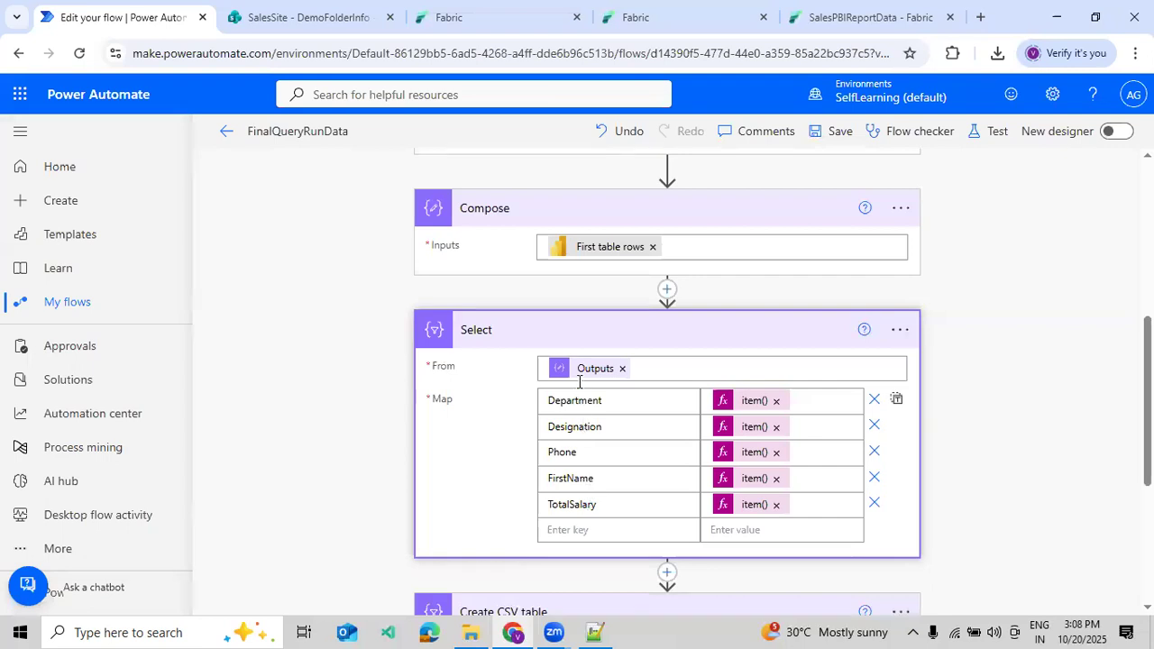
scroll(579, 380, down, 3)
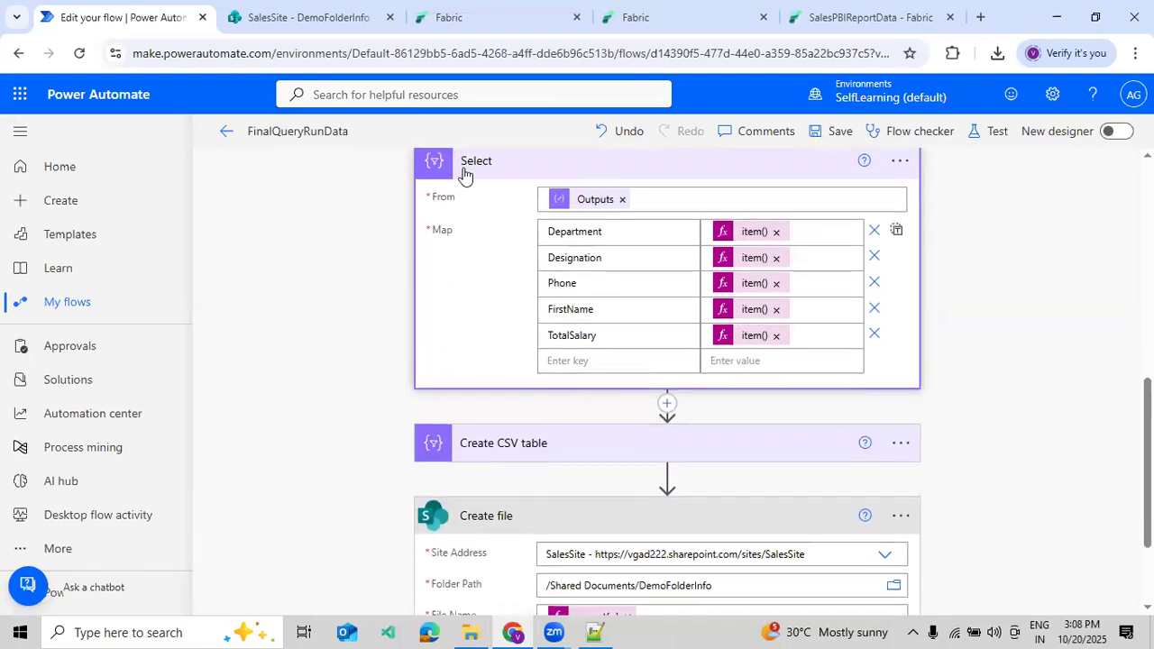
click(463, 171)
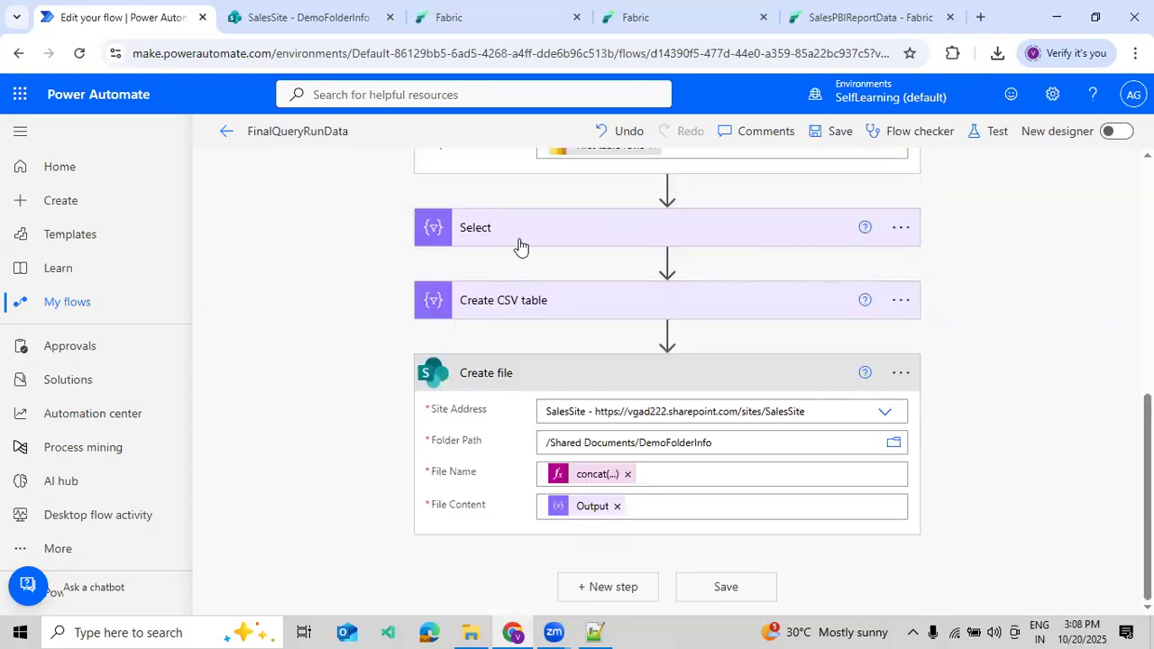
click(473, 304)
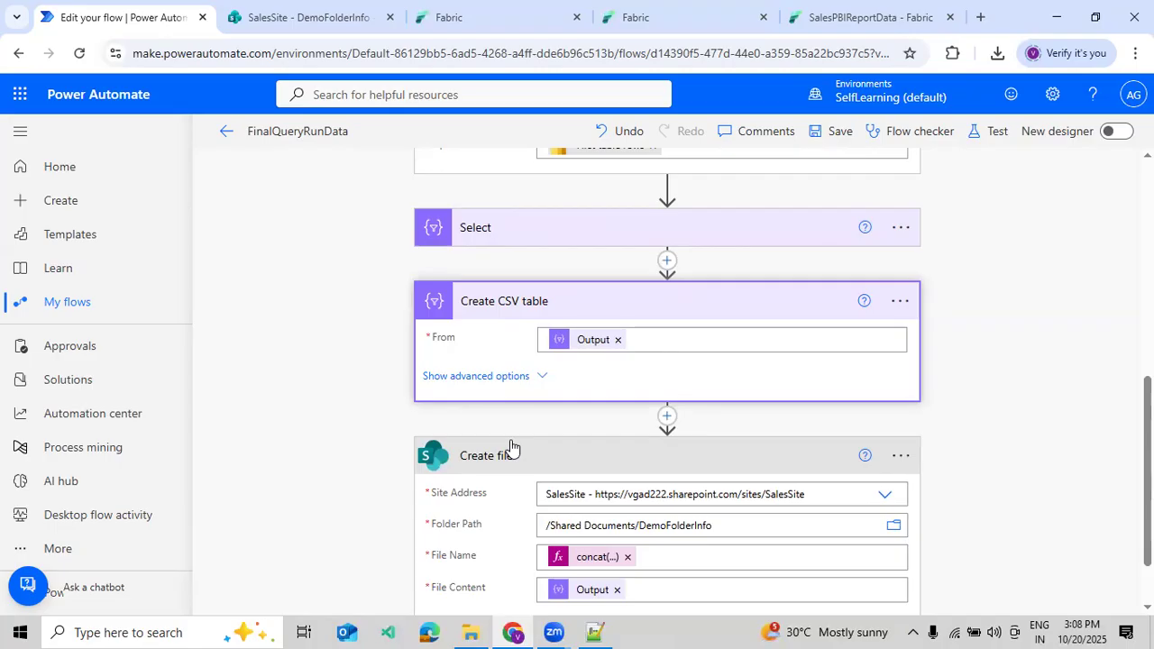
scroll(510, 445, down, 1)
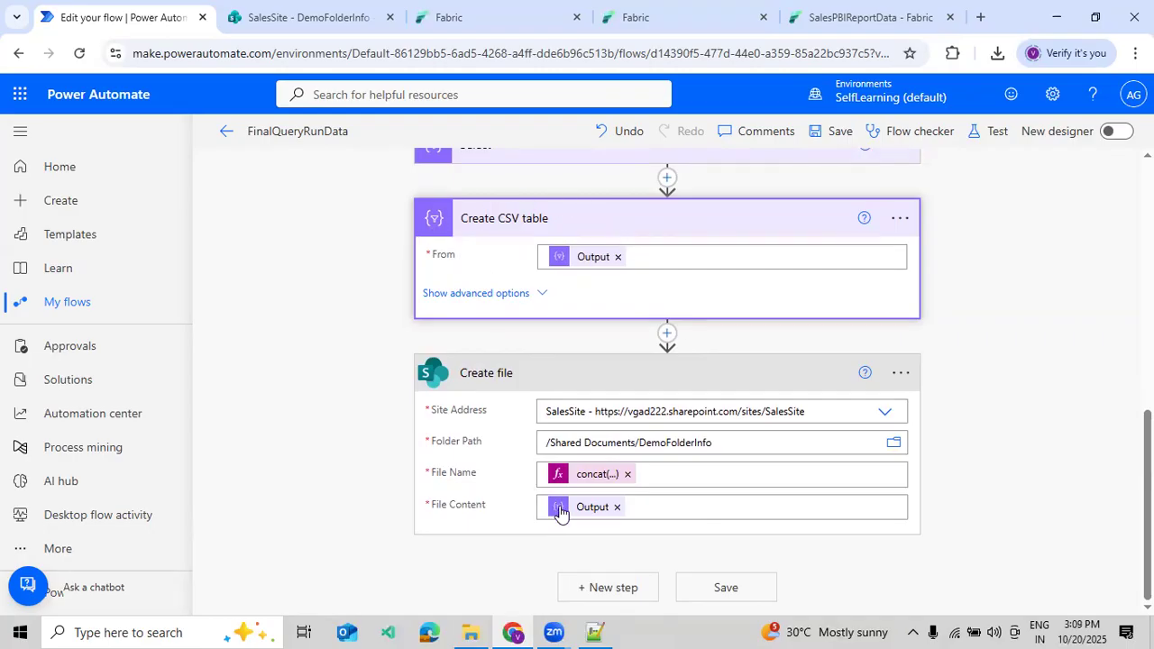
mouse_move(560, 511)
Test the flow again with a recently used trigger and check the run status of its actions.
click(983, 133)
click(863, 586)
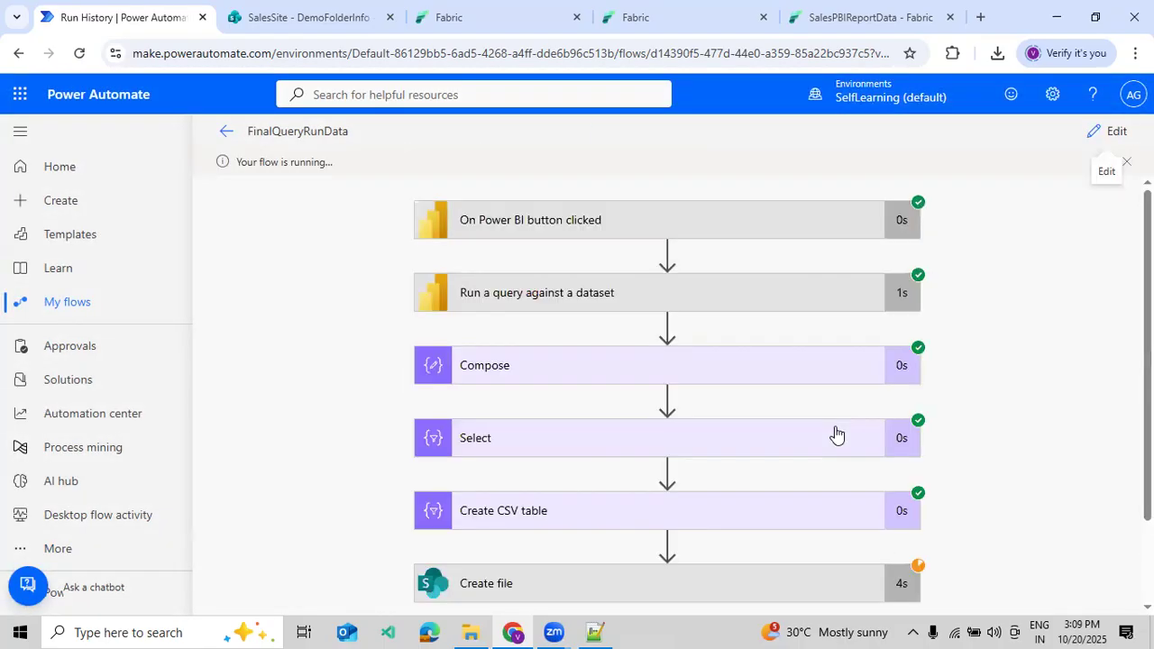
scroll(920, 435, down, 2)
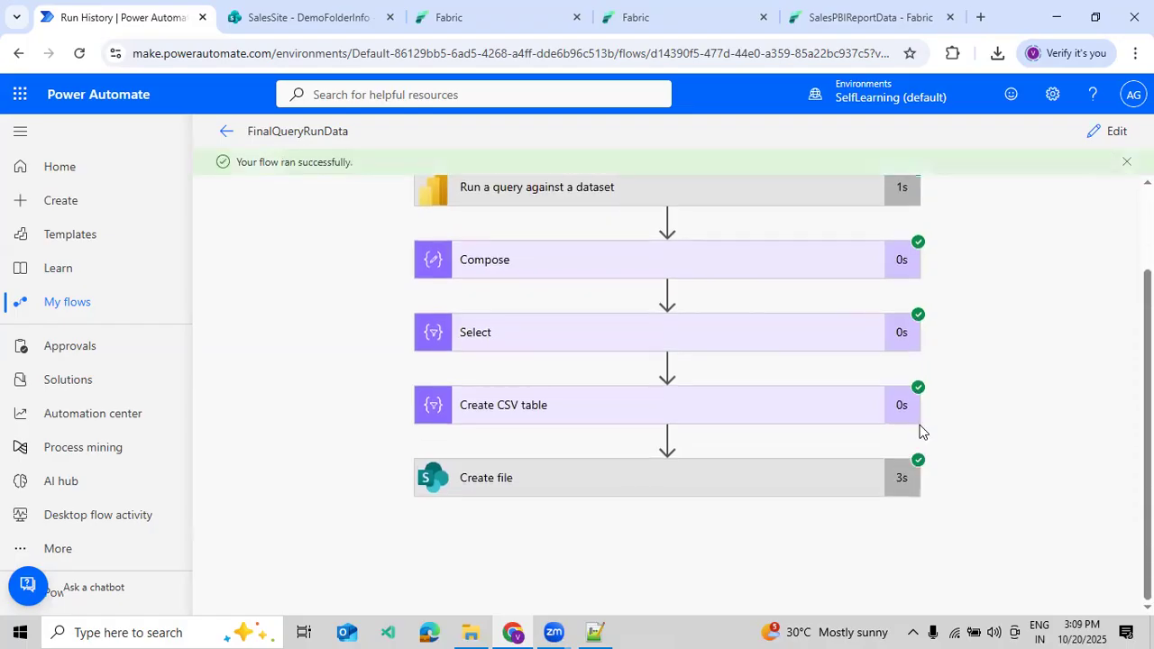
Reload the DemoFolderInfo folder in SharePoint and open Employee_20251020150912.csv to inspect its data.
click(290, 26)
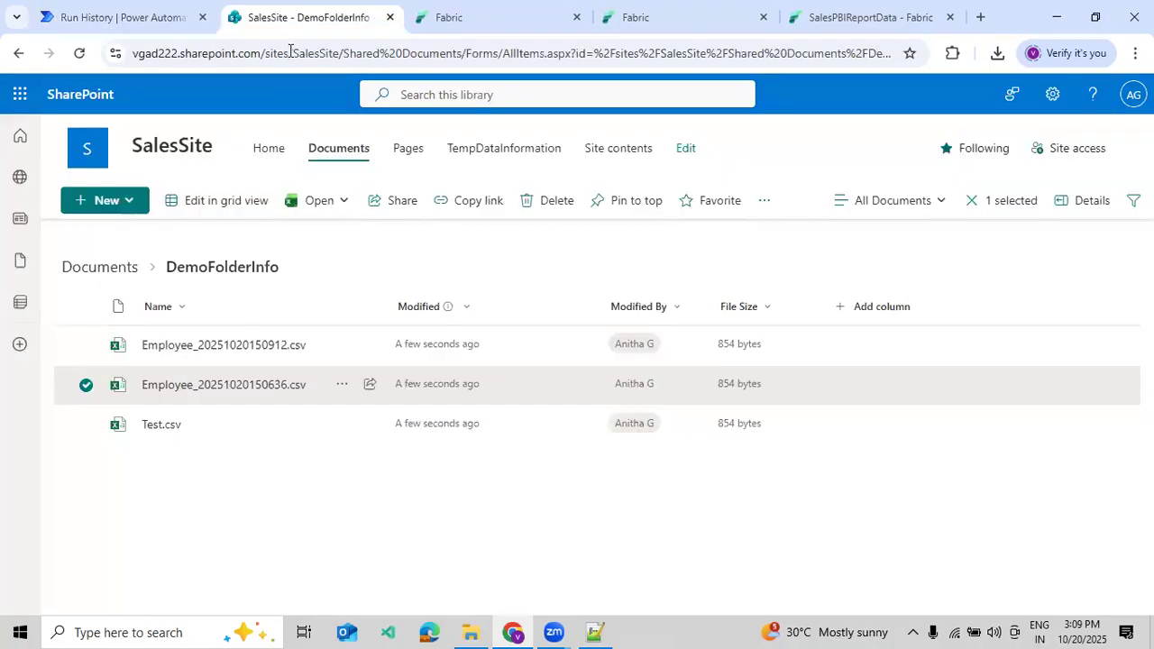
click(415, 486)
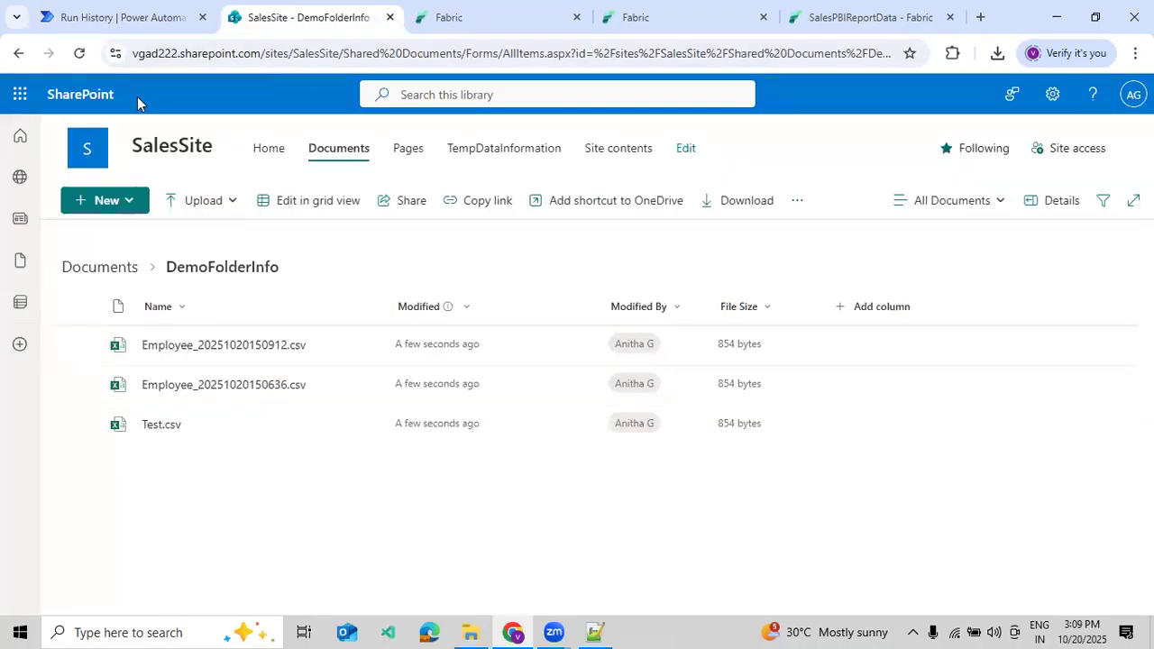
click(79, 54)
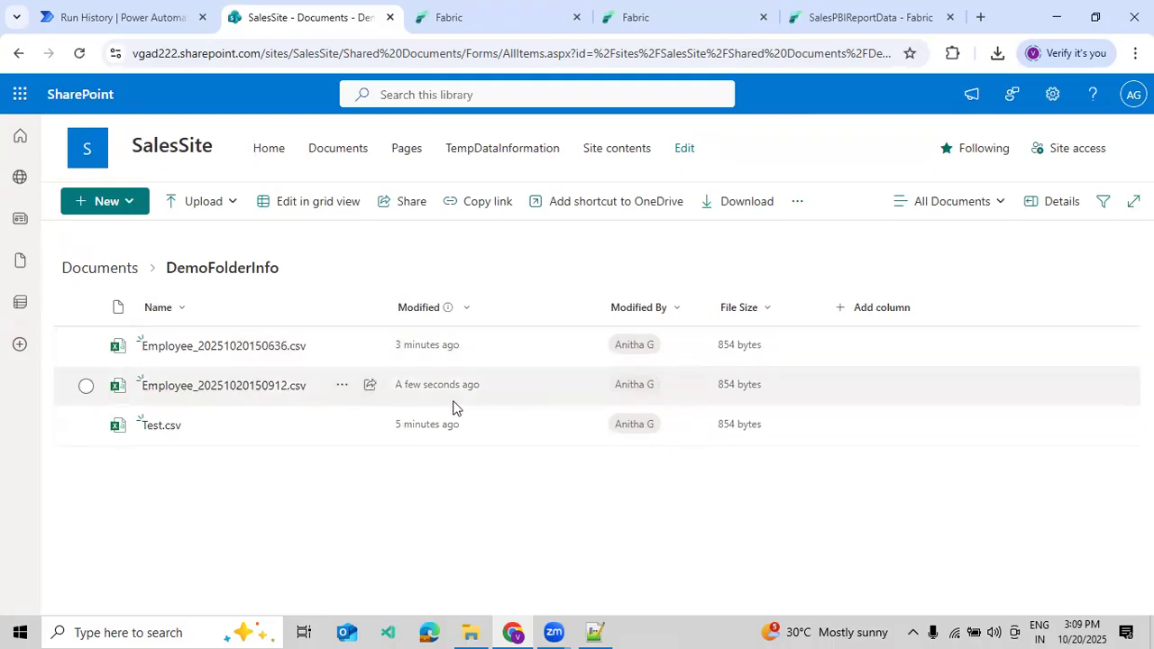
click(271, 387)
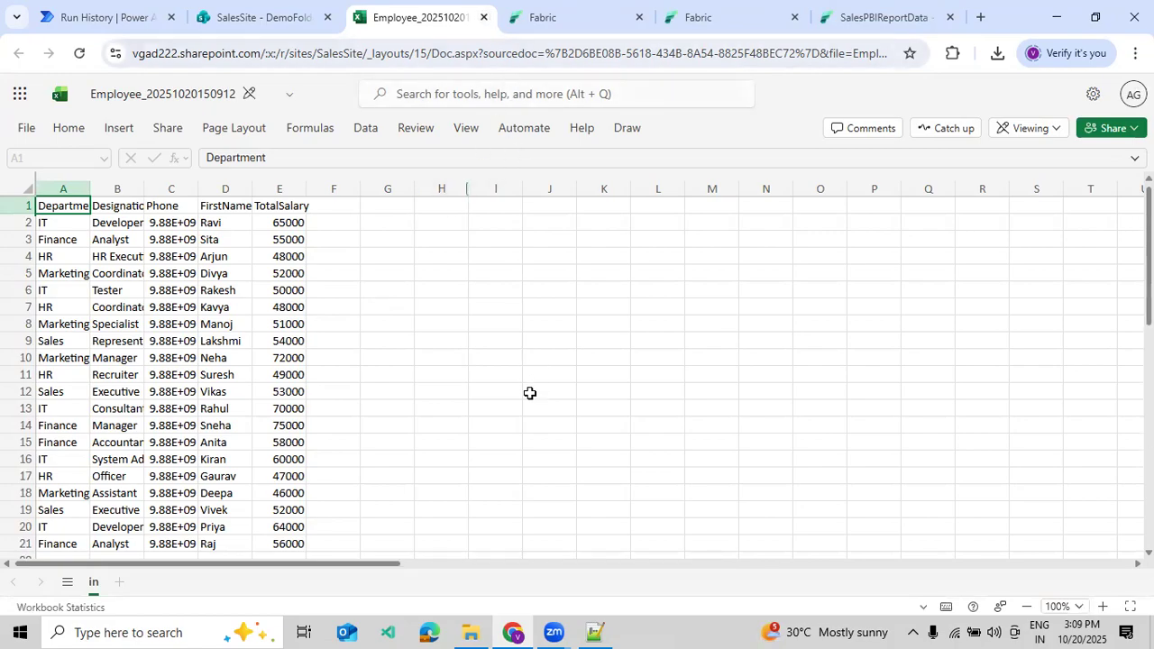
Switch back to the FinalQueryRunData run in Power Automate and open the flow for editing.
click(124, 18)
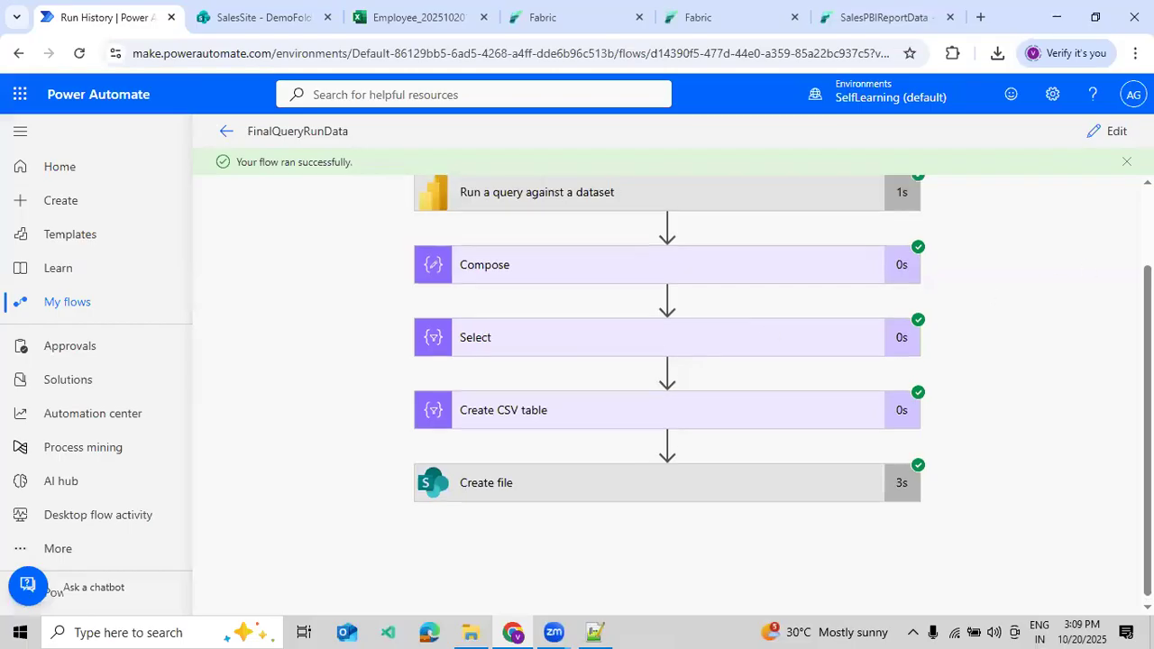
scroll(1089, 270, up, 2)
click(1112, 131)
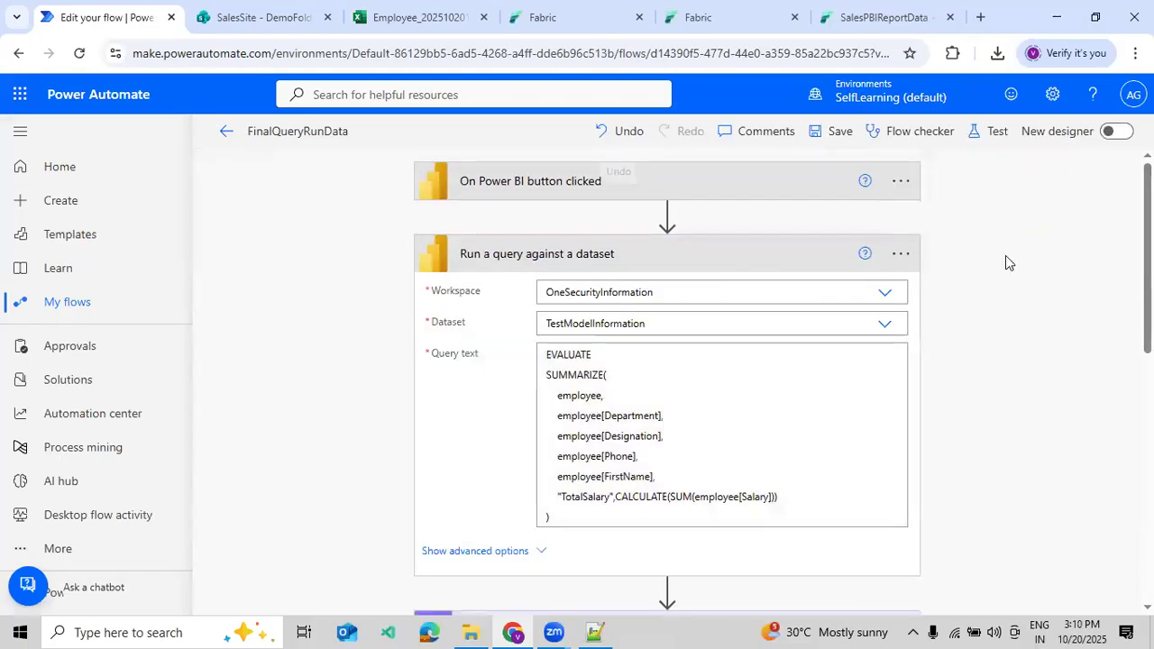
Collapse the Run a query against a dataset, Compose, Create CSV table and Create file actions to show the whole flow compactly.
click(776, 245)
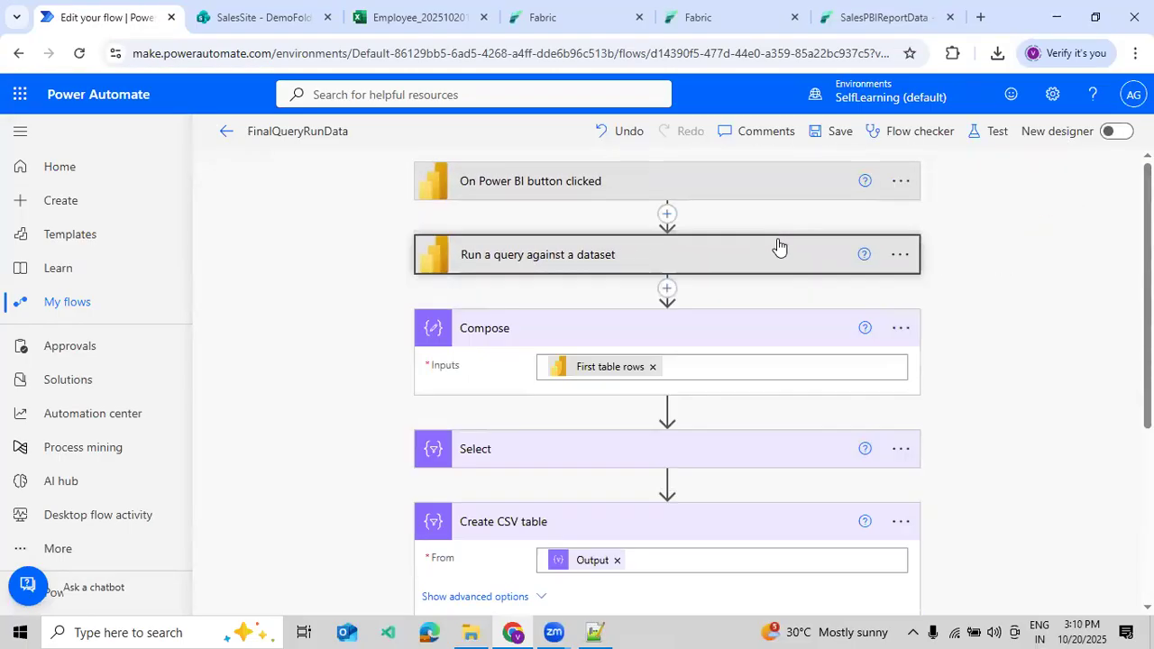
click(802, 330)
scroll(794, 333, down, 3)
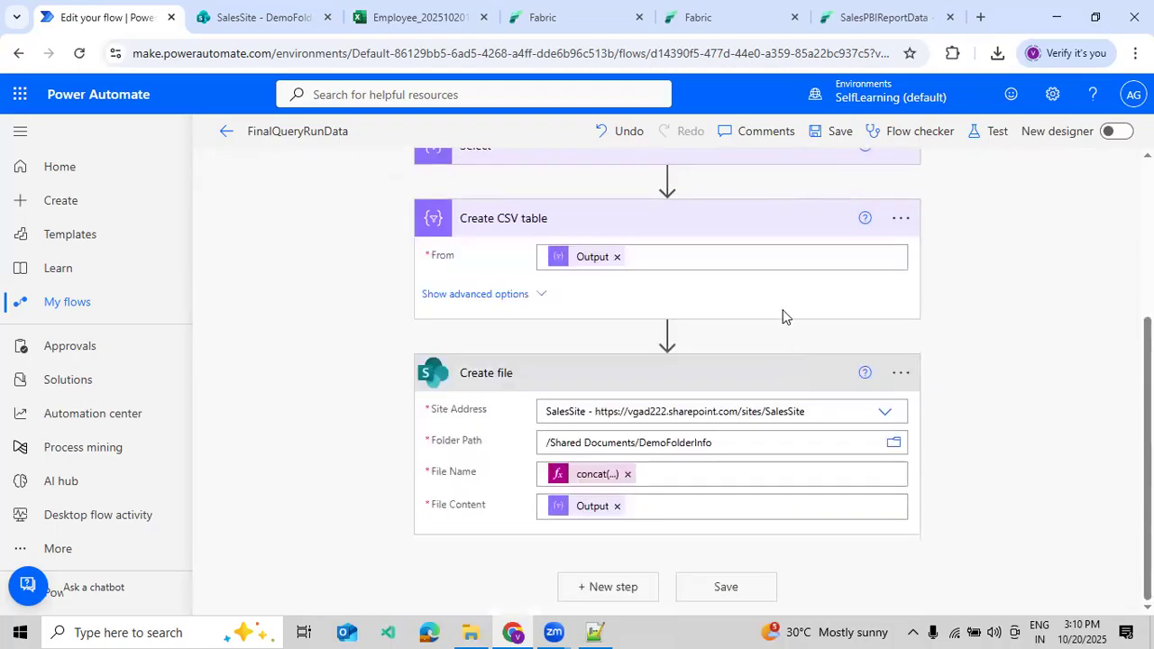
click(762, 226)
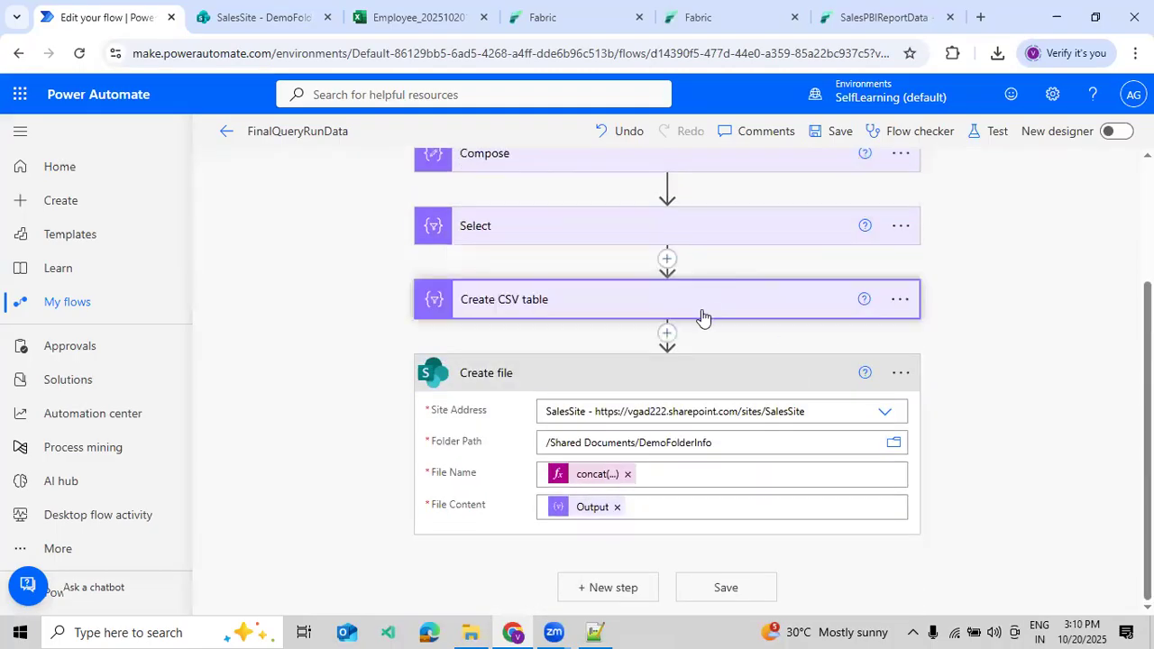
click(698, 371)
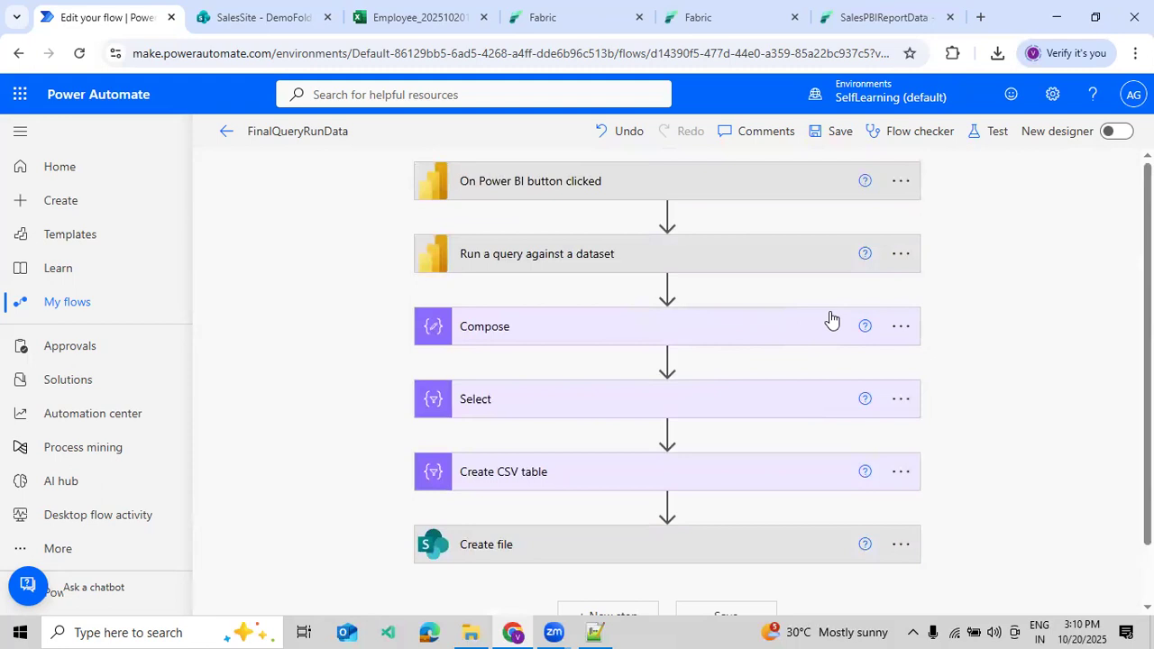